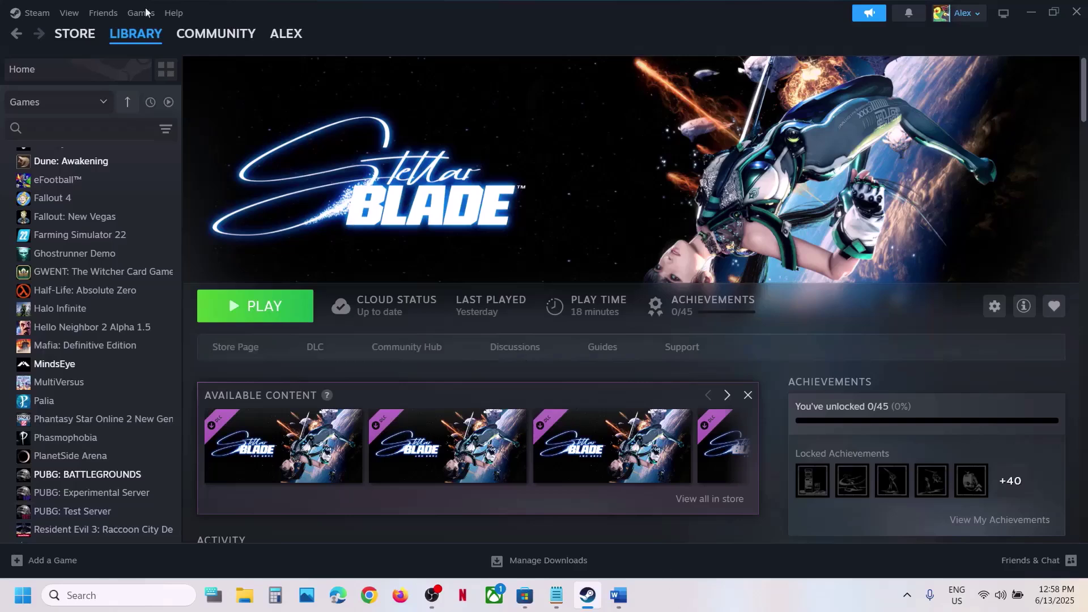
# - Display the Windows power options that include Restart, and dismiss them without choosing one
pyautogui.click(23, 595)
pyautogui.click(417, 546)
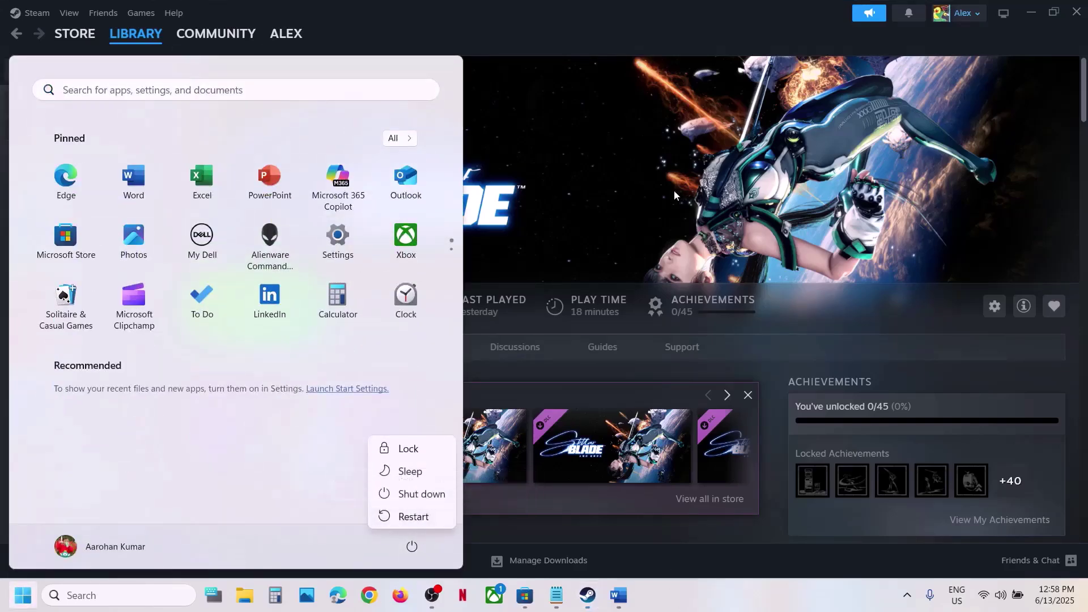
pyautogui.click(658, 206)
# - Switch to the Word instructions document and highlight the Step 2 text "Update the system BIOS"
pyautogui.click(619, 596)
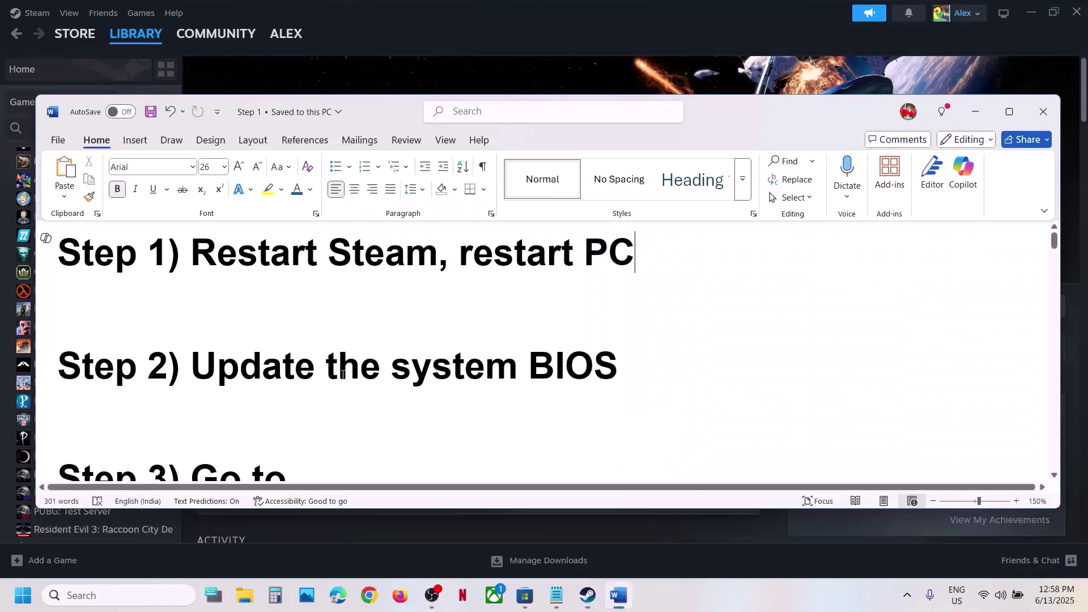
pyautogui.moveTo(222, 378); pyautogui.dragTo(731, 381)
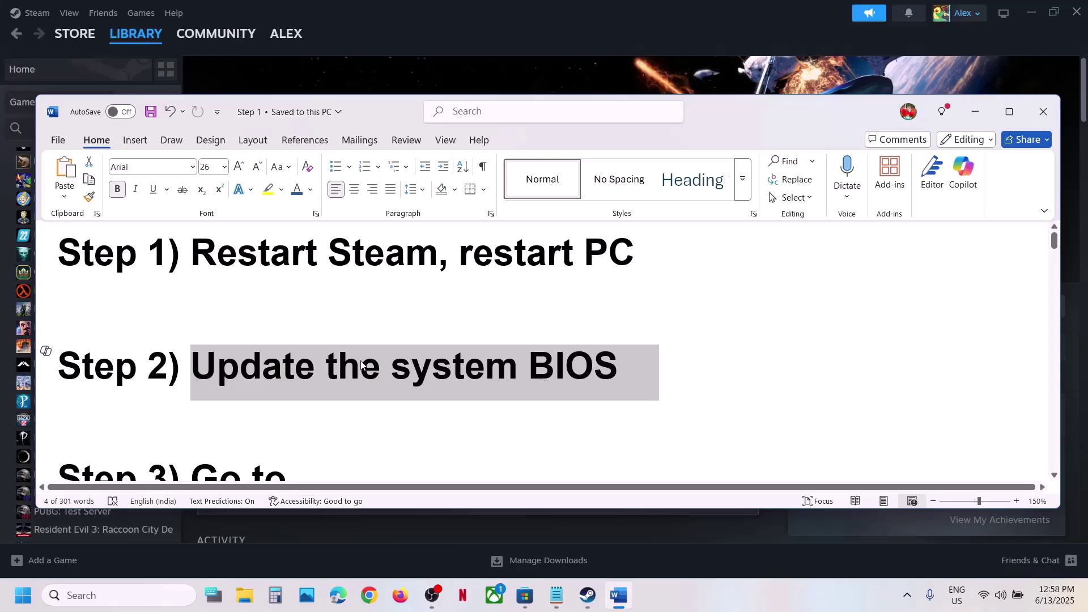
# - Switch to the Dell Support page in Chrome and select the Dell G15 5510 from the G Series laptops
pyautogui.click(705, 585)
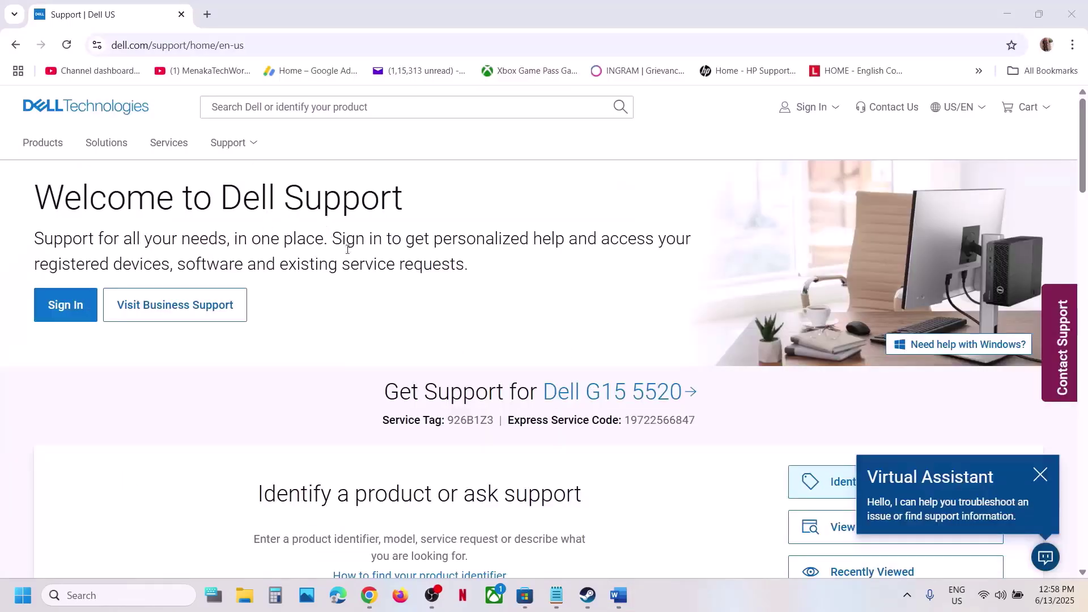
pyautogui.scroll(-1, 453, 301)
pyautogui.scroll(-5, 454, 301)
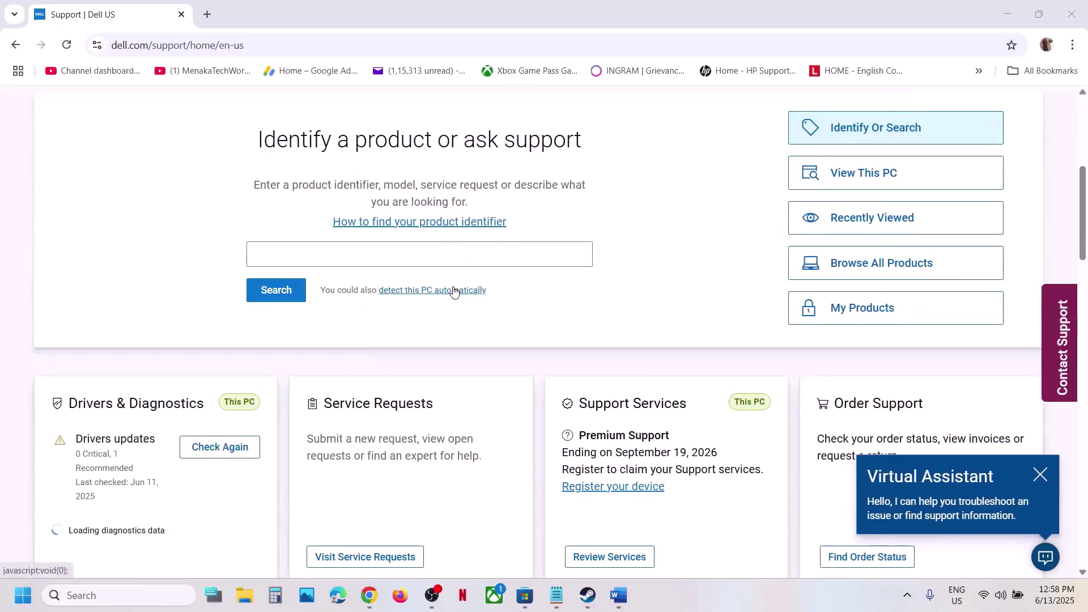
pyautogui.click(892, 269)
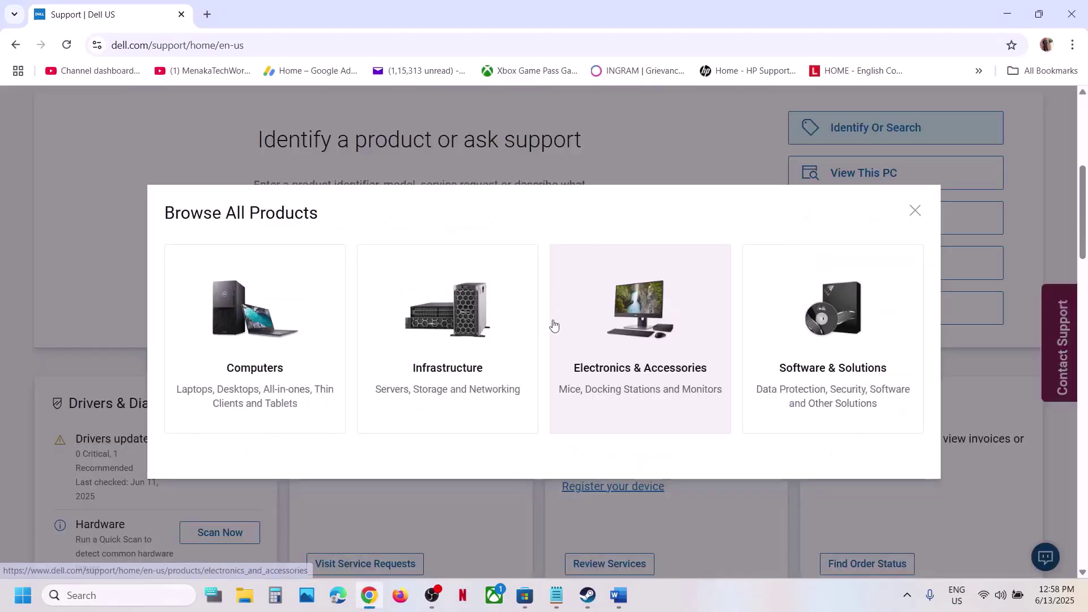
pyautogui.click(282, 338)
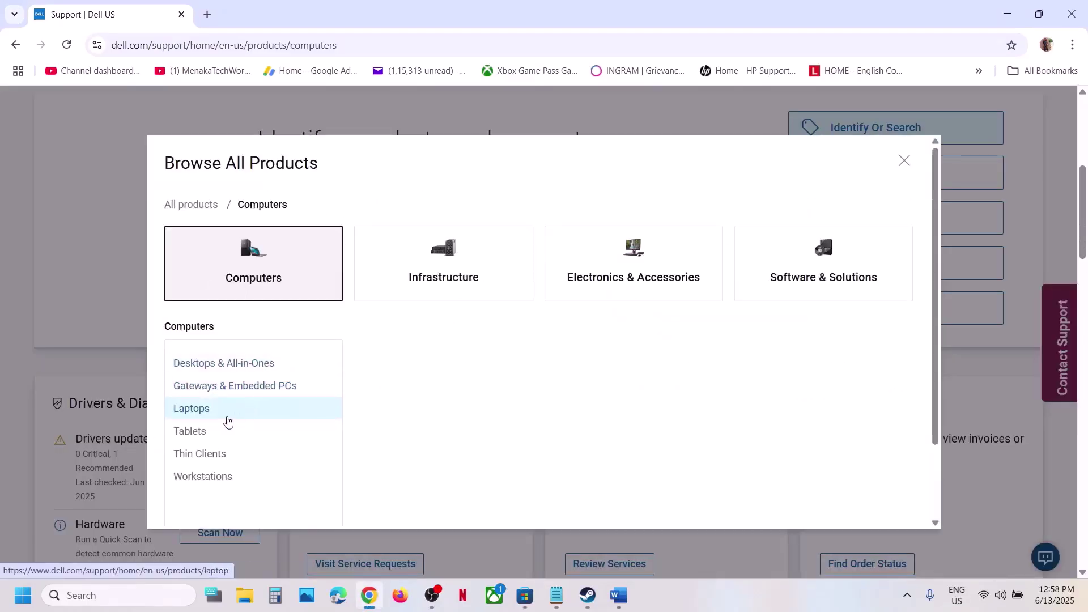
pyautogui.click(228, 417)
pyautogui.scroll(-3, 442, 386)
pyautogui.click(417, 343)
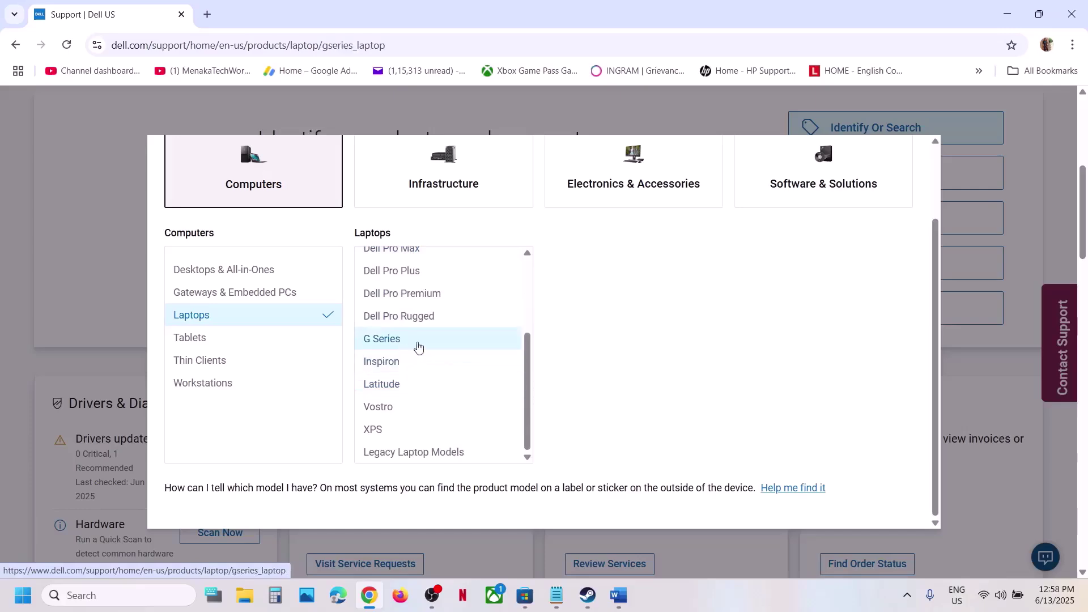
pyautogui.click(617, 271)
pyautogui.click(816, 401)
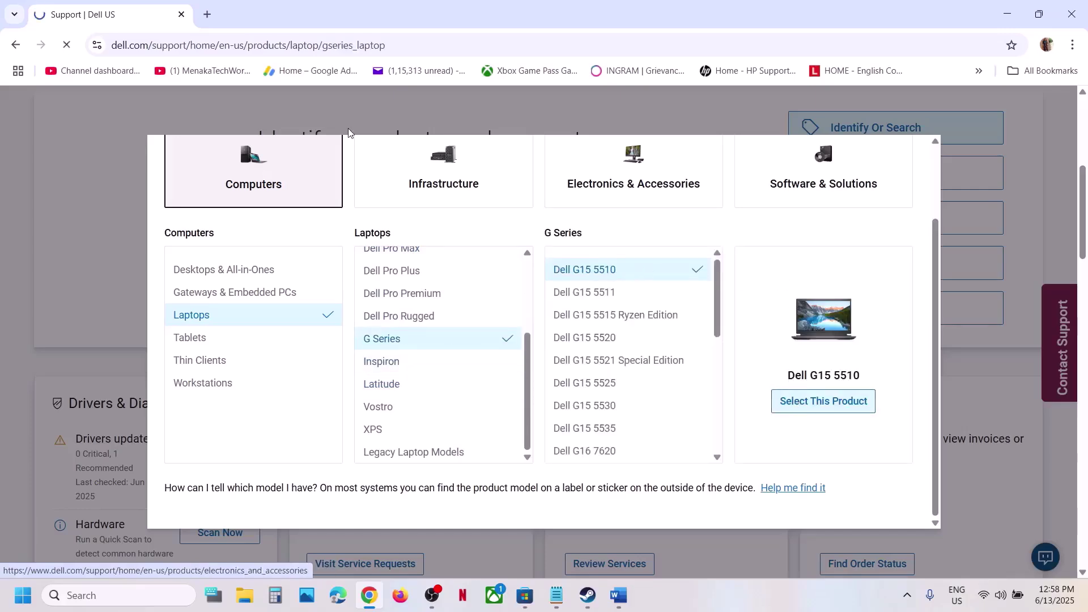
# - Open the specific drivers list for the Dell G15 5510 and filter it to Windows 11
pyautogui.click(98, 263)
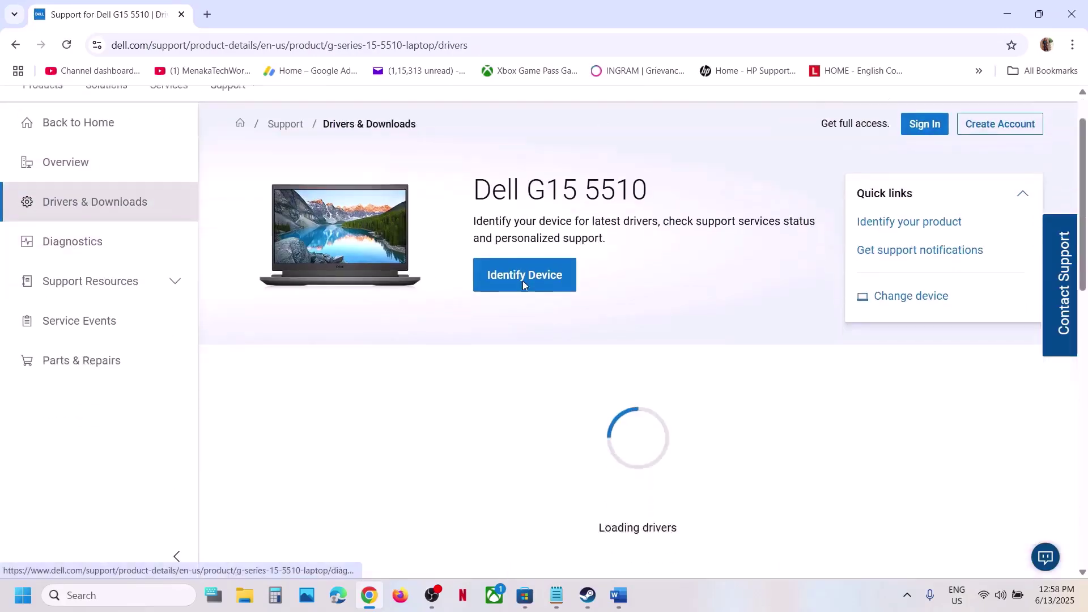
pyautogui.scroll(-3, 867, 301)
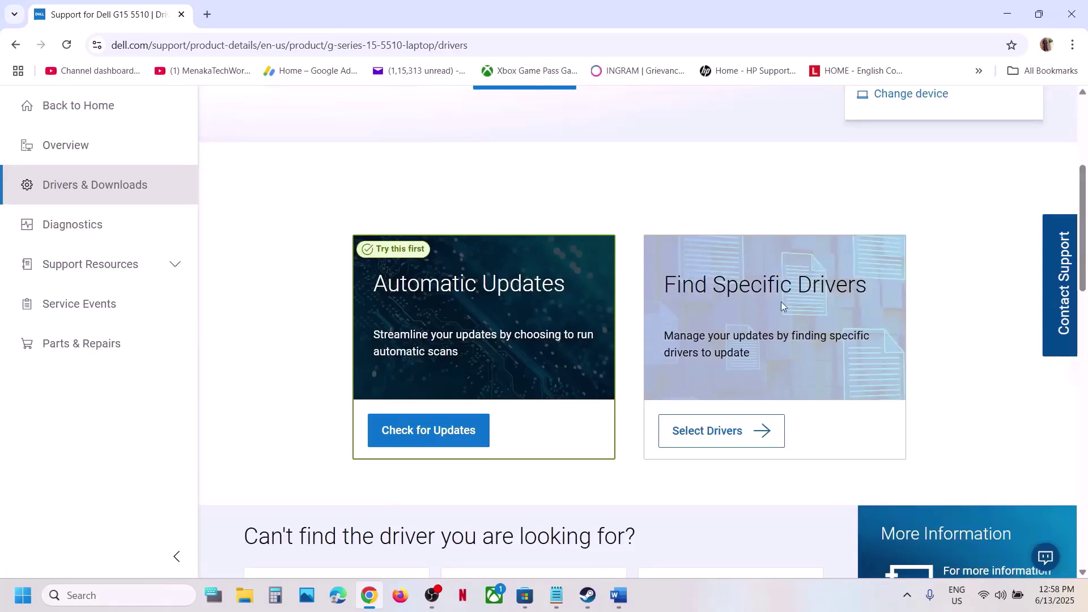
pyautogui.click(731, 432)
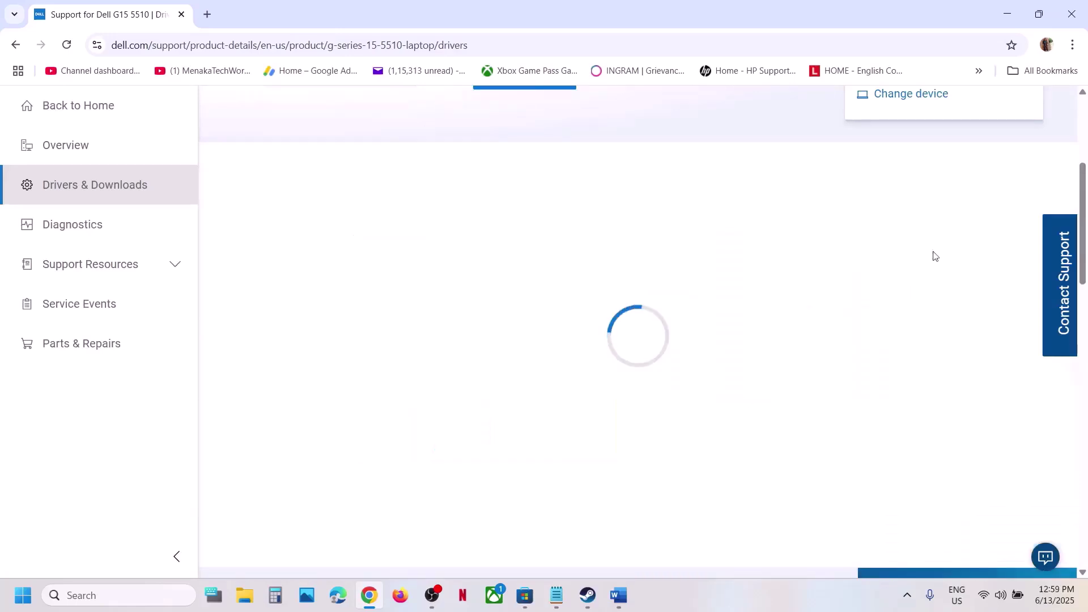
pyautogui.click(730, 236)
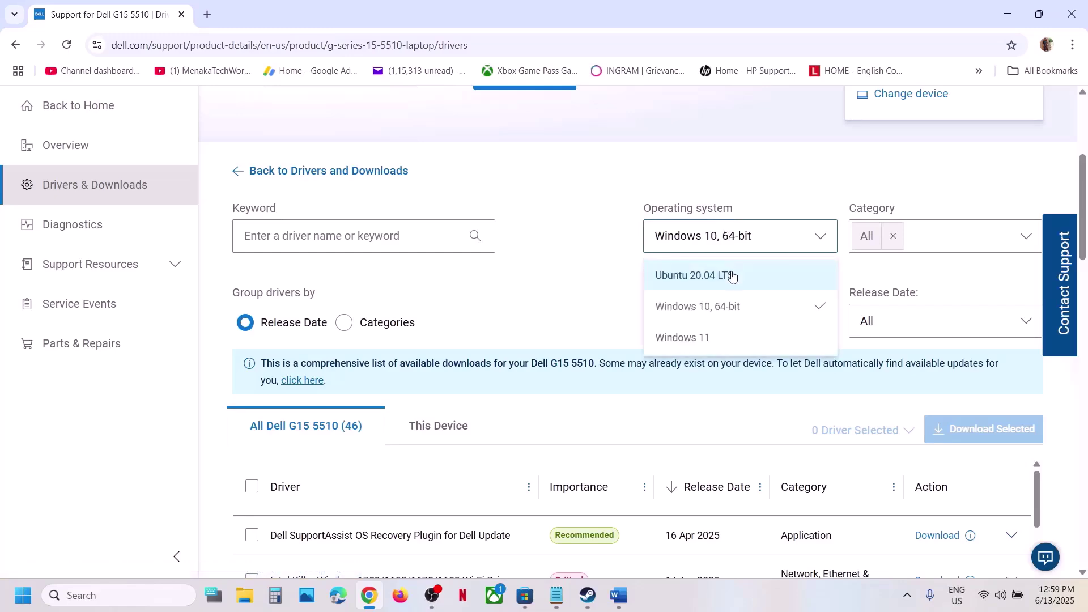
pyautogui.click(728, 336)
# - Expand the Dell G15 5510 System BIOS entry in the driver list and download it
pyautogui.scroll(-5, 747, 286)
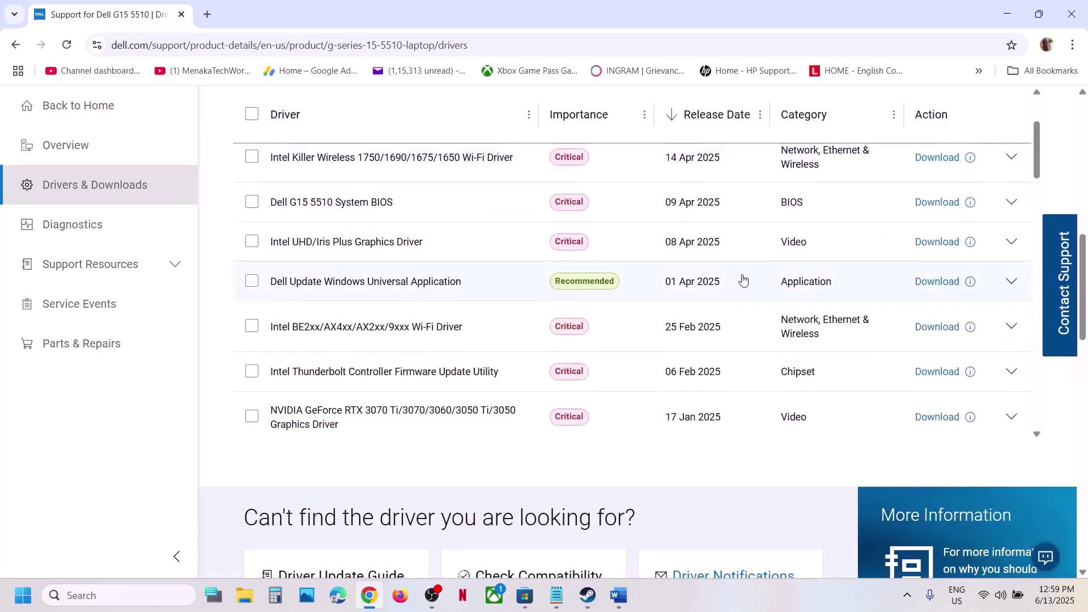
pyautogui.scroll(4, 727, 306)
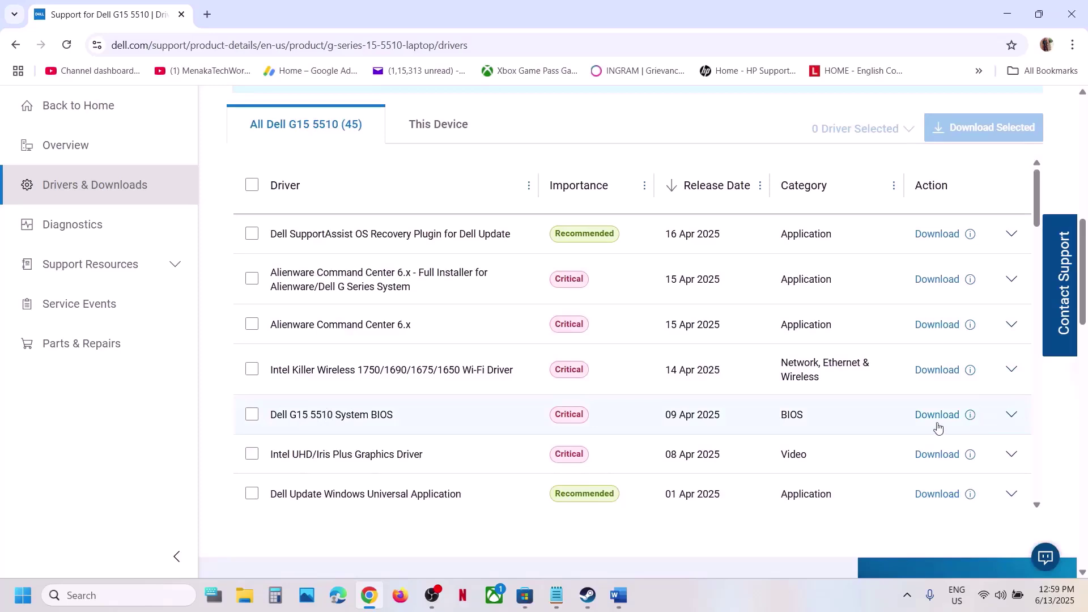
pyautogui.click(1011, 414)
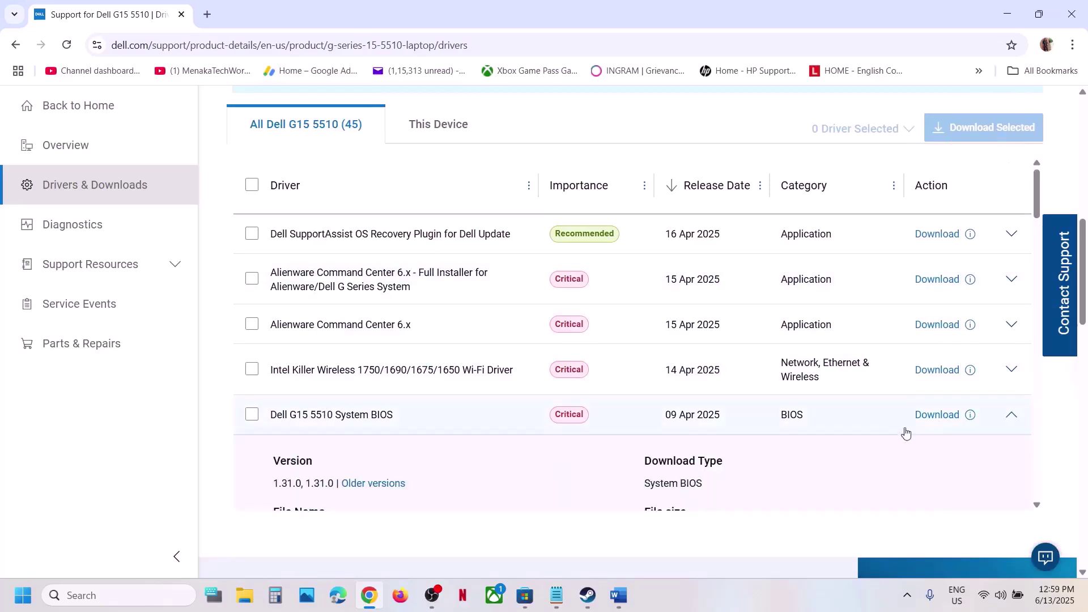
pyautogui.click(936, 421)
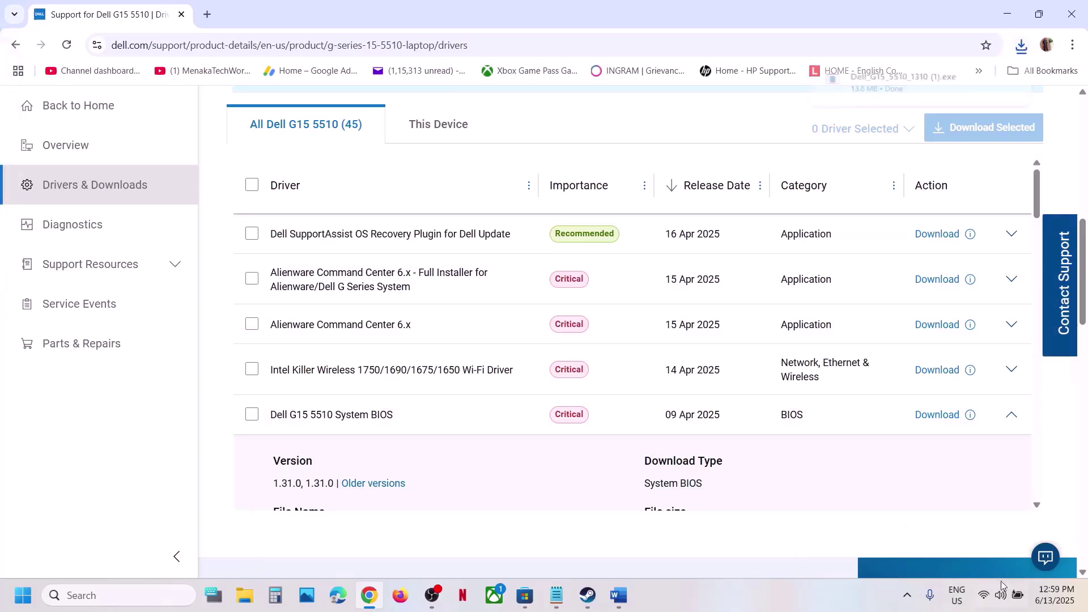
# - Check the laptop's battery charge level in the Windows quick settings and close them
pyautogui.click(1016, 598)
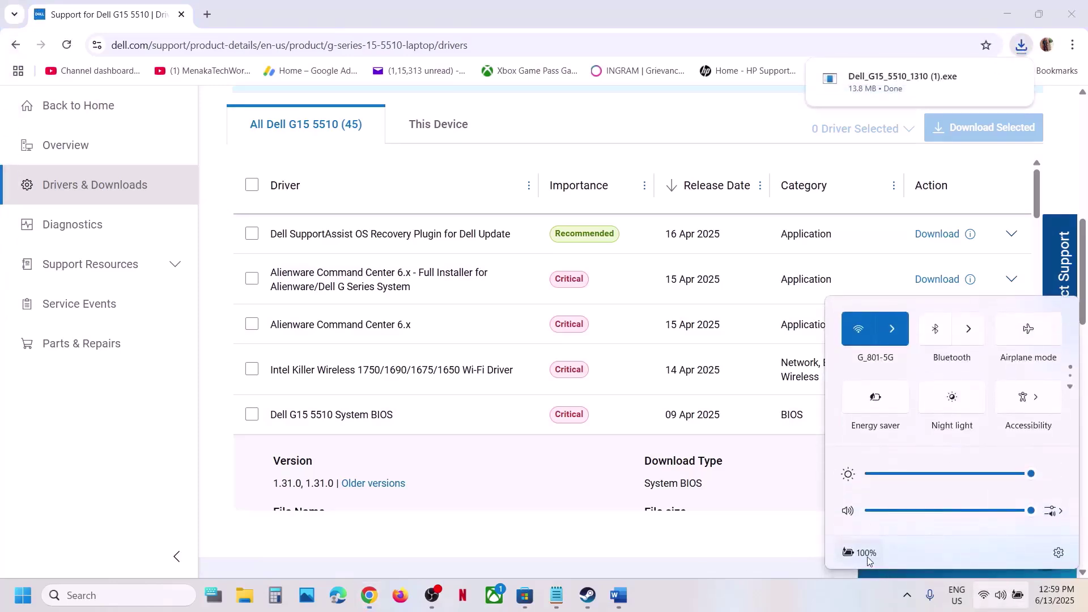
pyautogui.moveTo(867, 559)
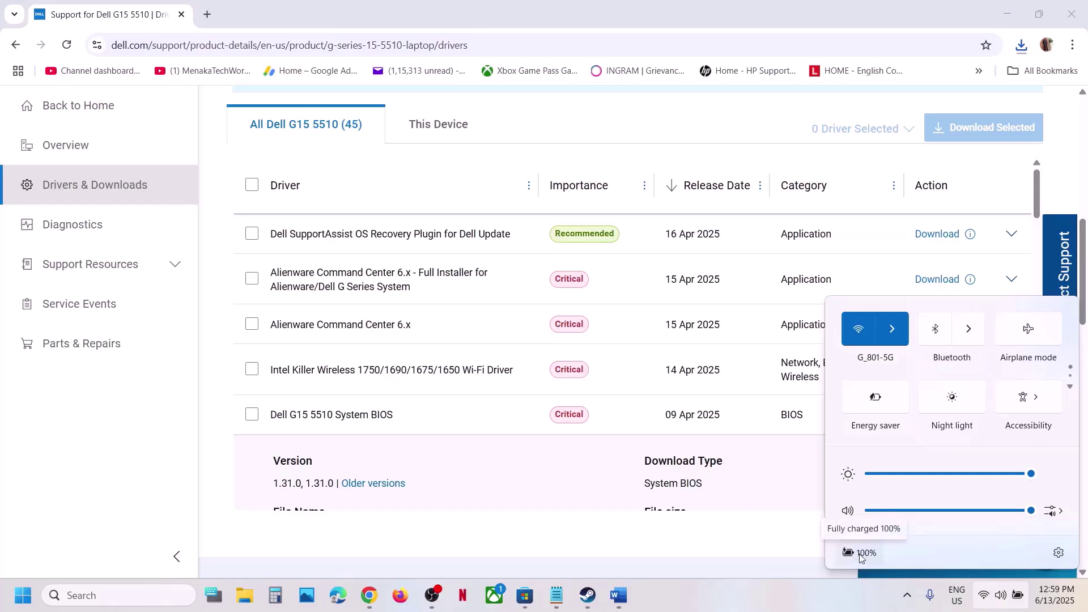
pyautogui.click(786, 604)
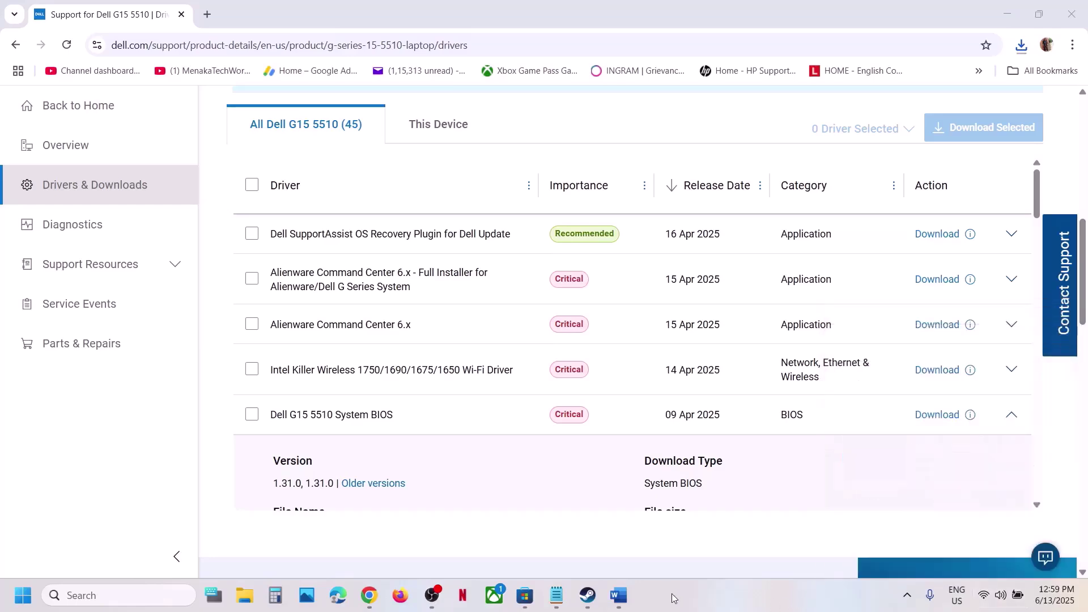
# - Bring up Steam with the Word instructions in front and highlight the Step 2 BIOS update text again
pyautogui.click(619, 596)
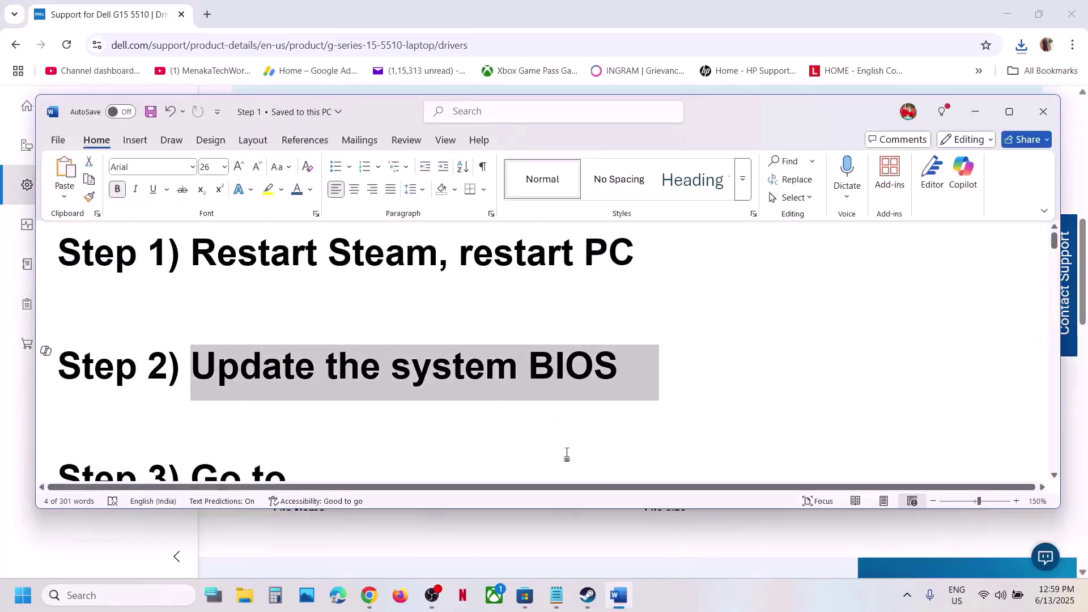
pyautogui.click(587, 596)
pyautogui.click(619, 596)
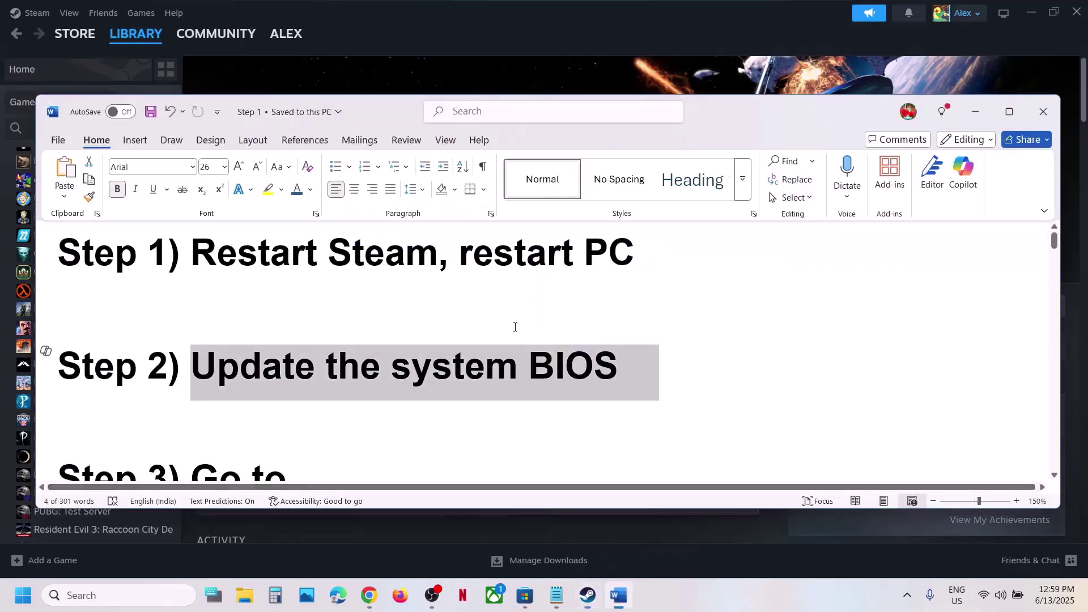
pyautogui.moveTo(191, 367); pyautogui.dragTo(593, 368)
# - Review Step 3 in the document, highlighting the WindowsNoEditor folder path and the UpscalerType=SB_GAMEUSERSETTINGS_LOW setting
pyautogui.scroll(-1, 409, 397)
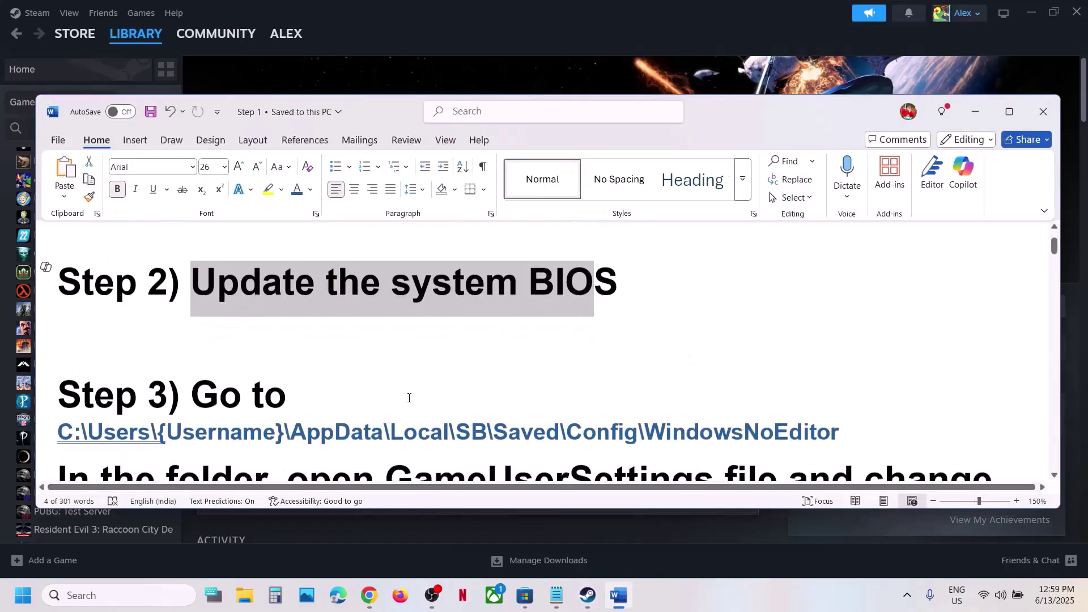
pyautogui.scroll(-1, 410, 397)
pyautogui.scroll(-1, 416, 390)
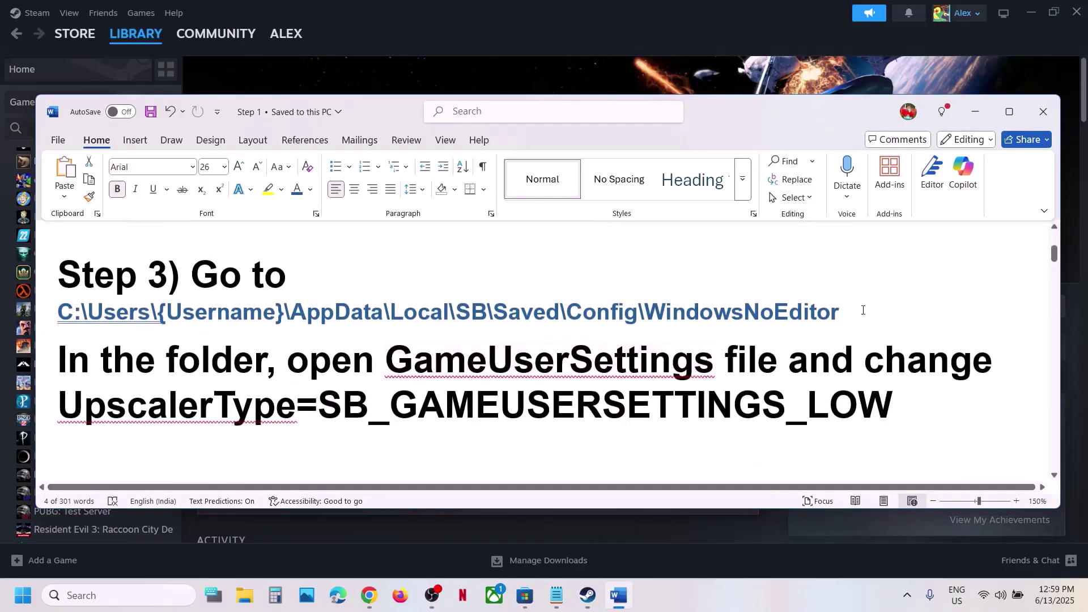
pyautogui.moveTo(623, 315); pyautogui.dragTo(74, 313)
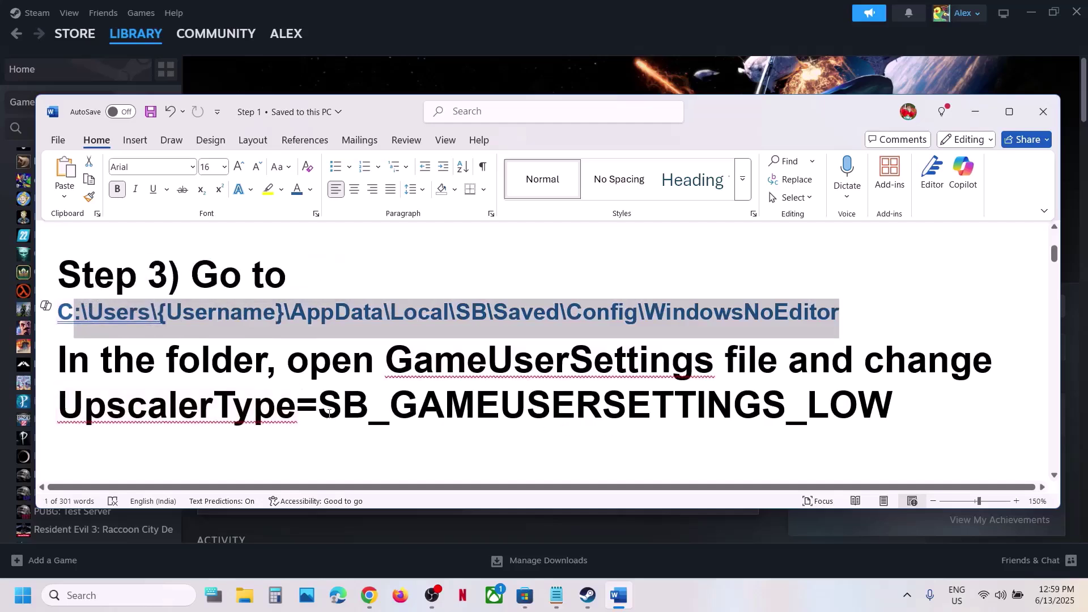
pyautogui.moveTo(318, 406); pyautogui.dragTo(850, 397)
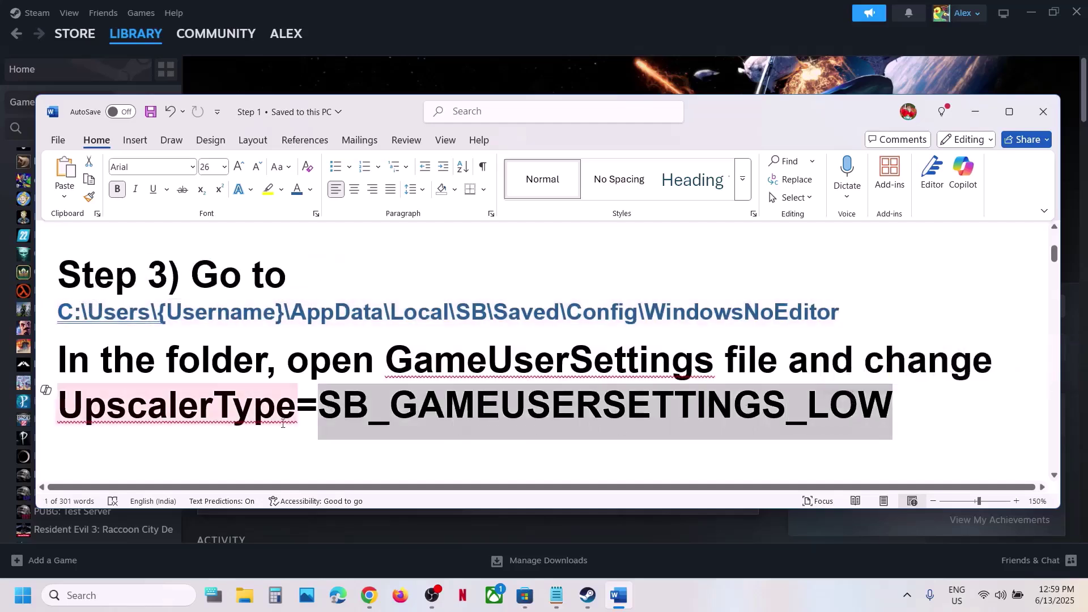
pyautogui.moveTo(89, 408); pyautogui.dragTo(276, 408)
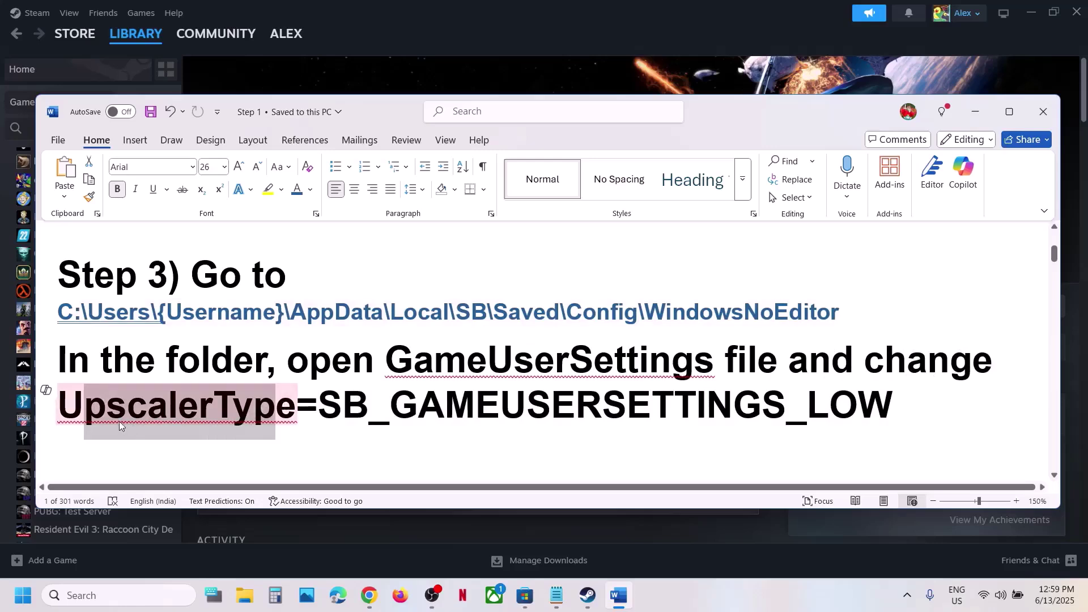
pyautogui.moveTo(942, 406); pyautogui.dragTo(787, 406)
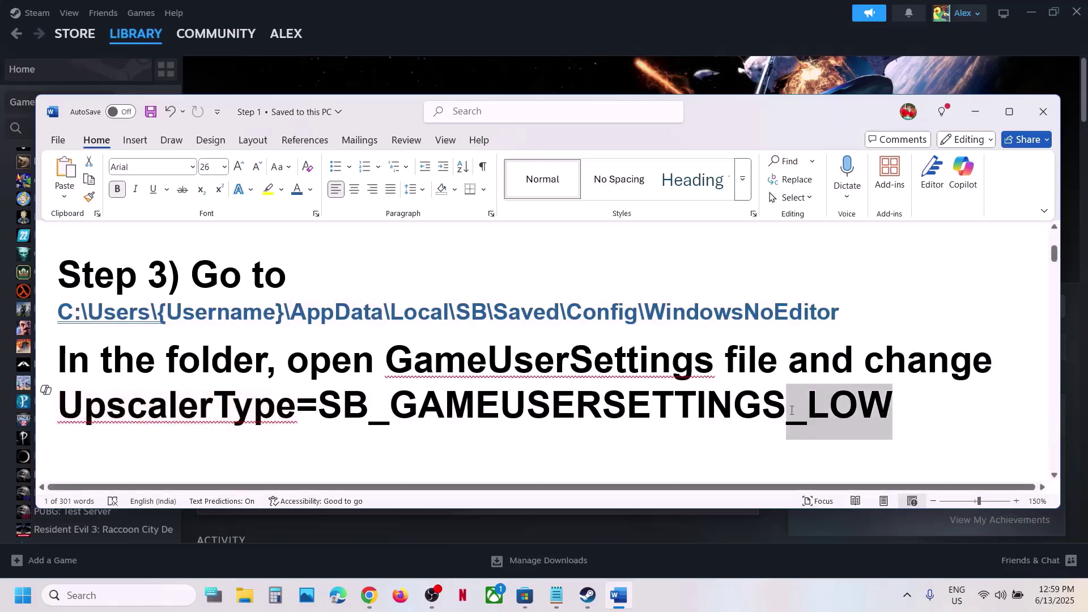
# - Switch to File Explorer and open the Test user folder under Users on the C: drive
pyautogui.click(244, 595)
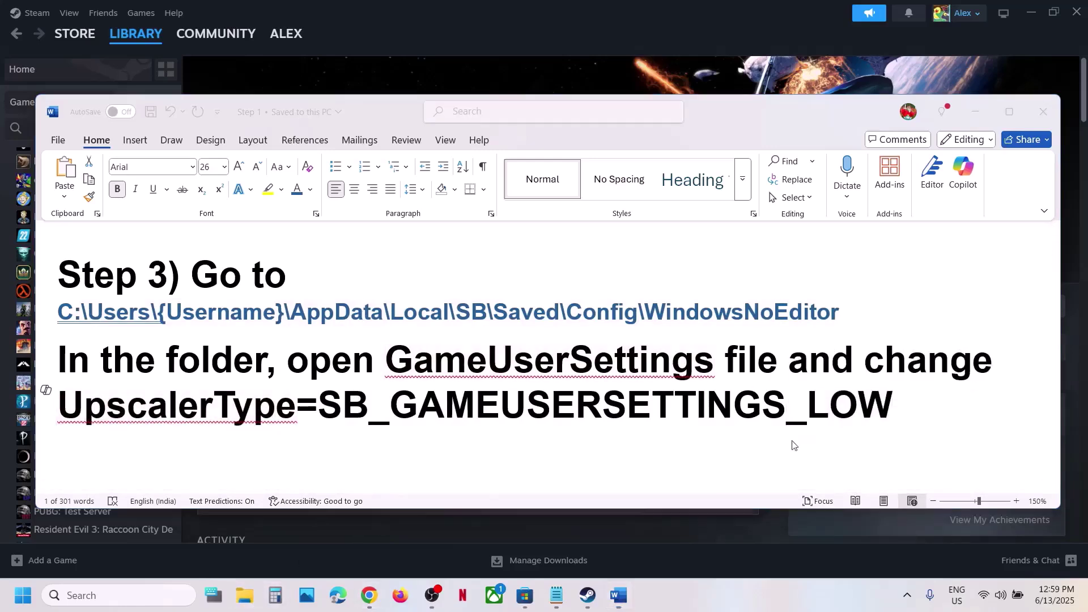
pyautogui.click(85, 333)
pyautogui.click(159, 131)
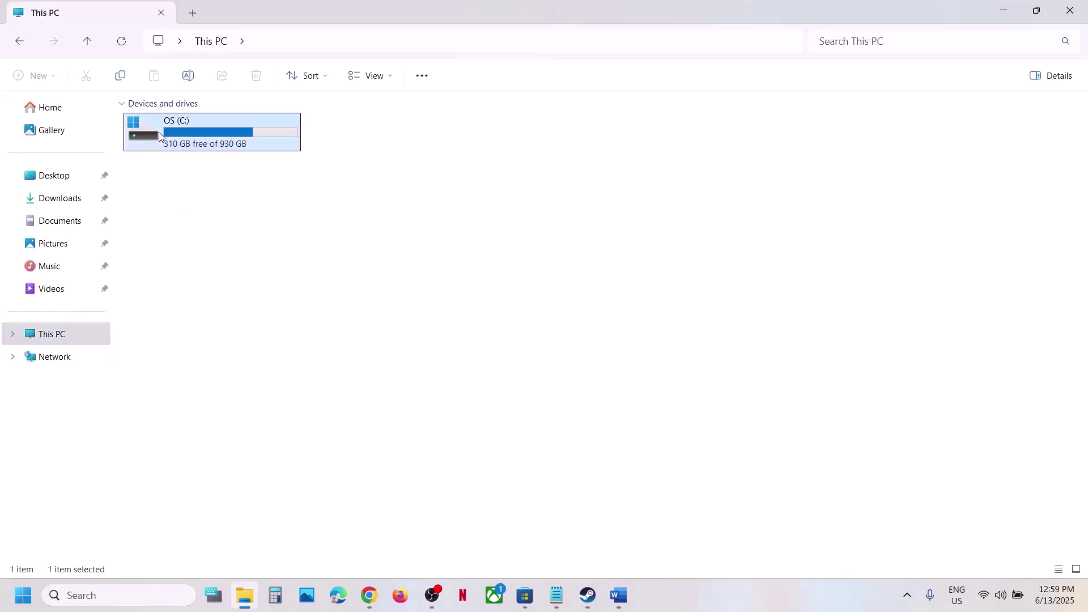
pyautogui.doubleClick(163, 136)
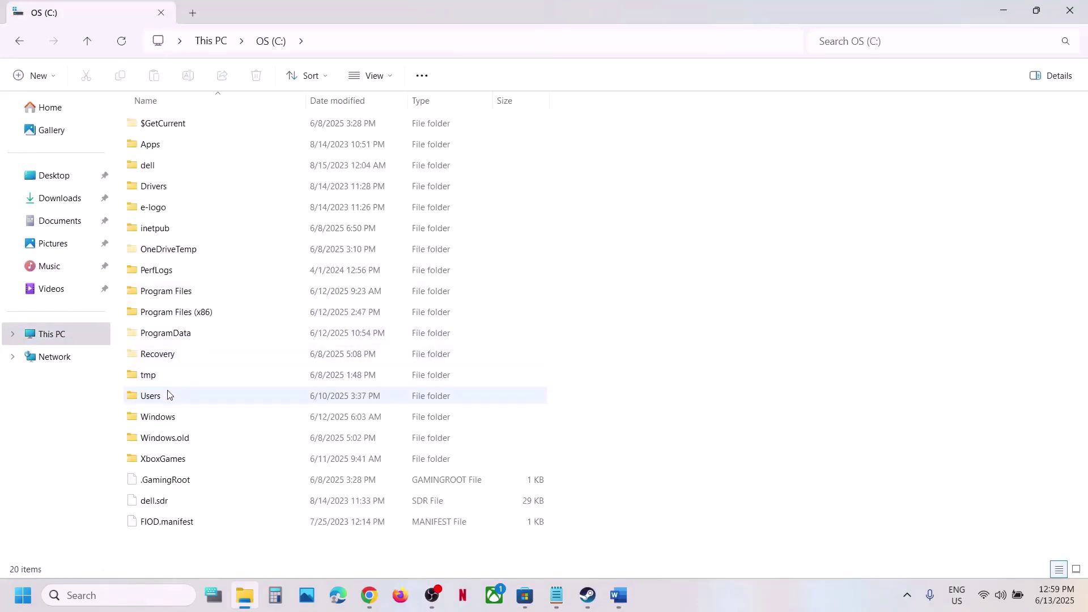
pyautogui.click(167, 396)
pyautogui.doubleClick(167, 396)
pyautogui.doubleClick(165, 127)
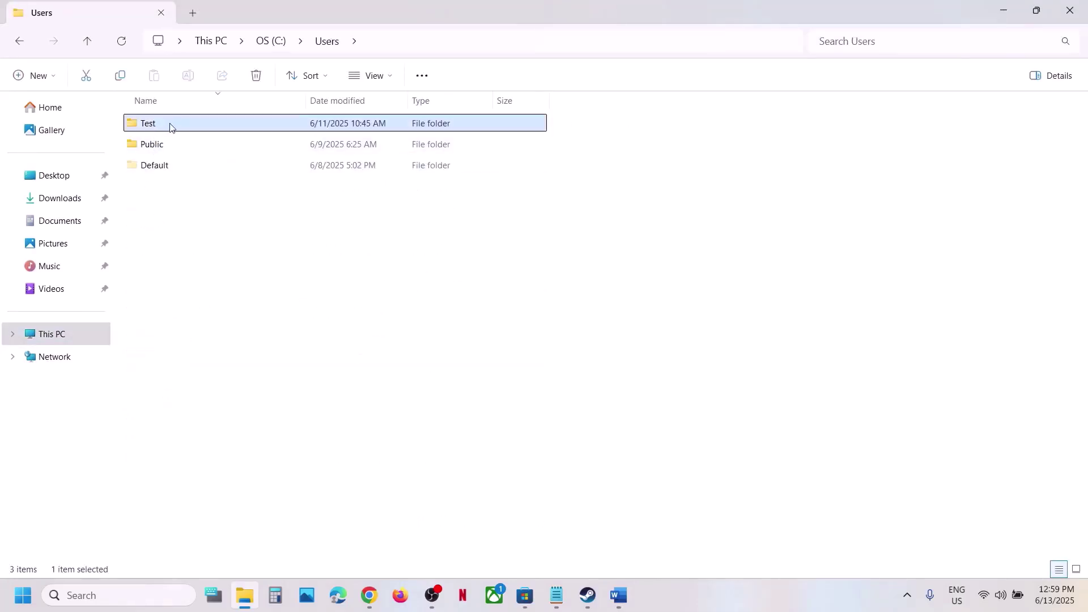
# - Select the AppData folder and check the Hidden items display option for the Test user folder
pyautogui.click(165, 144)
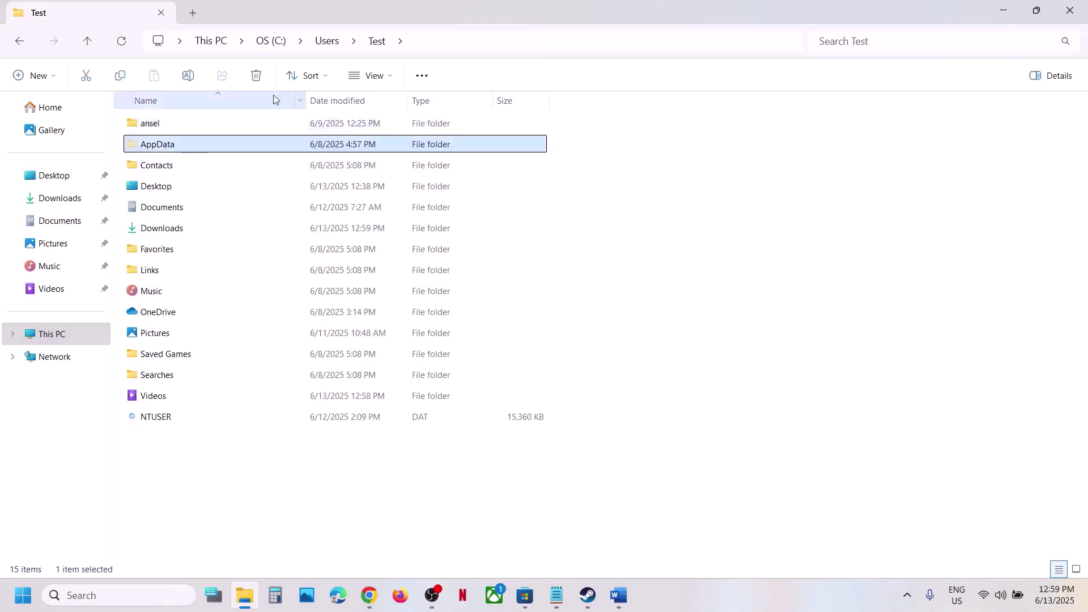
pyautogui.click(390, 79)
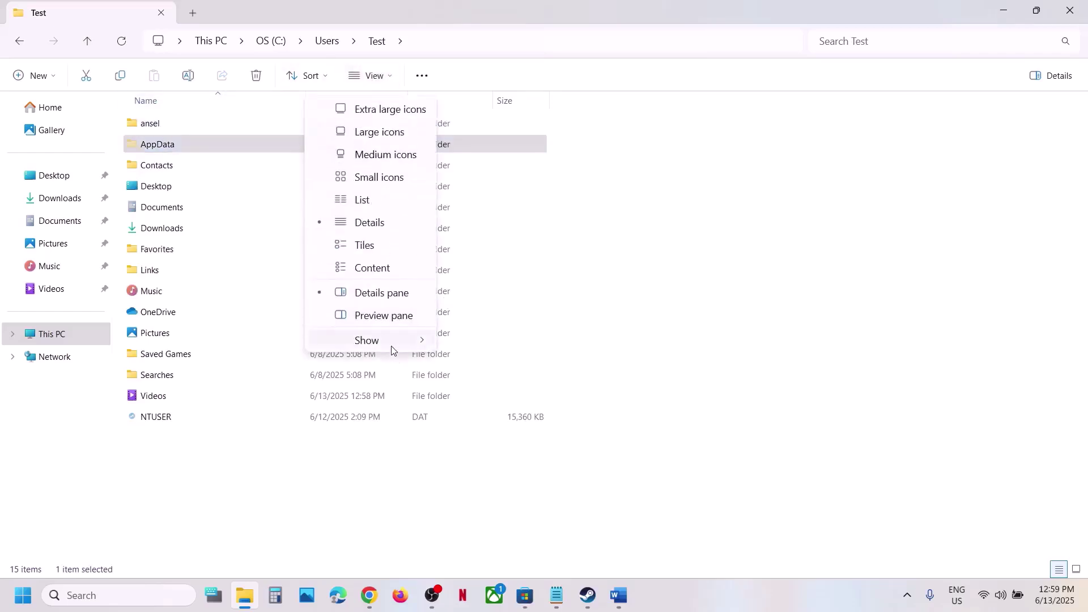
pyautogui.moveTo(388, 344)
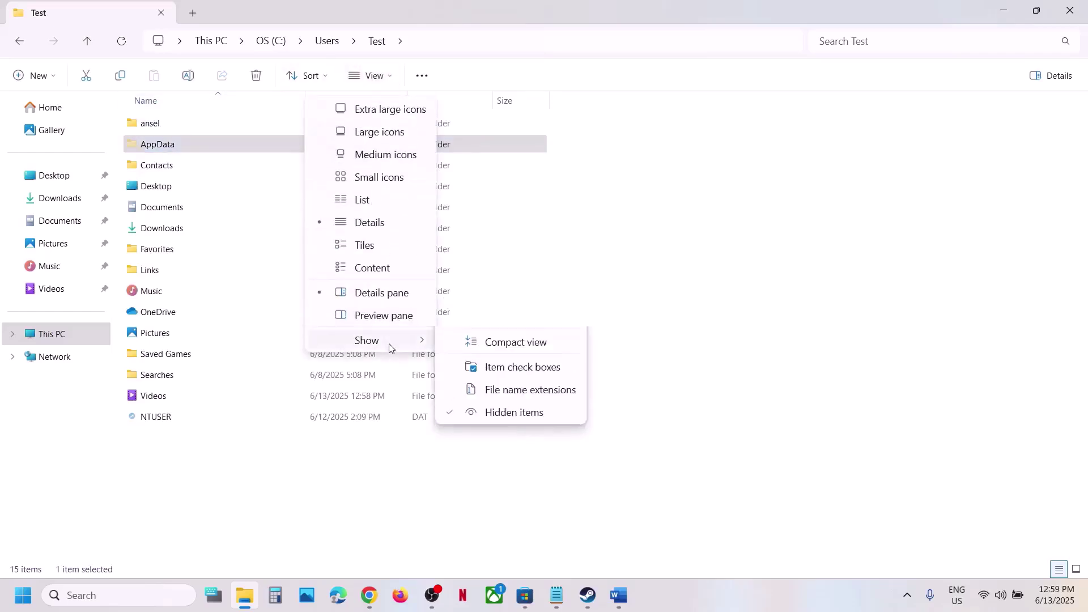
# - Open the WindowsNoEditor folder under AppData\Local\SB\Saved\Config
pyautogui.doubleClick(184, 142)
pyautogui.doubleClick(151, 129)
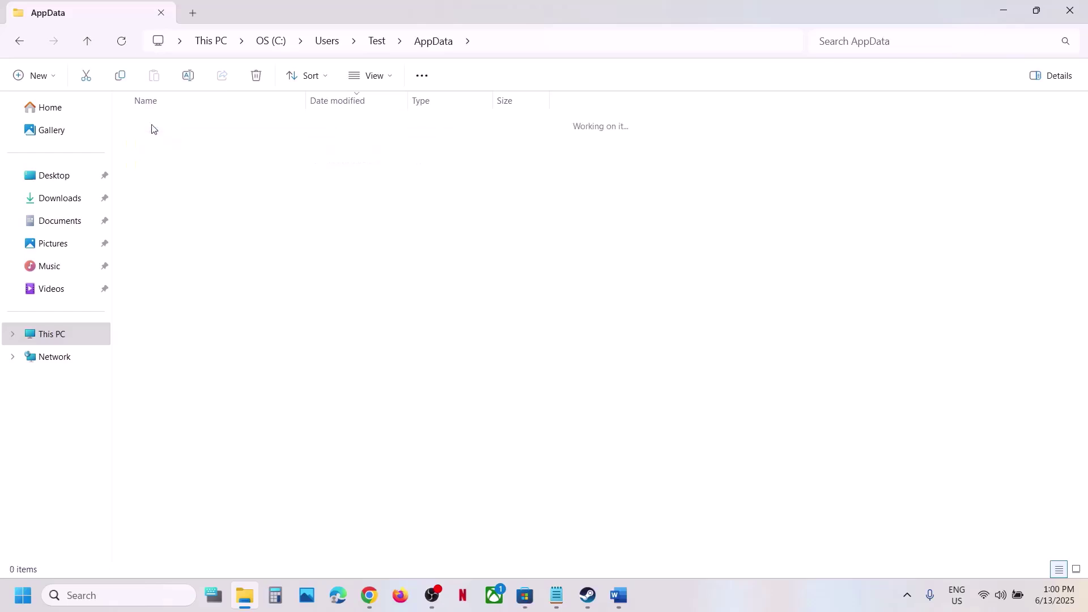
pyautogui.scroll(-3, 170, 317)
pyautogui.click(153, 299)
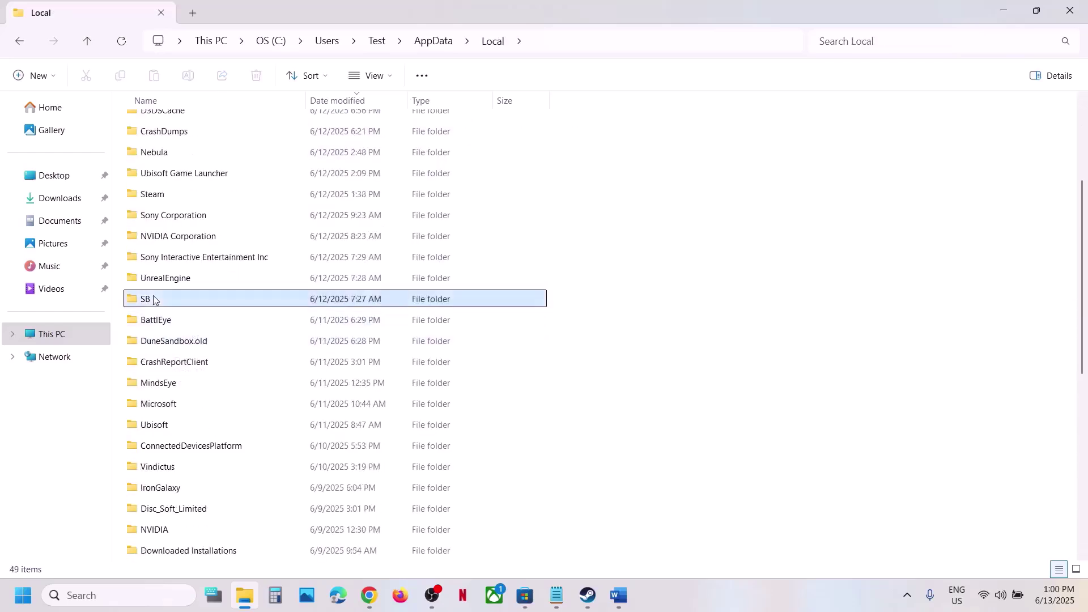
pyautogui.doubleClick(191, 304)
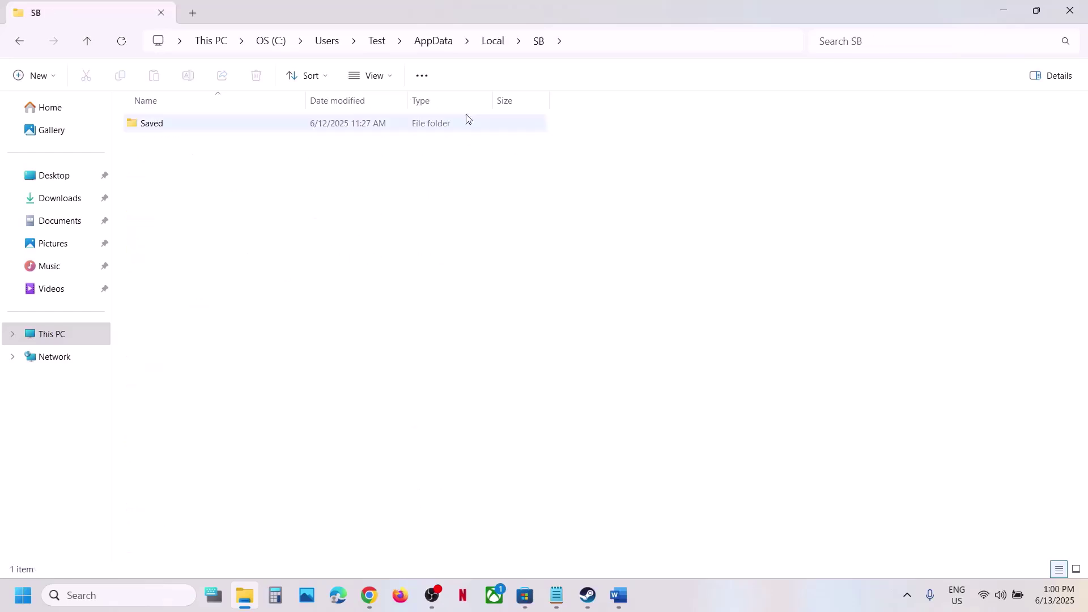
pyautogui.doubleClick(223, 126)
pyautogui.doubleClick(165, 126)
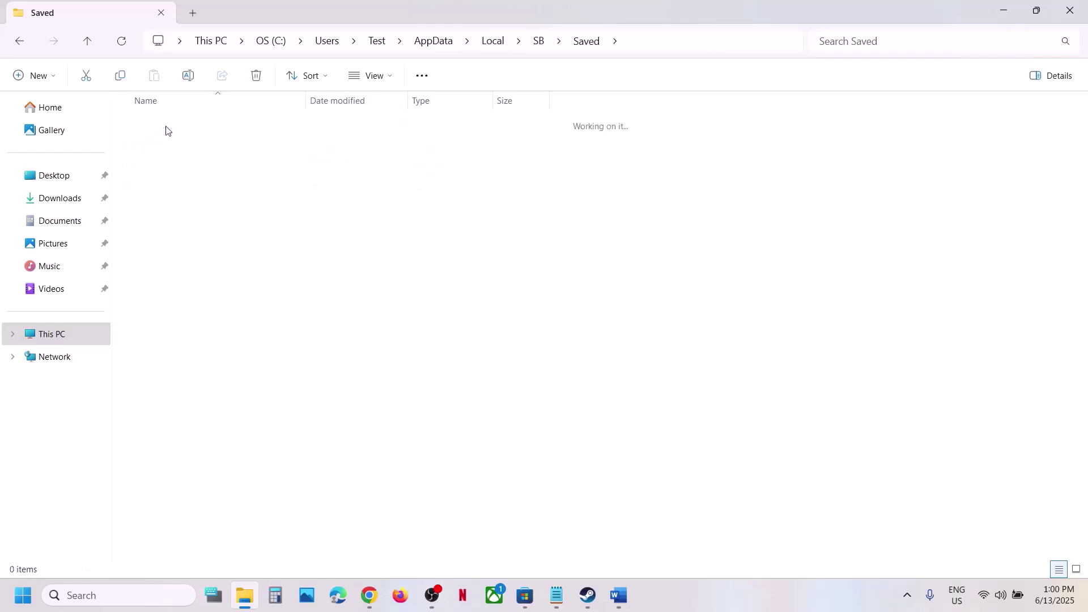
pyautogui.doubleClick(193, 145)
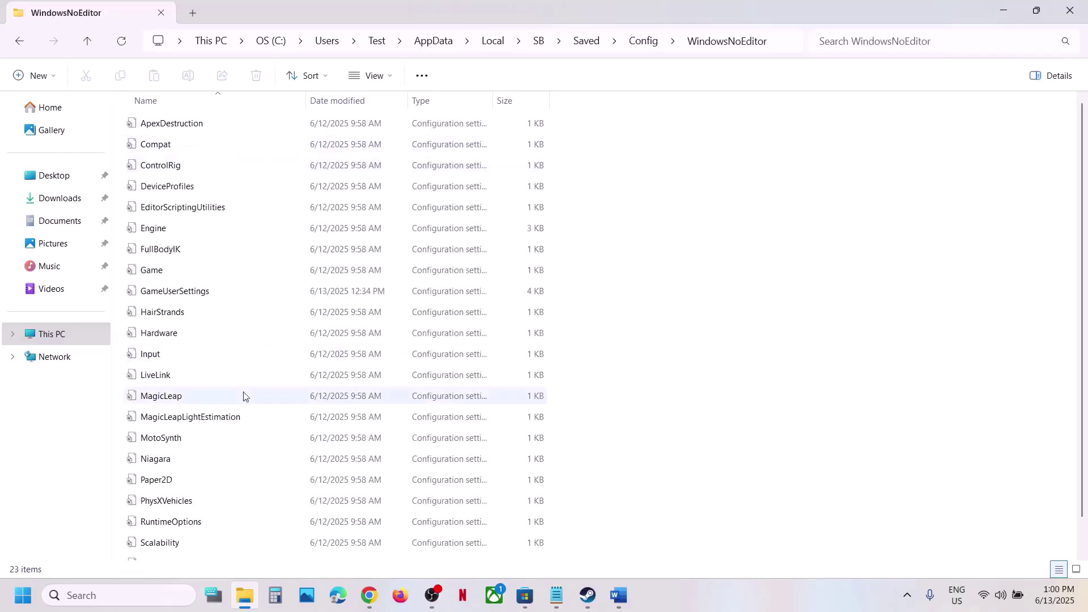
# - Open the GameUserSettings file in Notepad and find the word "upscaler" in it
pyautogui.scroll(-1, 198, 360)
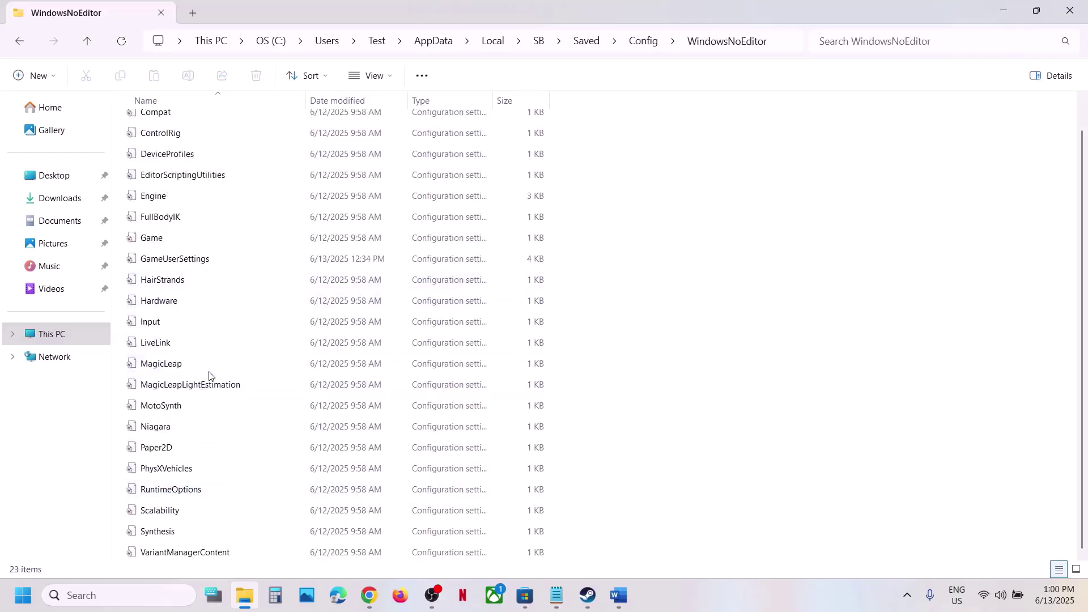
pyautogui.click(168, 262)
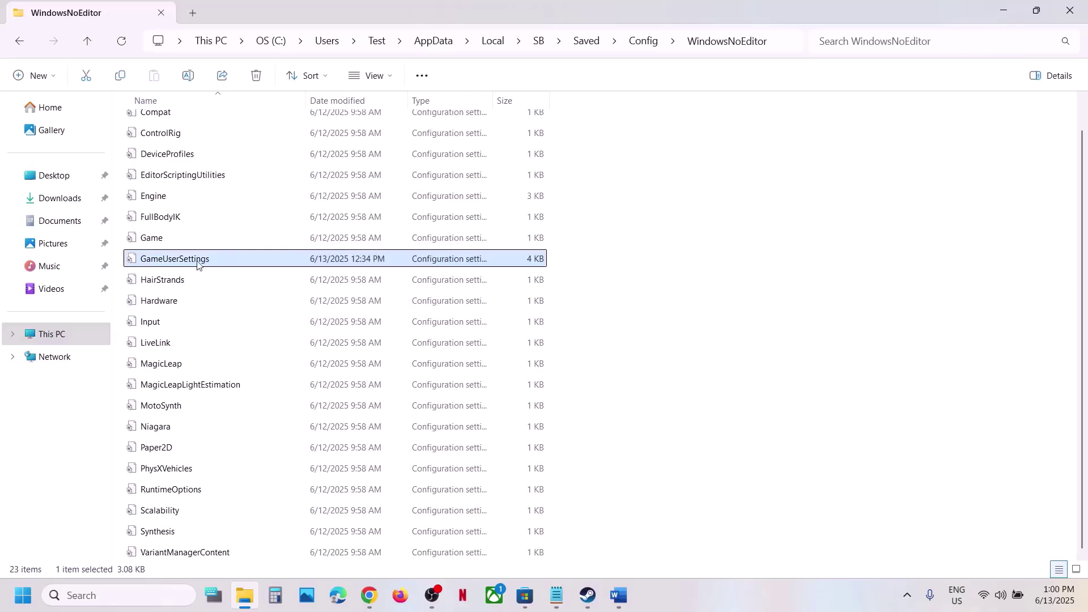
pyautogui.doubleClick(198, 264)
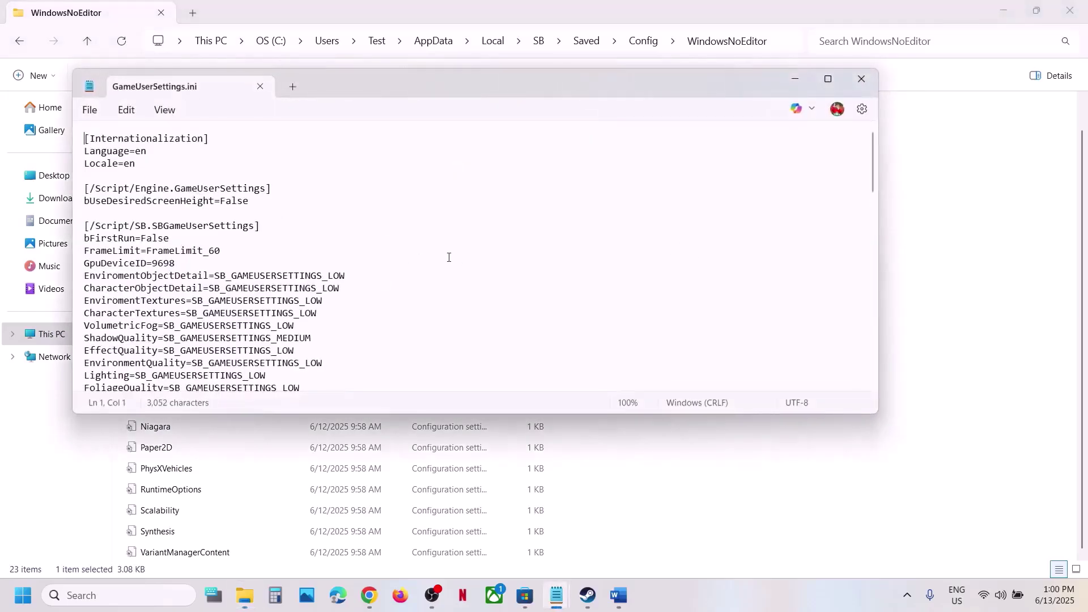
pyautogui.hotkey('ctrl', 'f')
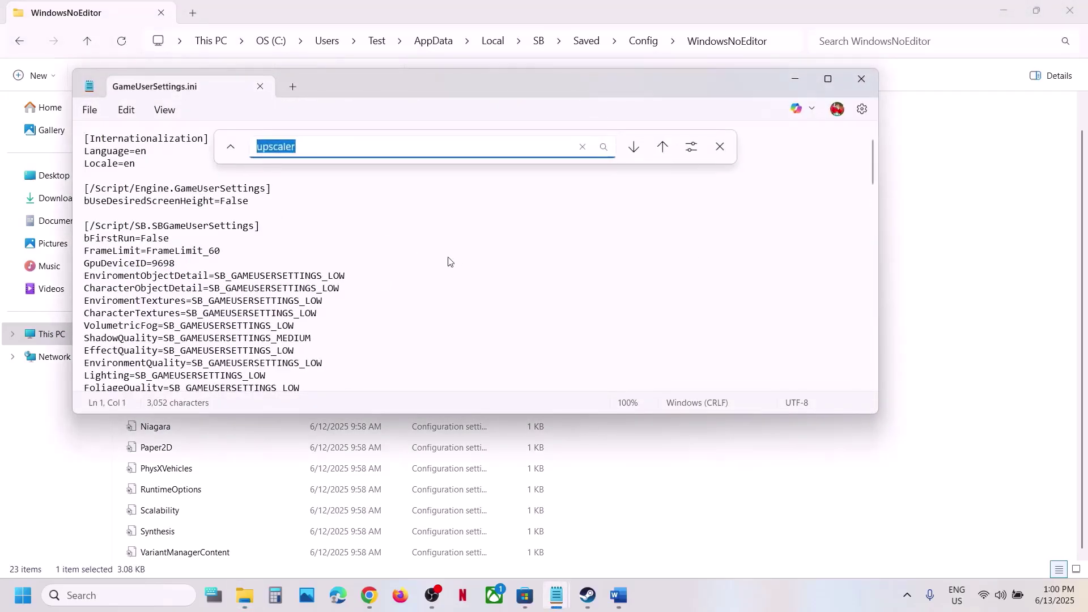
pyautogui.press('Return')
pyautogui.scroll(-3, 194, 337)
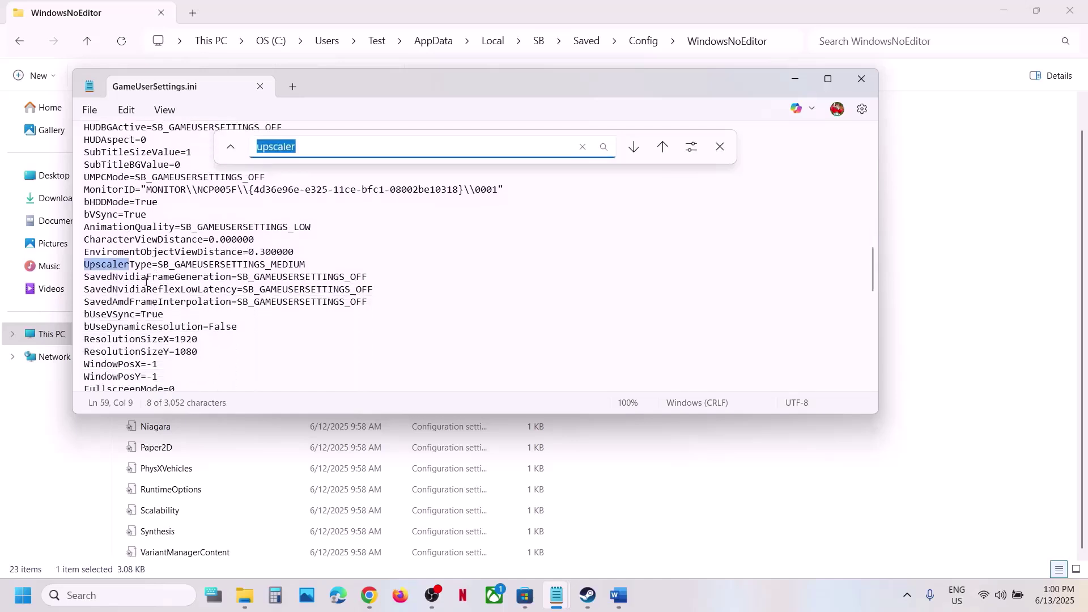
# - Change the UpscalerType value to SB_GAMEUSERSETTINGS_LOW, then save and close the GameUserSettings file
pyautogui.click(139, 266)
pyautogui.moveTo(90, 264); pyautogui.dragTo(285, 264)
pyautogui.click(319, 262)
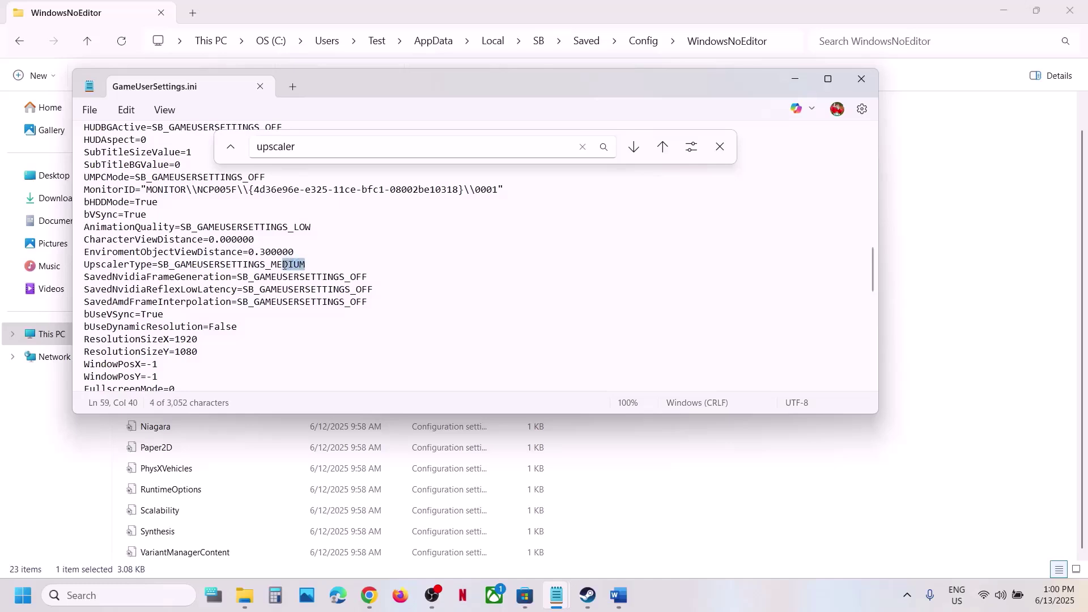
pyautogui.write('LOW')
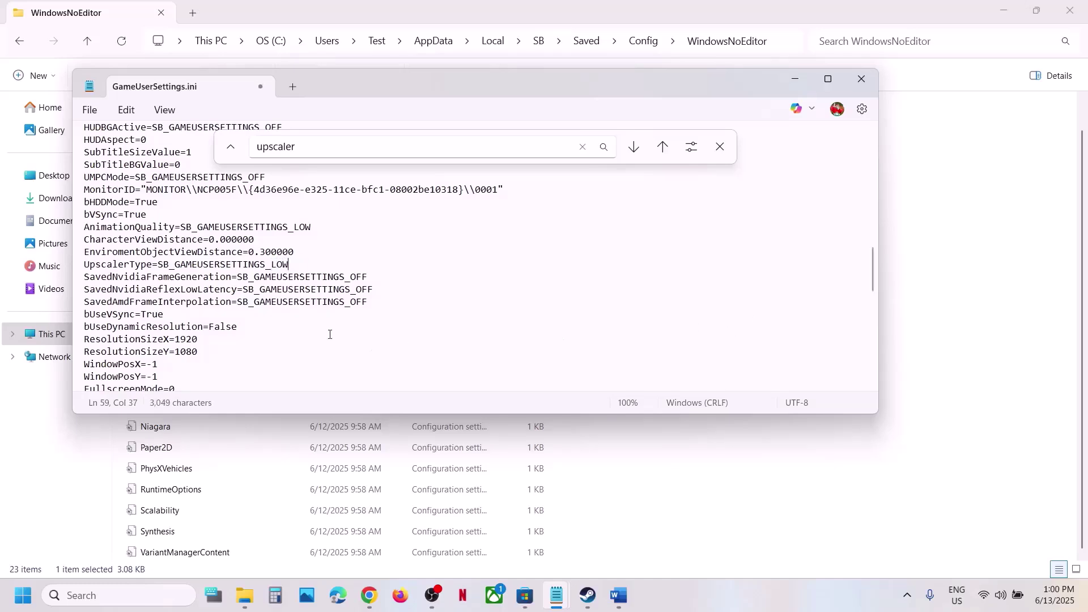
pyautogui.click(89, 109)
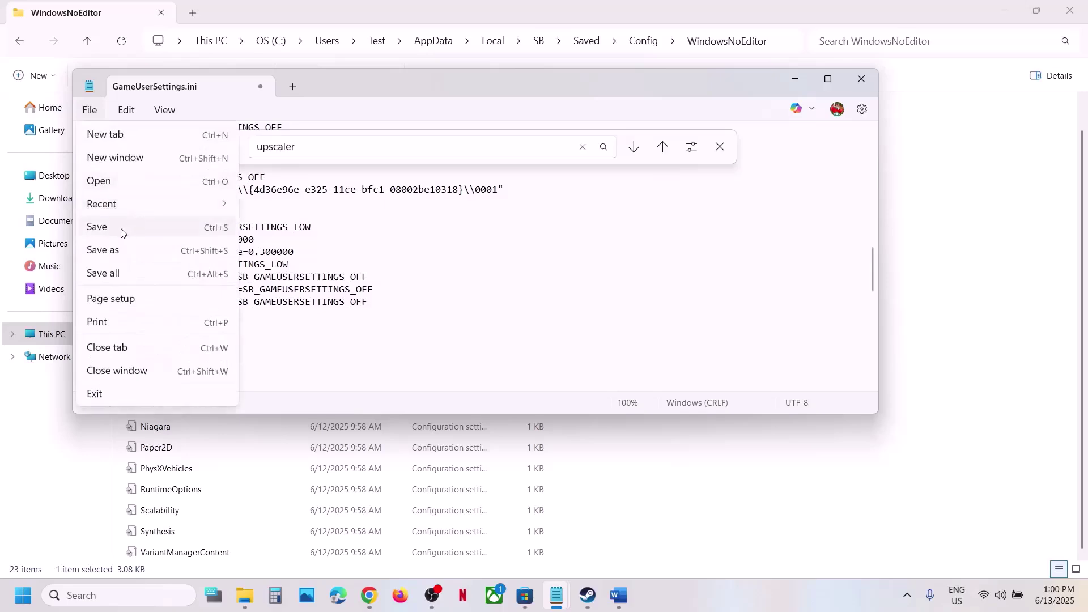
pyautogui.click(121, 229)
pyautogui.click(861, 79)
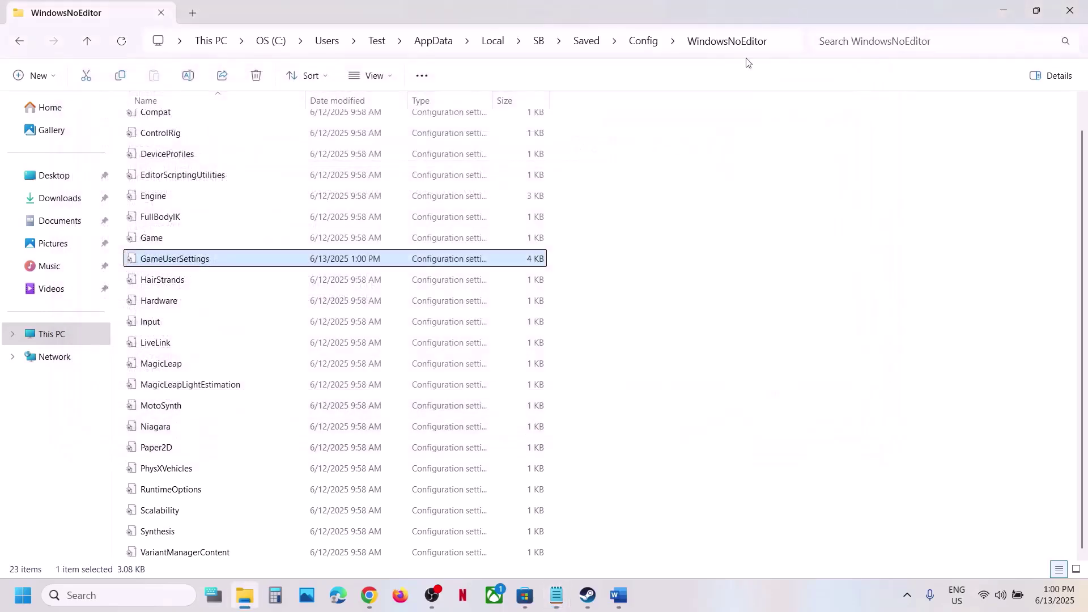
# - View the properties of the GameUserSettings file, including its Read-only attribute, and close them
pyautogui.rightClick(166, 262)
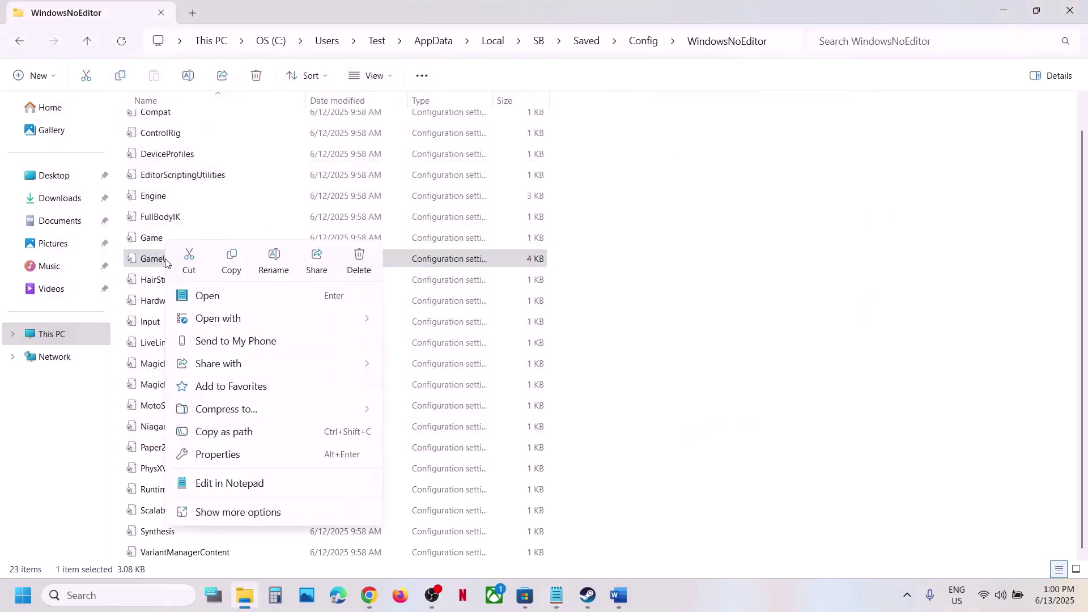
pyautogui.click(248, 456)
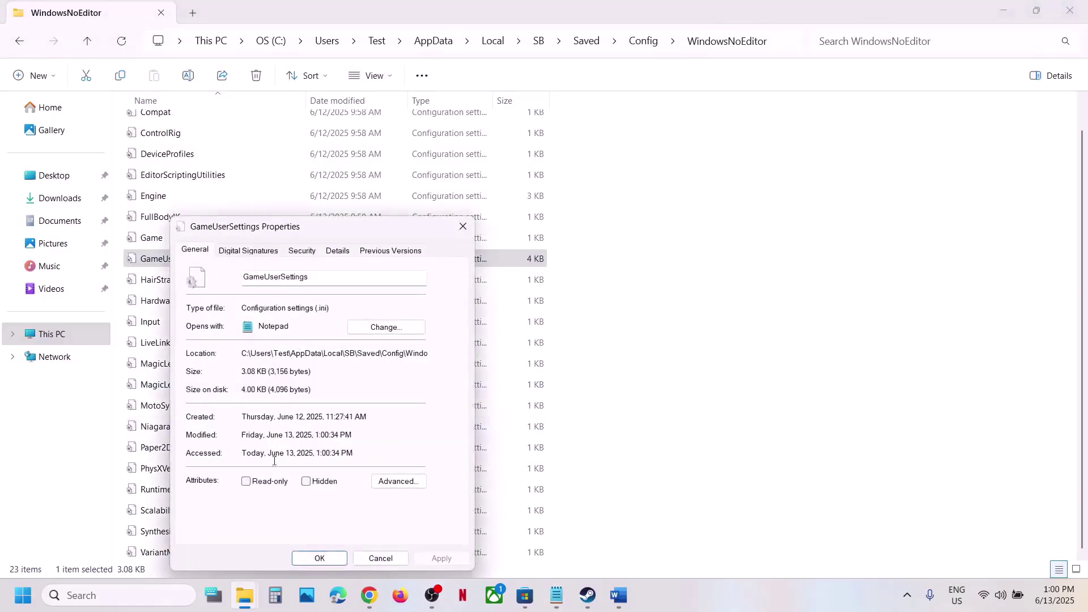
pyautogui.click(340, 561)
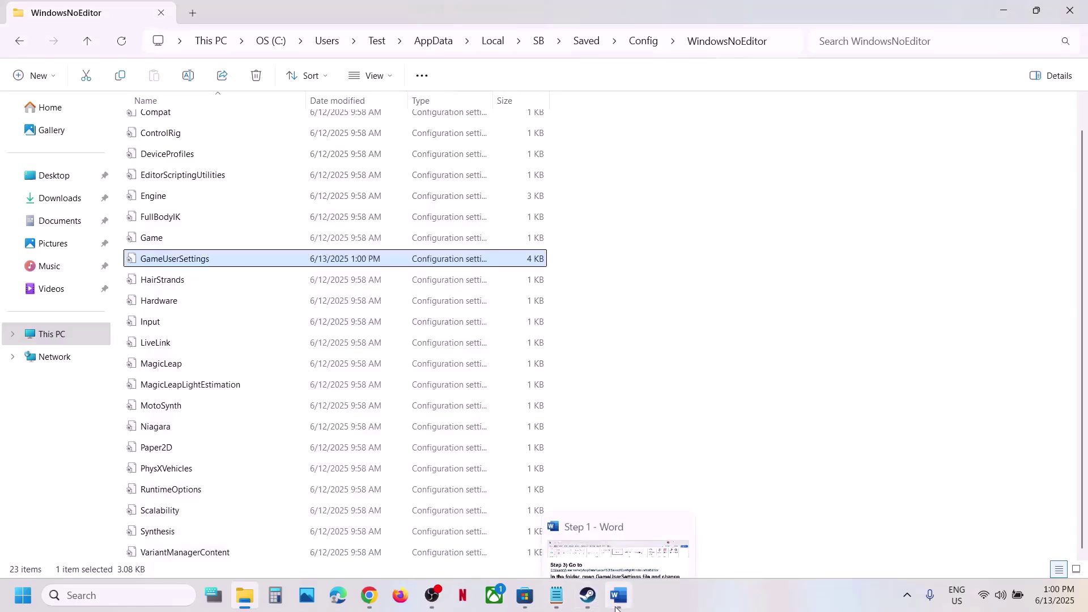
# - Switch to the Word instructions and highlight the three PlayStation SDK runtime file names in Step 4
pyautogui.click(616, 598)
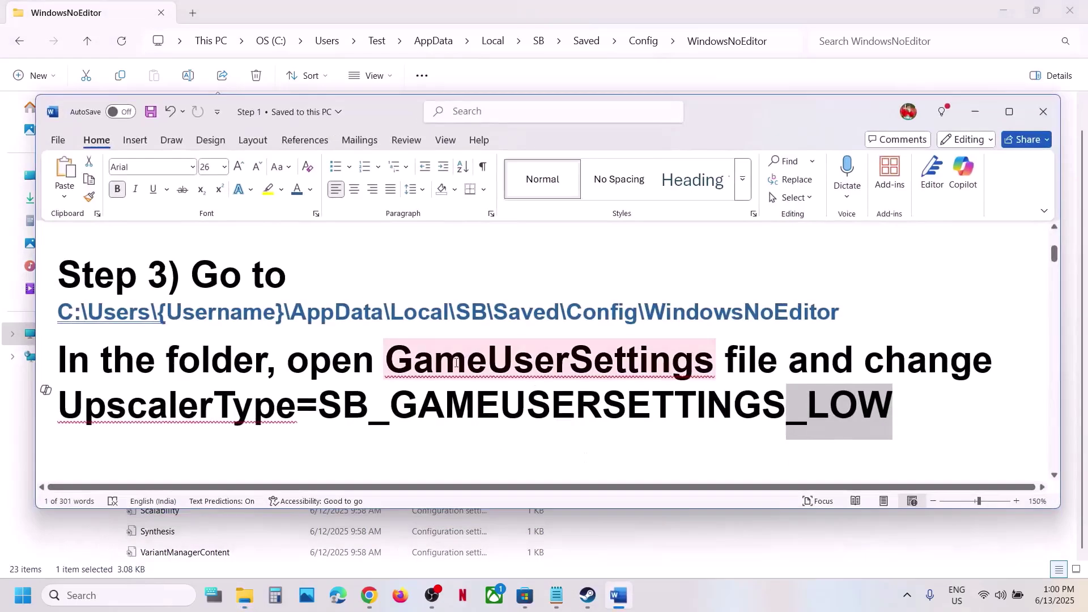
pyautogui.scroll(-3, 457, 360)
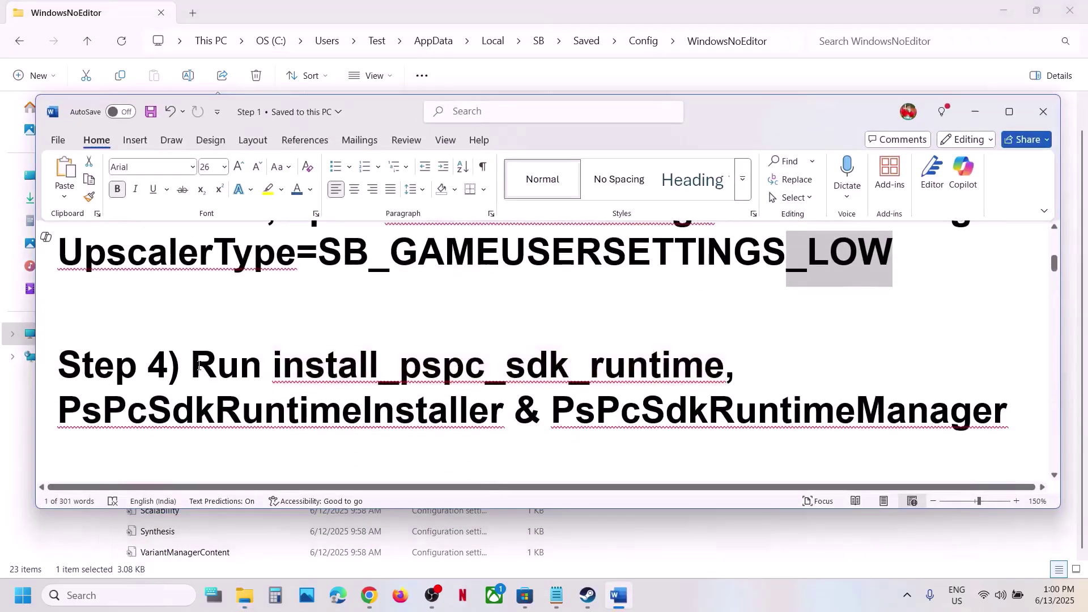
pyautogui.click(198, 365)
pyautogui.moveTo(273, 366); pyautogui.dragTo(714, 500)
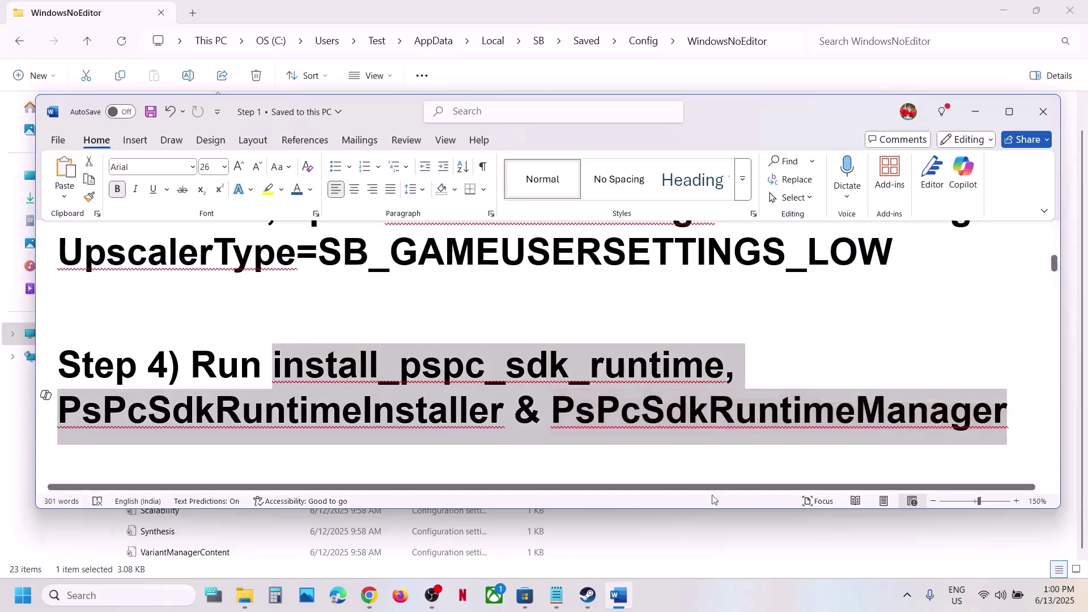
# - Switch to Steam and browse the local files of Stellar Blade from the library
pyautogui.click(588, 595)
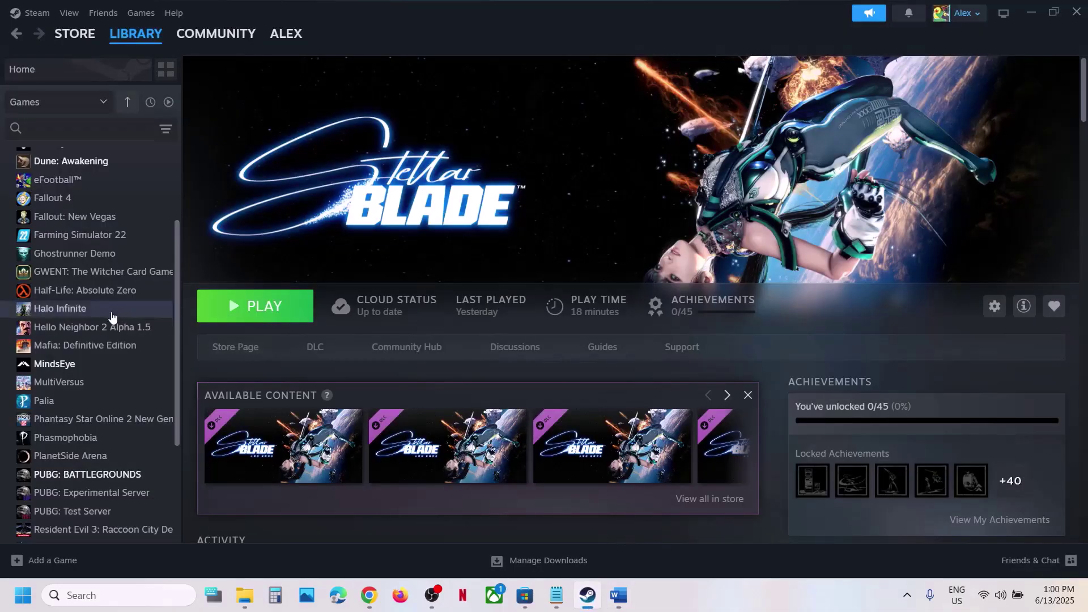
pyautogui.scroll(-3, 112, 315)
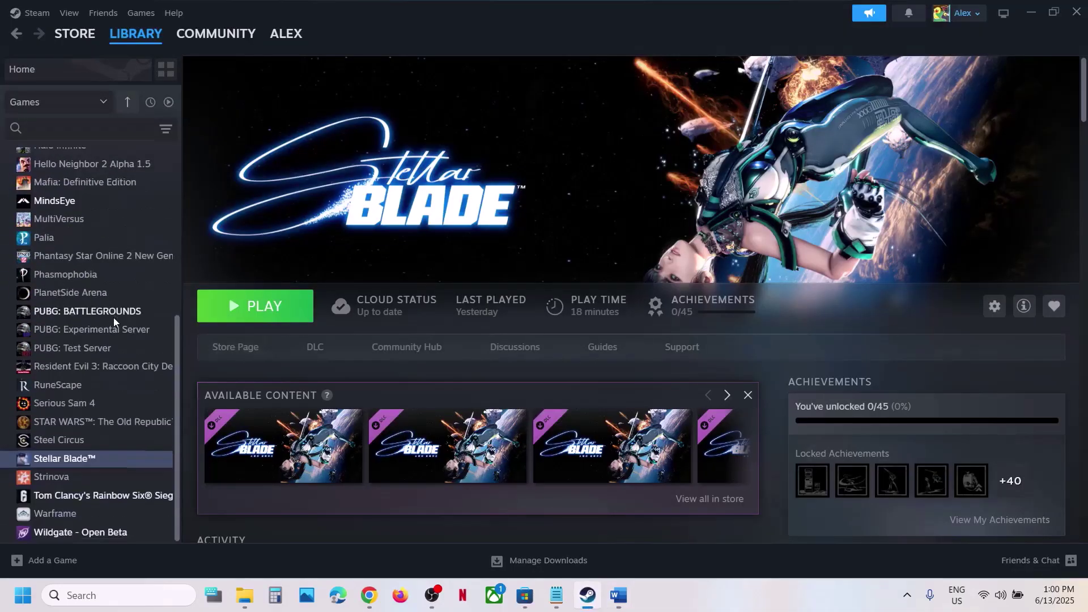
pyautogui.rightClick(82, 468)
pyautogui.moveTo(114, 423)
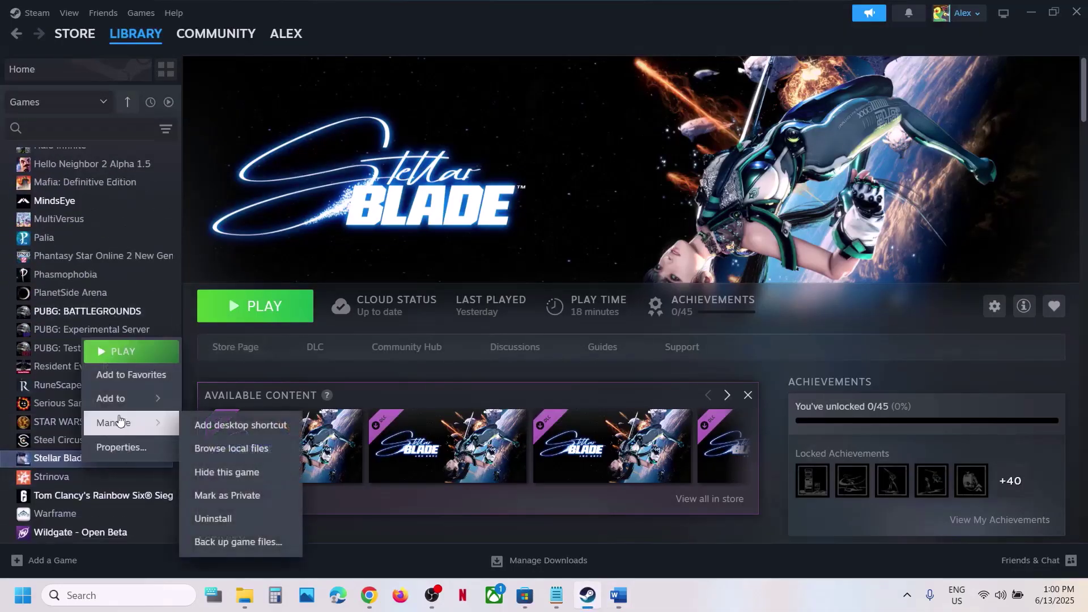
pyautogui.click(269, 447)
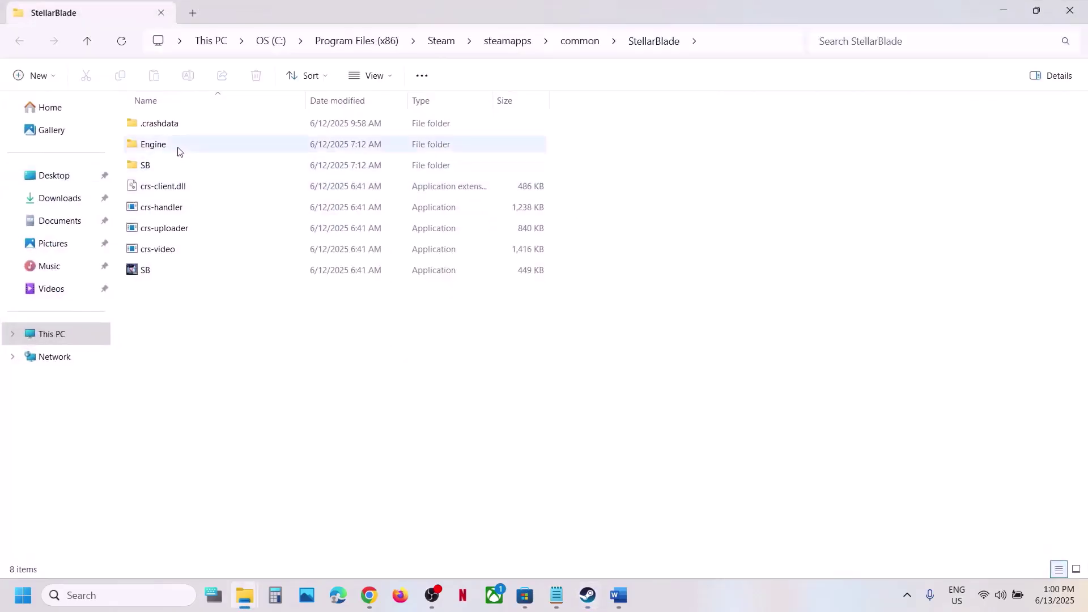
# - Open the Win64 folder under SB\Binaries in the StellarBlade installation folder
pyautogui.doubleClick(160, 166)
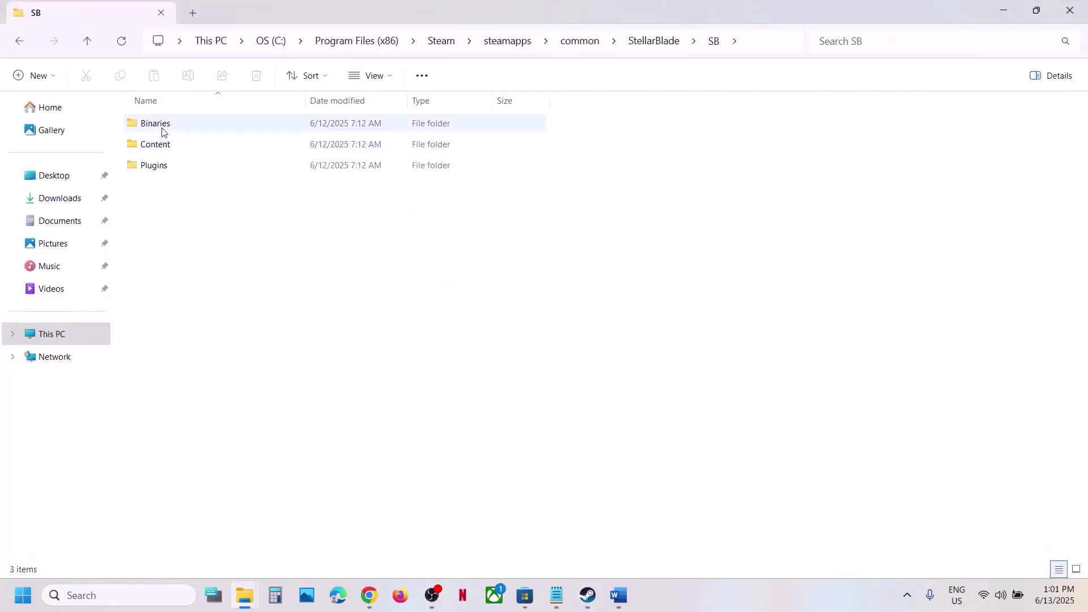
pyautogui.click(163, 130)
pyautogui.doubleClick(162, 128)
pyautogui.doubleClick(164, 126)
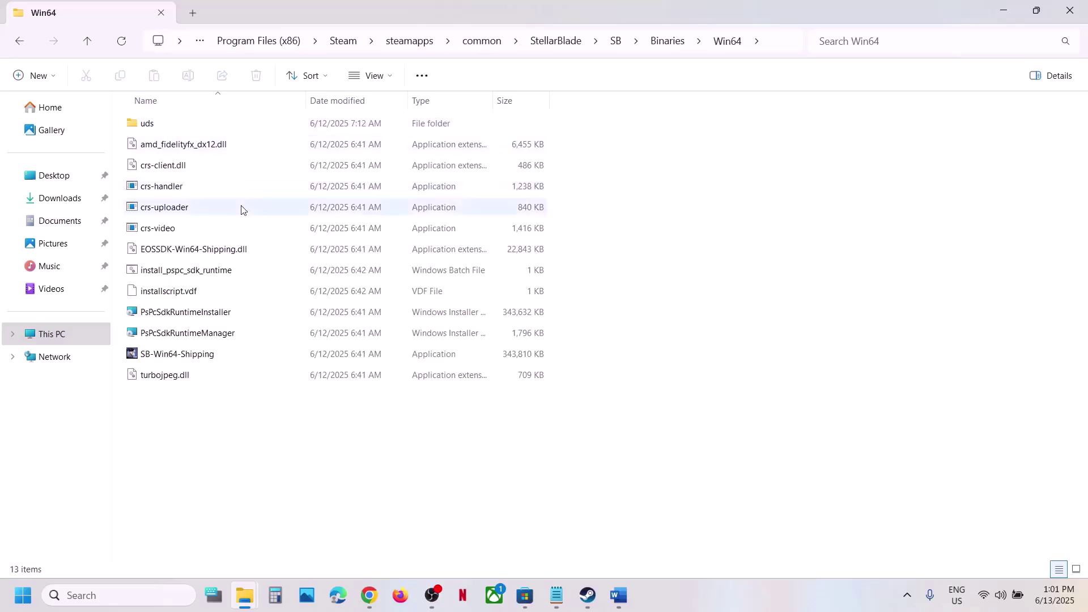
# - Run the install_pspc_sdk_runtime batch file as administrator and dismiss its command window after the installation
pyautogui.click(160, 279)
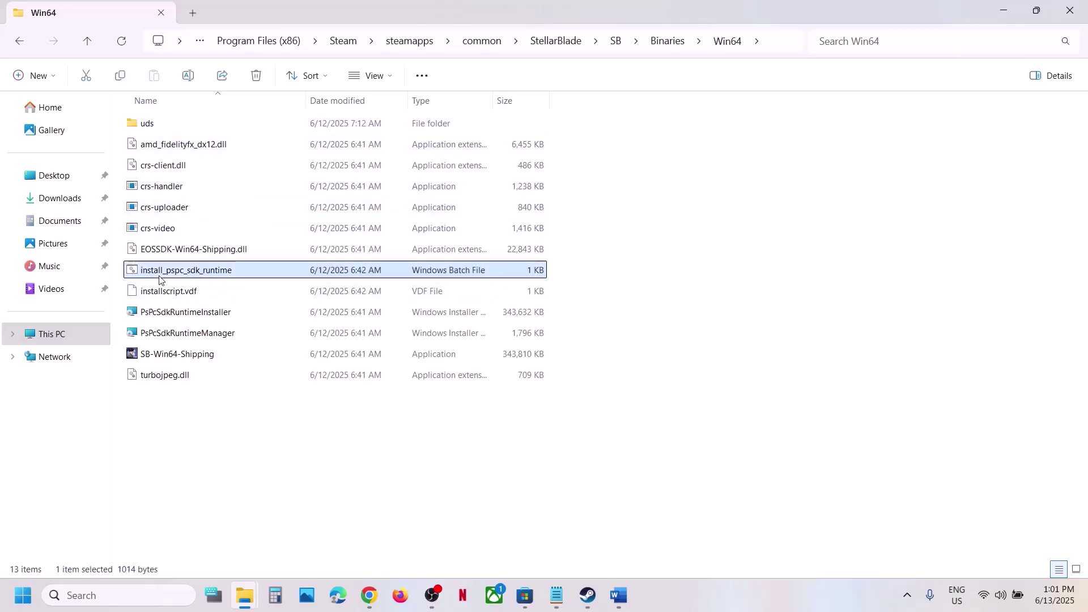
pyautogui.rightClick(210, 278)
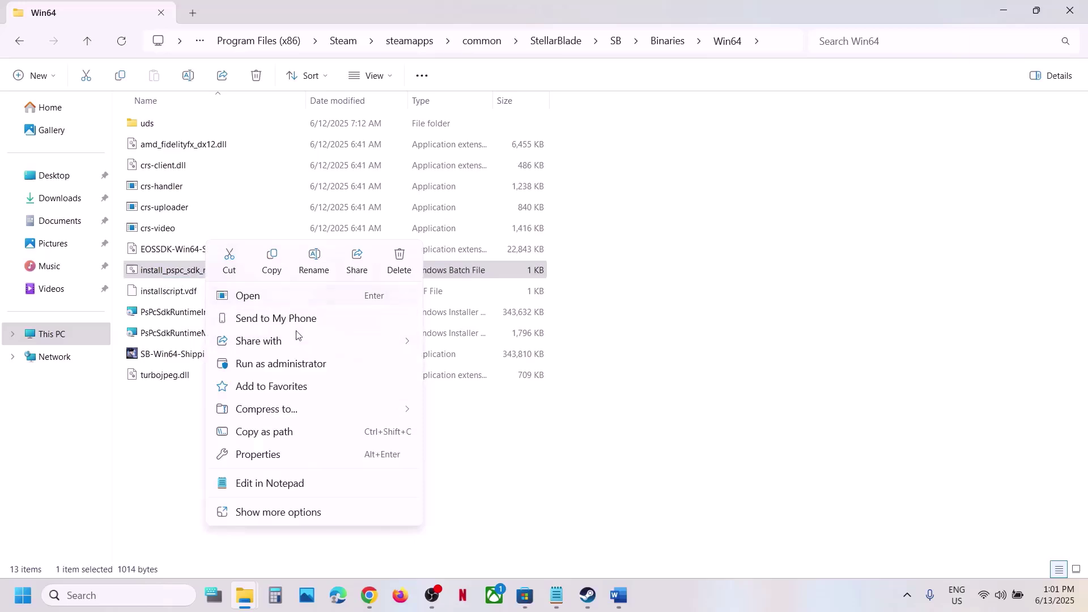
pyautogui.click(287, 363)
pyautogui.click(493, 440)
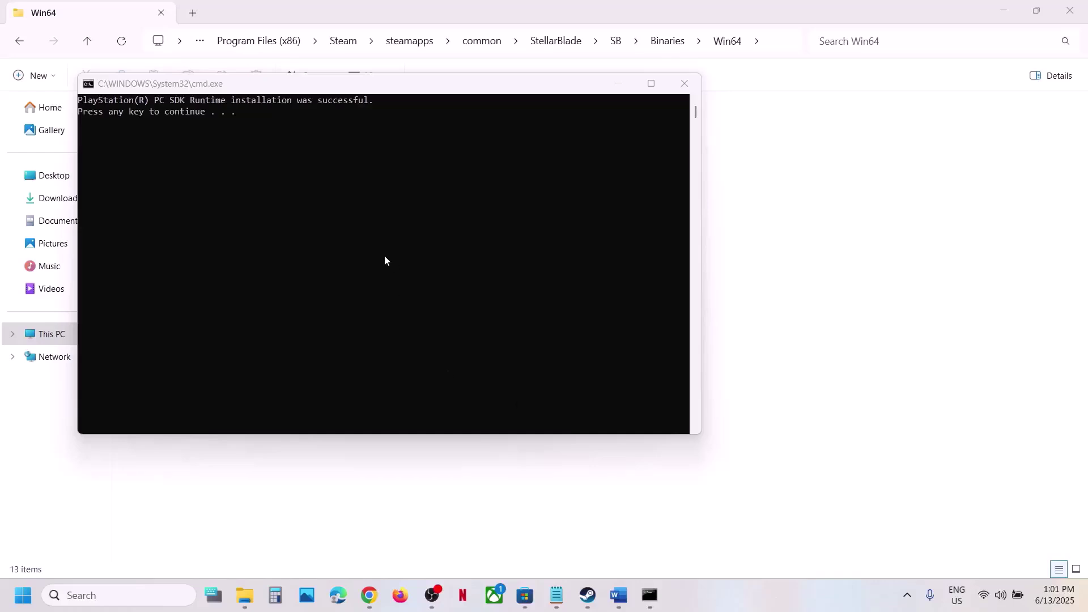
pyautogui.click(384, 256)
pyautogui.click(365, 234)
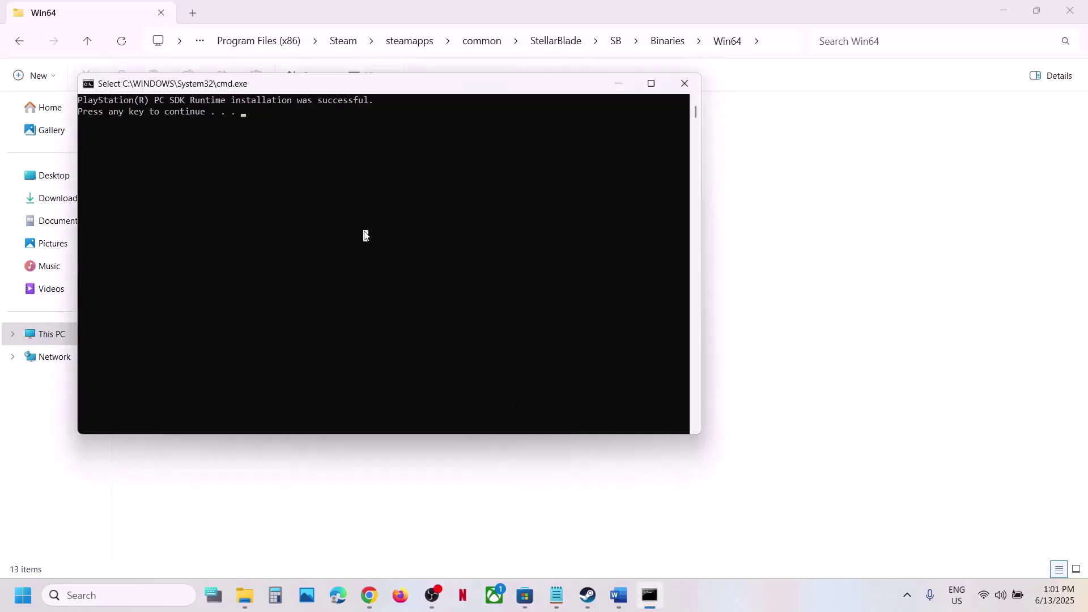
pyautogui.press('Return')
pyautogui.click(376, 216)
pyautogui.press('Return')
pyautogui.press('Return')
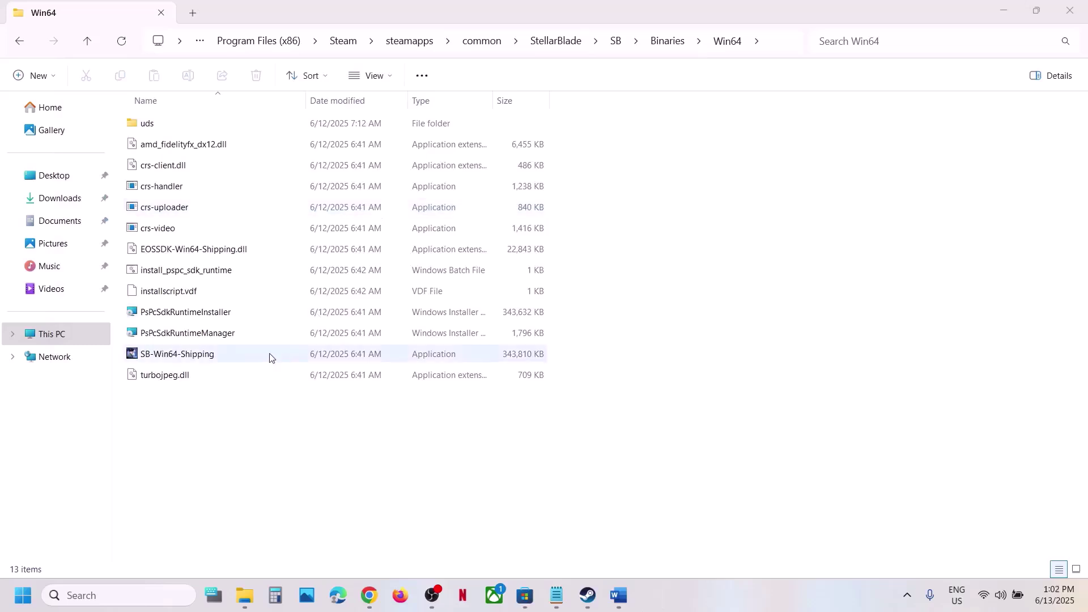
# - Run the PsPcSdkRuntimeInstaller package in the Win64 folder, then select PsPcSdkRuntimeManager
pyautogui.click(177, 321)
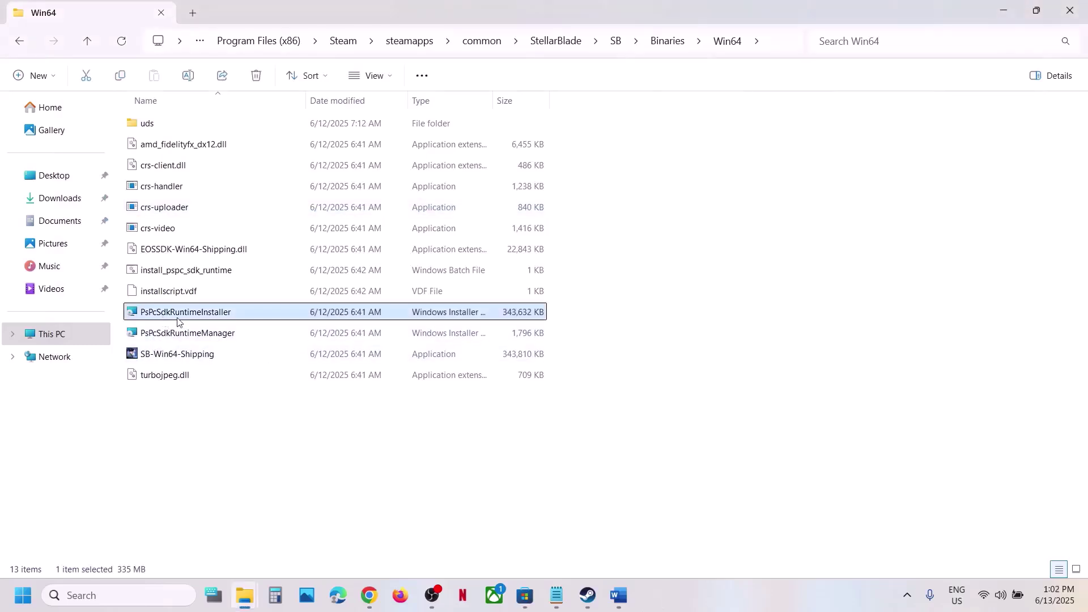
pyautogui.rightClick(196, 319)
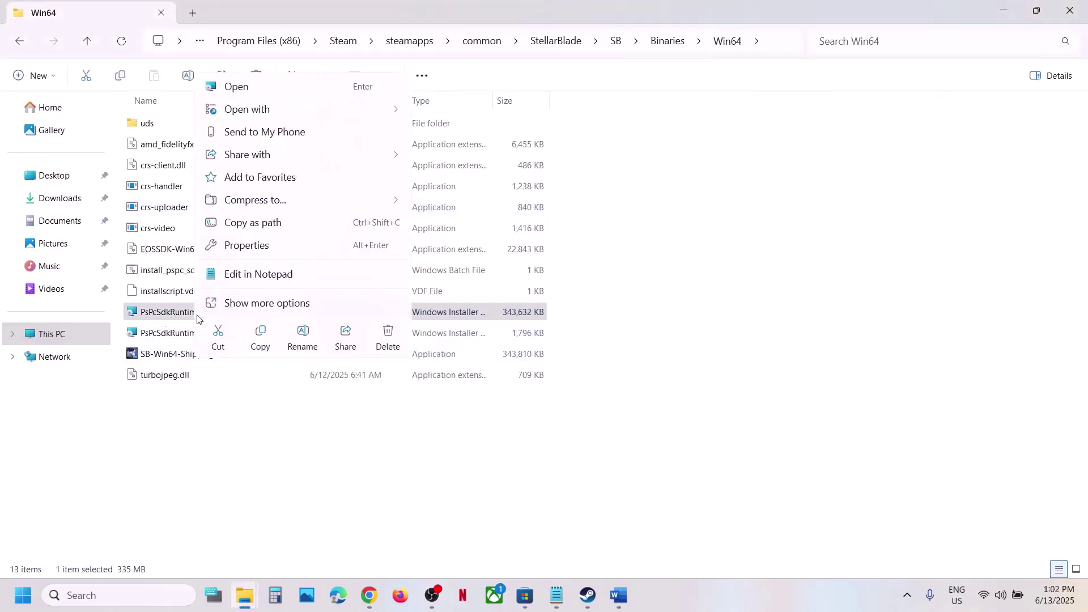
pyautogui.click(178, 321)
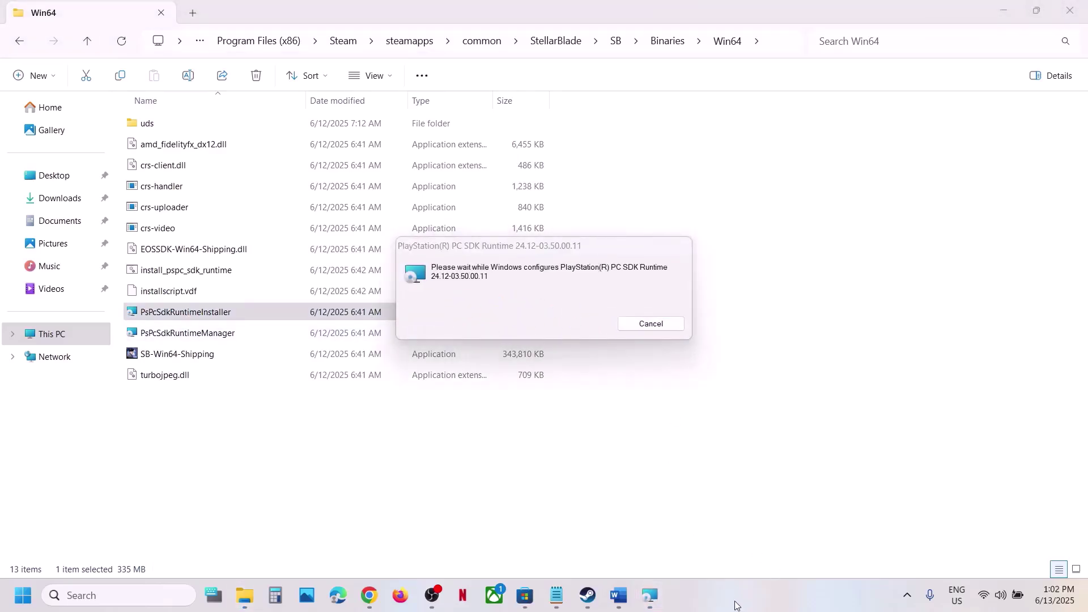
pyautogui.click(175, 336)
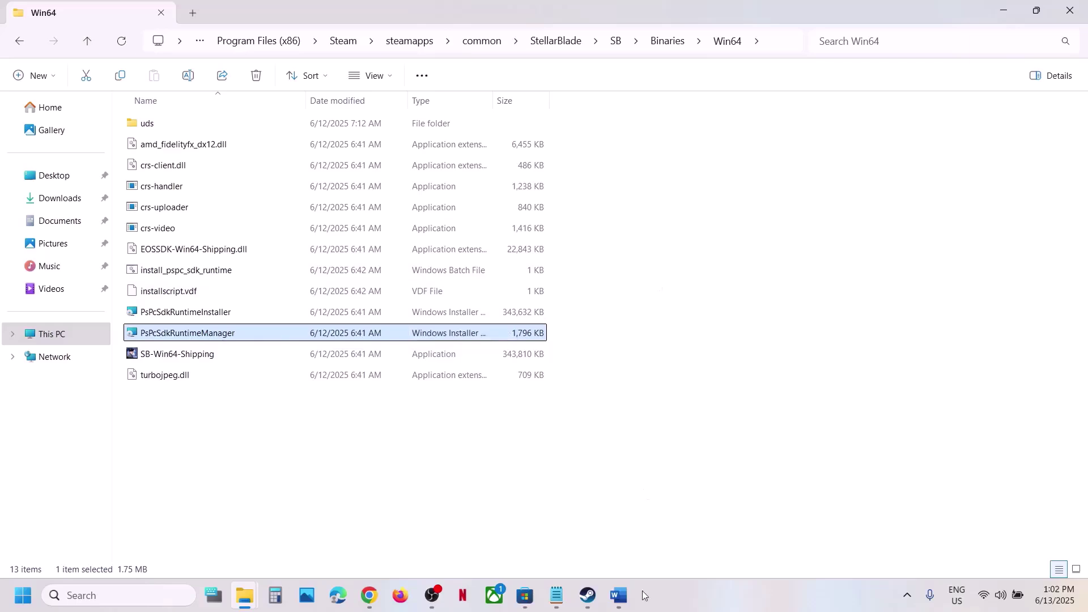
# - Switch to the Word instructions and highlight the Engine\Extras\Redist\en-us folder path in Step 5
pyautogui.click(619, 596)
pyautogui.scroll(-3, 400, 396)
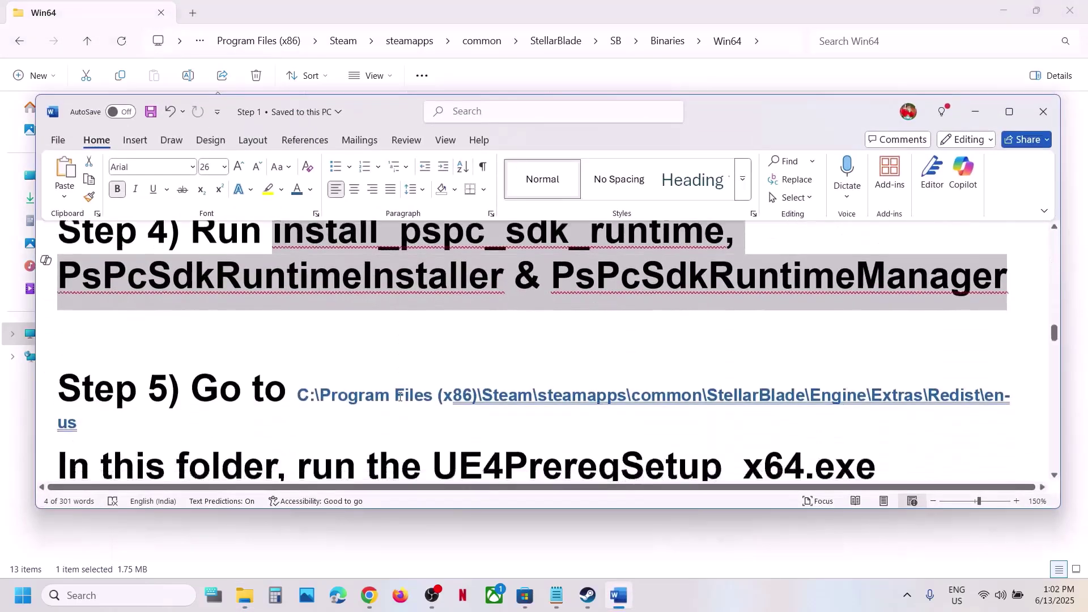
pyautogui.moveTo(298, 337); pyautogui.dragTo(97, 357)
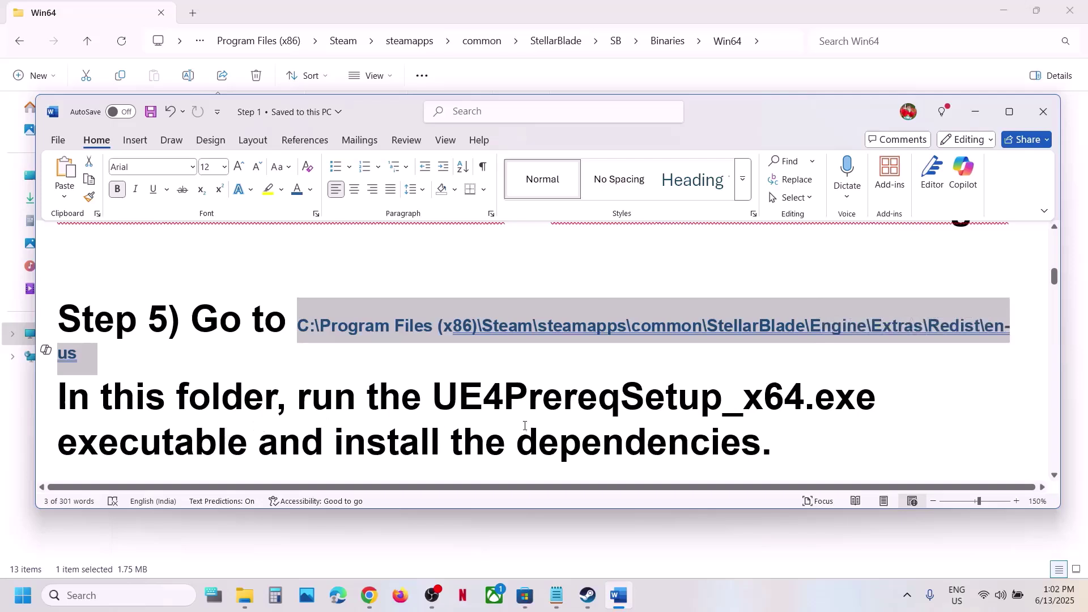
pyautogui.scroll(-1, 525, 425)
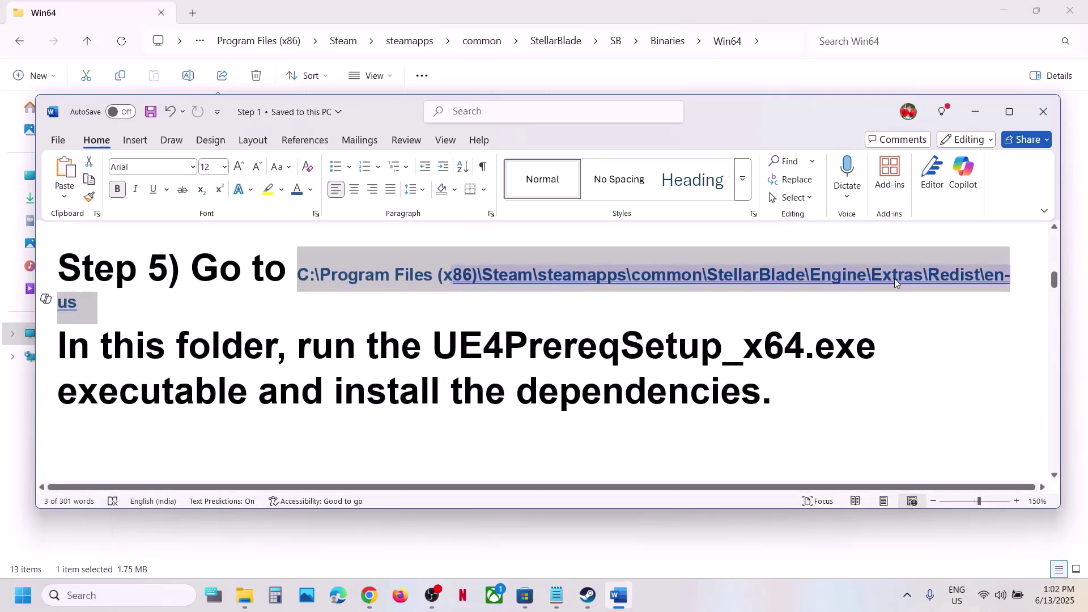
# - Return to File Explorer and open the en-us folder under Engine\Extras\Redist in the StellarBlade installation folder
pyautogui.click(287, 11)
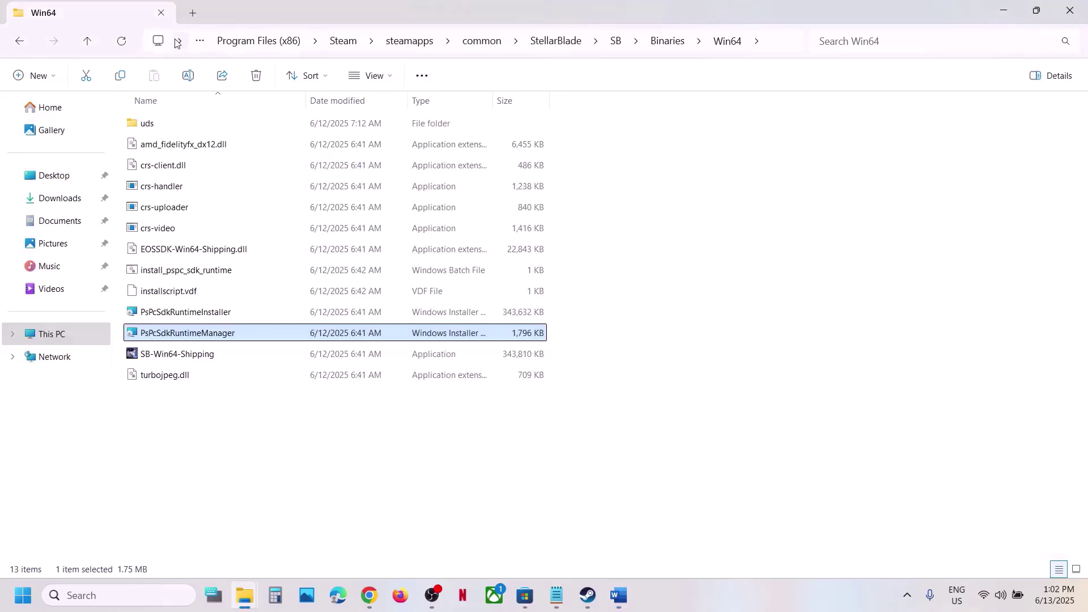
pyautogui.click(88, 42)
pyautogui.click(88, 42)
pyautogui.click(88, 42)
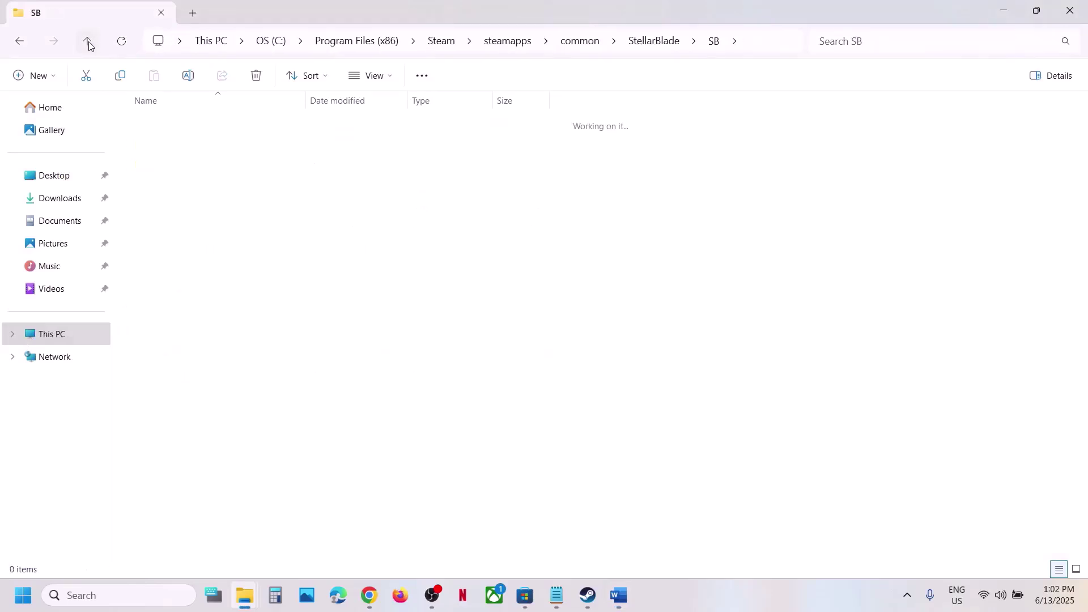
pyautogui.click(164, 146)
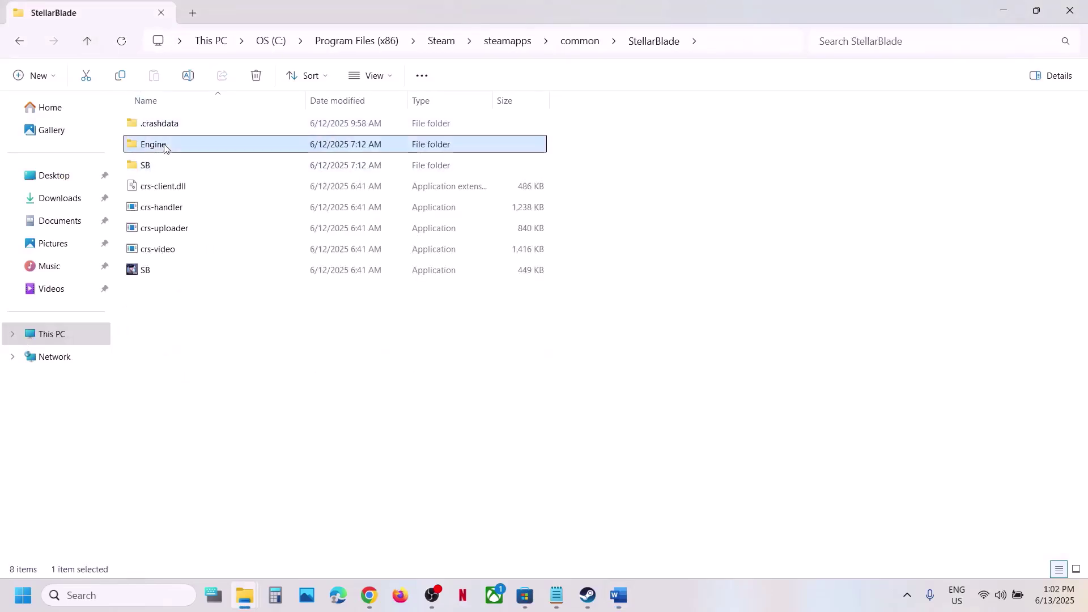
pyautogui.doubleClick(165, 146)
pyautogui.doubleClick(200, 146)
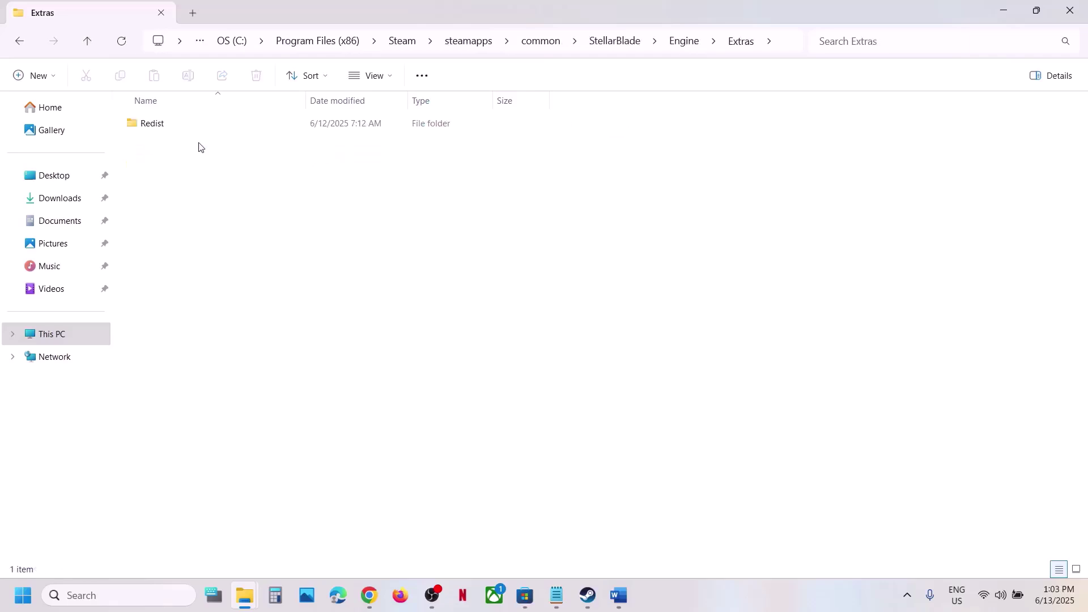
pyautogui.doubleClick(175, 126)
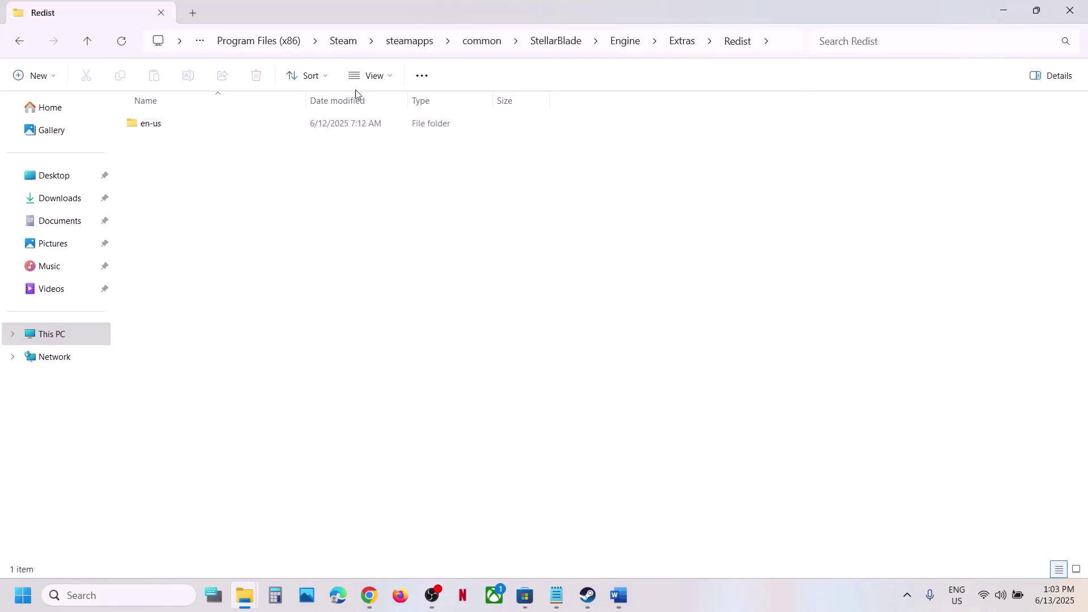
pyautogui.doubleClick(154, 131)
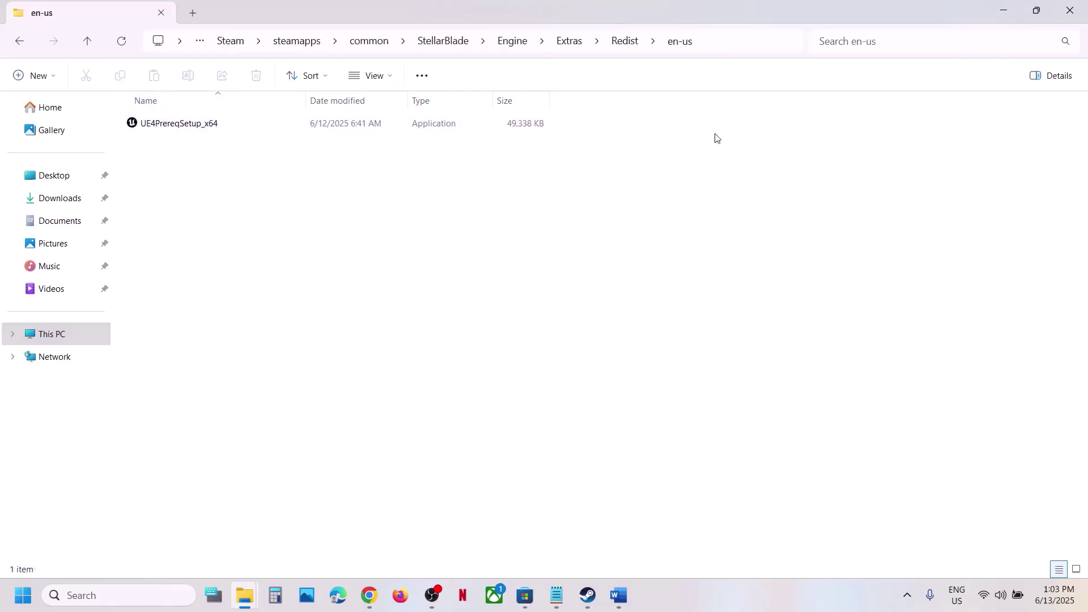
pyautogui.click(613, 45)
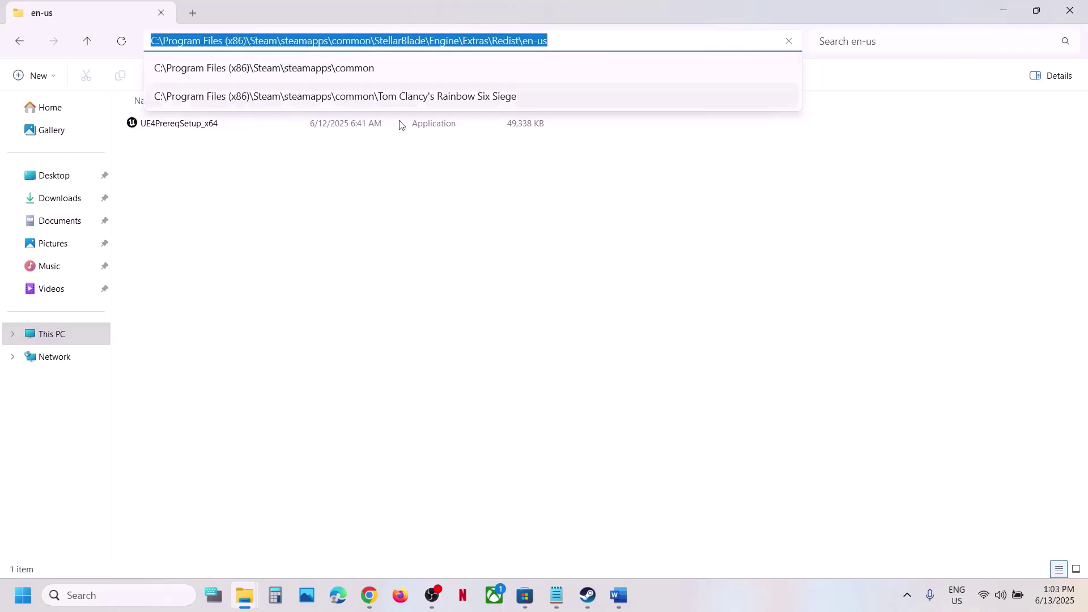
pyautogui.click(138, 151)
# - Run UE4PrereqSetup_x64 as administrator, uninstall the existing UE Prerequisites (x64), and close the setup window
pyautogui.click(154, 123)
pyautogui.rightClick(164, 125)
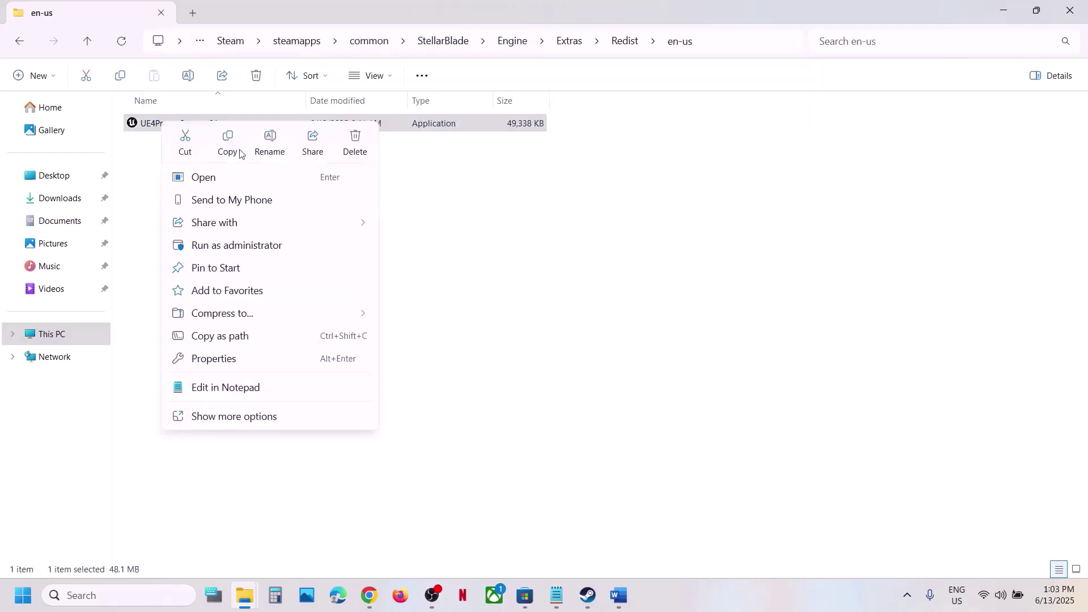
pyautogui.click(256, 249)
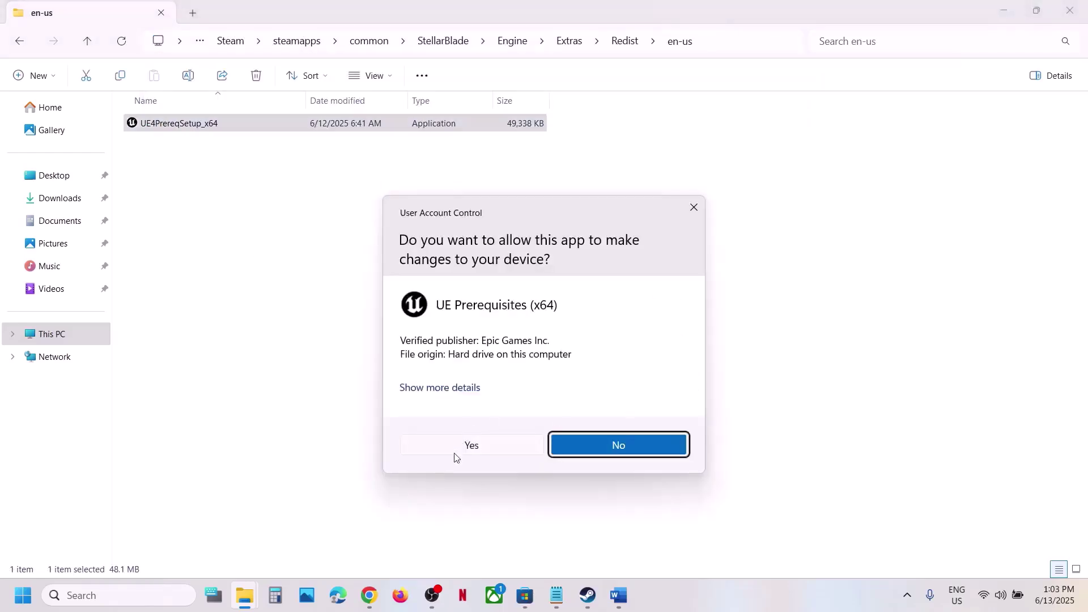
pyautogui.click(455, 453)
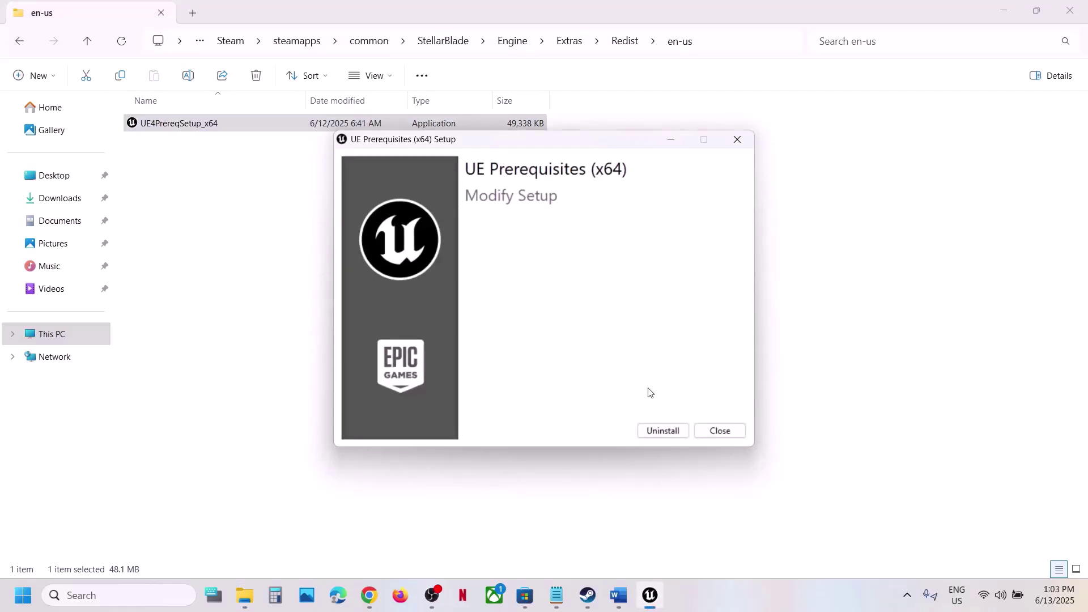
pyautogui.click(661, 432)
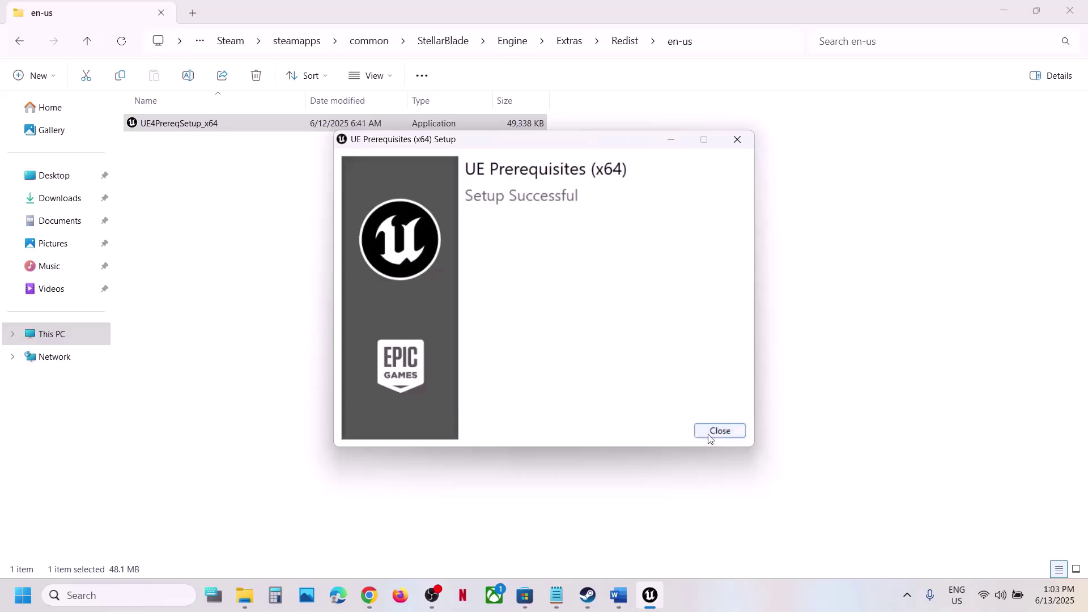
pyautogui.click(710, 433)
# - Run UE4PrereqSetup_x64 as administrator again, accept the license terms, install the UE prerequisites, and close the setup
pyautogui.rightClick(192, 128)
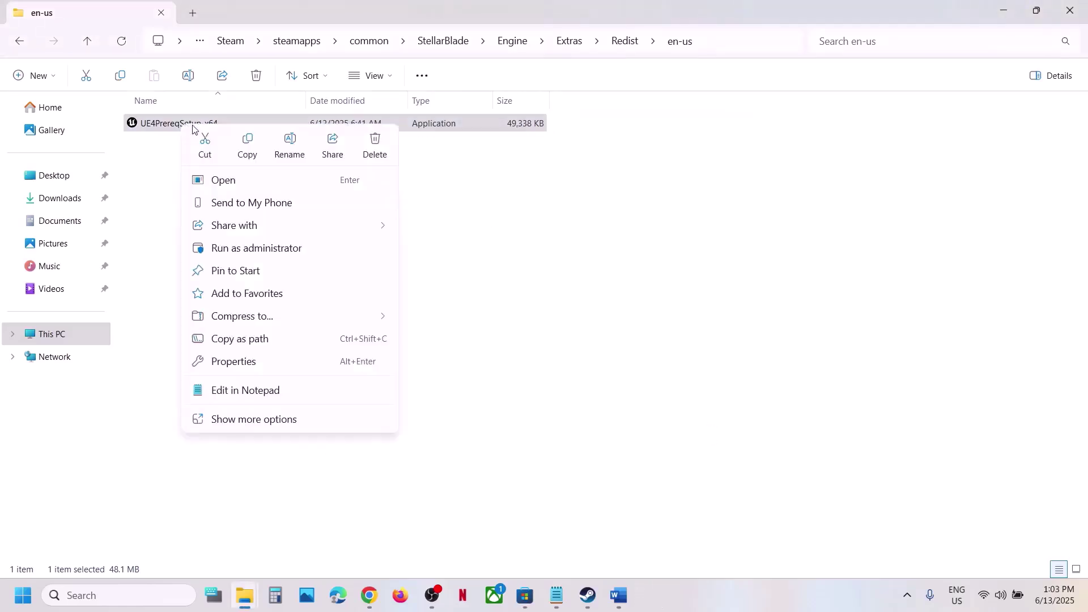
pyautogui.click(271, 254)
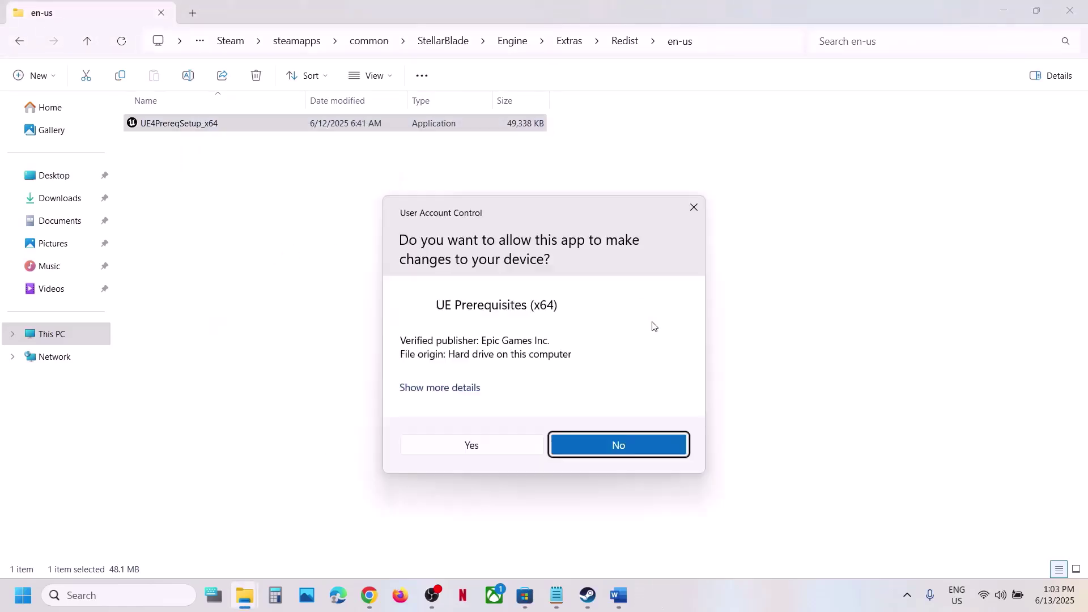
pyautogui.click(505, 440)
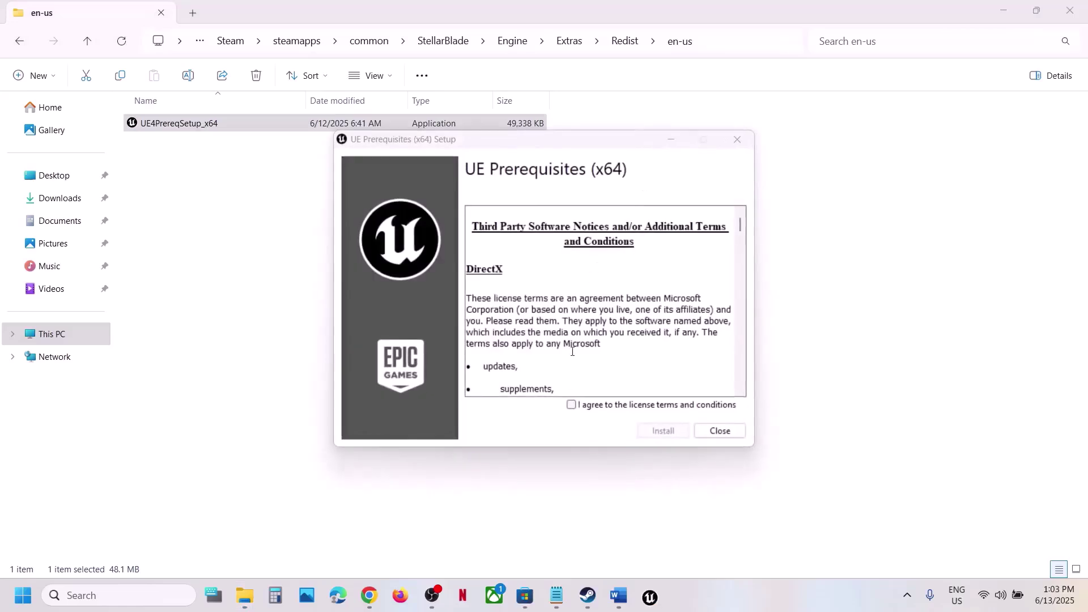
pyautogui.click(571, 406)
pyautogui.click(668, 434)
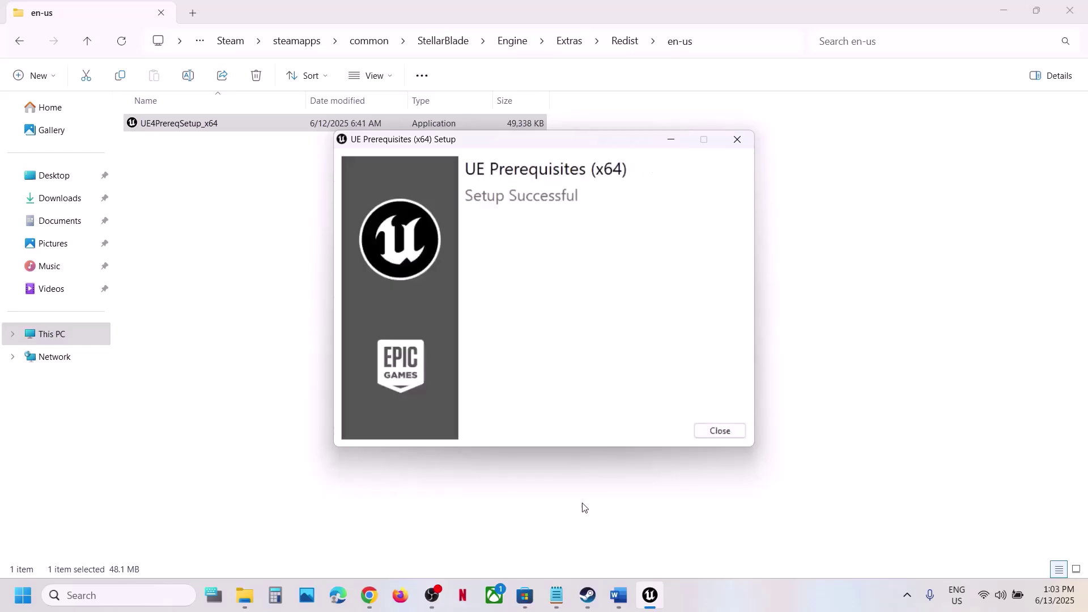
pyautogui.click(715, 431)
# - Switch to the Word instructions and highlight the Step 6 text about increasing the Virtual Memory
pyautogui.click(588, 595)
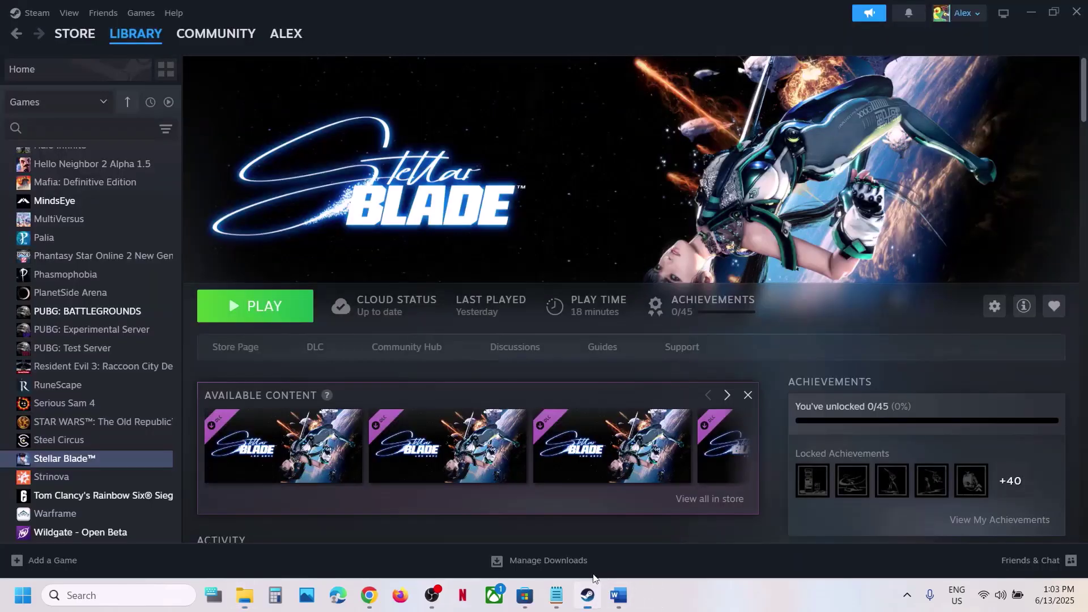
pyautogui.click(618, 595)
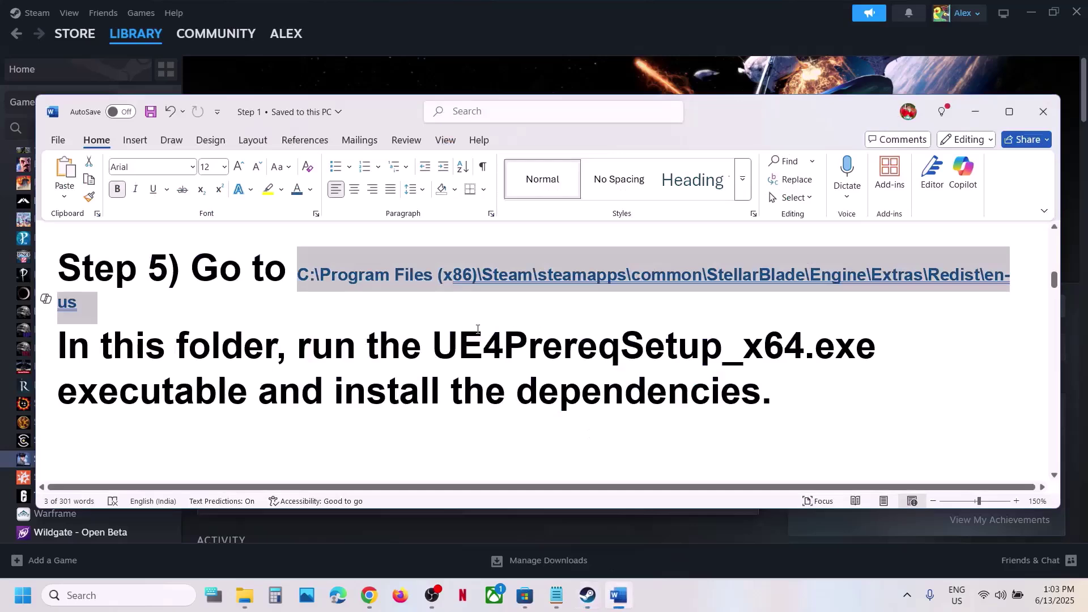
pyautogui.scroll(-2, 477, 329)
pyautogui.scroll(-1, 477, 329)
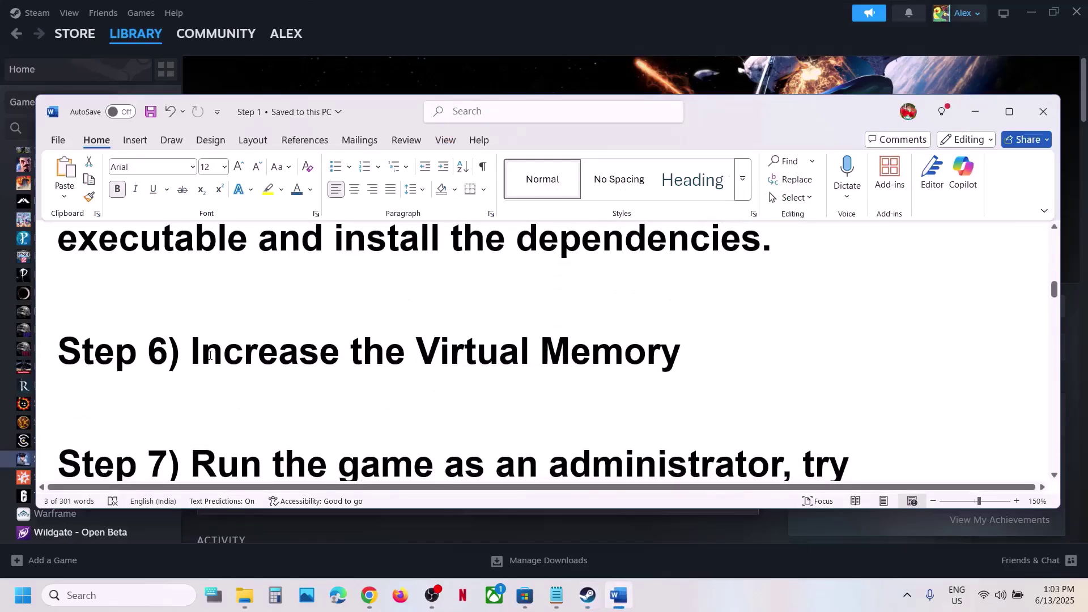
pyautogui.moveTo(210, 356); pyautogui.dragTo(689, 355)
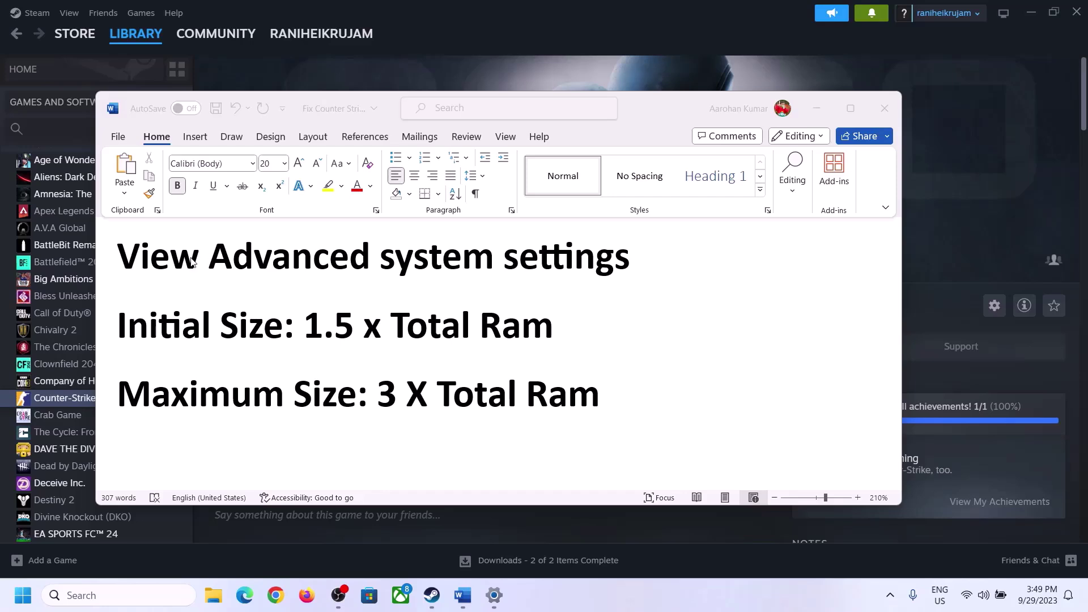
# - Copy "View Advanced system settings" from the Word notes and use it in Windows Search to open that control panel item
pyautogui.click(132, 261)
pyautogui.moveTo(129, 261); pyautogui.dragTo(605, 268)
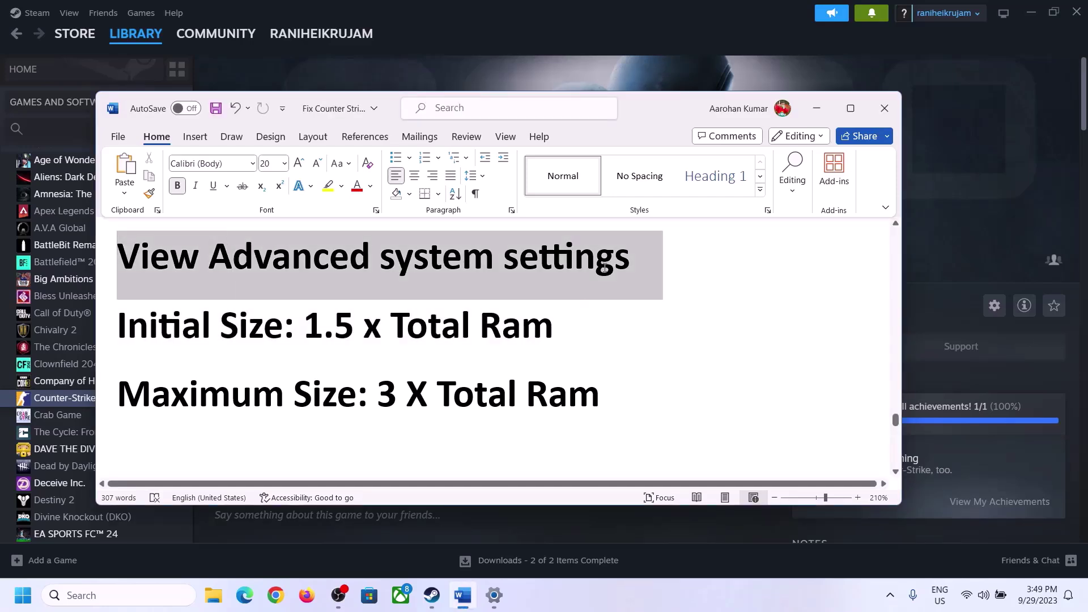
pyautogui.hotkey('ctrl', 'c')
pyautogui.click(129, 594)
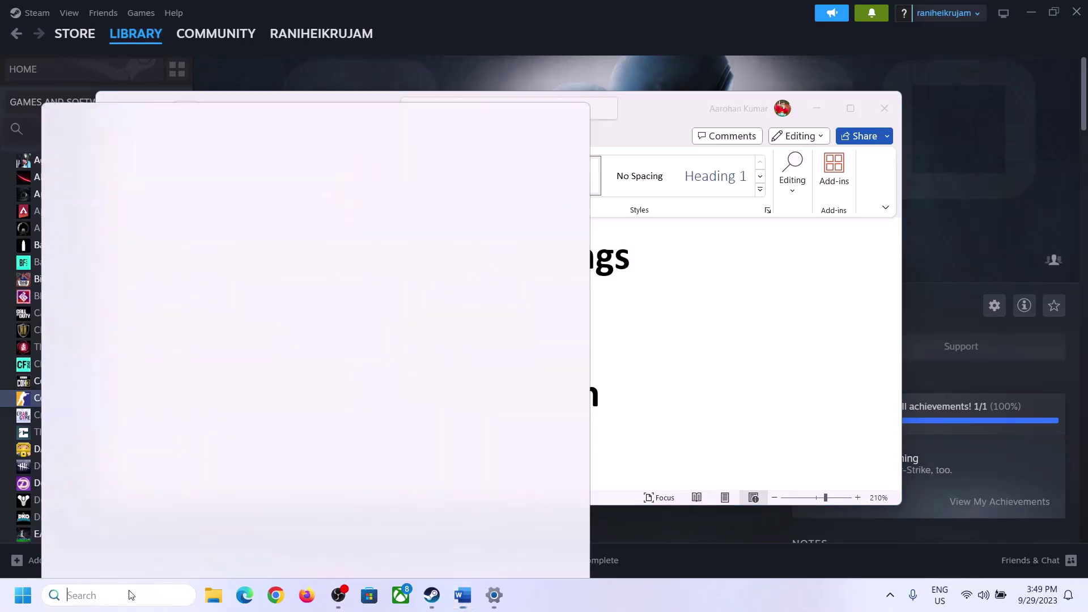
pyautogui.hotkey('ctrl', 'v')
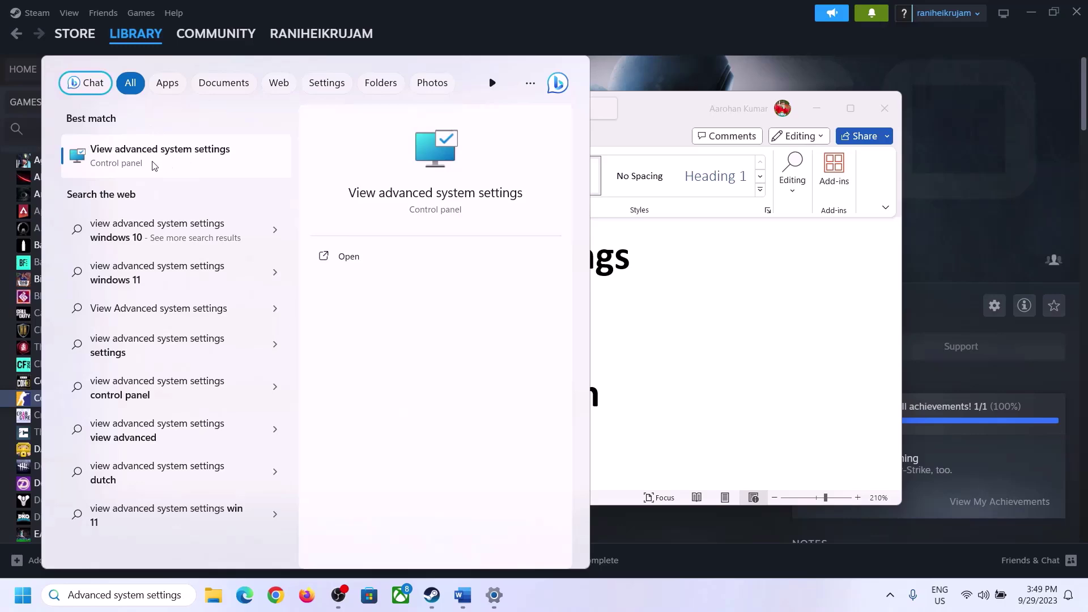
pyautogui.click(151, 163)
# - Move the System Properties dialog aside and open the Virtual Memory settings from the advanced performance options
pyautogui.moveTo(227, 112); pyautogui.dragTo(489, 196)
pyautogui.click(610, 288)
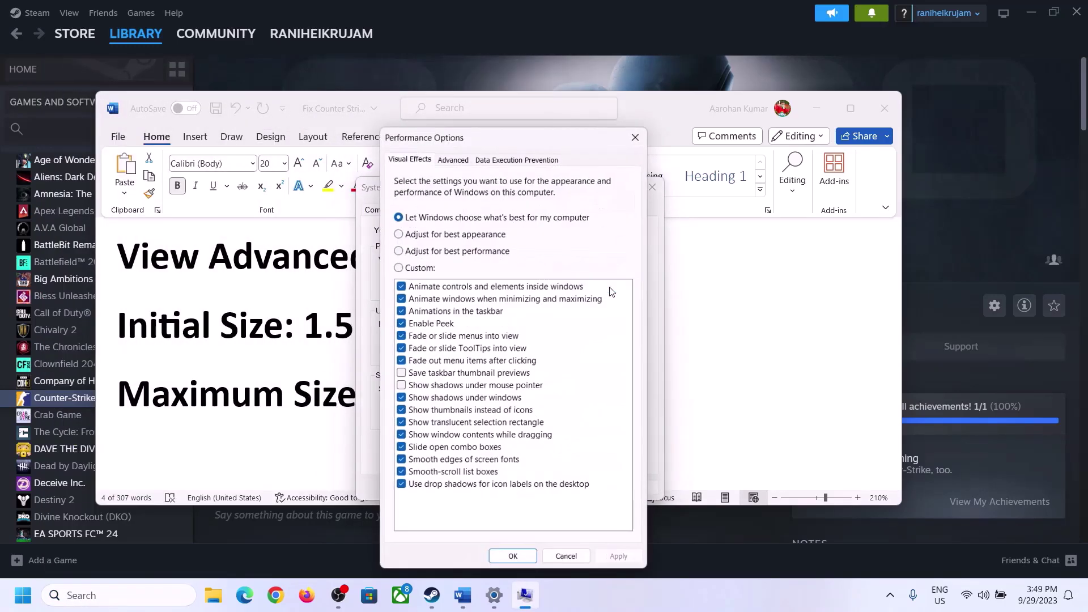
pyautogui.click(457, 161)
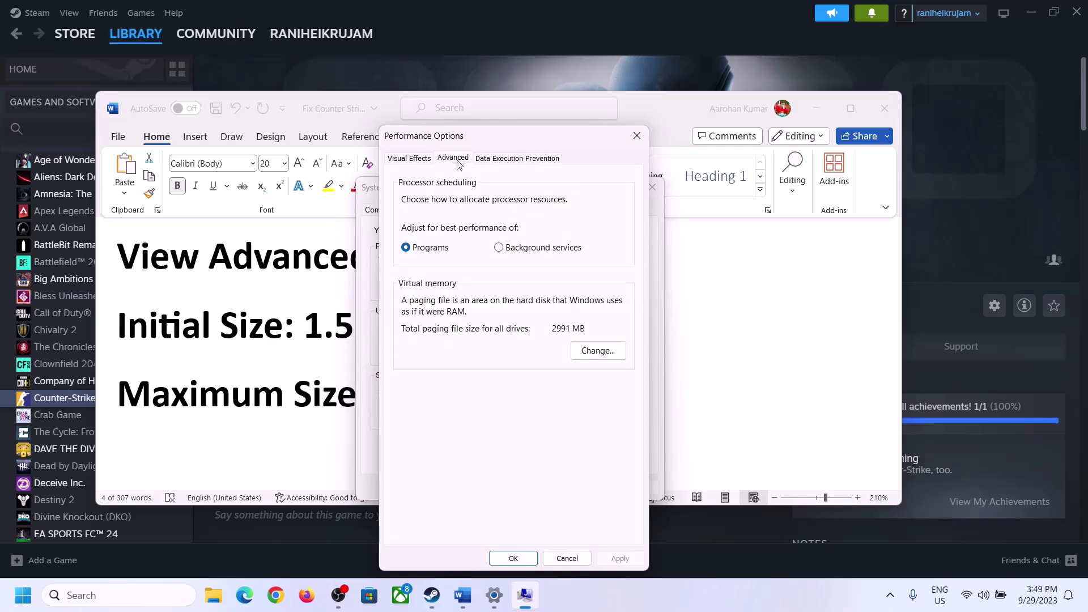
pyautogui.click(602, 352)
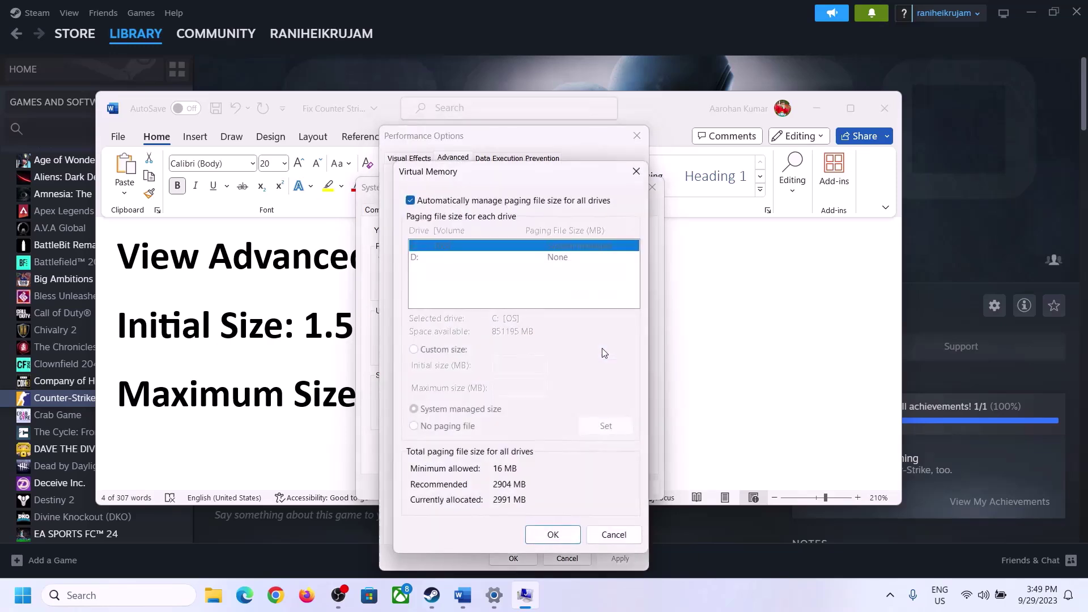
# - Turn off automatic paging file management and choose a custom size for the C: drive
pyautogui.click(411, 201)
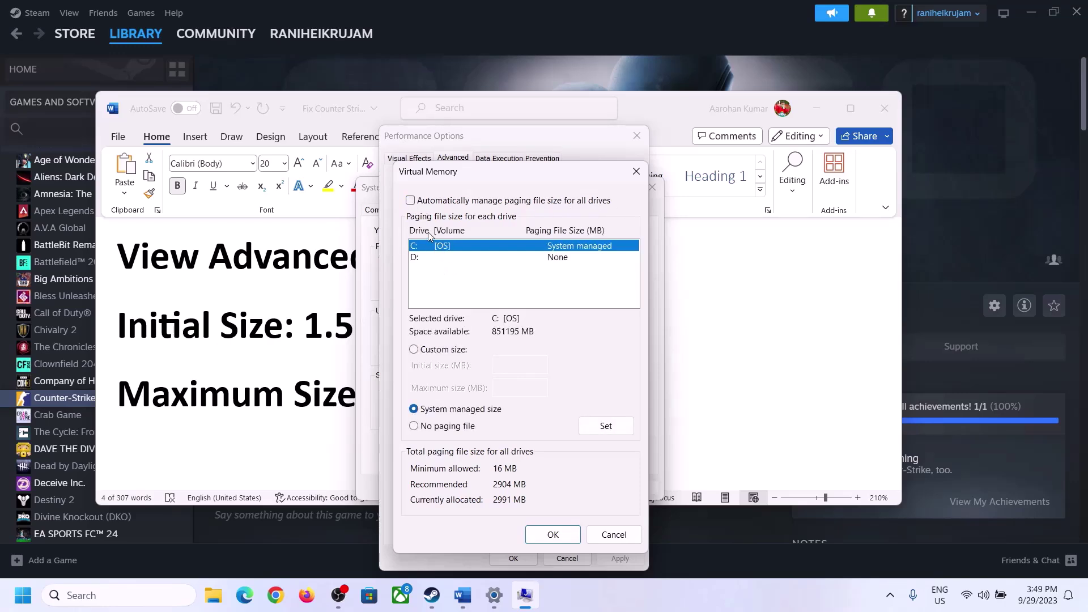
pyautogui.click(427, 249)
pyautogui.click(415, 353)
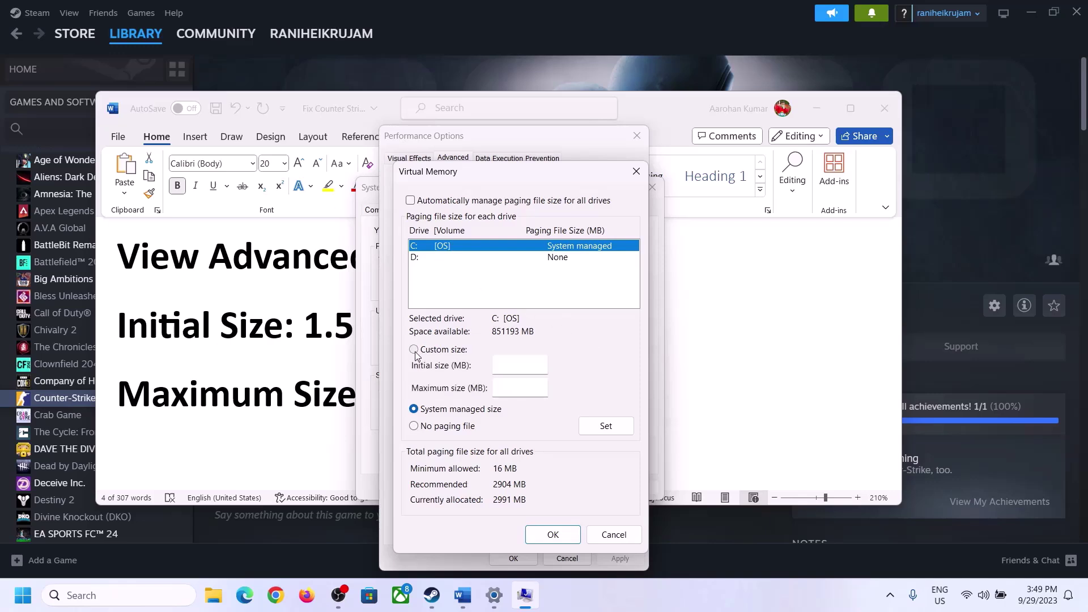
pyautogui.click(522, 365)
# - Highlight the initial size formula in the Word notes, and look up the installed RAM on the Settings About page
pyautogui.click(307, 343)
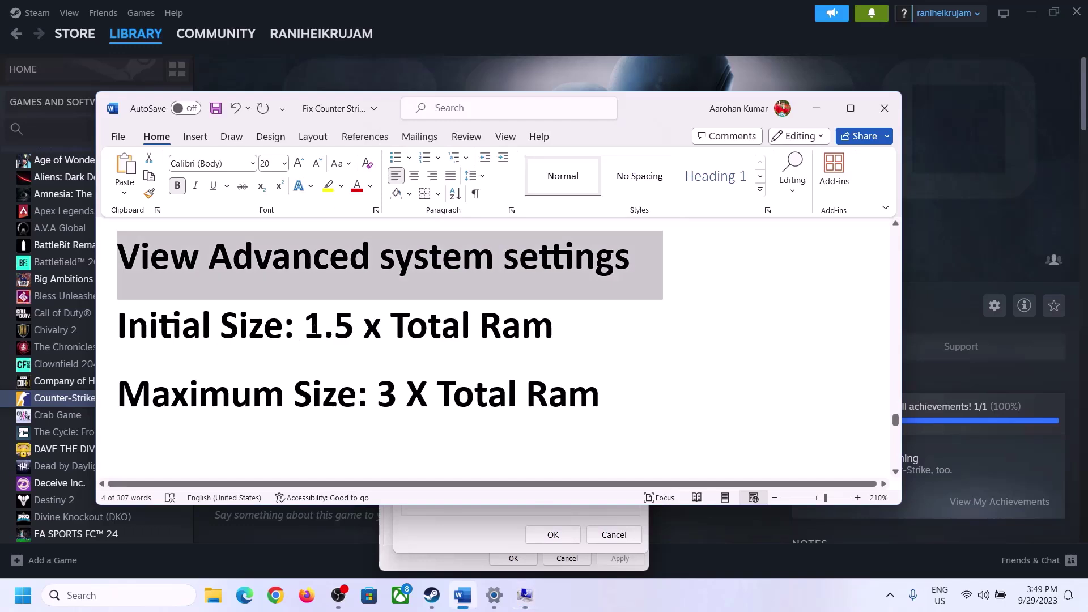
pyautogui.moveTo(313, 329); pyautogui.dragTo(504, 339)
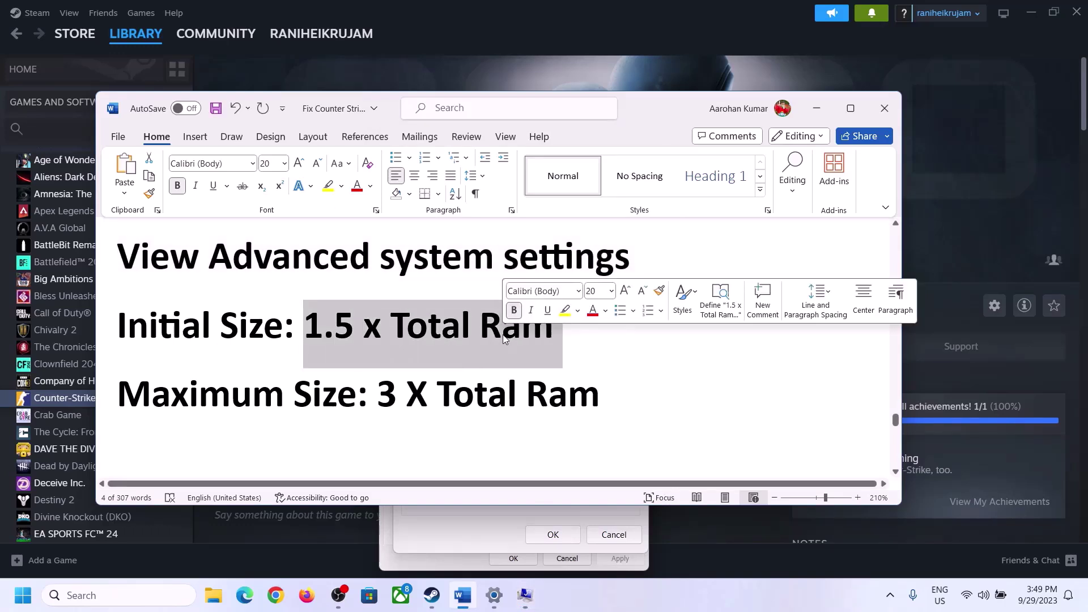
pyautogui.click(494, 597)
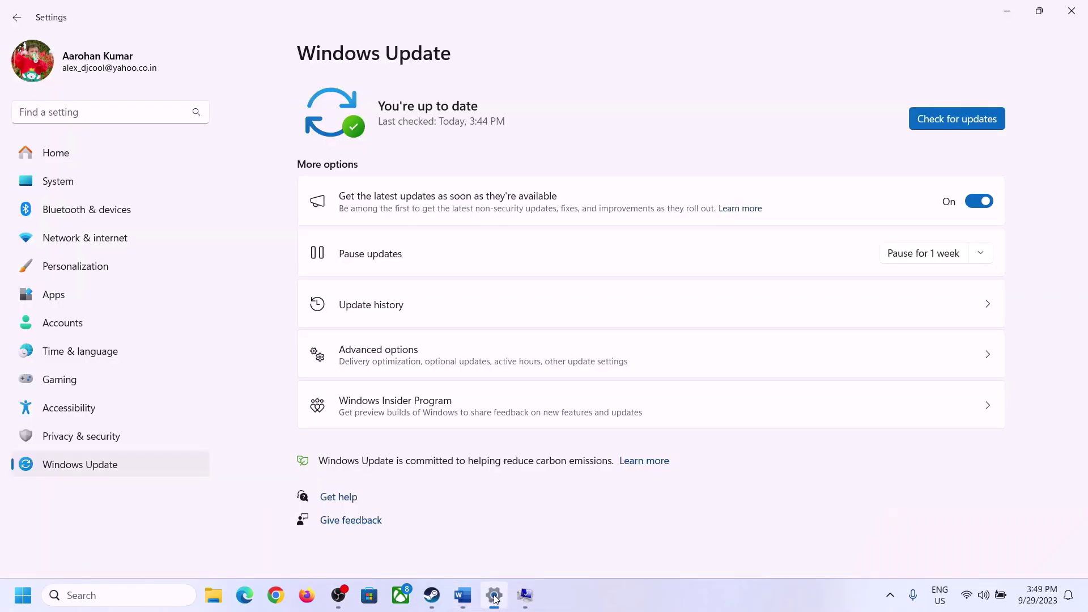
pyautogui.click(50, 187)
pyautogui.scroll(-8, 401, 406)
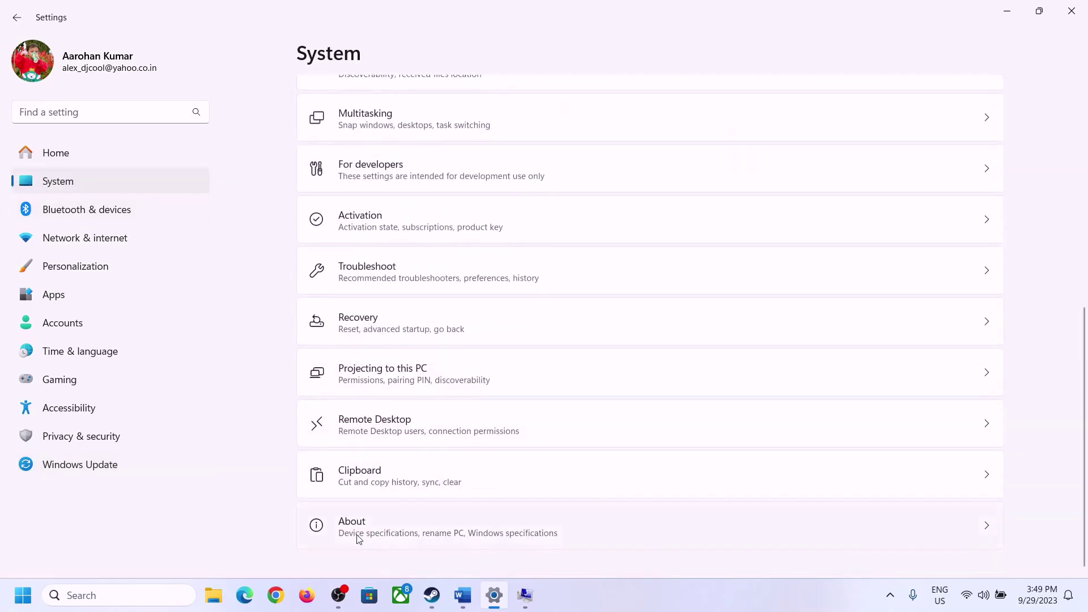
pyautogui.click(359, 539)
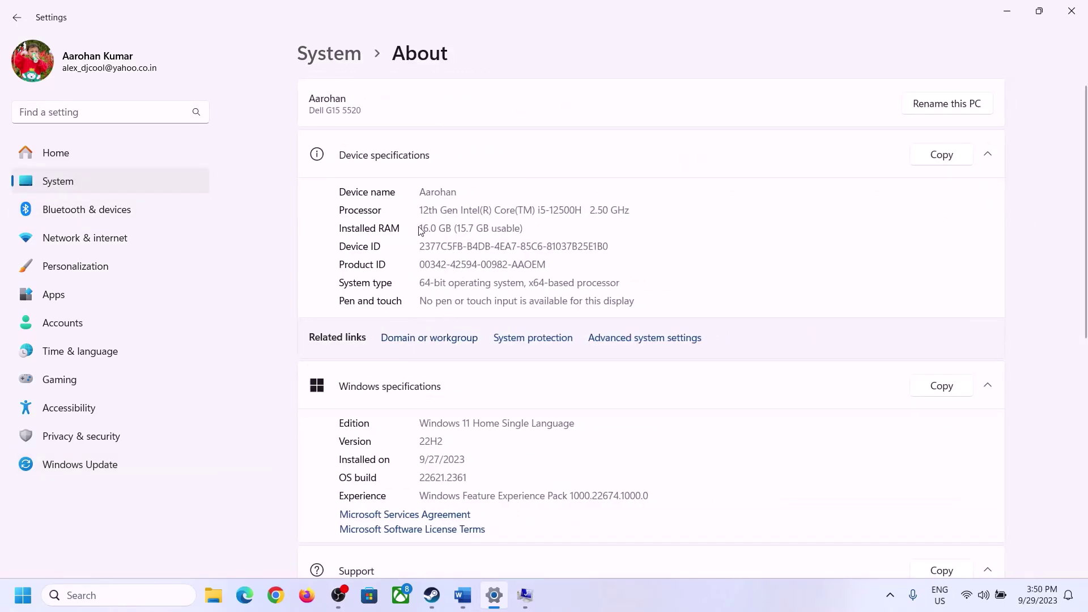
pyautogui.moveTo(431, 226); pyautogui.dragTo(421, 226)
pyautogui.click(428, 228)
pyautogui.moveTo(430, 222); pyautogui.dragTo(418, 227)
# - Launch Calculator with the Run command "calc" and place its window beside the Virtual Memory dialog
pyautogui.click(525, 595)
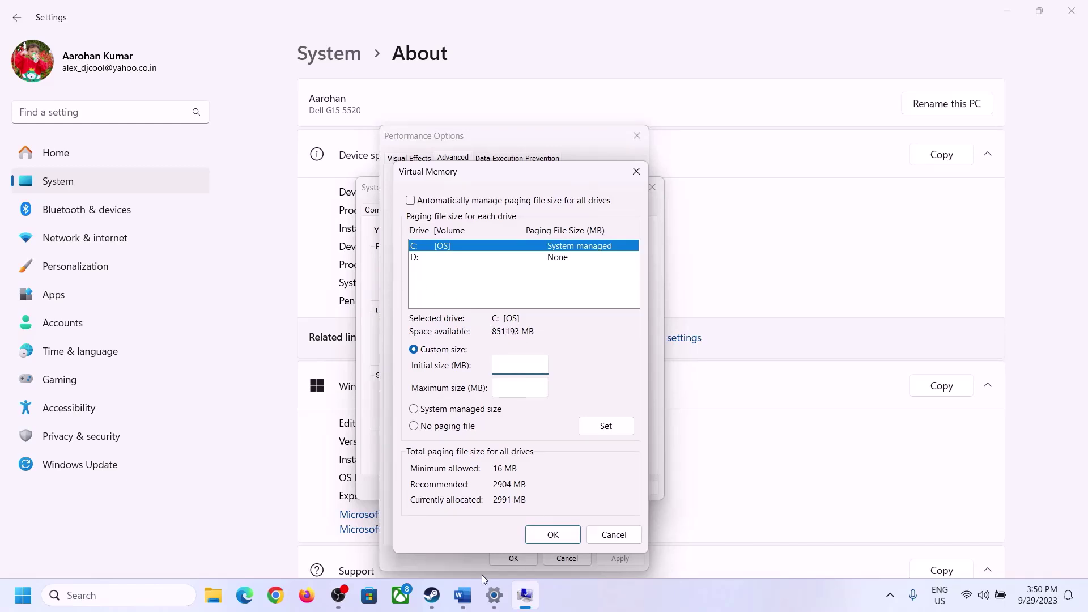
pyautogui.moveTo(494, 595)
pyautogui.click(490, 524)
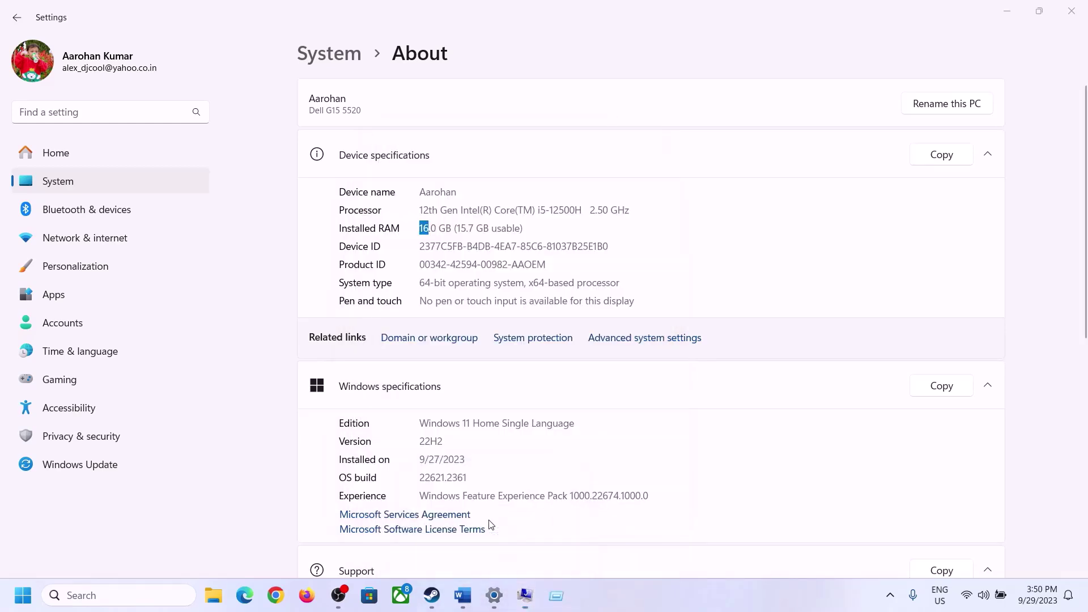
pyautogui.press('super+r')
pyautogui.write('ca')
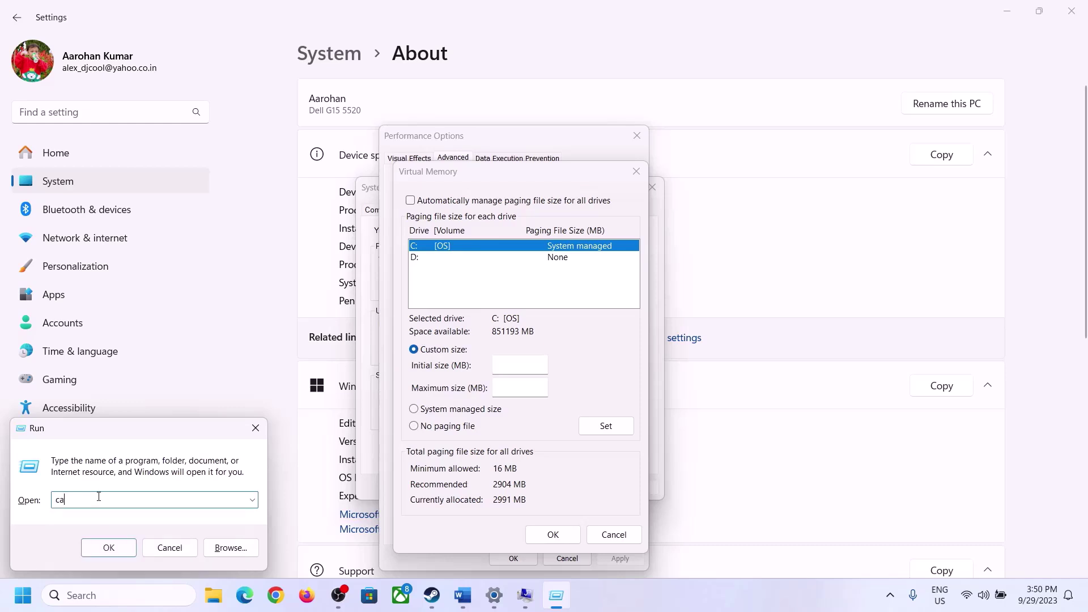
pyautogui.write('lc')
pyautogui.press('Return')
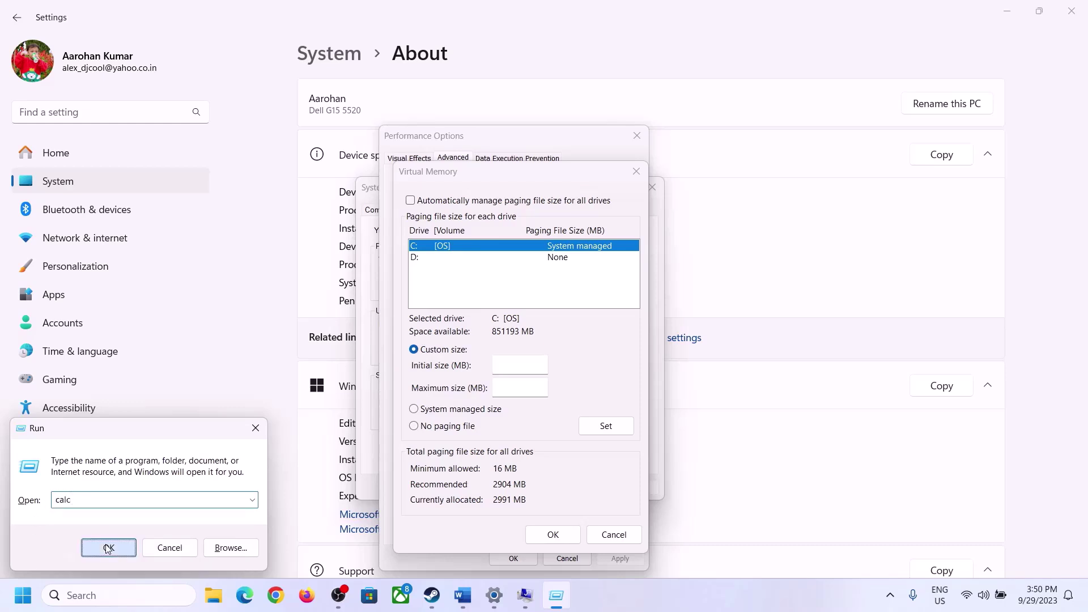
pyautogui.moveTo(137, 22); pyautogui.dragTo(794, 185)
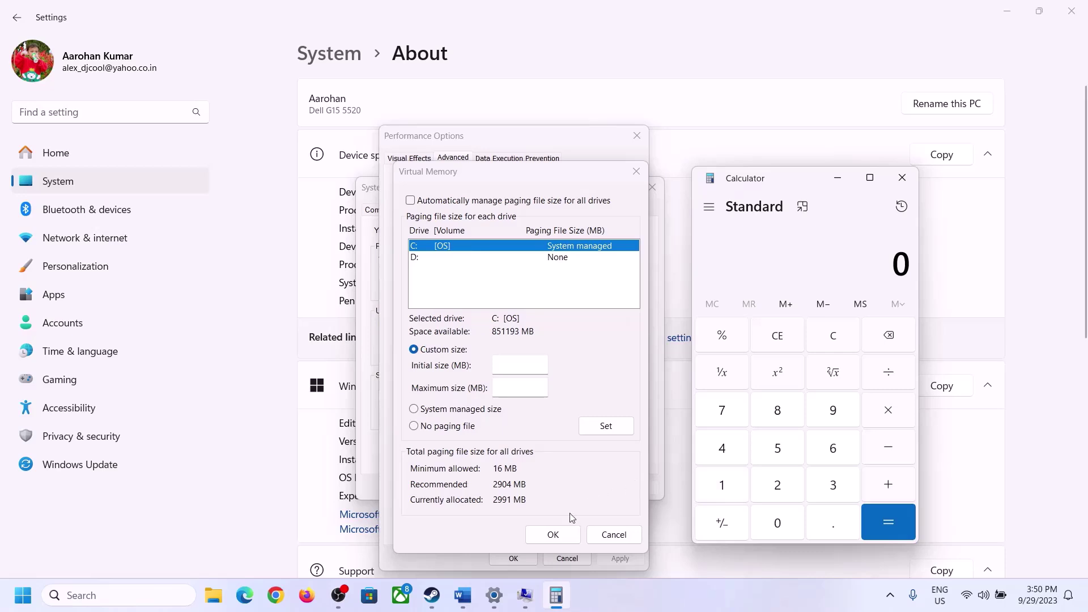
# - Recheck the initial size formula in the Word notes and calculate 16 × 1024 in Calculator
pyautogui.click(463, 599)
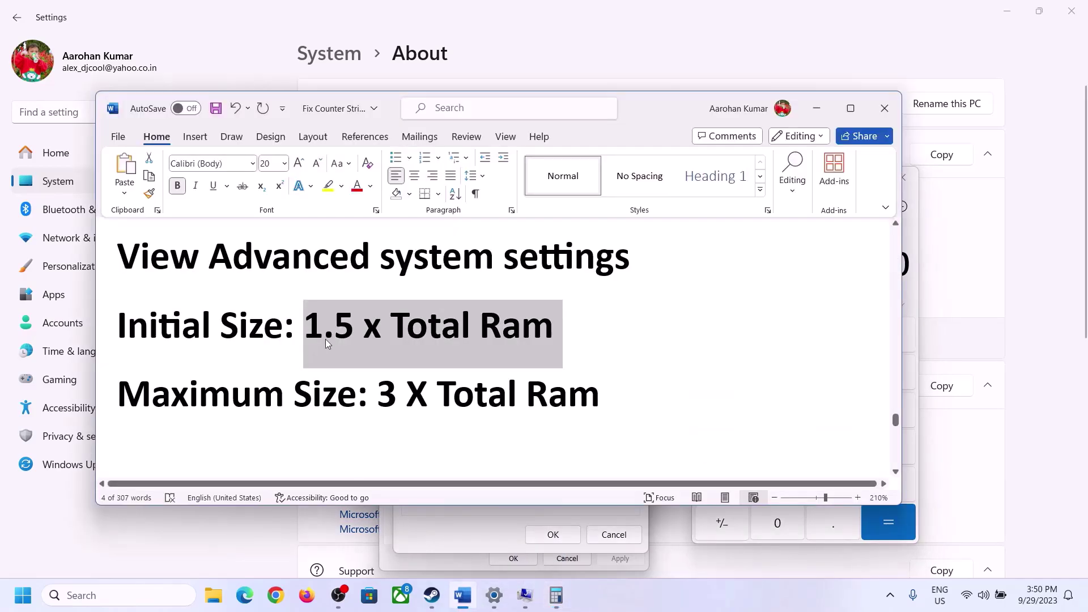
pyautogui.click(556, 595)
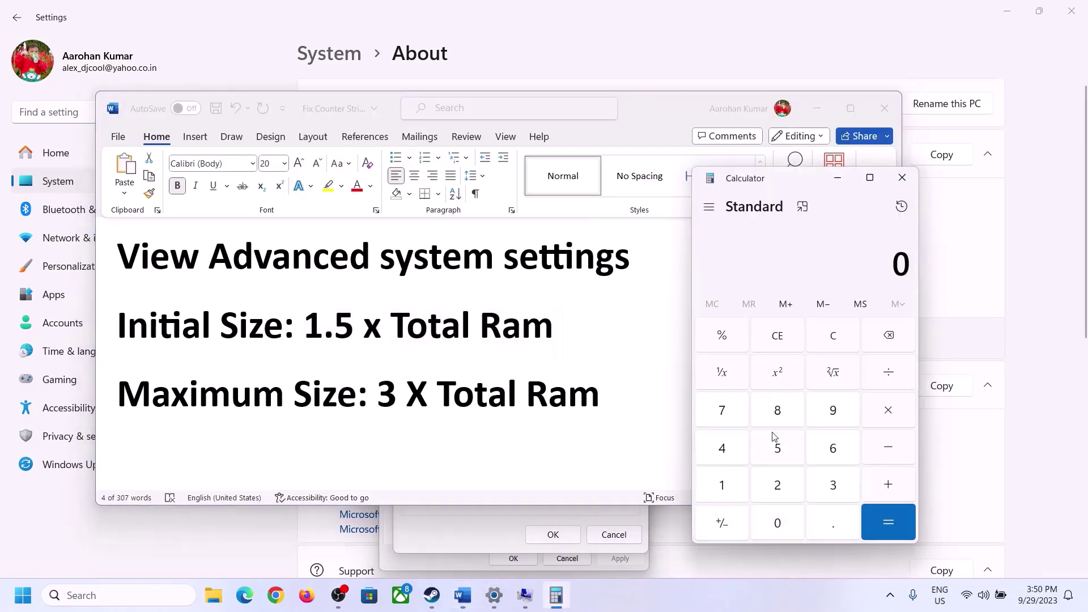
pyautogui.click(724, 488)
pyautogui.click(829, 457)
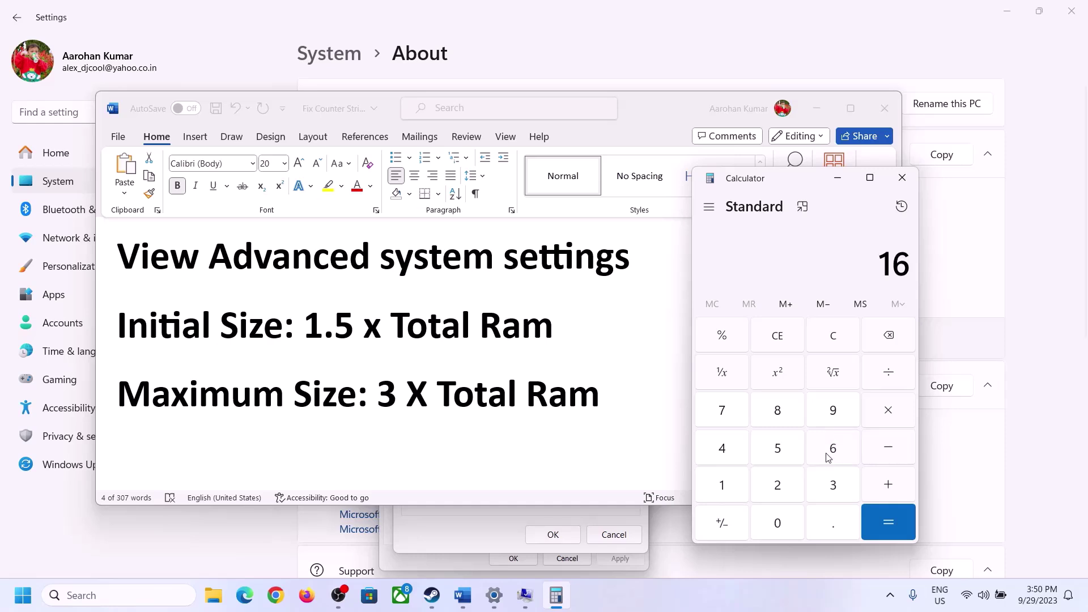
pyautogui.click(837, 348)
pyautogui.click(730, 486)
pyautogui.click(828, 450)
pyautogui.click(887, 410)
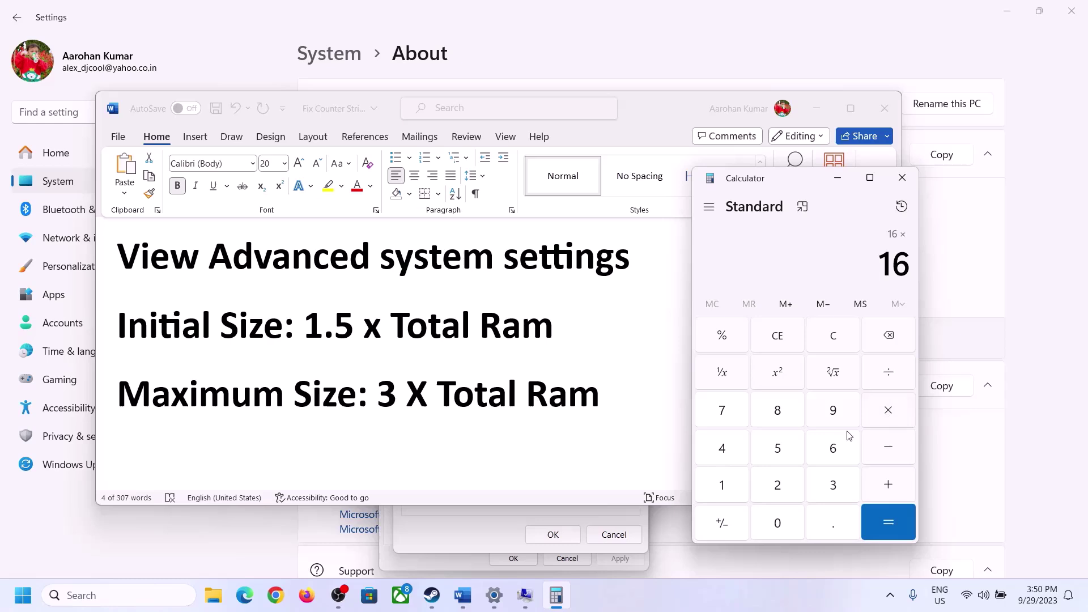
pyautogui.click(721, 490)
pyautogui.click(777, 520)
pyautogui.click(778, 486)
pyautogui.click(730, 456)
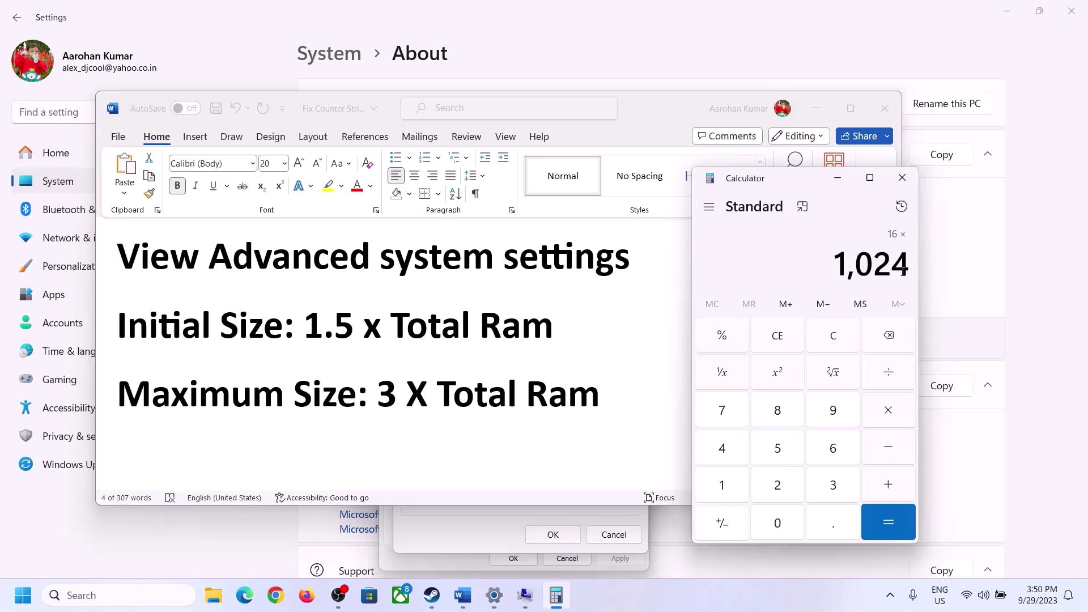
pyautogui.click(887, 524)
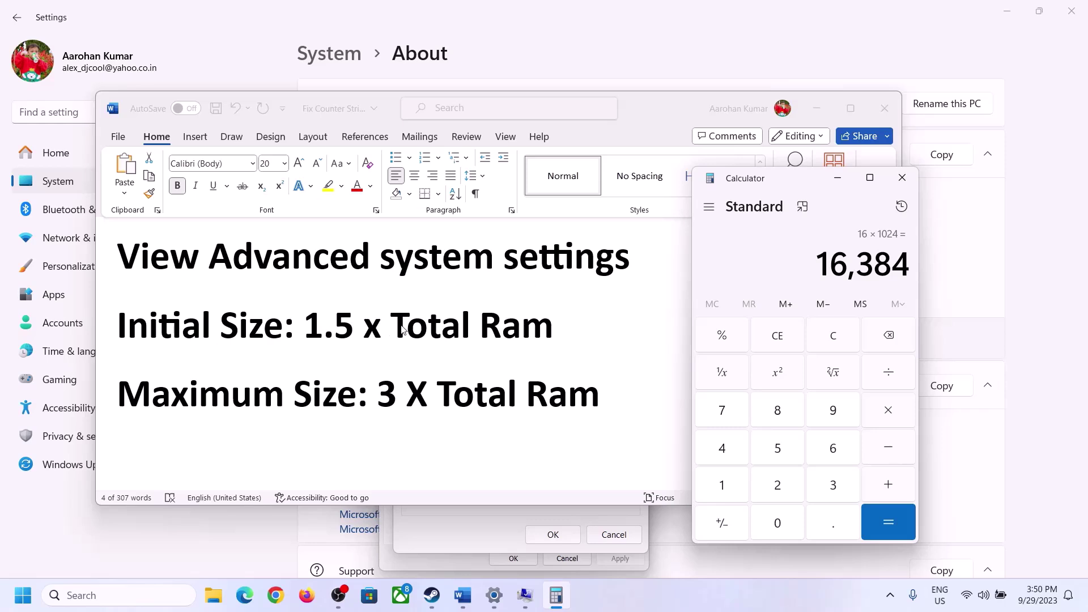
# - Multiply the calculated RAM size in MB by 1.5 to get the initial paging file size
pyautogui.click(891, 417)
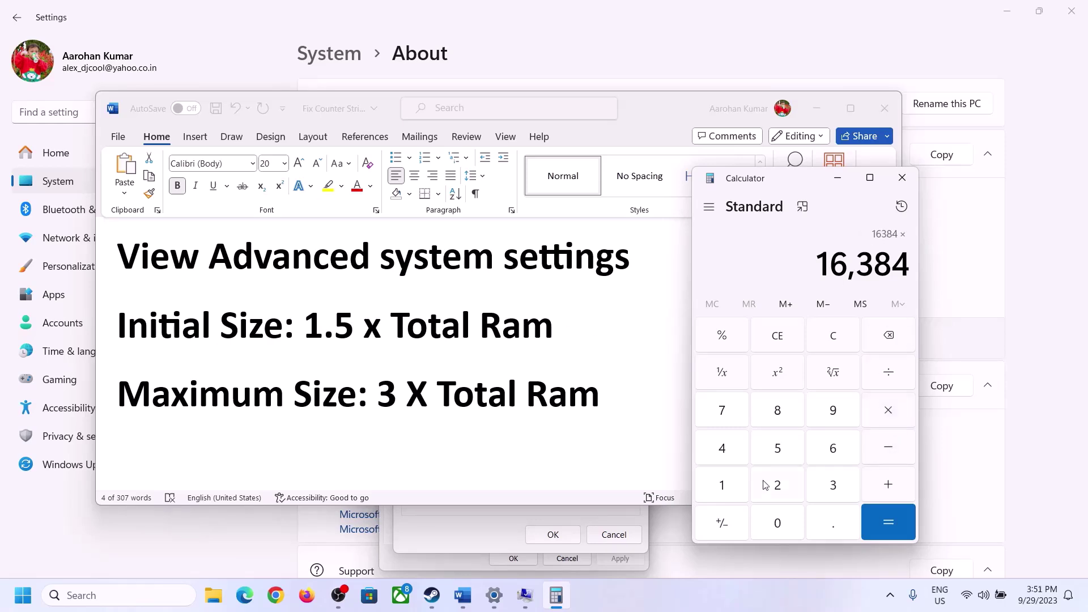
pyautogui.click(723, 486)
pyautogui.click(831, 533)
pyautogui.click(785, 454)
pyautogui.click(885, 518)
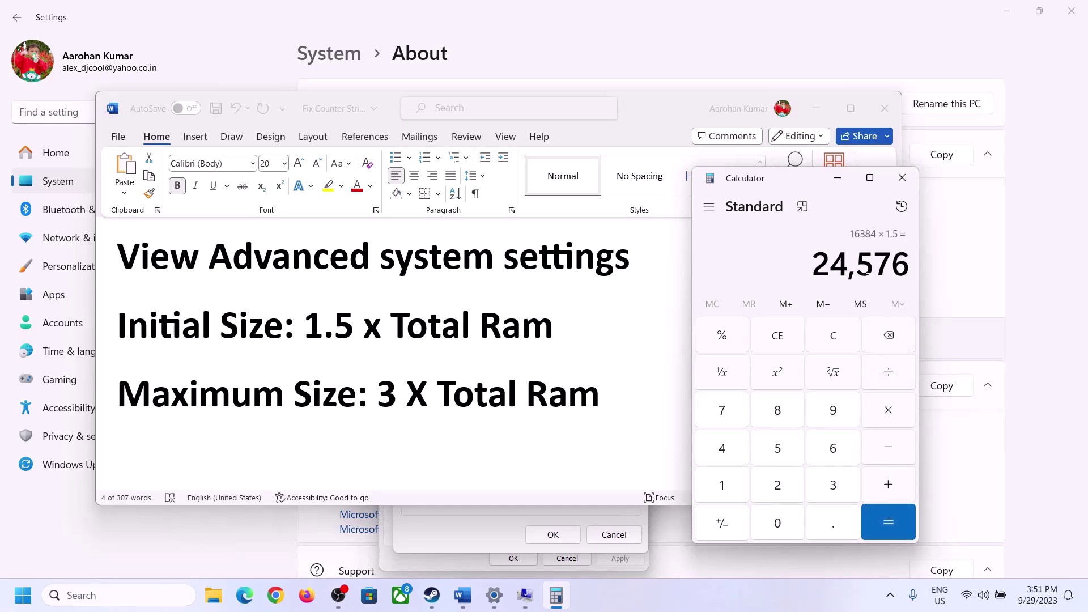
# - Enter 24576 MB as the initial paging file size in the Virtual Memory dialog
pyautogui.click(481, 528)
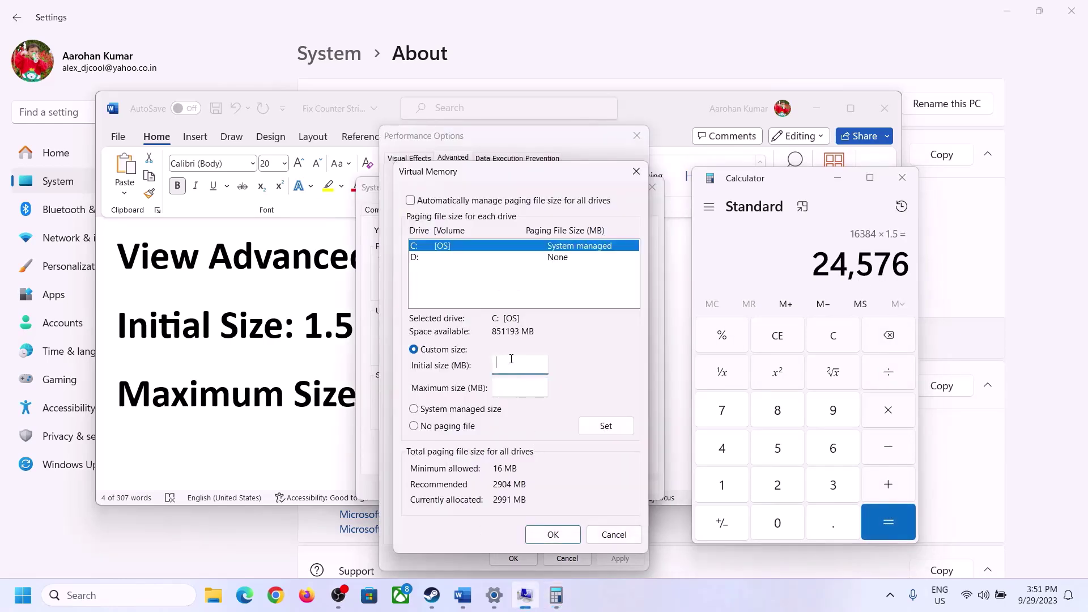
pyautogui.write('24576')
pyautogui.click(544, 387)
# - Clear Calculator, recheck the installed RAM in Settings, and calculate 16 × 1024 again for the maximum size
pyautogui.click(313, 401)
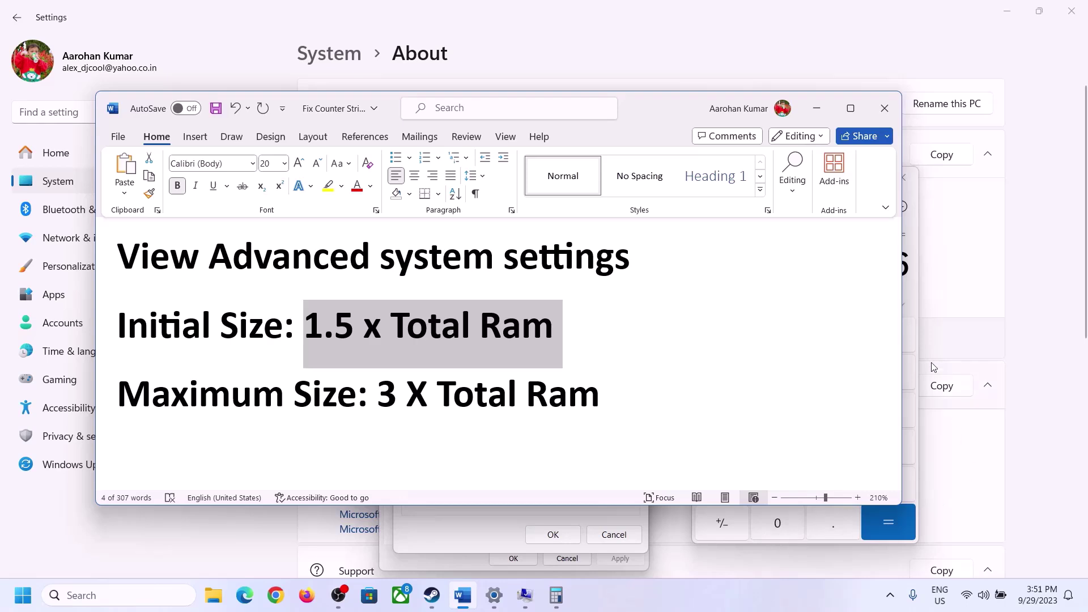
pyautogui.click(914, 294)
pyautogui.click(838, 336)
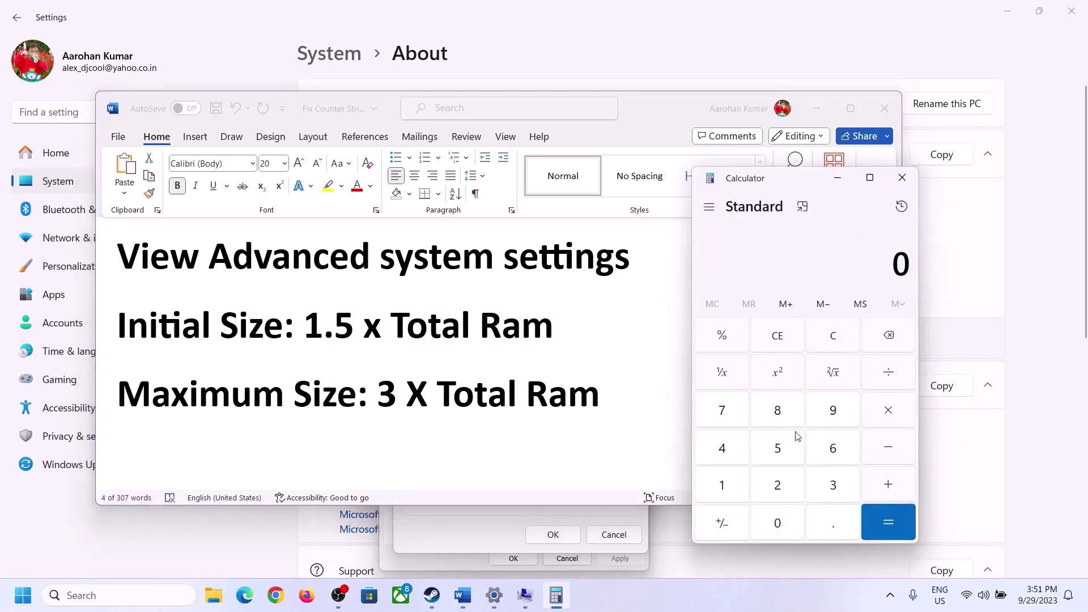
pyautogui.click(495, 595)
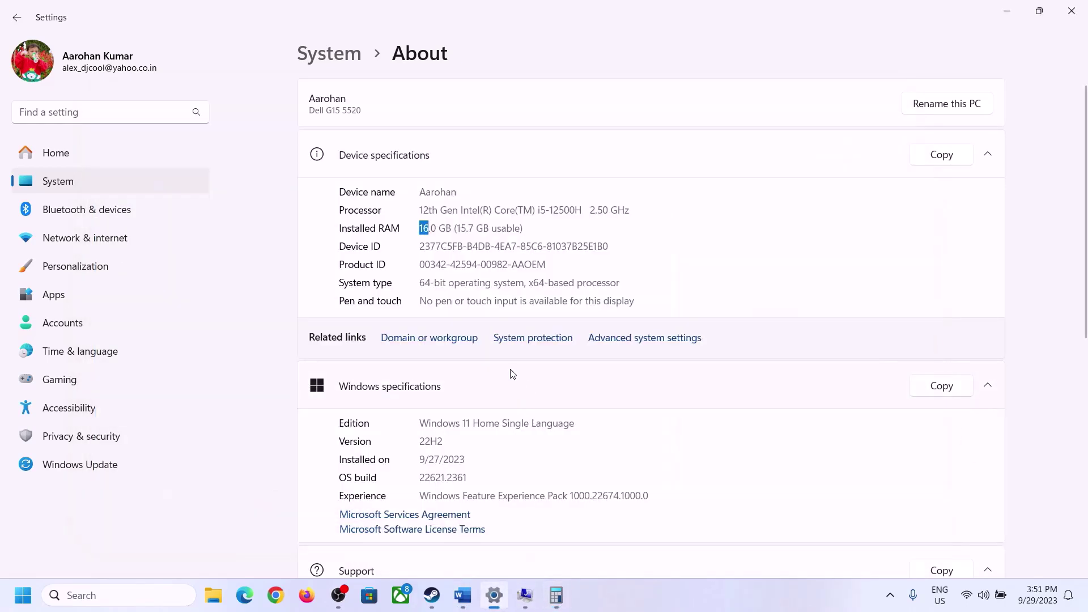
pyautogui.click(556, 595)
pyautogui.click(735, 481)
pyautogui.click(831, 449)
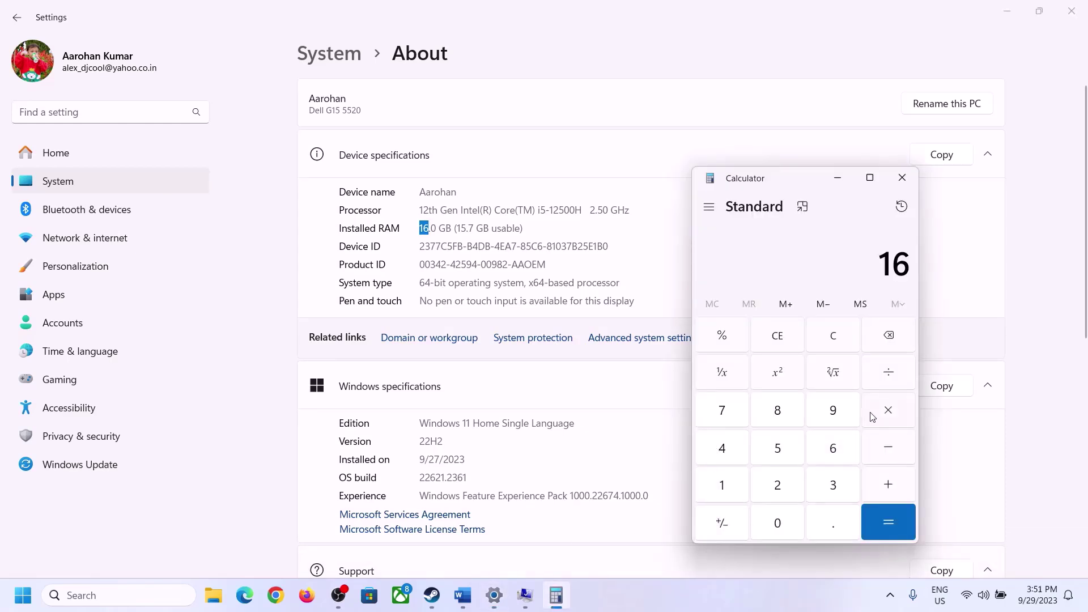
pyautogui.click(886, 412)
pyautogui.click(729, 481)
pyautogui.click(774, 517)
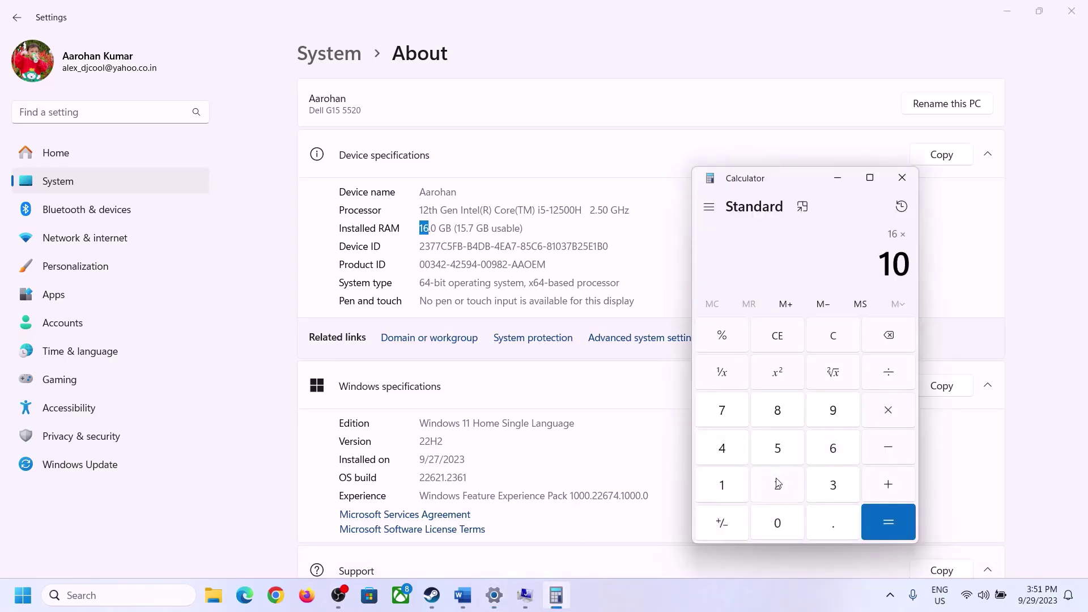
pyautogui.click(777, 482)
pyautogui.click(719, 446)
pyautogui.click(875, 524)
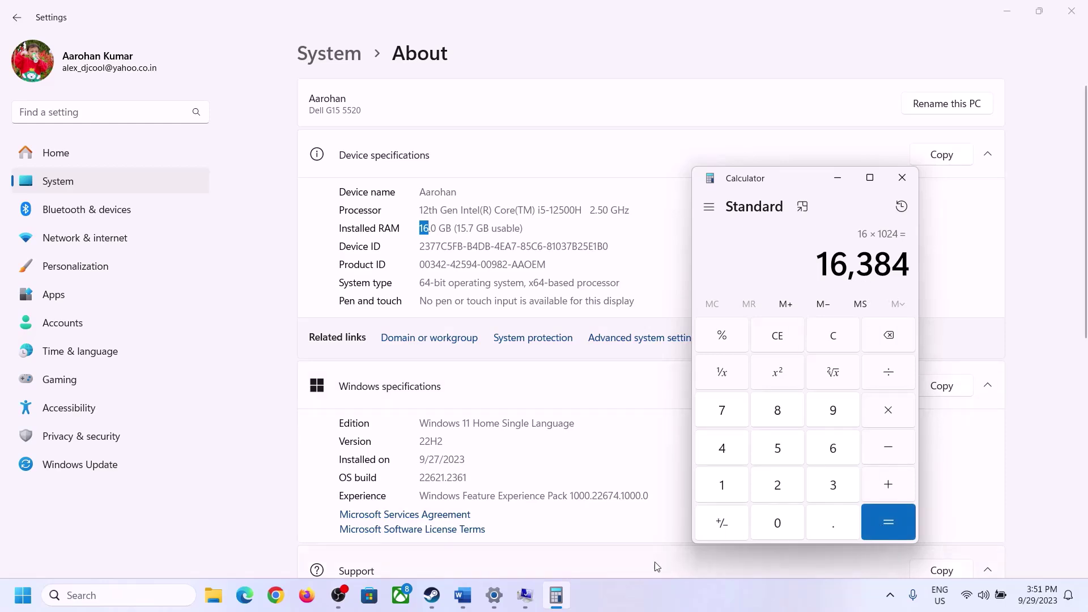
# - Check the maximum size formula in the Word notes and multiply the RAM size in MB by 3
pyautogui.click(456, 602)
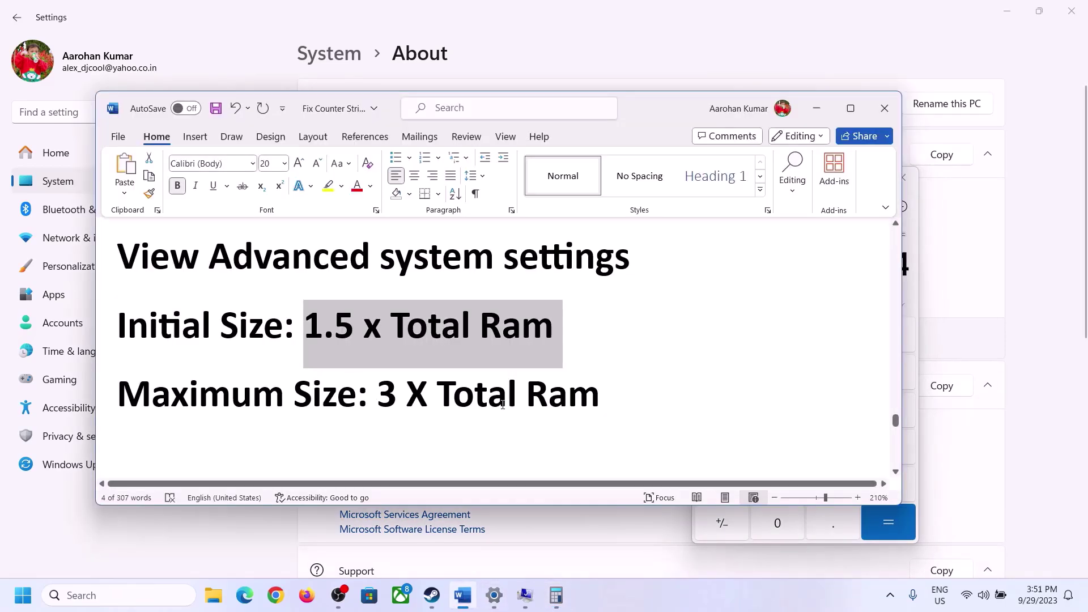
pyautogui.click(556, 595)
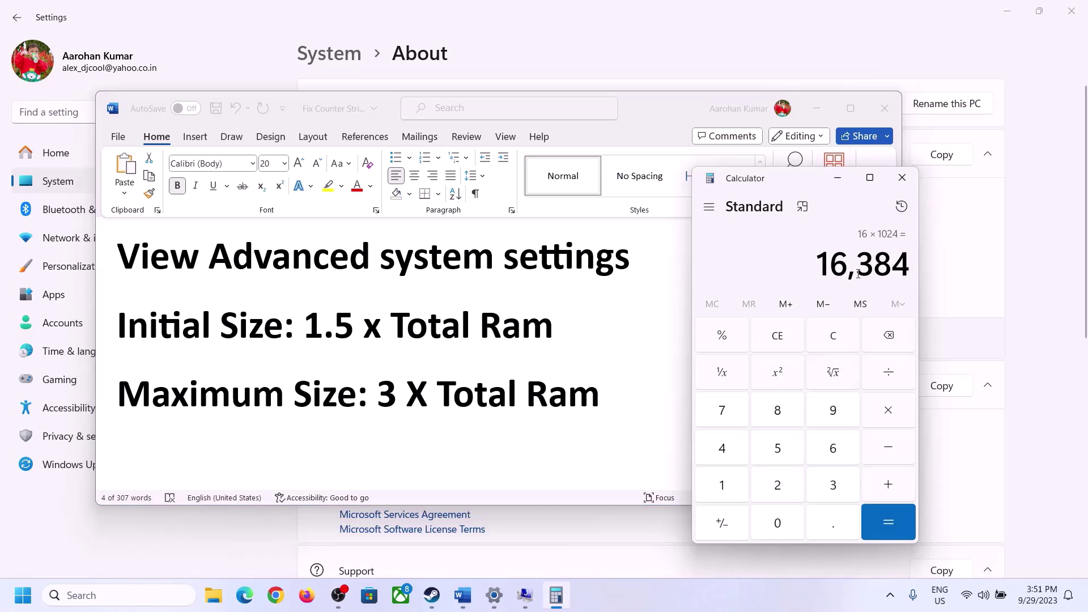
pyautogui.click(889, 412)
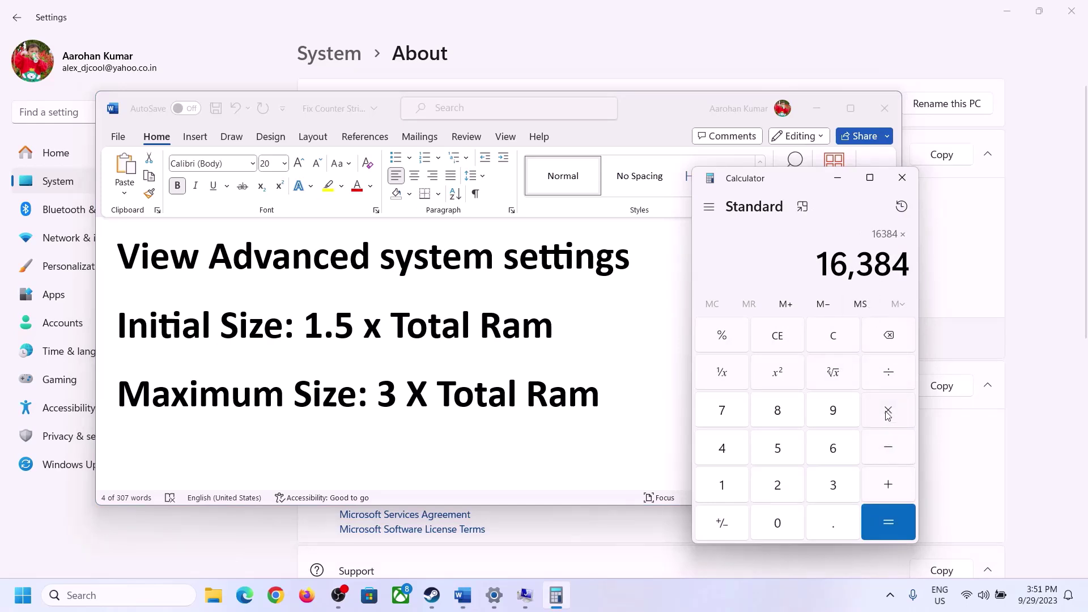
pyautogui.click(818, 489)
pyautogui.click(897, 519)
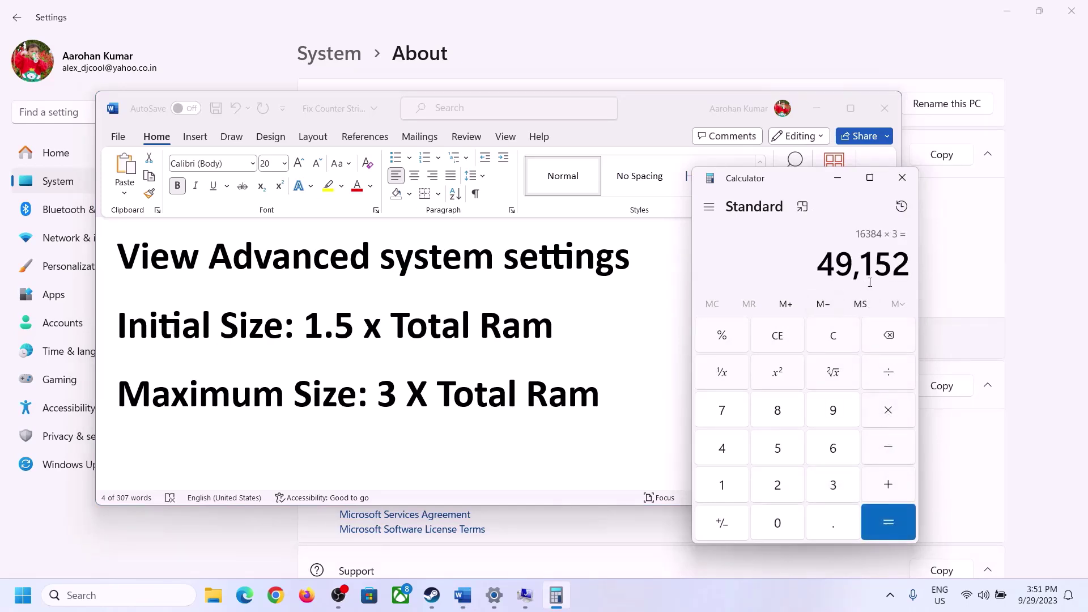
# - Set the maximum paging file size to 49152 MB, apply the custom size to drive C:, and acknowledge the restart notice
pyautogui.click(525, 595)
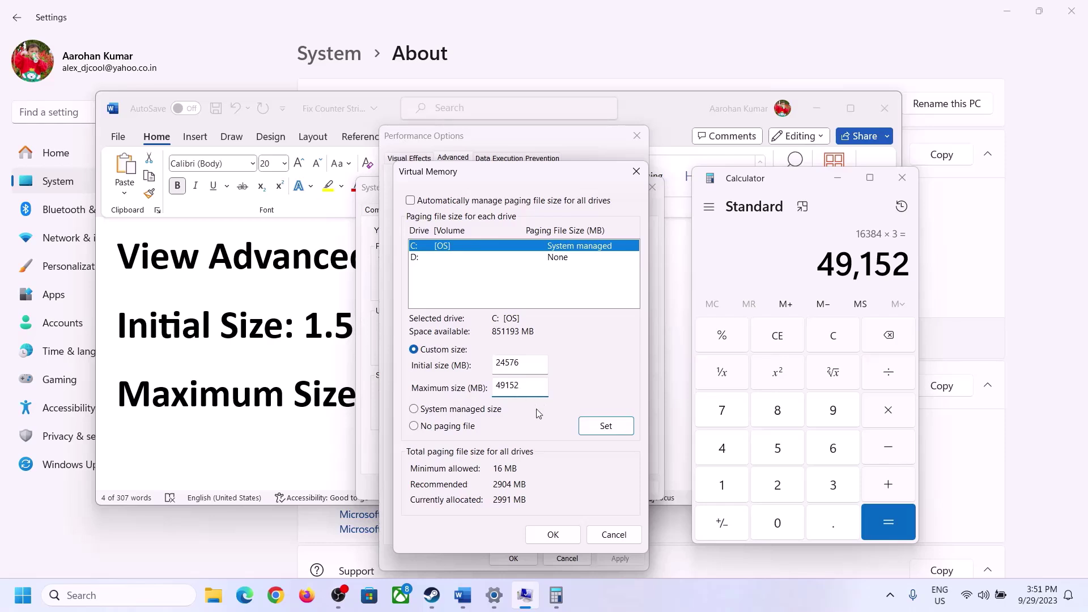
pyautogui.click(606, 428)
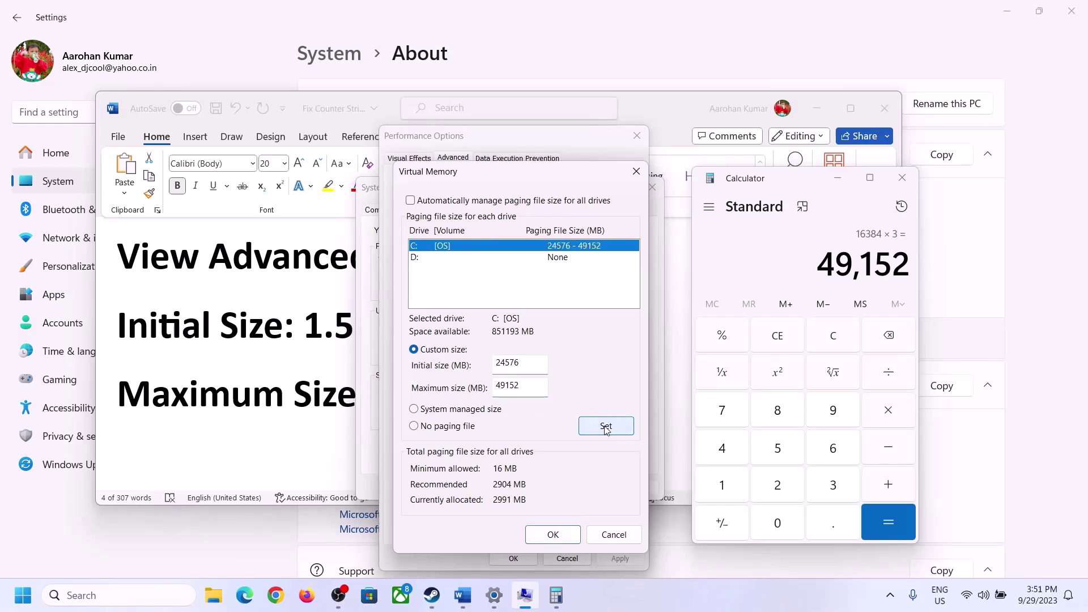
pyautogui.click(556, 534)
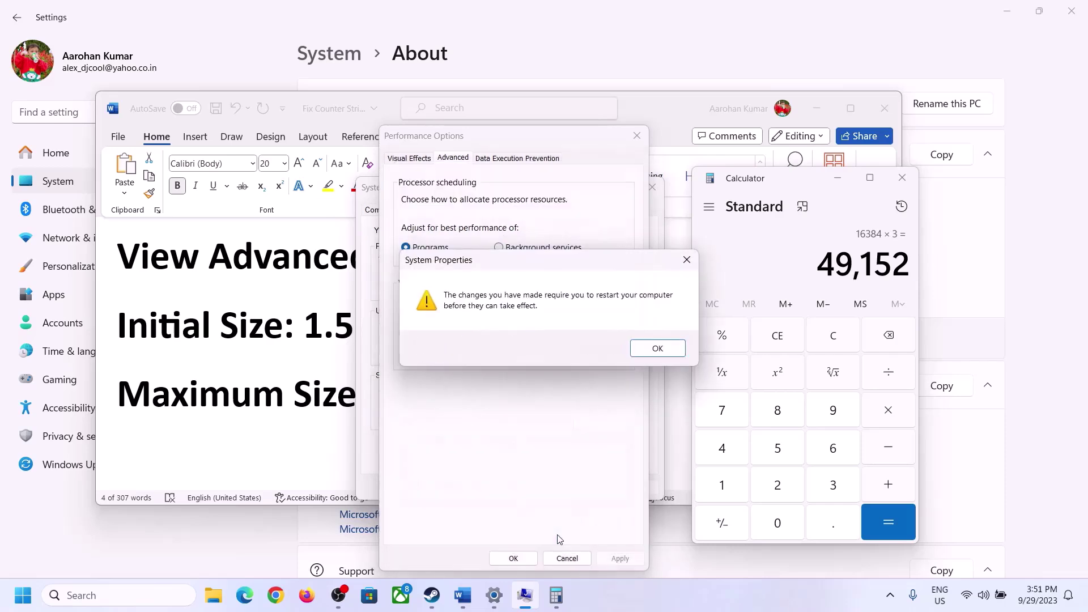
pyautogui.click(657, 348)
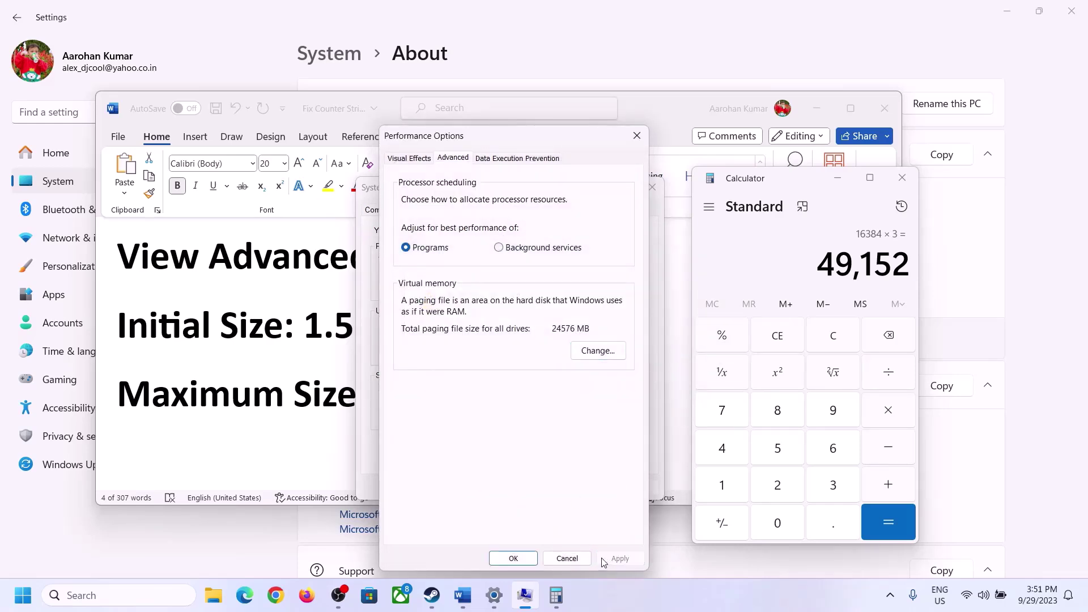
# - Confirm the Performance Options and System Properties dialogs and dismiss the restart prompt without restarting
pyautogui.click(513, 559)
pyautogui.click(508, 486)
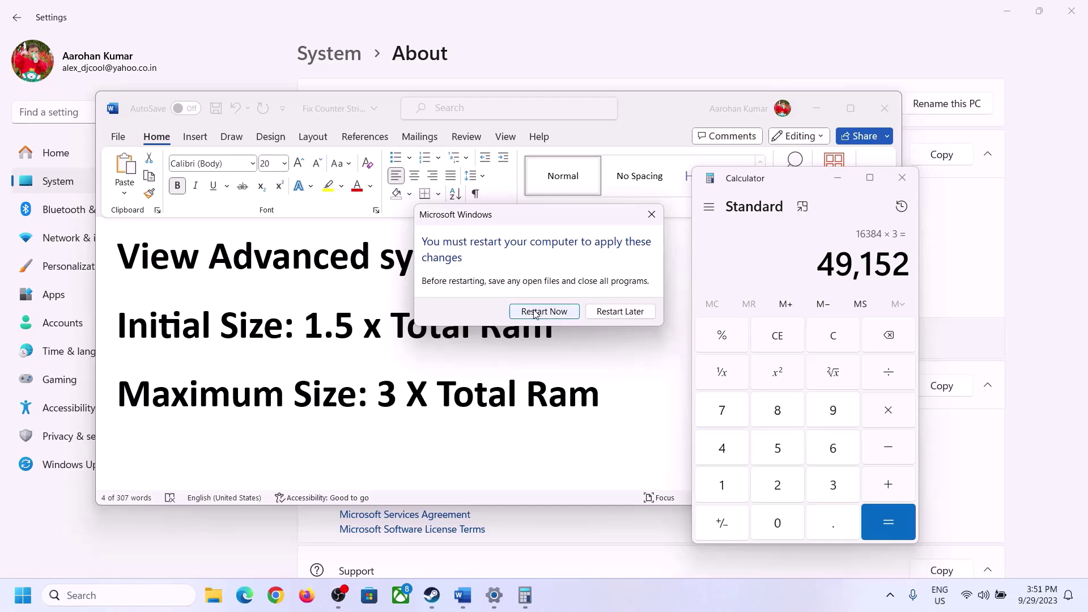
pyautogui.click(651, 214)
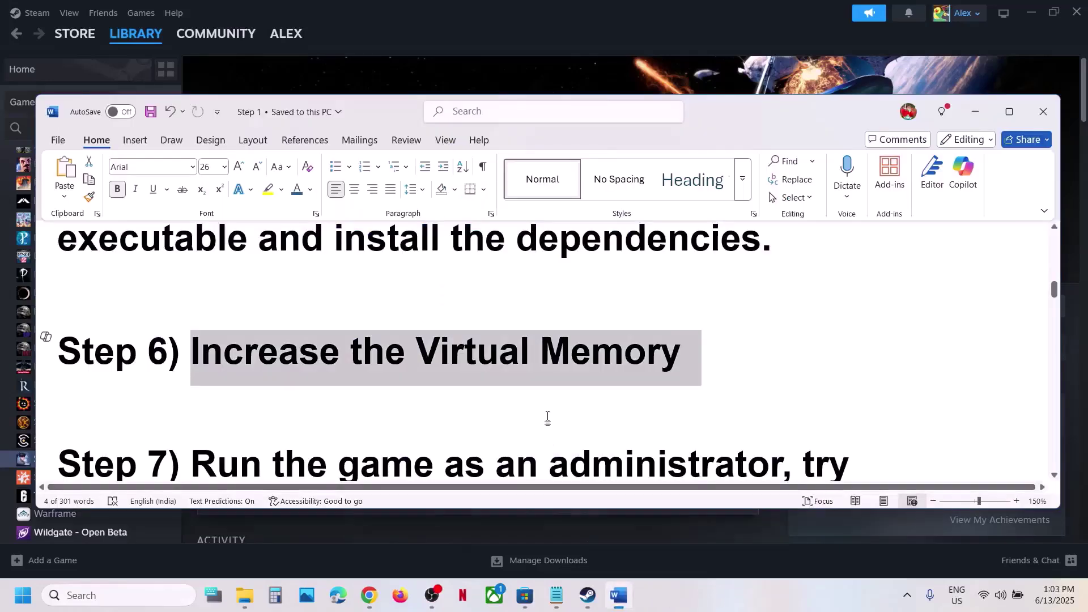
# - Check Step 7 in the Word notes, switch to Steam, and browse the local files of Stellar Blade
pyautogui.scroll(-1, 447, 366)
pyautogui.scroll(-1, 443, 363)
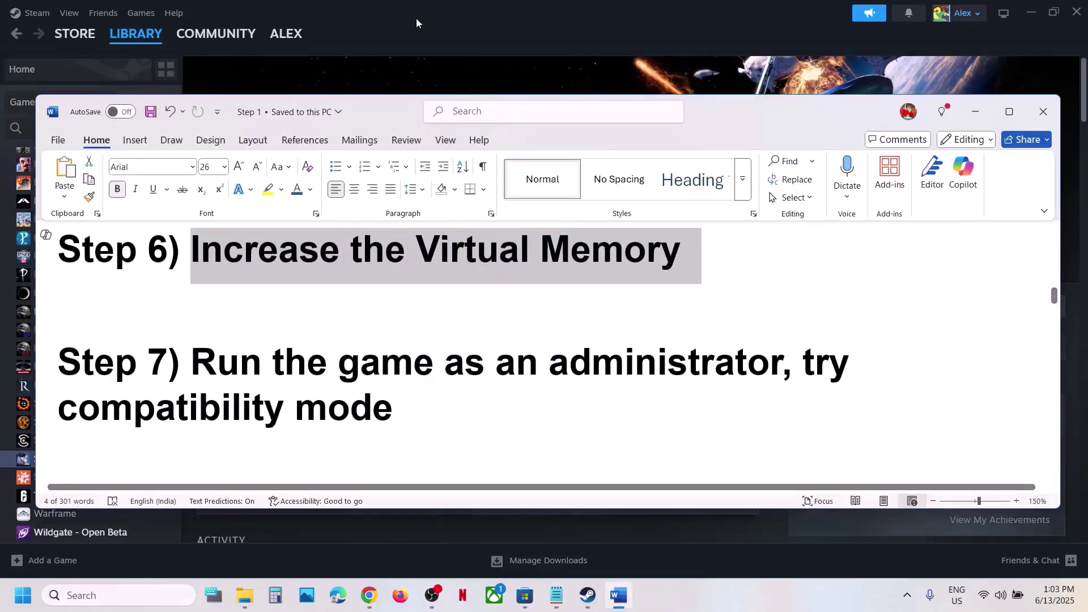
pyautogui.click(432, 32)
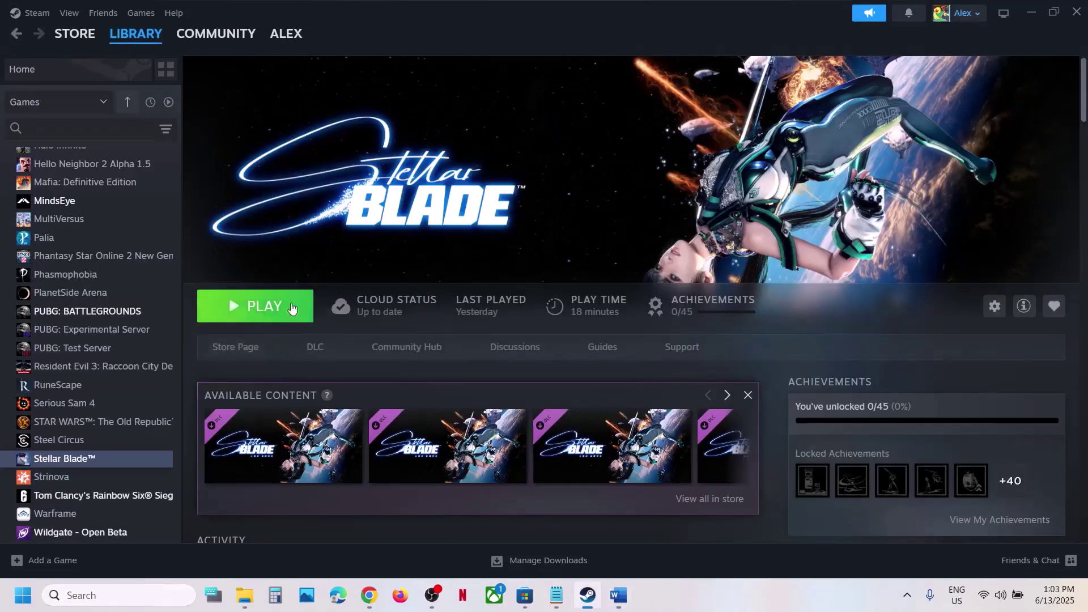
pyautogui.rightClick(93, 459)
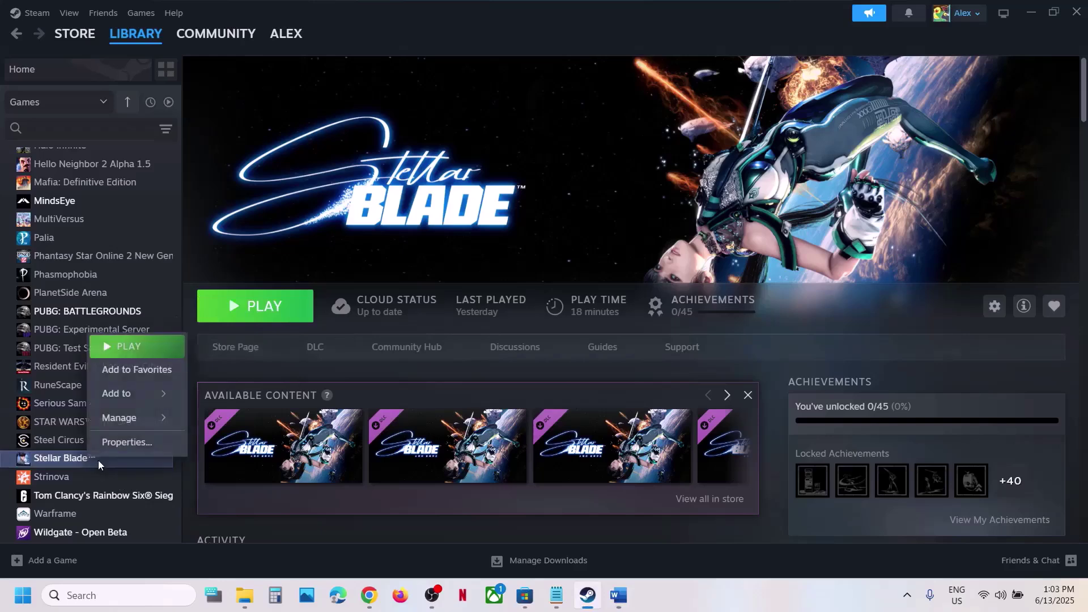
pyautogui.moveTo(133, 417)
pyautogui.click(250, 444)
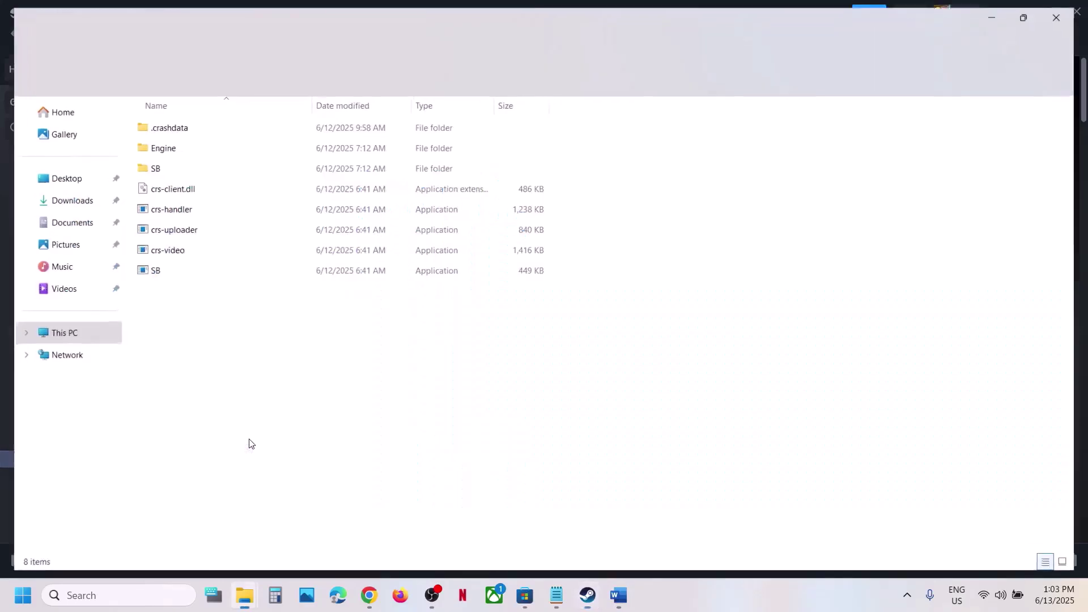
# - Open the SB > Binaries > Win64 folder inside the StellarBlade installation folder
pyautogui.doubleClick(154, 165)
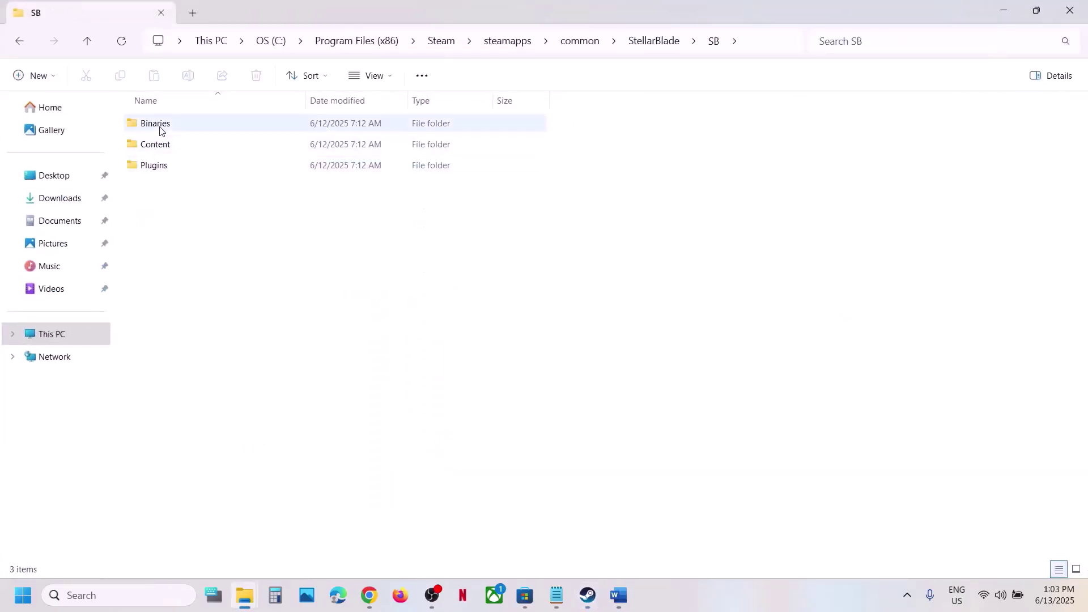
pyautogui.doubleClick(160, 125)
pyautogui.click(161, 125)
pyautogui.doubleClick(160, 126)
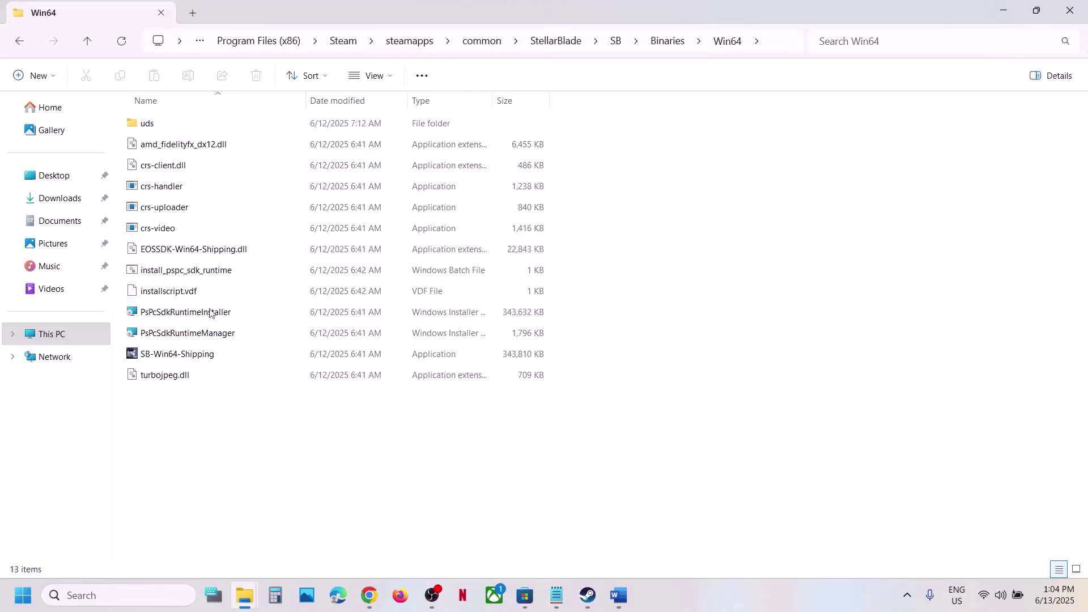
# - Set SB-Win64-Shipping to run as an administrator in its compatibility properties and apply the setting
pyautogui.click(181, 354)
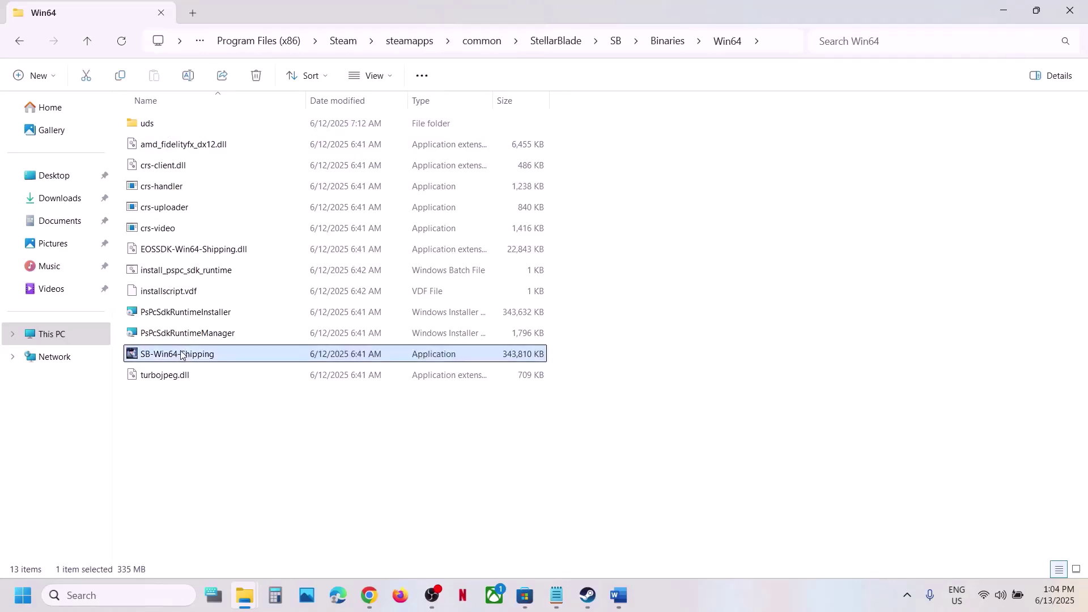
pyautogui.rightClick(210, 355)
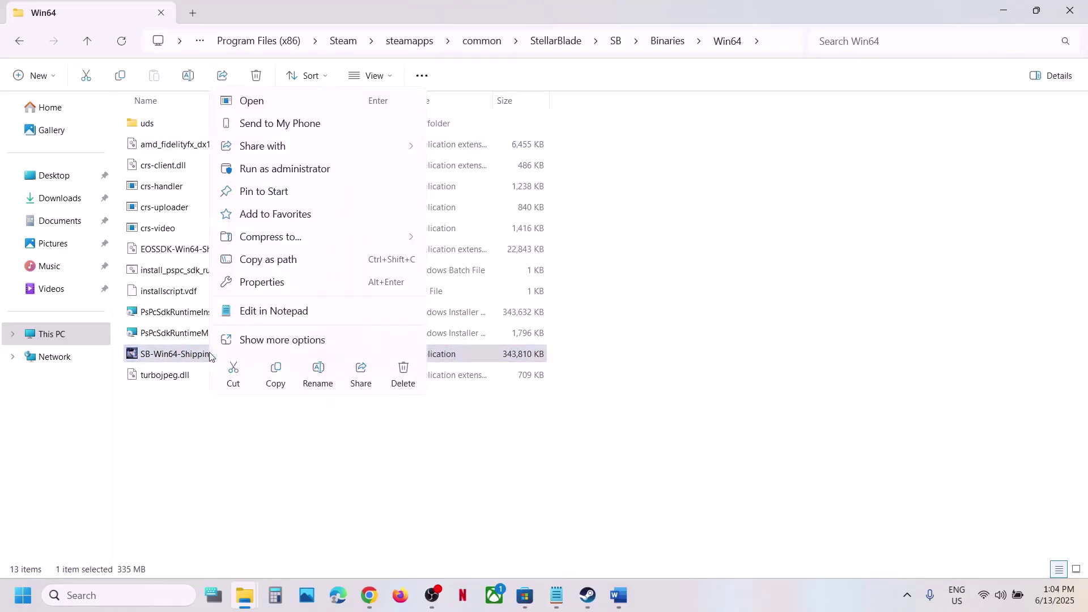
pyautogui.click(301, 285)
pyautogui.click(358, 226)
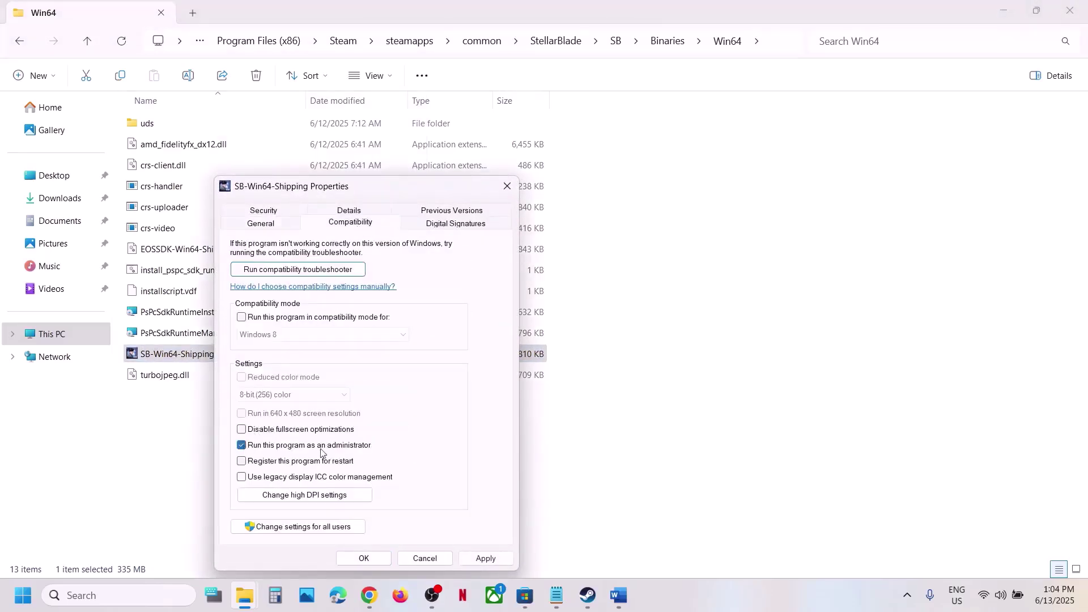
pyautogui.click(485, 558)
pyautogui.click(363, 558)
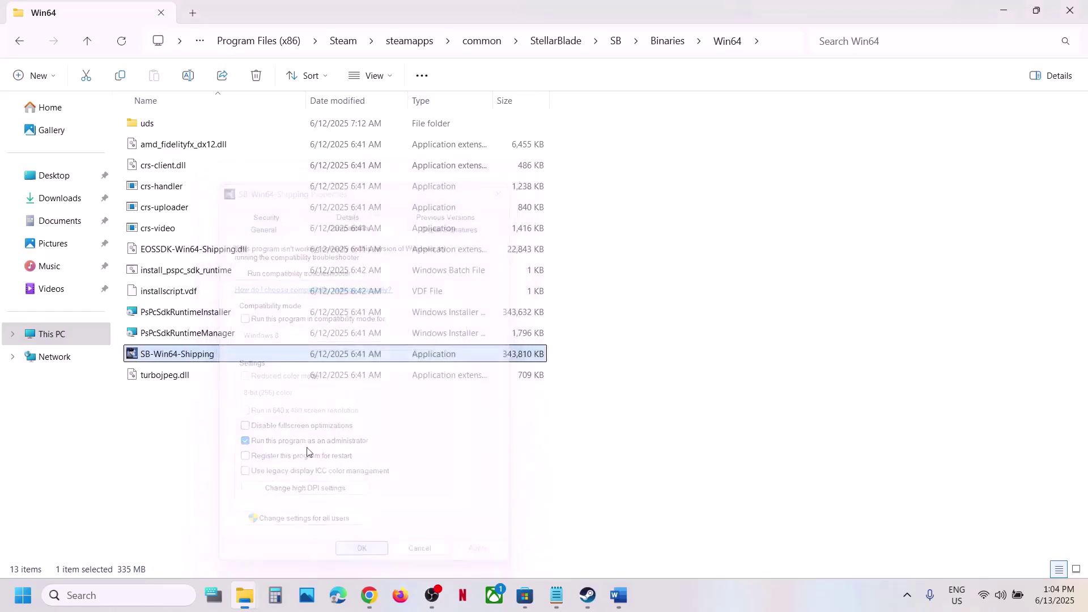
# - Reopen the compatibility properties of SB-Win64-Shipping and apply compatibility mode for Windows 8
pyautogui.rightClick(211, 355)
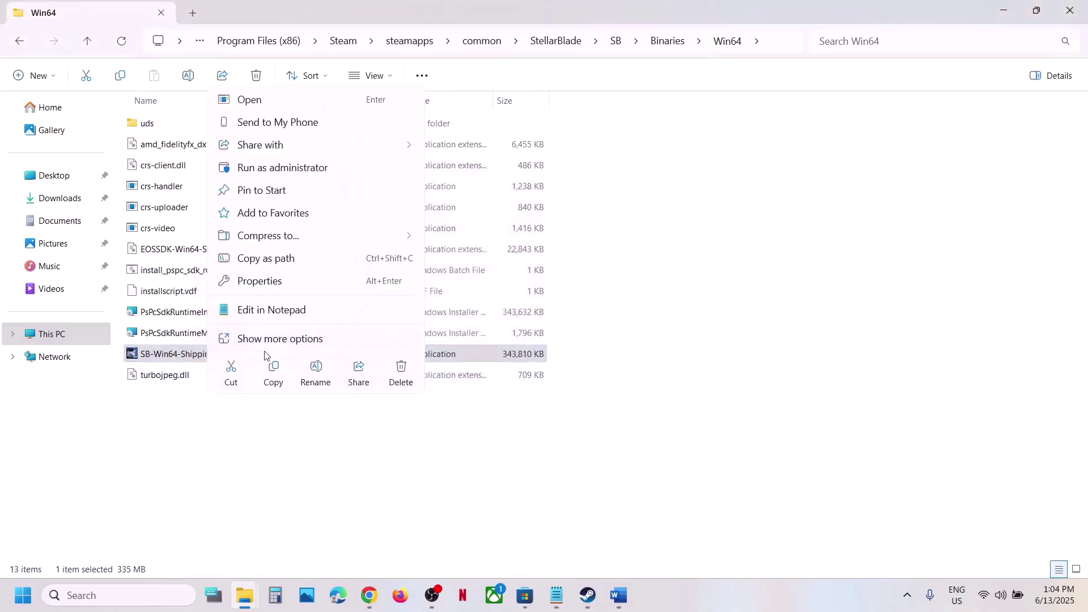
pyautogui.click(267, 284)
pyautogui.click(348, 225)
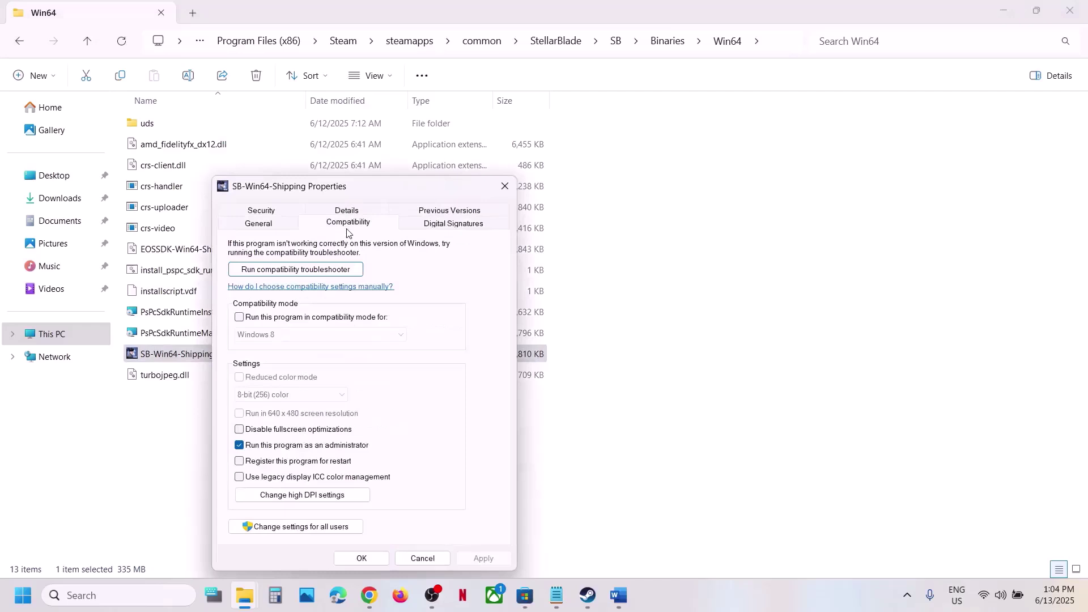
pyautogui.click(239, 318)
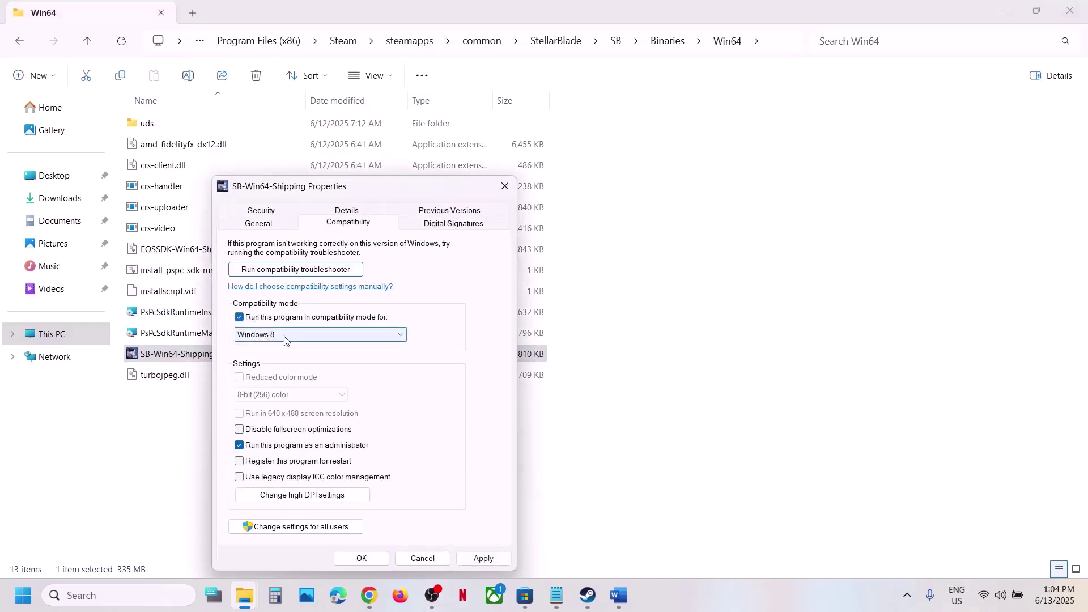
pyautogui.click(483, 558)
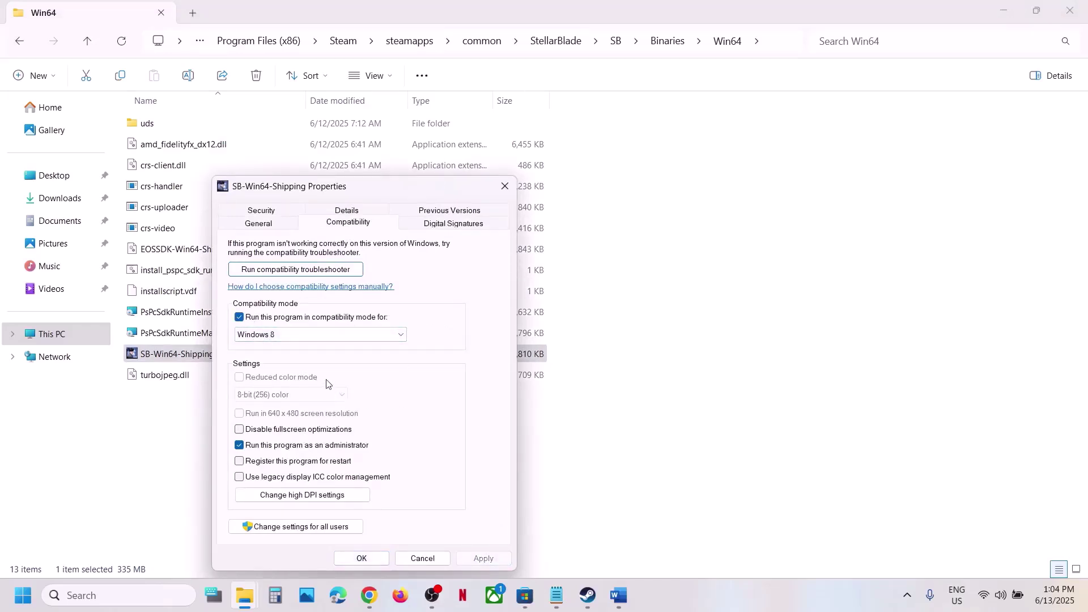
# - Change the compatibility mode to Windows 7, disable fullscreen optimizations, and apply both settings
pyautogui.click(315, 336)
pyautogui.click(275, 373)
pyautogui.click(475, 559)
pyautogui.click(240, 431)
pyautogui.click(492, 560)
pyautogui.click(369, 559)
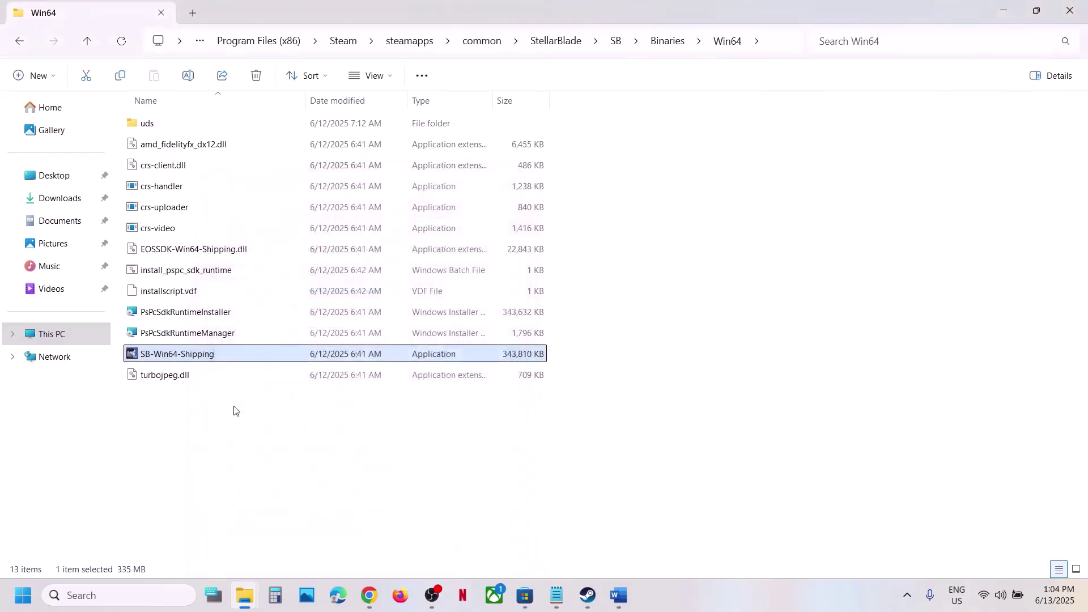
# - Turn off compatibility mode, the fullscreen optimizations override, and run as administrator for SB-Win64-Shipping, and apply the changes
pyautogui.rightClick(192, 356)
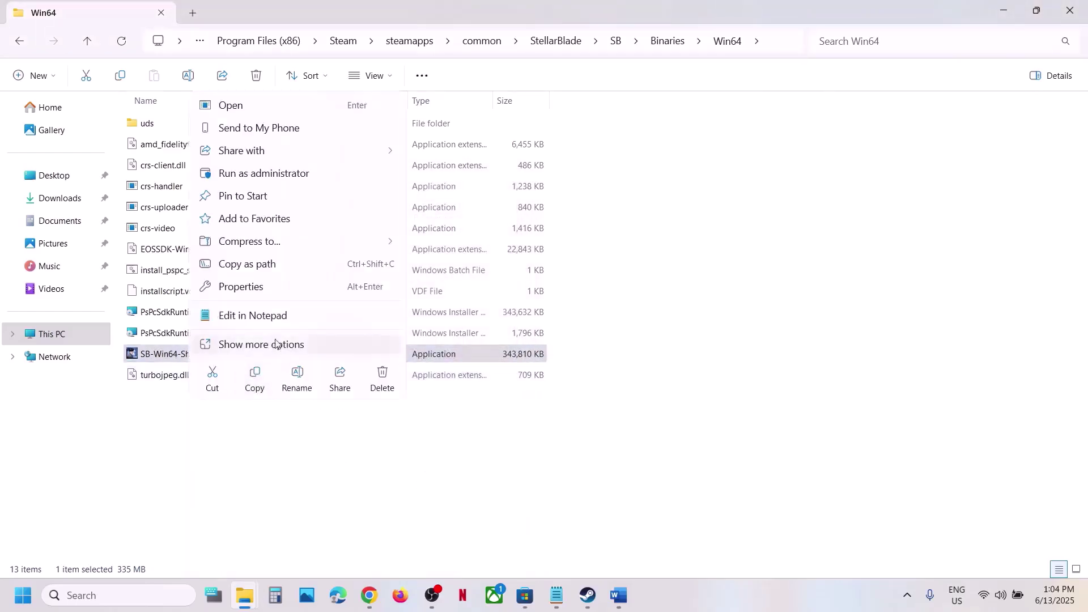
pyautogui.click(255, 286)
pyautogui.click(321, 226)
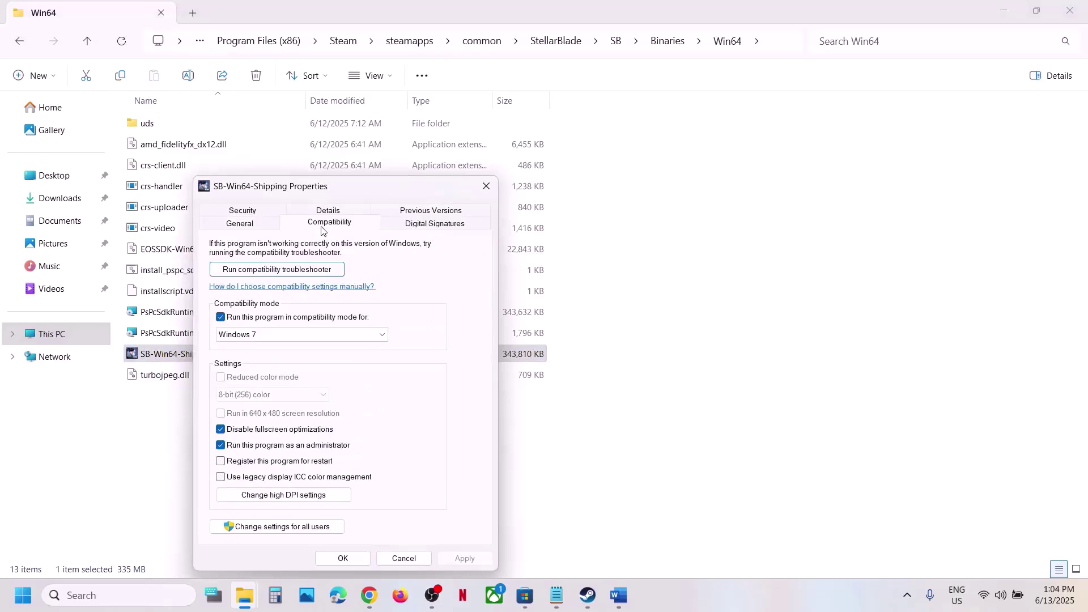
pyautogui.click(222, 317)
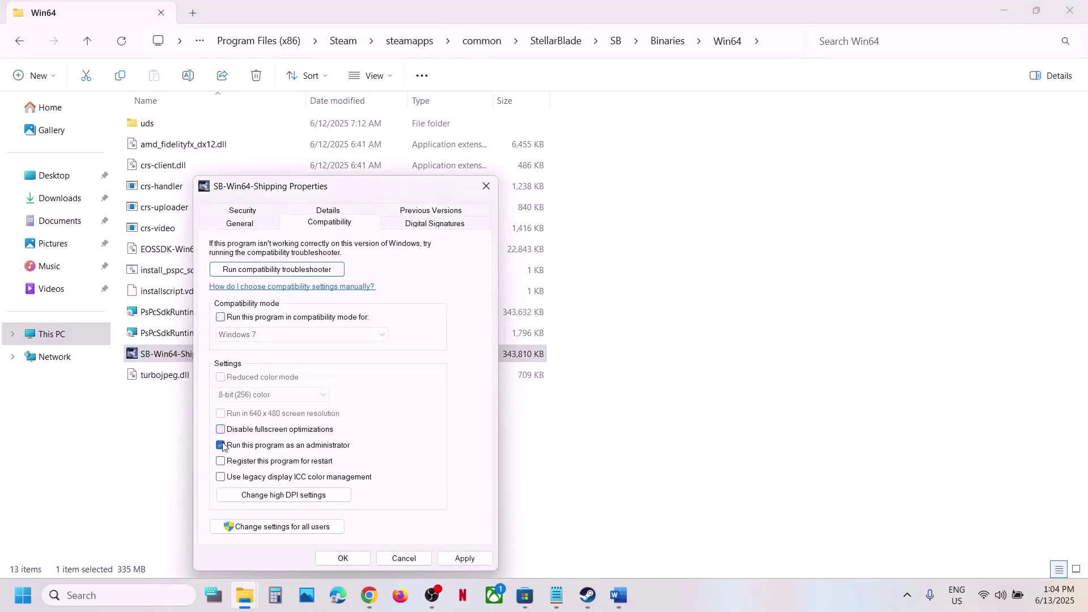
pyautogui.click(221, 446)
pyautogui.click(465, 559)
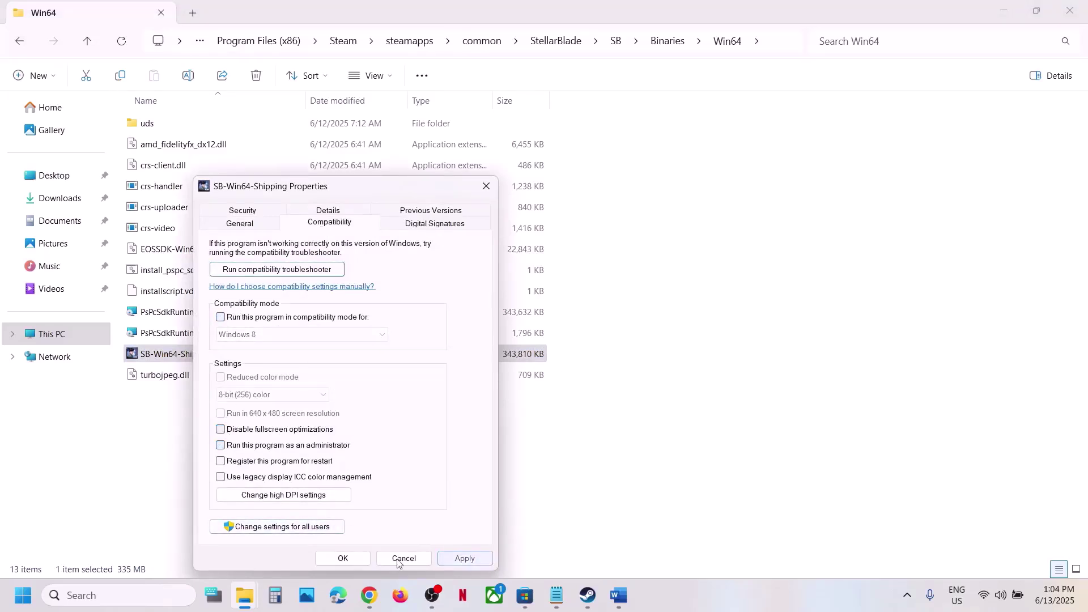
pyautogui.click(343, 559)
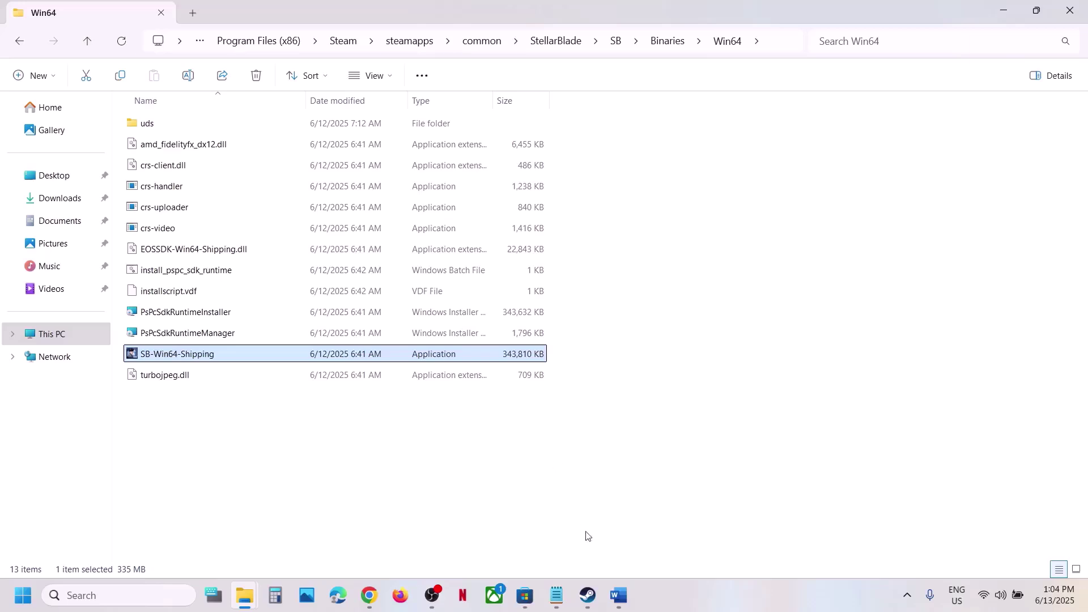
# - Read Step 8 in the Word notes about allowing the game exe through antivirus, Windows Security and firewall
pyautogui.click(619, 595)
pyautogui.scroll(-5, 401, 391)
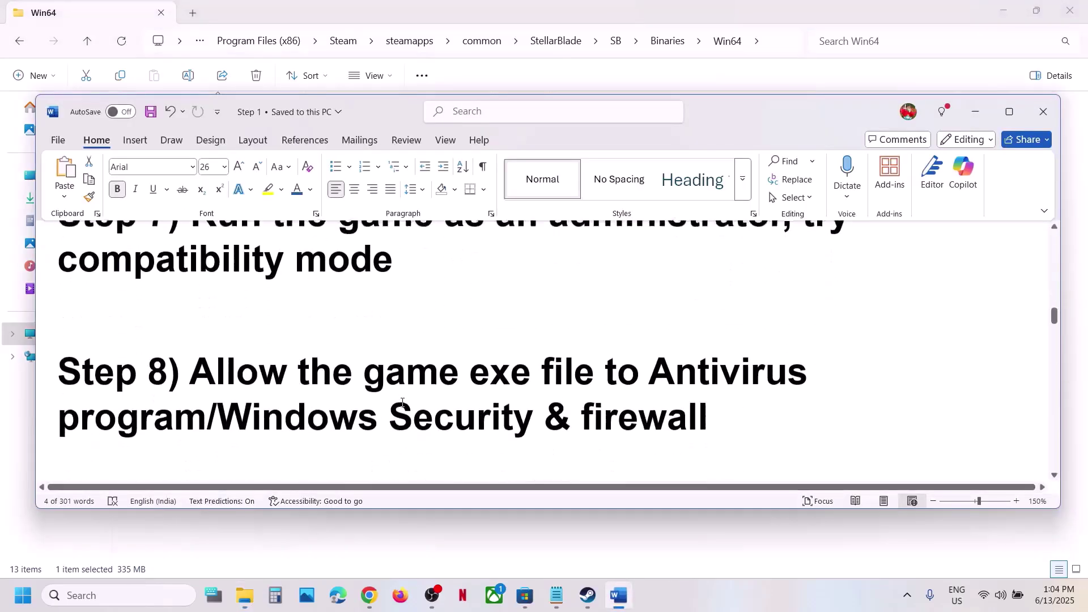
pyautogui.moveTo(193, 371); pyautogui.dragTo(200, 404)
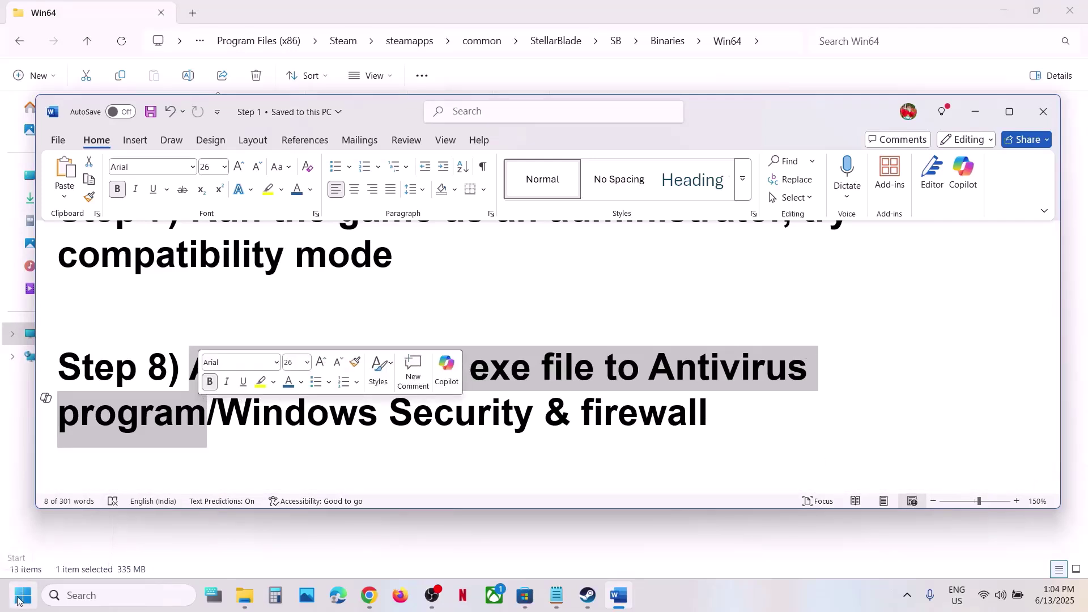
pyautogui.click(490, 412)
pyautogui.doubleClick(238, 368)
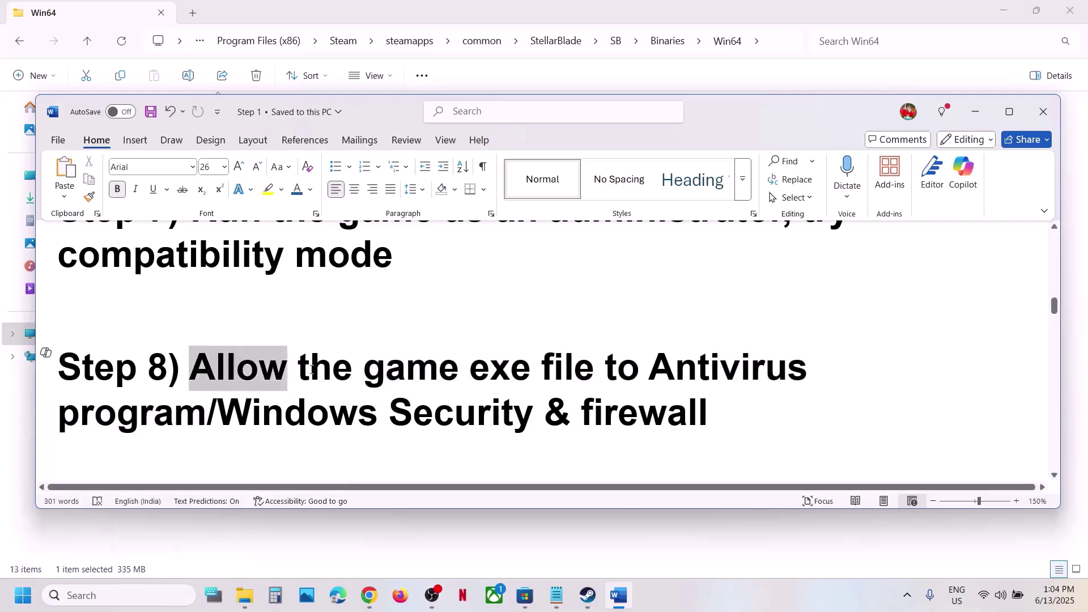
pyautogui.moveTo(312, 370); pyautogui.dragTo(216, 399)
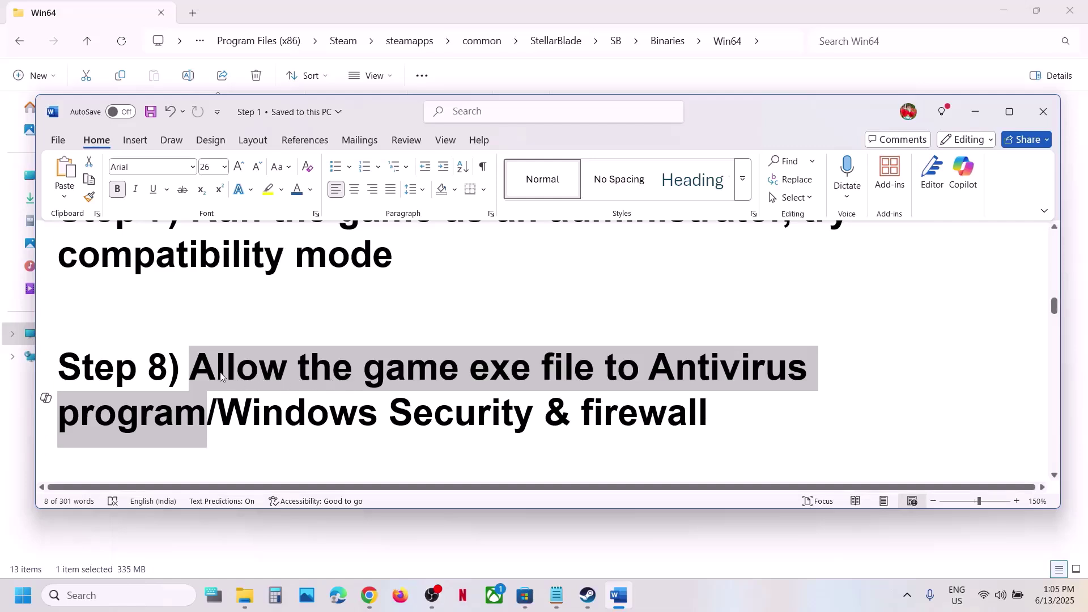
pyautogui.click(190, 368)
pyautogui.moveTo(190, 368); pyautogui.dragTo(628, 415)
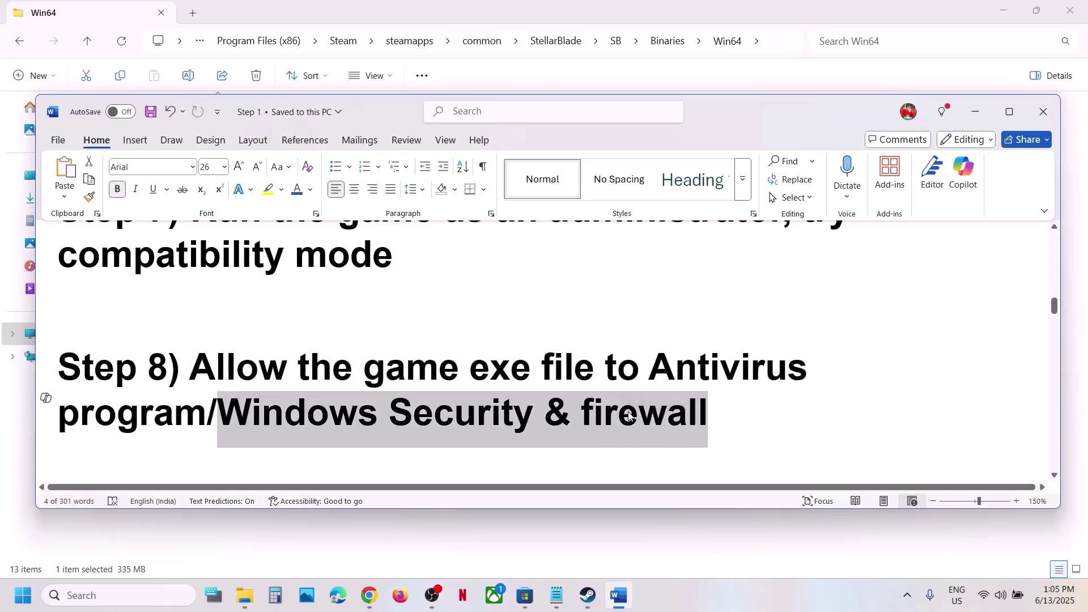
# - Open Virus & threat protection from the Windows Security page of the Privacy & security settings
pyautogui.press('super+i')
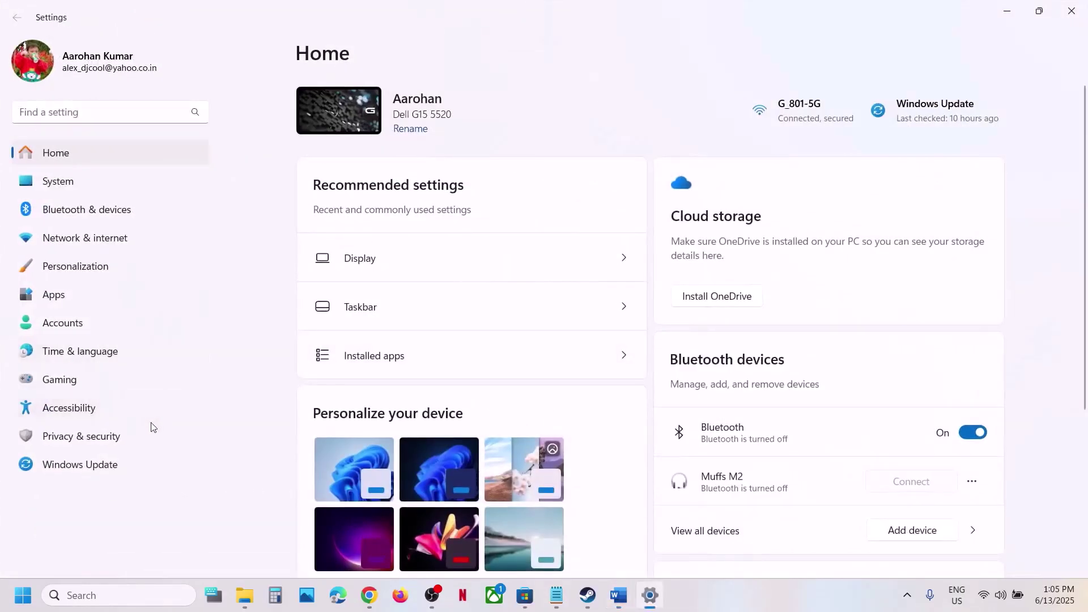
pyautogui.click(138, 432)
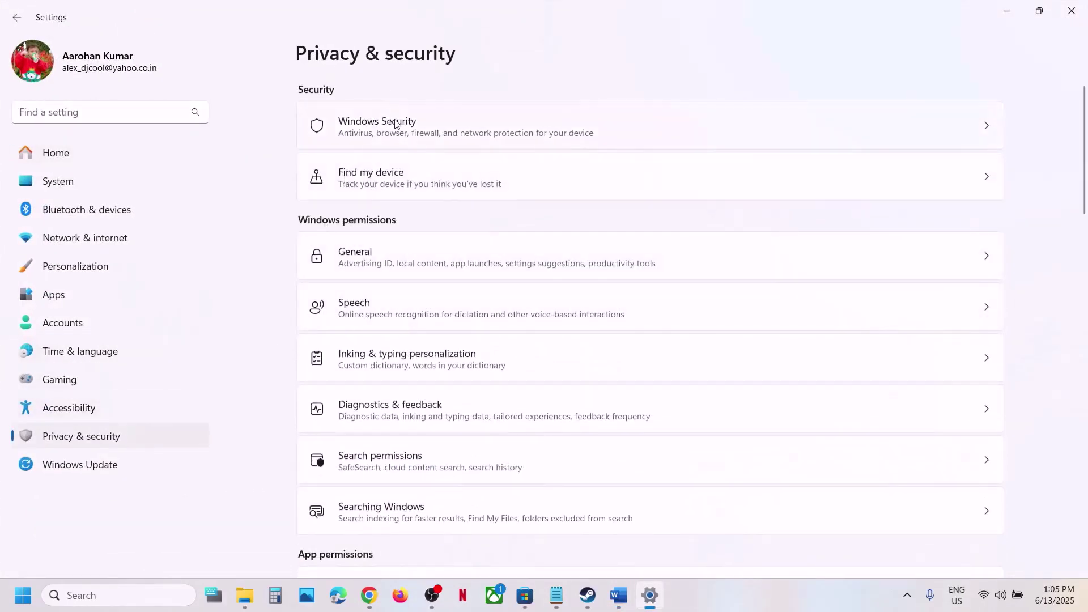
pyautogui.click(470, 141)
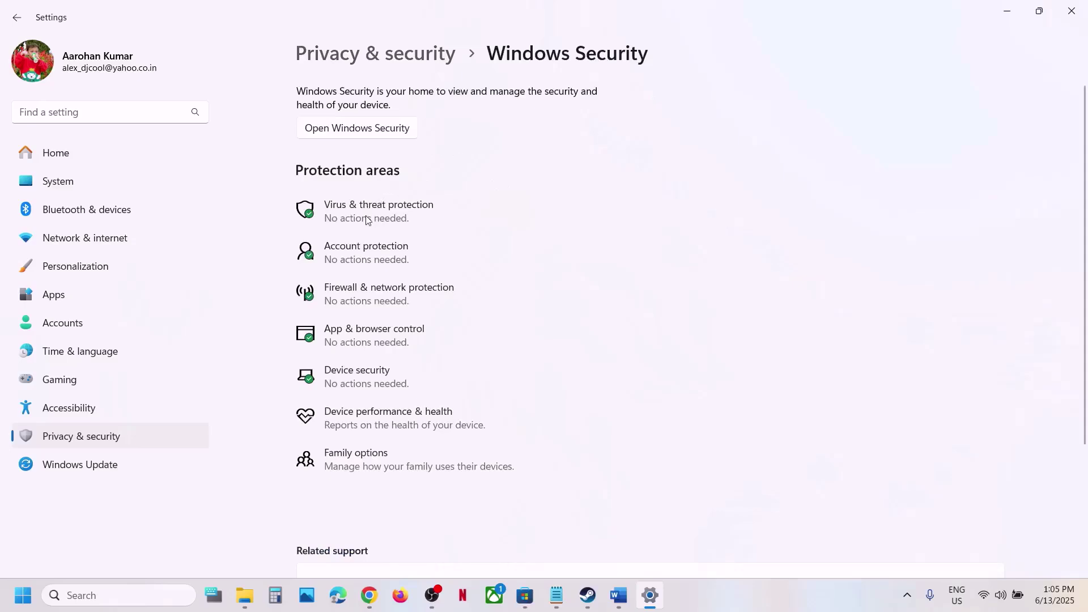
pyautogui.click(367, 220)
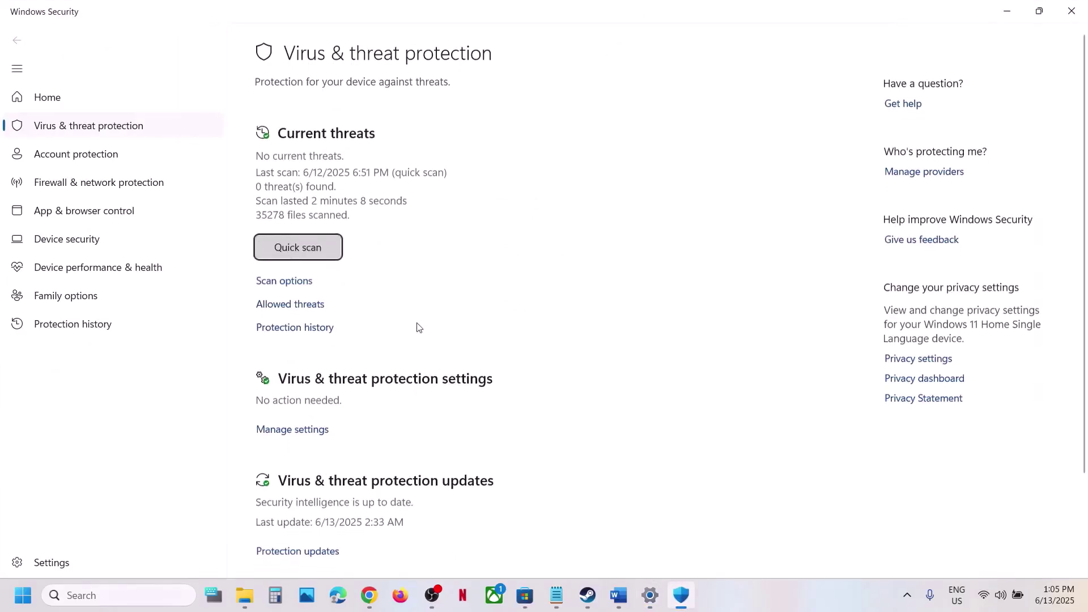
# - Go to Ransomware protection and open the apps allowed through Controlled folder access, approving the permission request
pyautogui.scroll(-2, 419, 328)
pyautogui.click(340, 536)
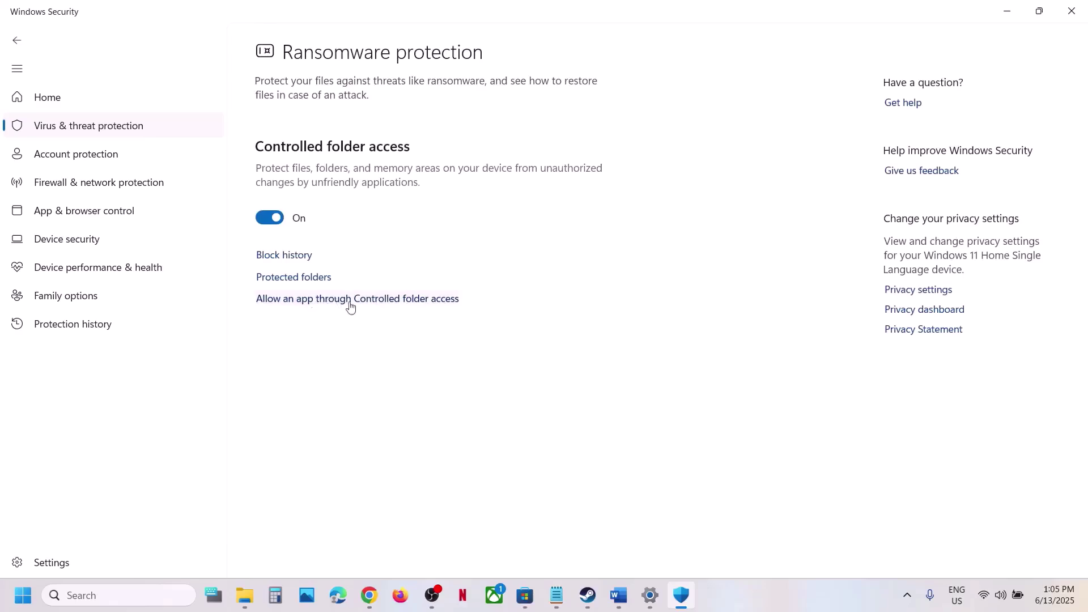
pyautogui.click(345, 301)
pyautogui.click(485, 408)
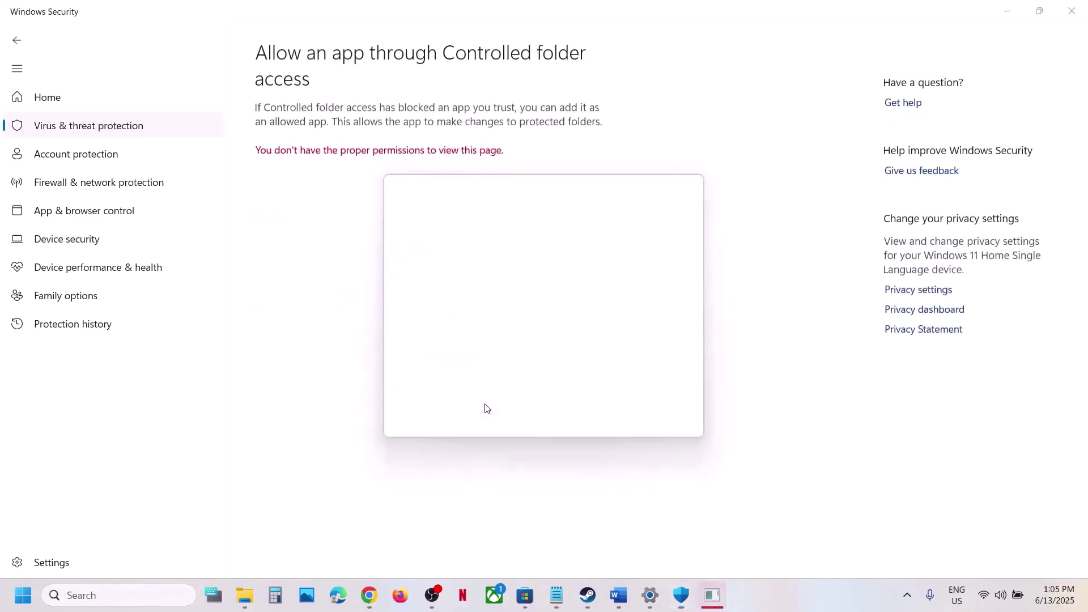
# - Add the SB application from Steam's steamapps\common\StellarBlade folder to the apps allowed through Controlled folder access
pyautogui.scroll(-3, 304, 214)
pyautogui.click(337, 52)
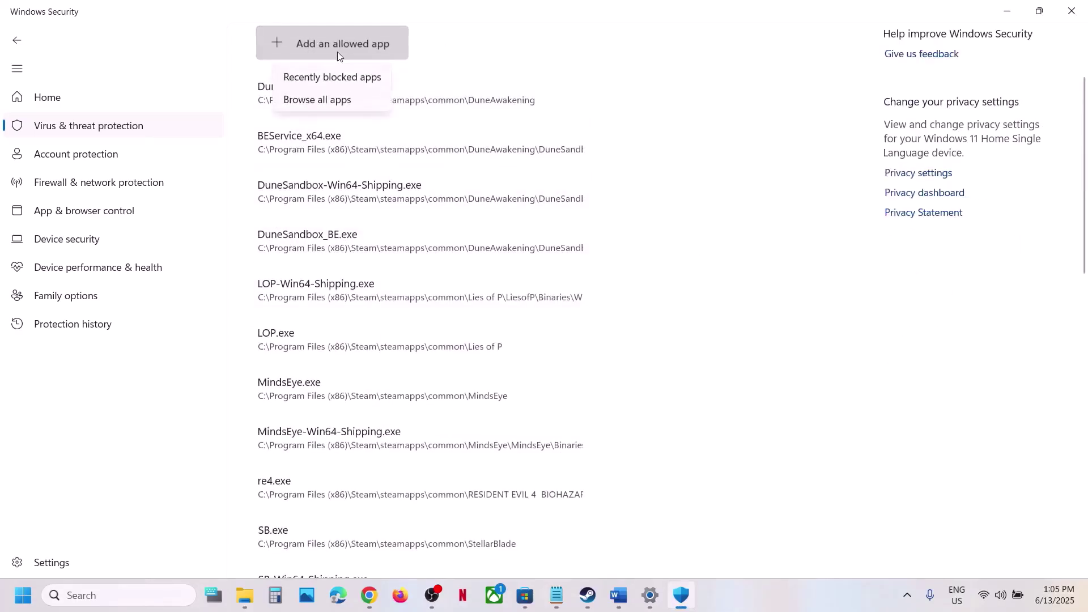
pyautogui.click(341, 101)
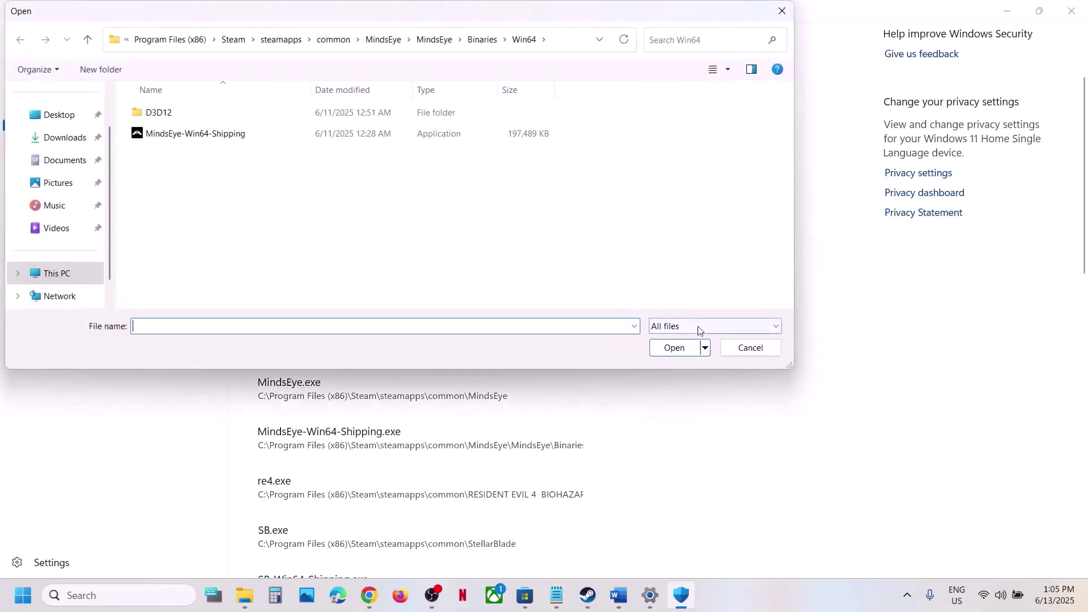
pyautogui.click(343, 39)
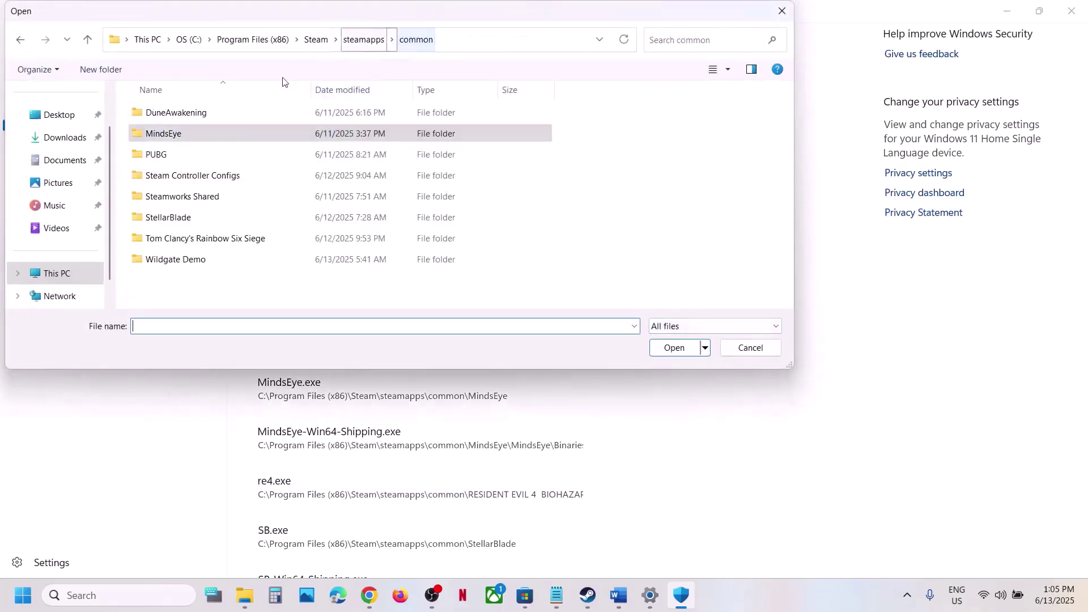
pyautogui.doubleClick(178, 218)
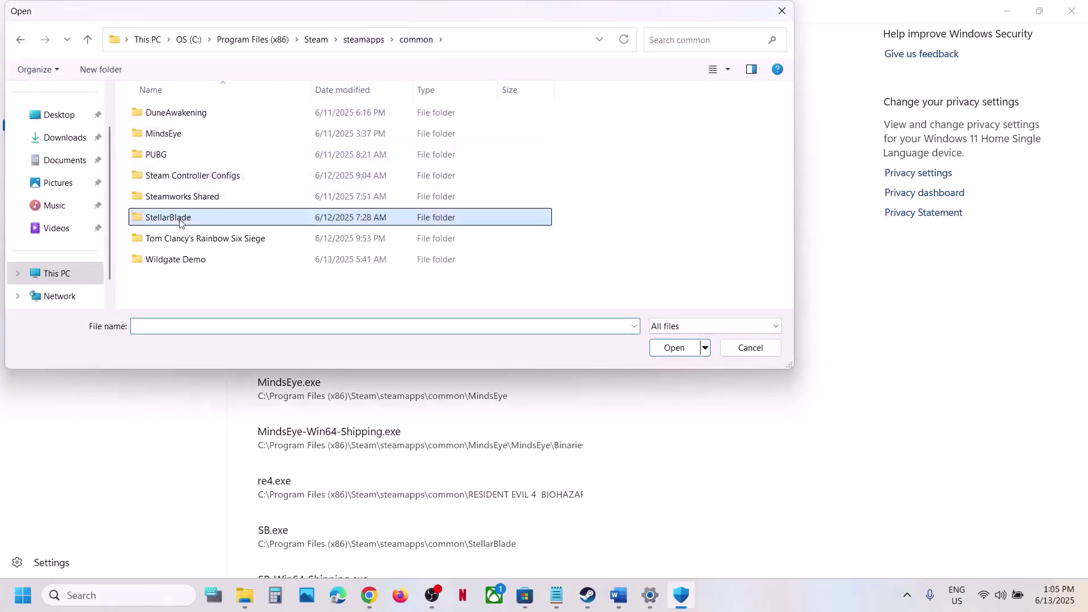
pyautogui.click(163, 238)
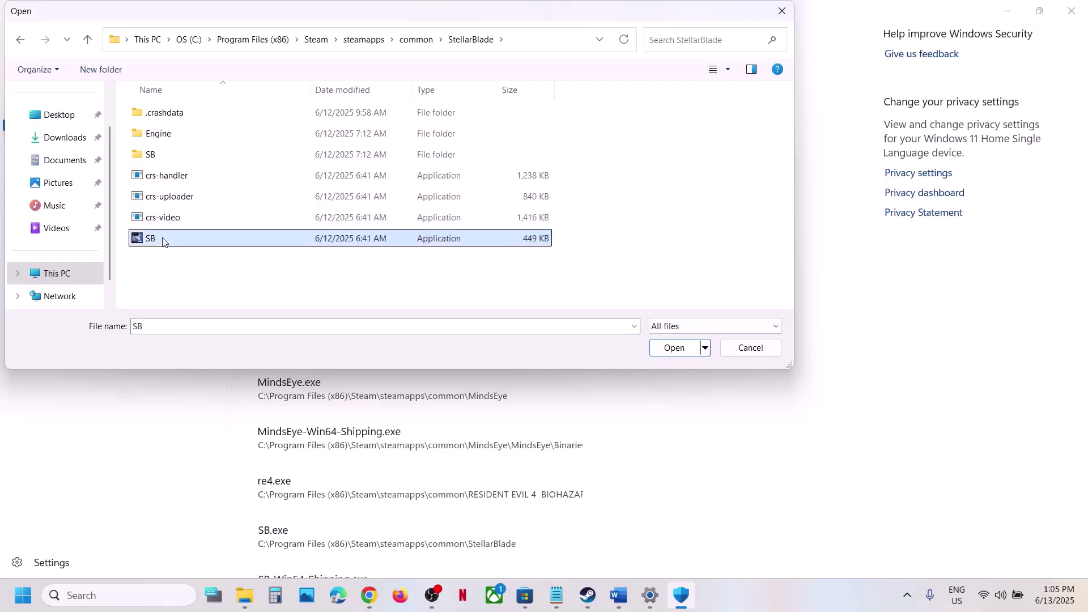
pyautogui.click(669, 350)
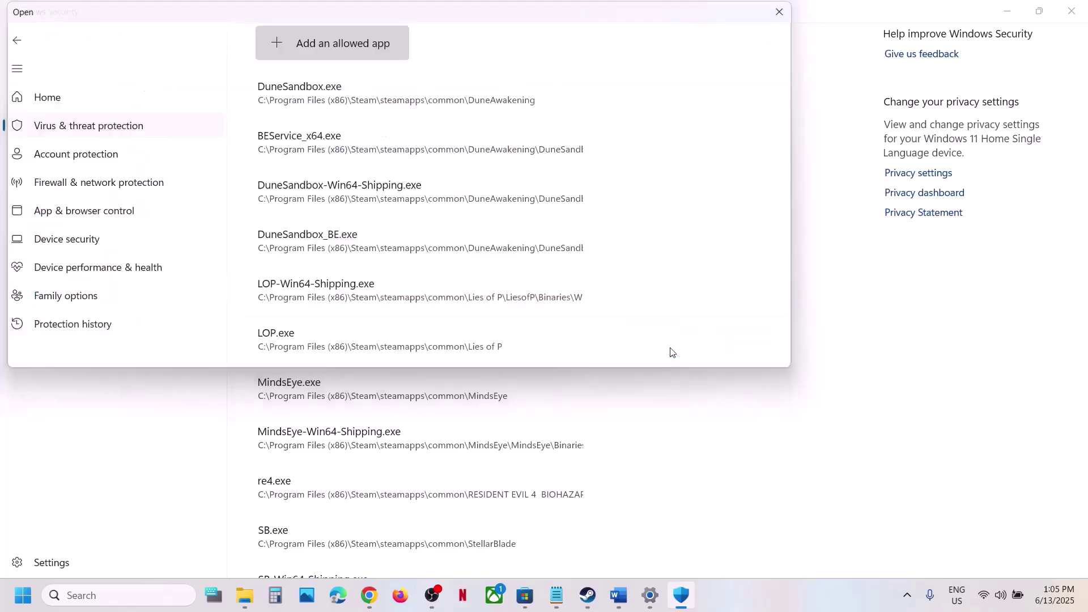
# - Allow SB-Win64-Shipping from StellarBlade\SB\Binaries\Win64 through Controlled folder access as well
pyautogui.click(344, 45)
pyautogui.click(317, 100)
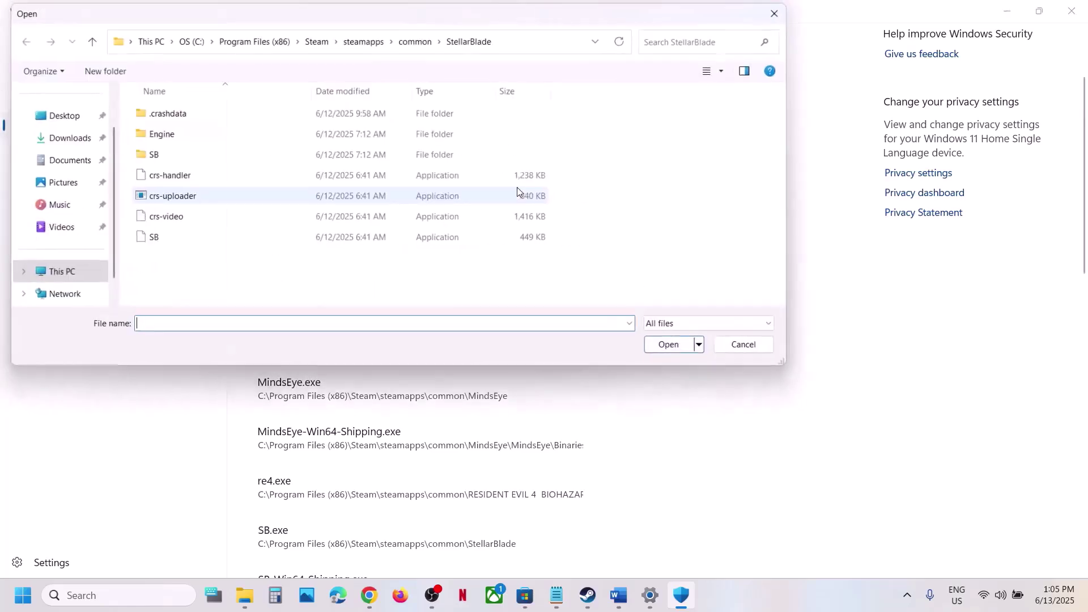
pyautogui.doubleClick(182, 153)
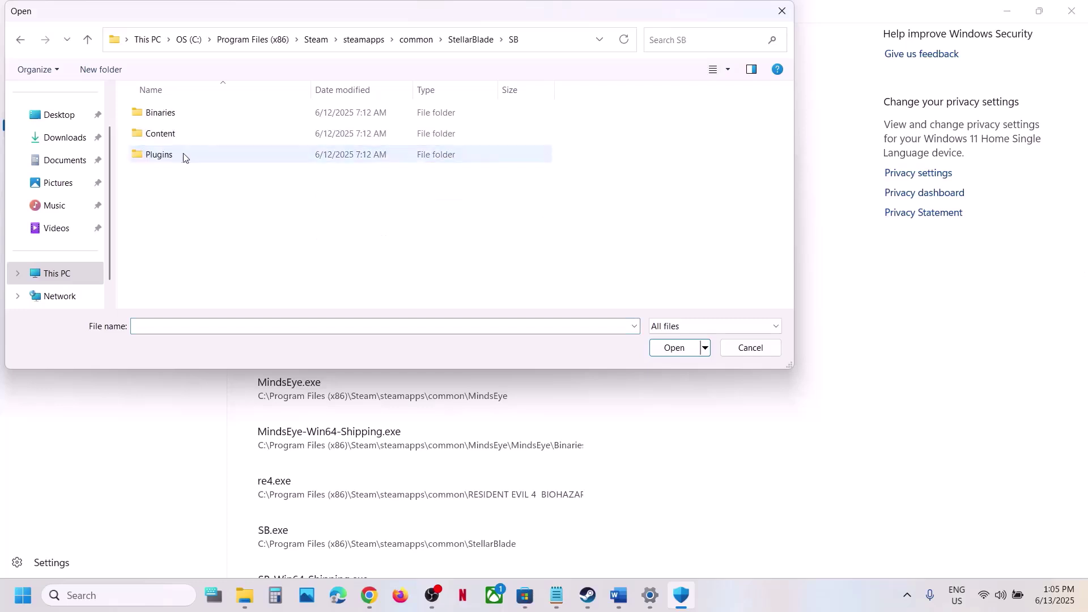
pyautogui.doubleClick(170, 114)
pyautogui.doubleClick(170, 114)
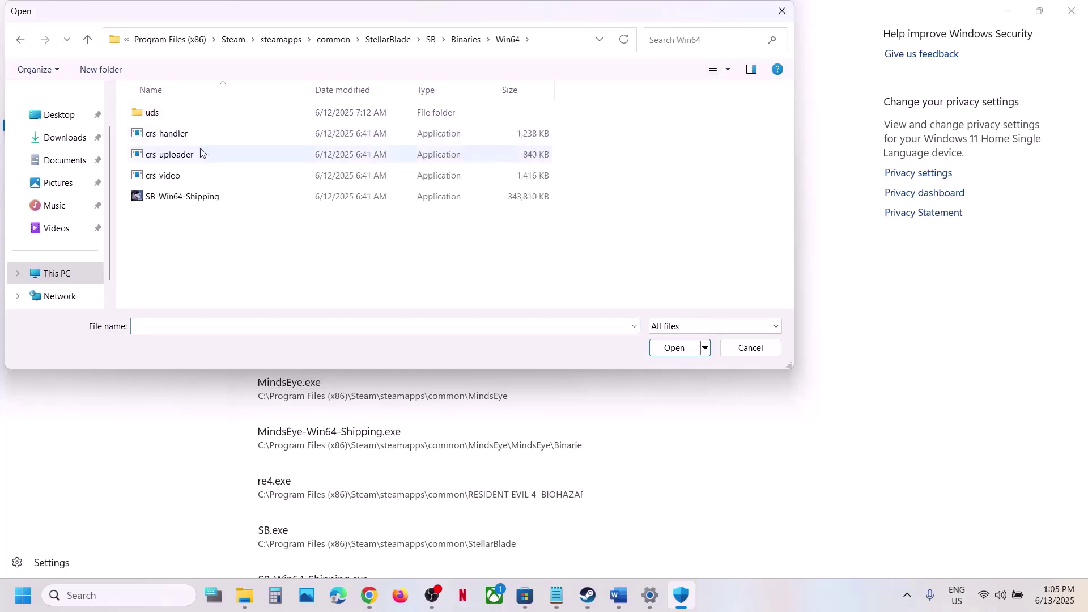
pyautogui.doubleClick(193, 201)
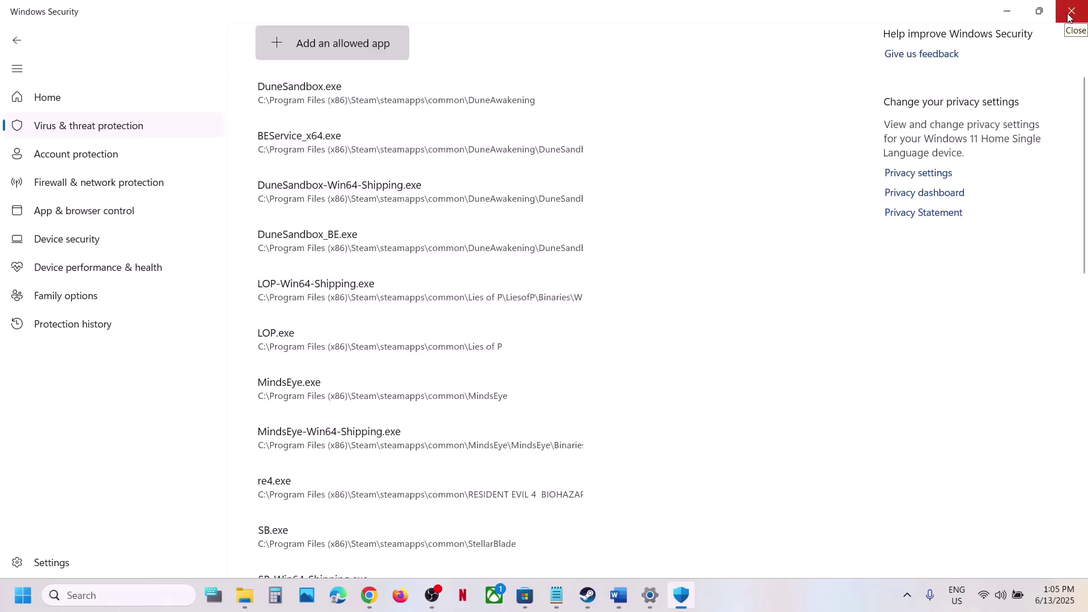
# - Switch to Control Panel and open the list of apps allowed through Windows Defender Firewall
pyautogui.click(116, 597)
pyautogui.write('con')
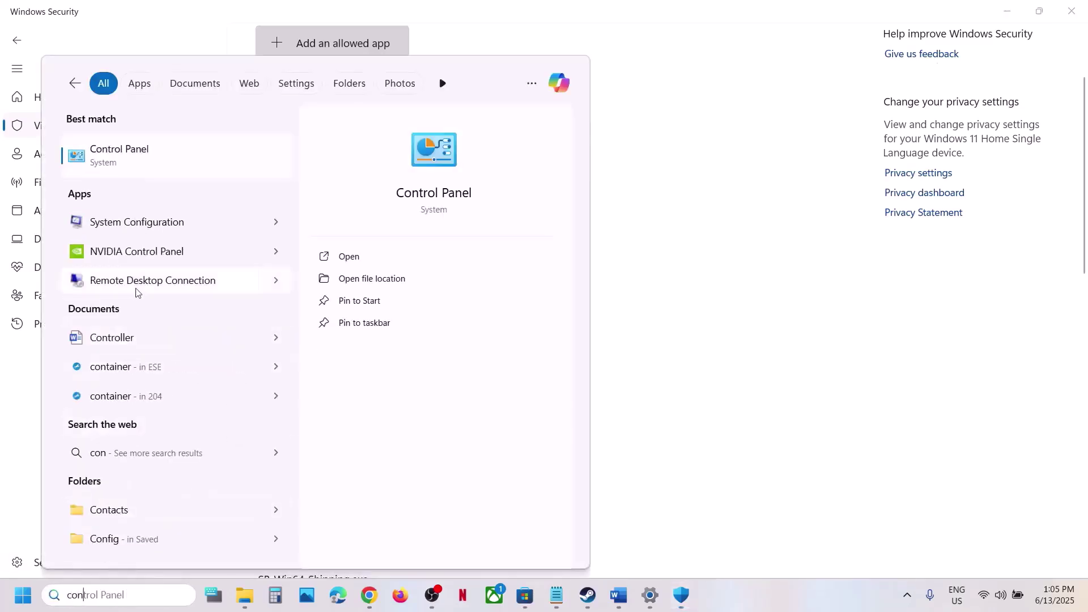
pyautogui.click(127, 159)
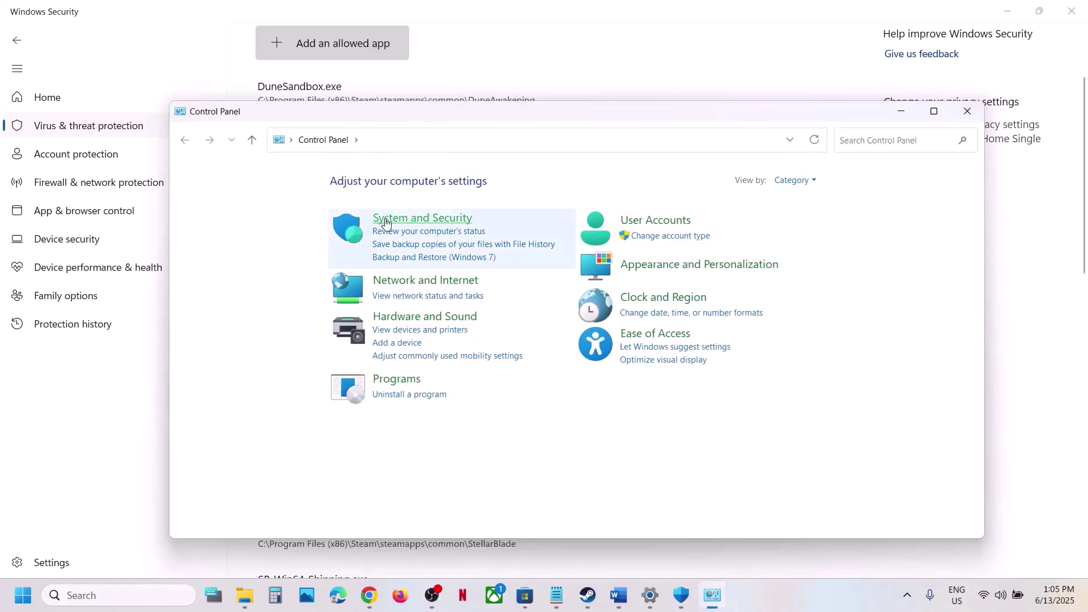
pyautogui.click(383, 219)
pyautogui.click(419, 228)
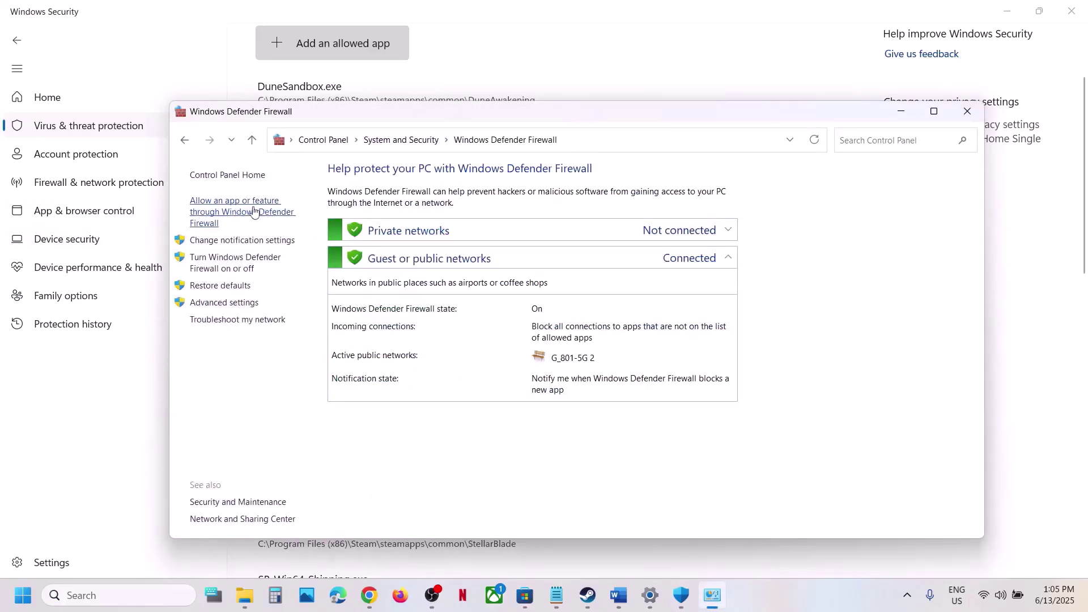
pyautogui.click(250, 213)
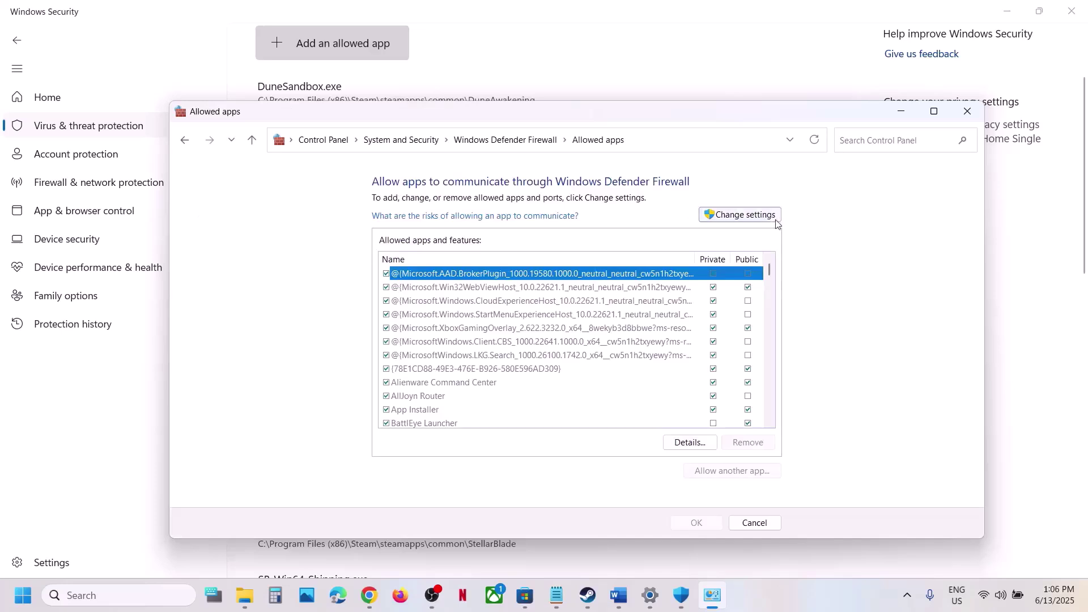
# - Try to add the SB application from the steamapps\common\StellarBlade folder to the firewall's allowed apps
pyautogui.click(735, 472)
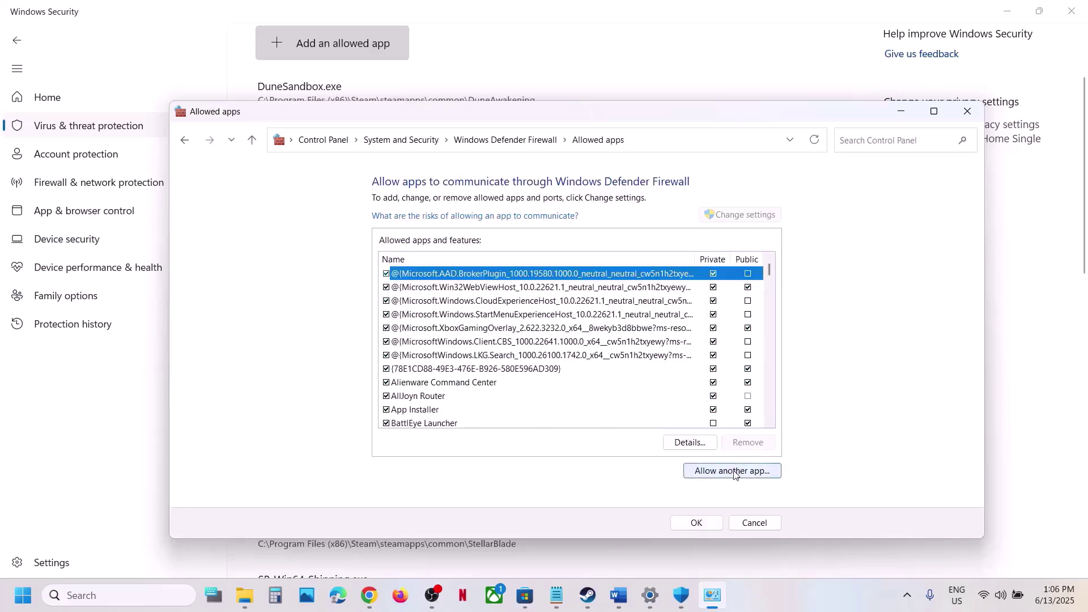
pyautogui.click(664, 398)
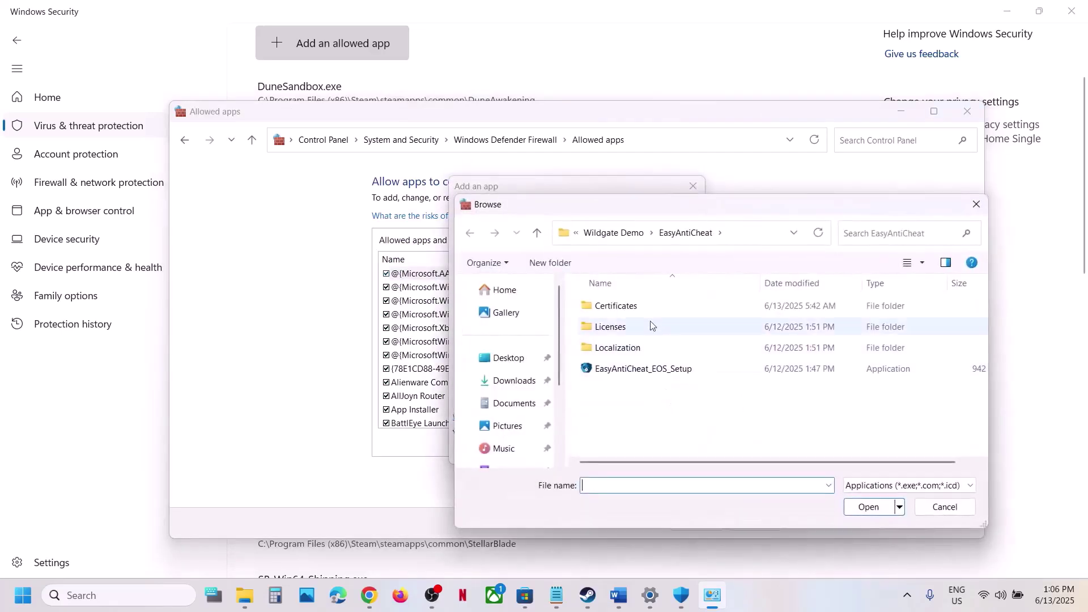
pyautogui.click(618, 238)
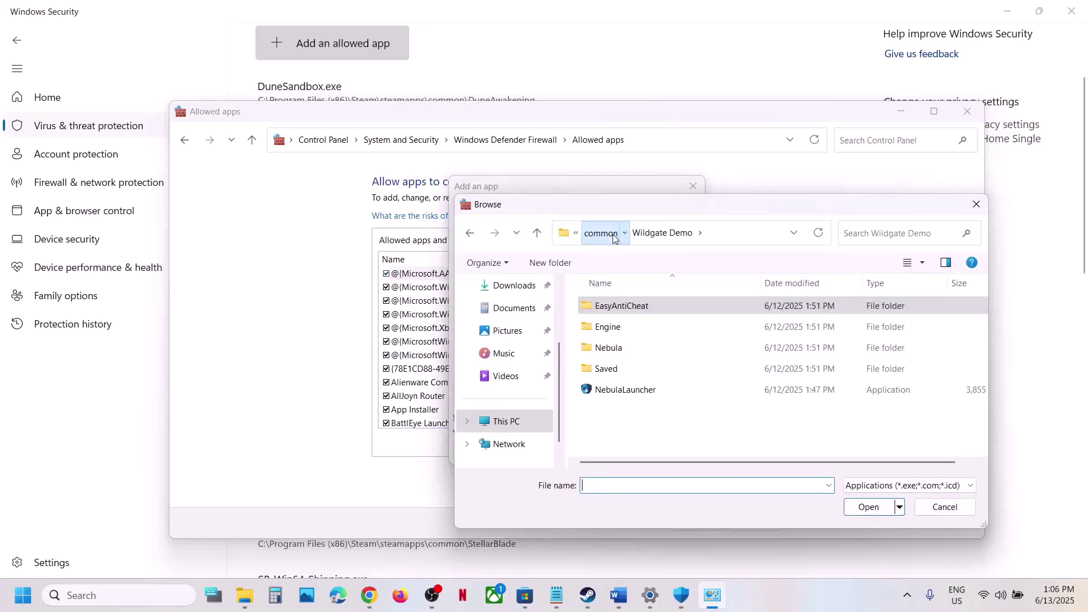
pyautogui.click(618, 238)
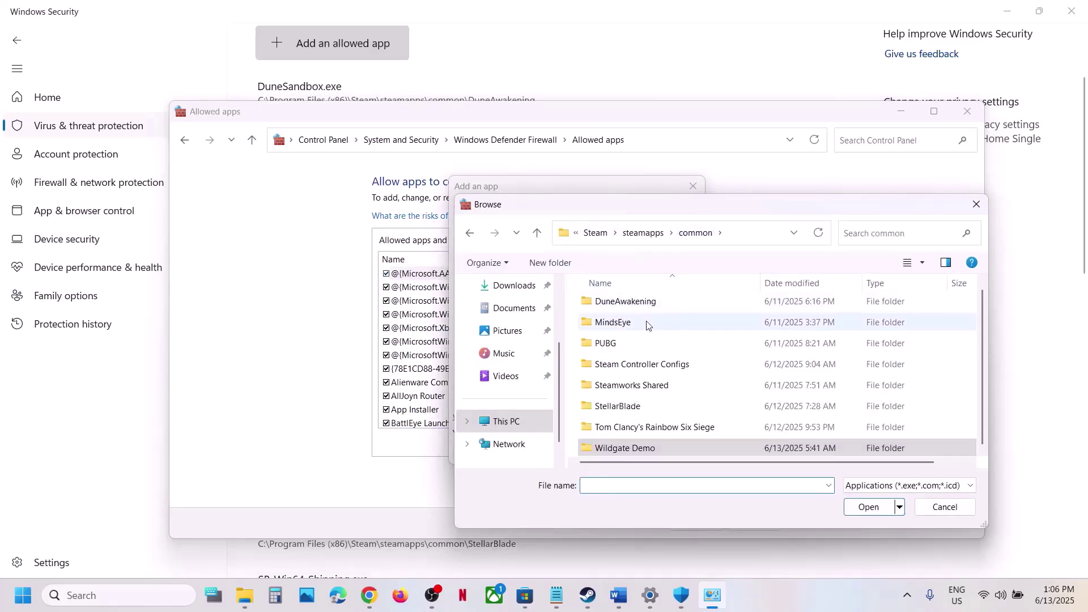
pyautogui.doubleClick(644, 403)
pyautogui.doubleClick(628, 429)
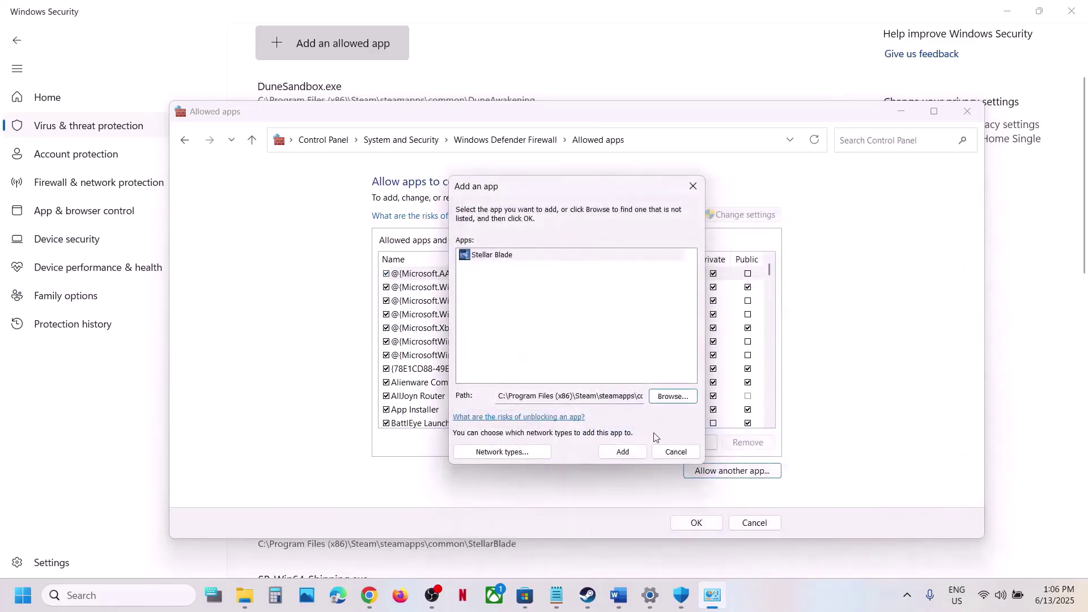
pyautogui.click(622, 451)
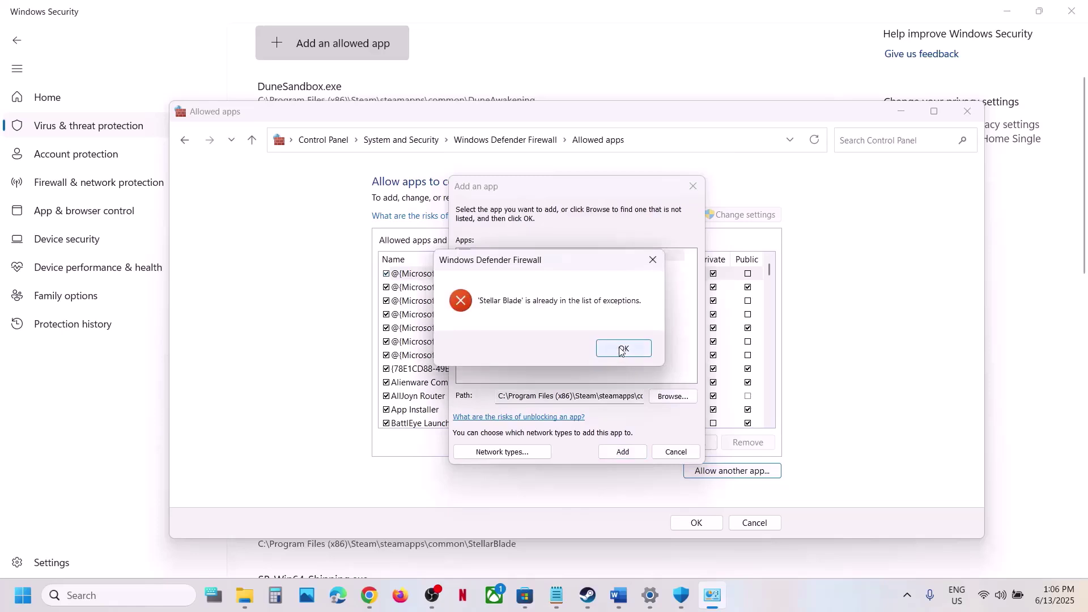
pyautogui.click(621, 349)
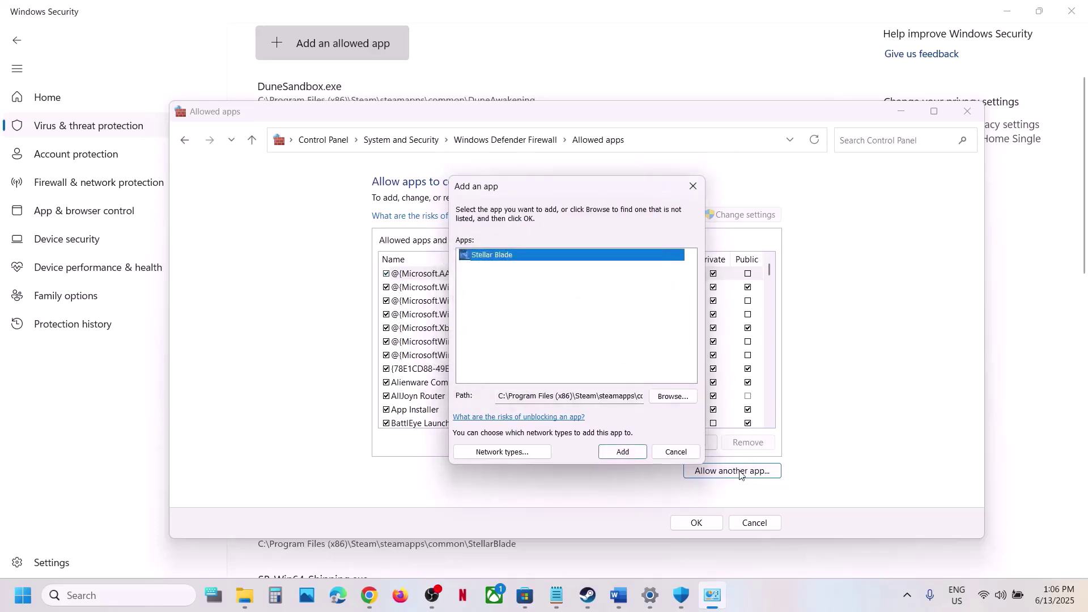
# - Try to add SB-Win64-Shipping from StellarBlade\SB\Binaries\Win64 to the firewall's allowed apps, and close the Add an app dialog
pyautogui.click(683, 395)
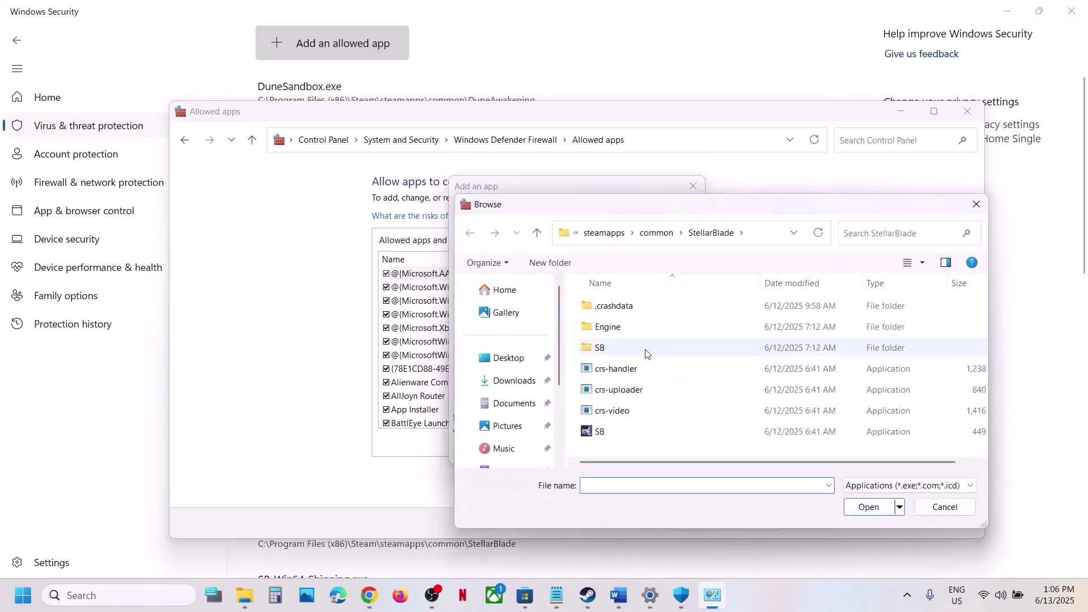
pyautogui.doubleClick(618, 346)
pyautogui.doubleClick(613, 307)
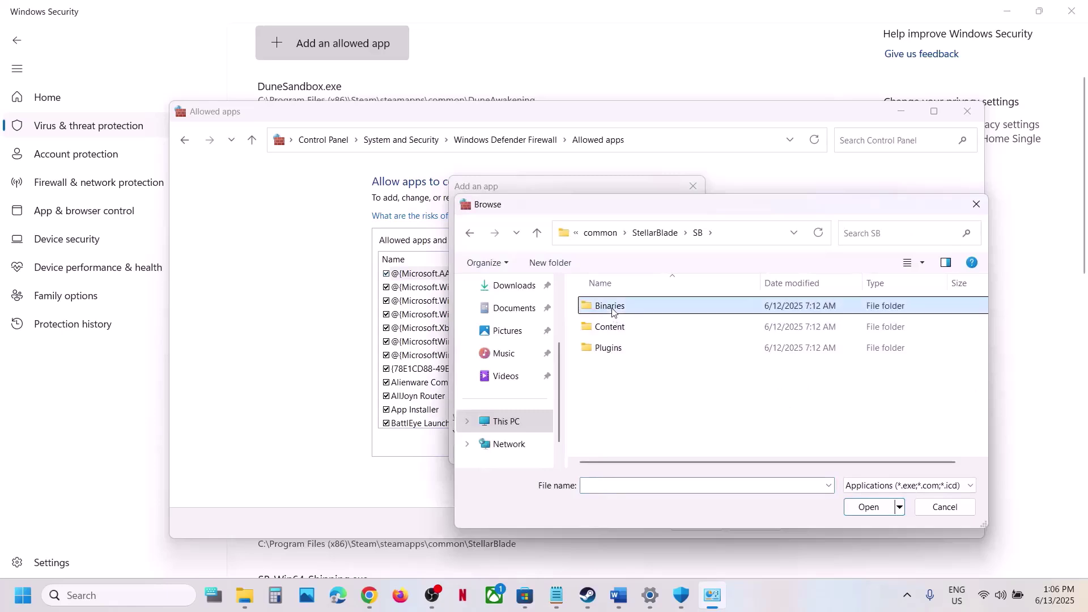
pyautogui.click(612, 311)
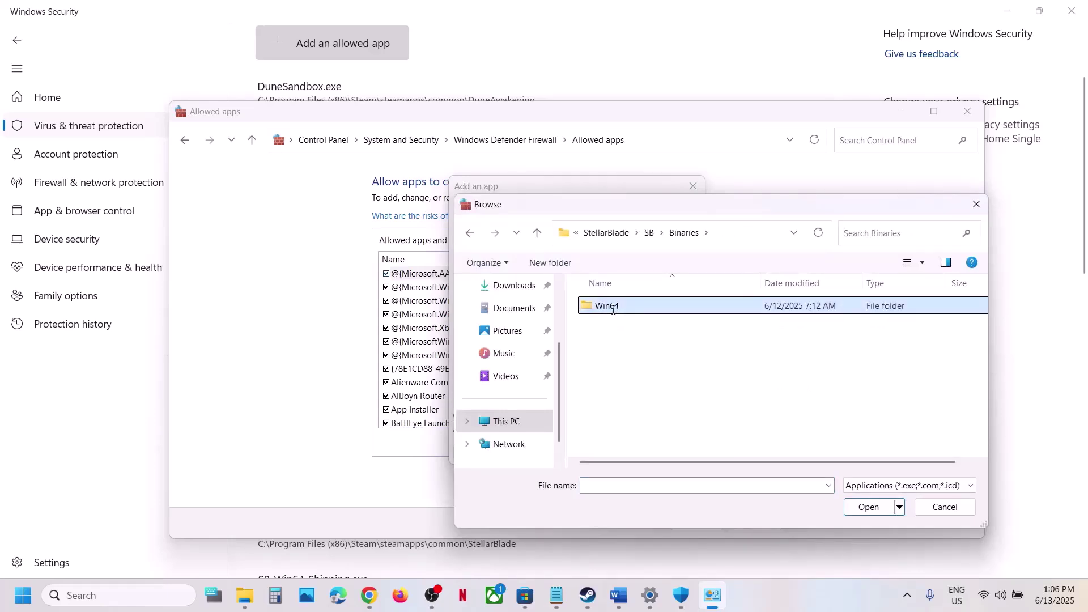
pyautogui.doubleClick(652, 308)
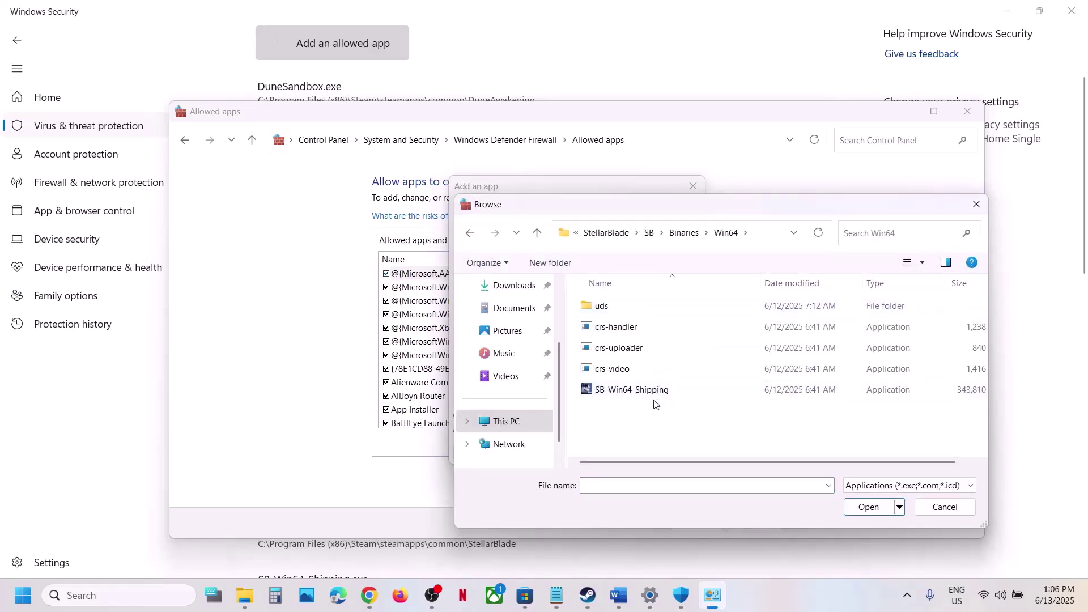
pyautogui.click(633, 391)
pyautogui.click(866, 508)
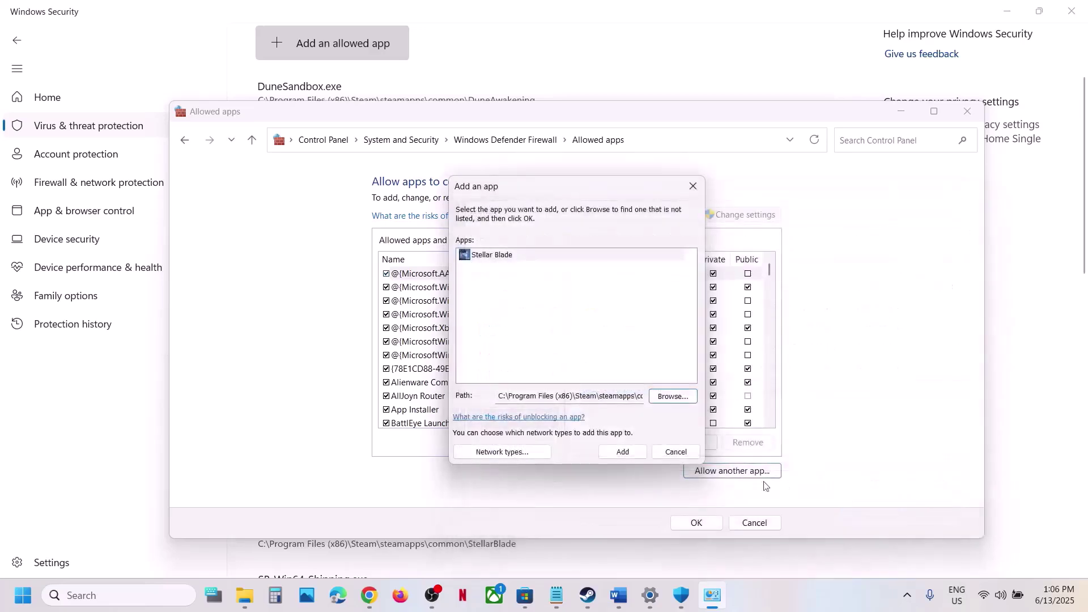
pyautogui.click(623, 452)
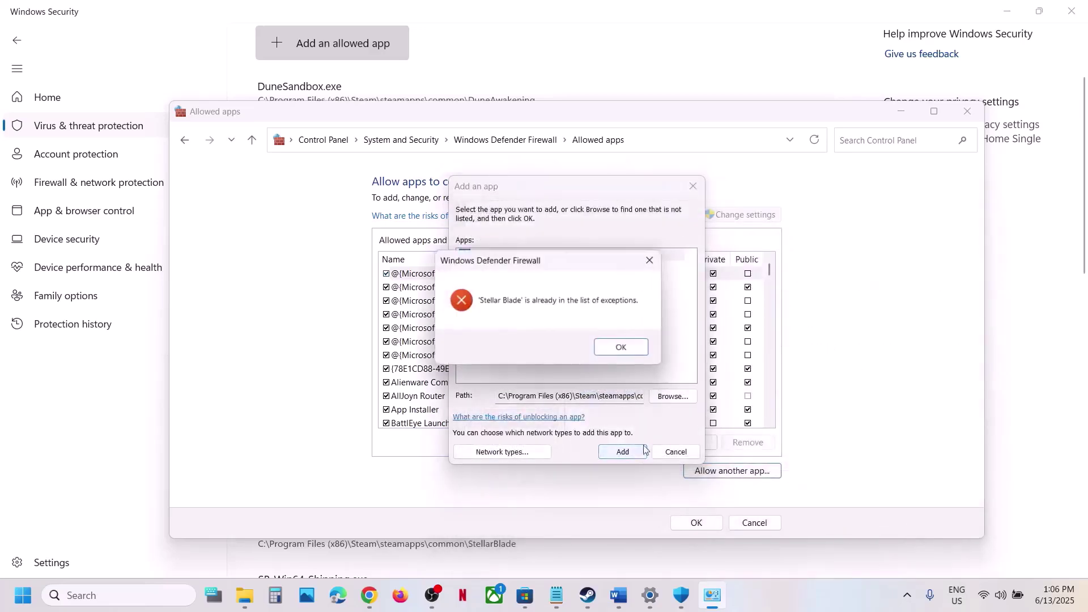
pyautogui.click(623, 345)
pyautogui.click(694, 185)
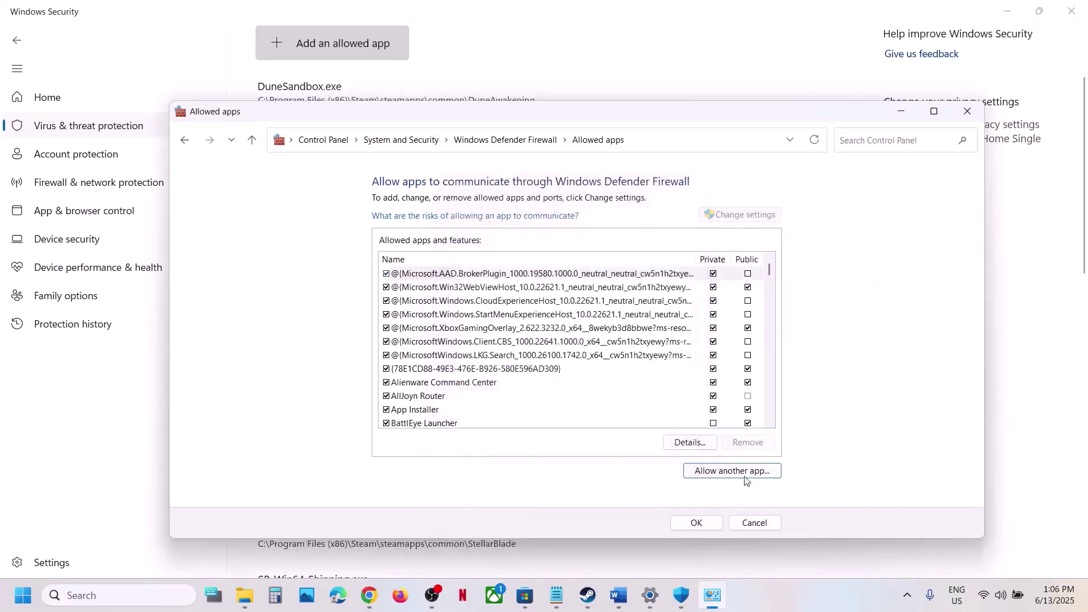
# - Close the firewall and Windows Security windows and read Step 9 in the Word notes about deleting the config folder
pyautogui.click(967, 111)
pyautogui.click(1058, 21)
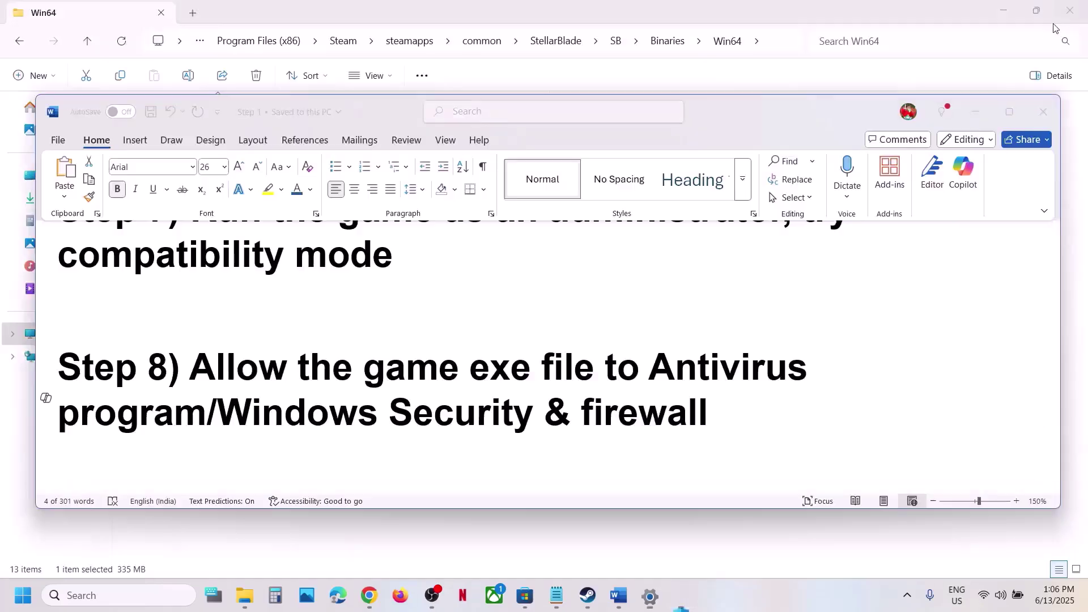
pyautogui.scroll(-5, 494, 327)
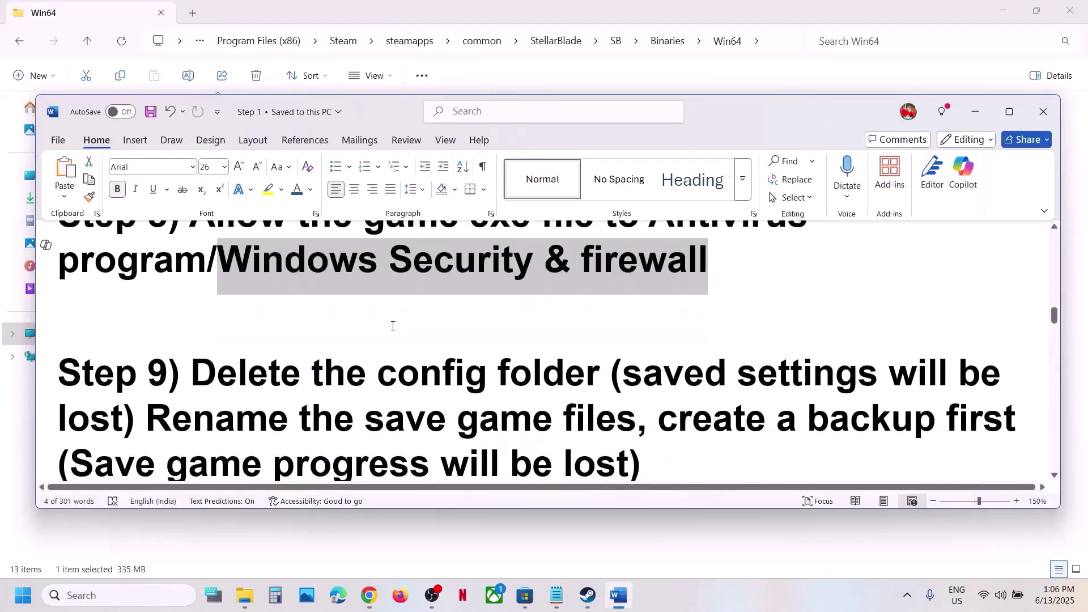
pyautogui.moveTo(192, 323); pyautogui.dragTo(632, 317)
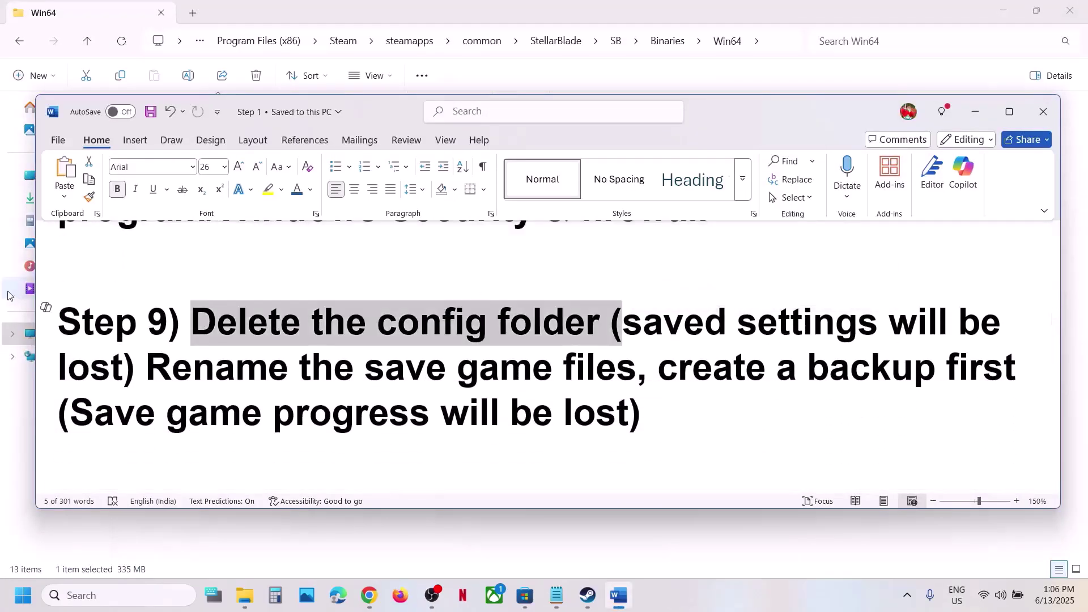
# - Switch to File Explorer, go to AppData\Local\SB\Saved in the Test user folder on drive C, and select the Config folder
pyautogui.click(23, 456)
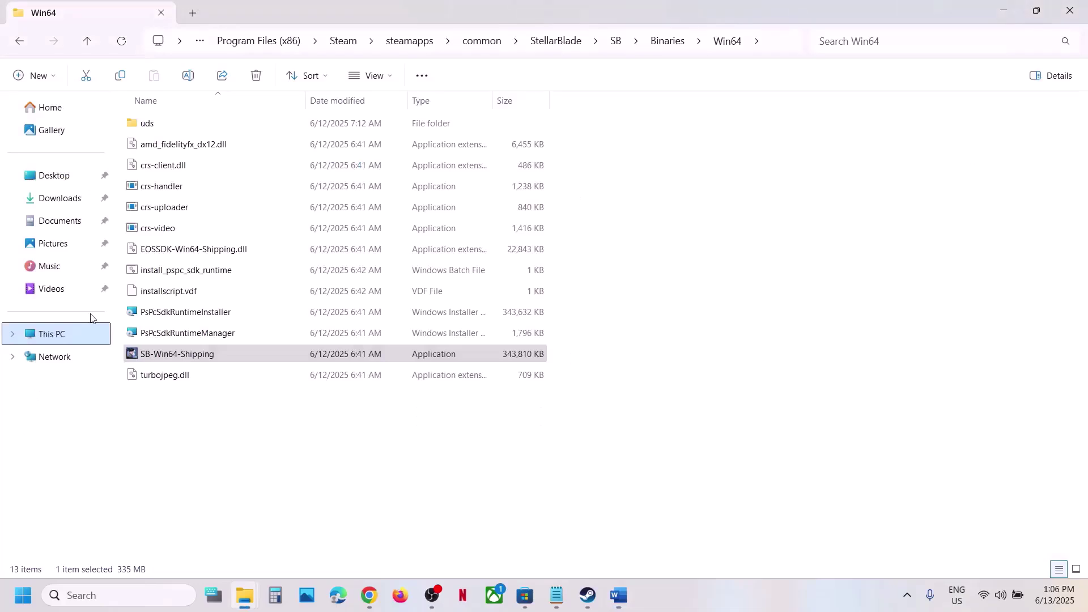
pyautogui.click(83, 336)
pyautogui.doubleClick(245, 138)
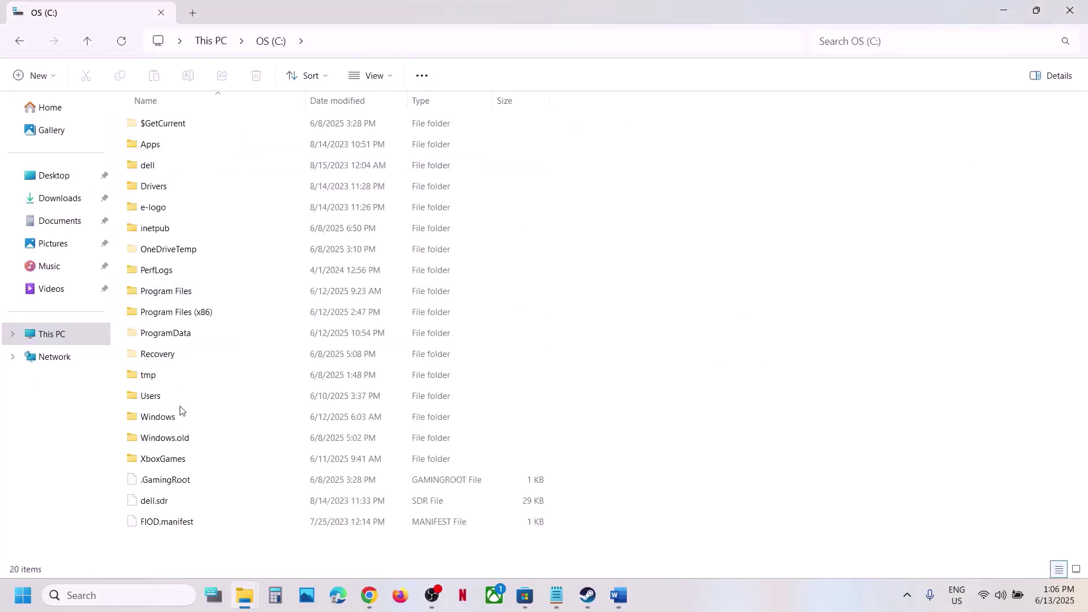
pyautogui.doubleClick(163, 402)
pyautogui.doubleClick(149, 126)
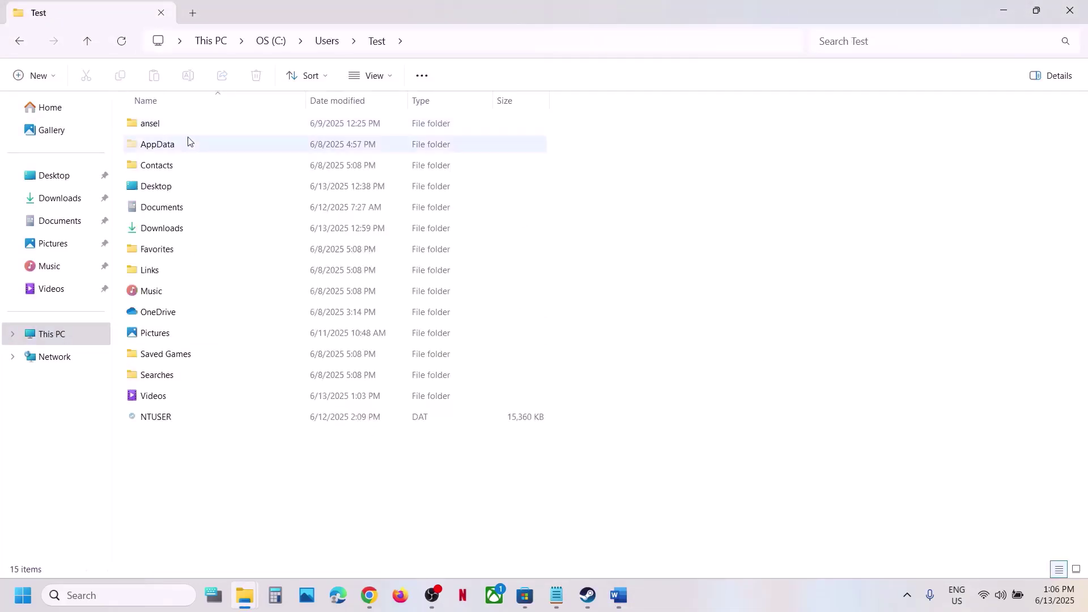
pyautogui.doubleClick(158, 143)
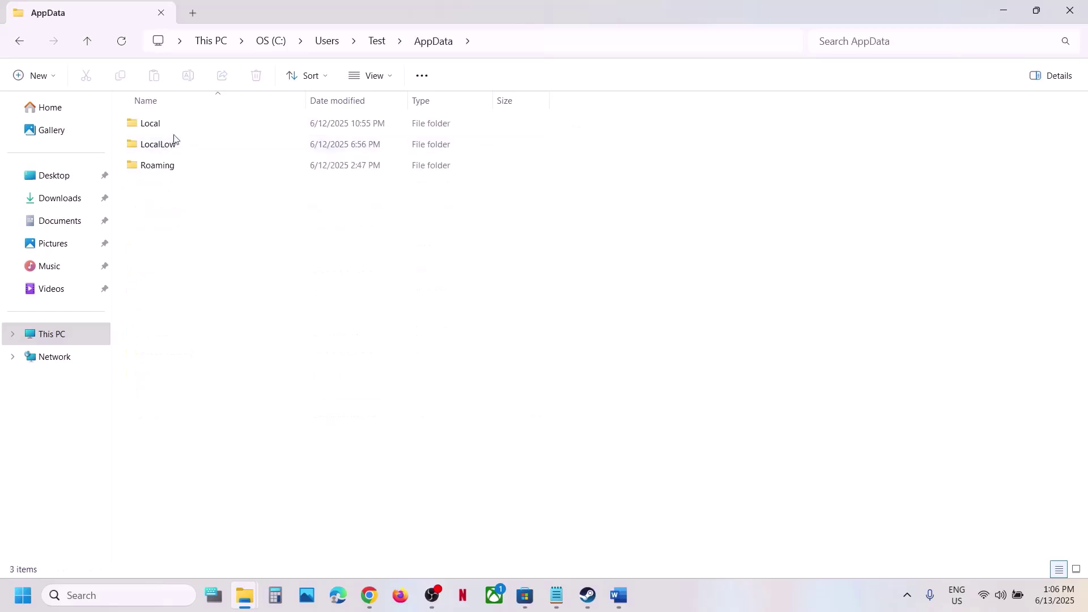
pyautogui.doubleClick(161, 129)
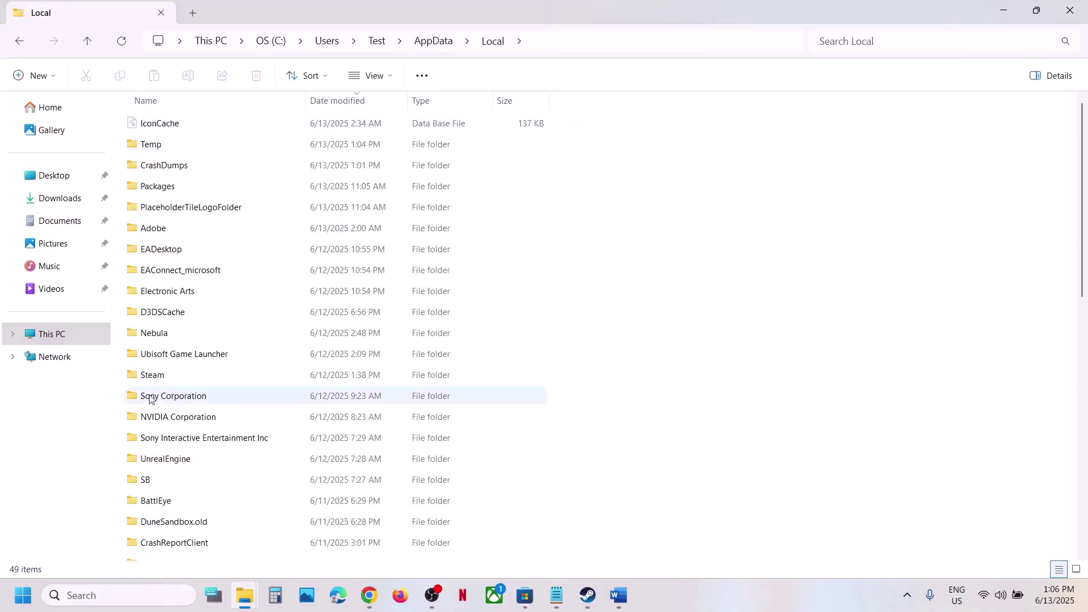
pyautogui.doubleClick(154, 479)
pyautogui.doubleClick(169, 132)
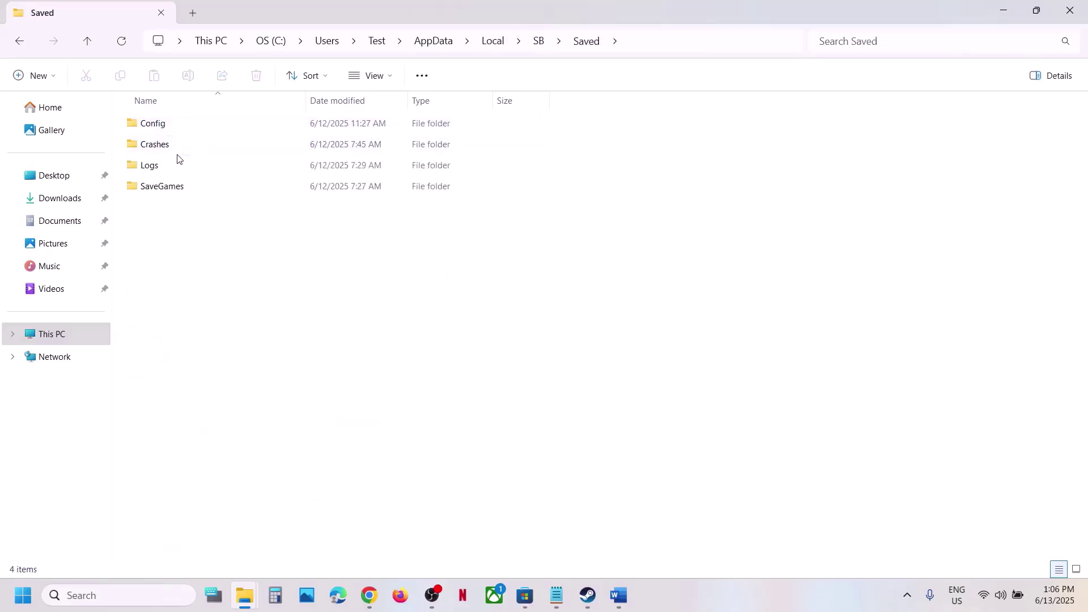
pyautogui.click(176, 131)
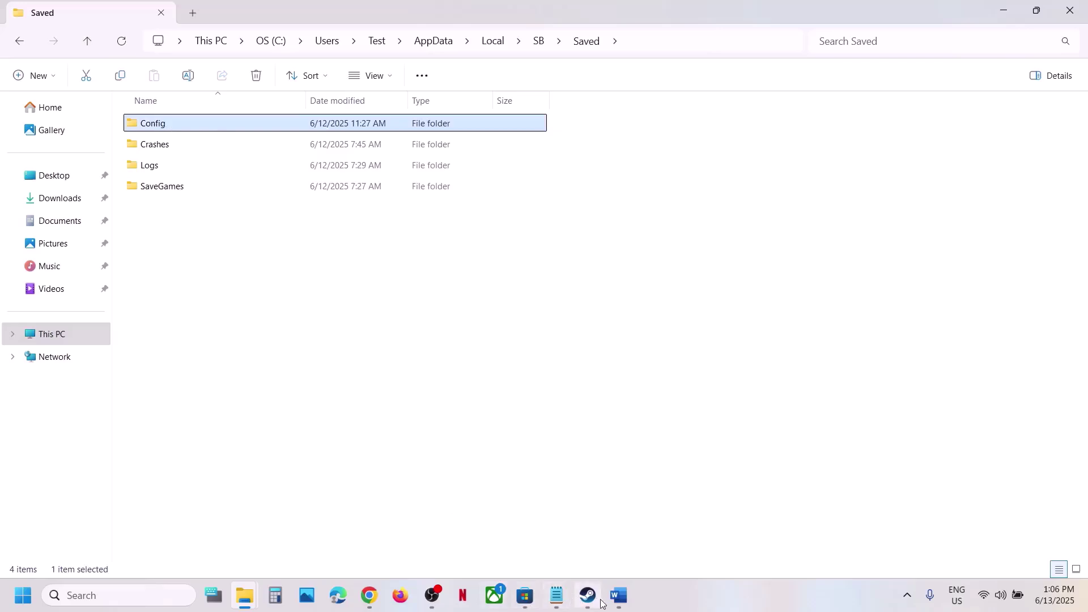
# - Read the Word notes' Step 9 warning about saved settings when deleting the config folder
pyautogui.click(619, 596)
pyautogui.click(795, 325)
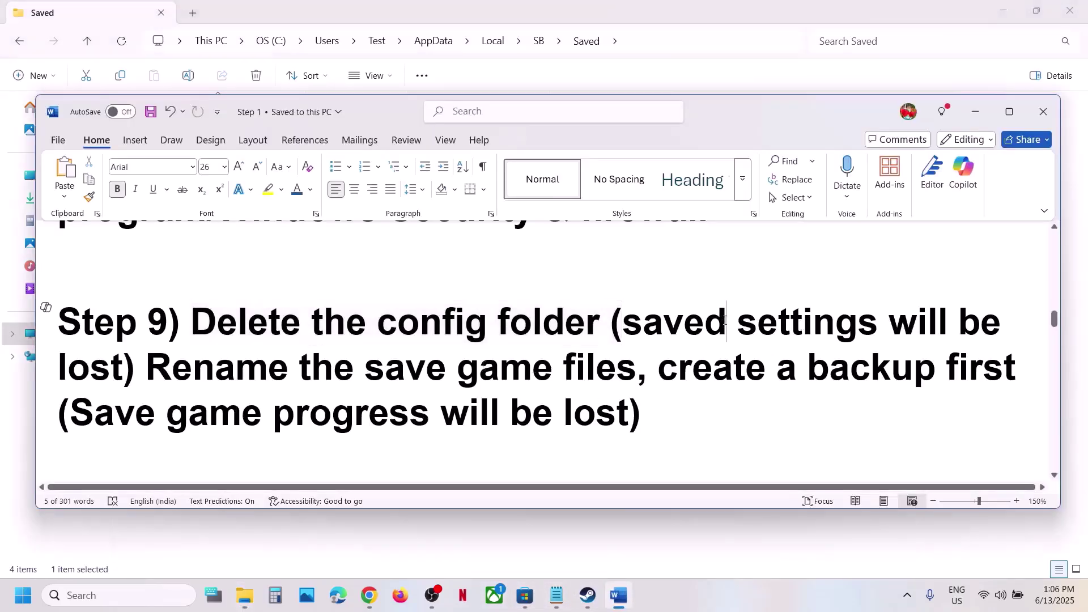
pyautogui.moveTo(795, 324); pyautogui.dragTo(622, 325)
pyautogui.click(23, 390)
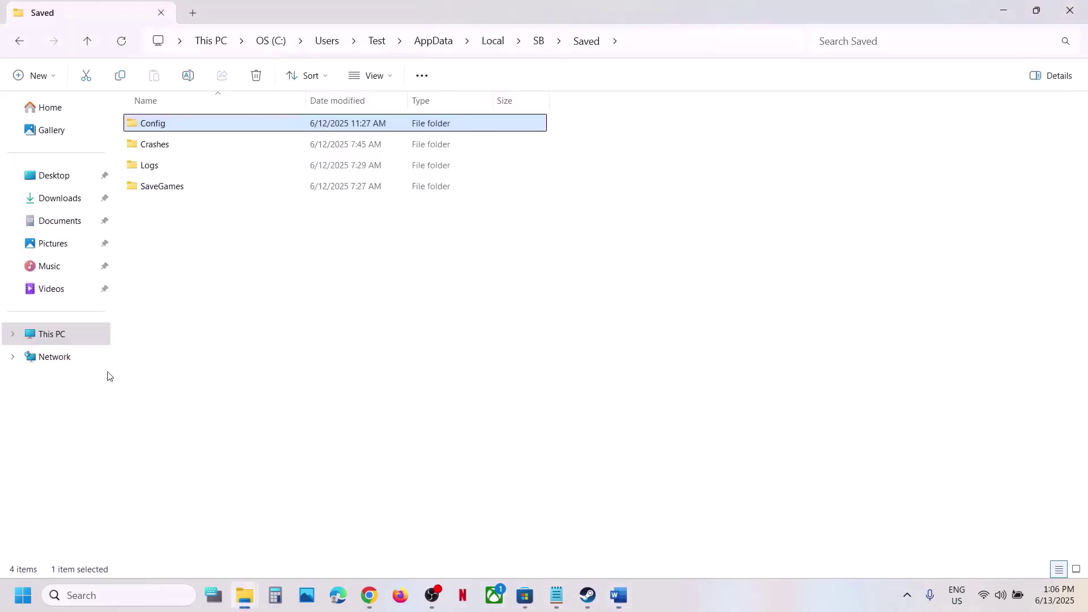
pyautogui.click(619, 595)
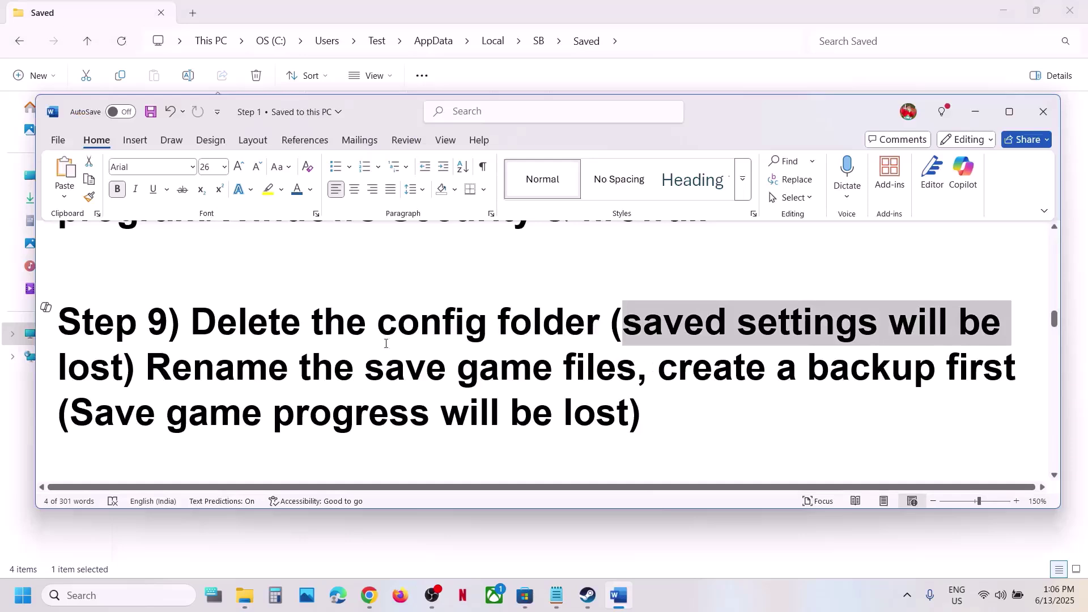
pyautogui.click(465, 323)
pyautogui.moveTo(623, 324); pyautogui.dragTo(108, 371)
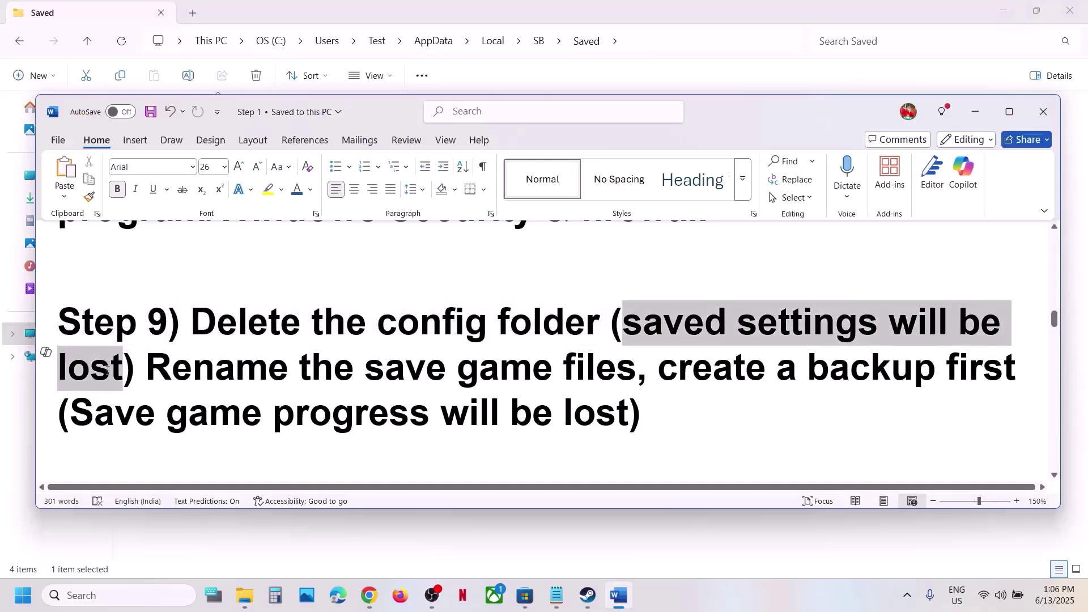
# - Return to File Explorer and delete the Config folder from SB\Saved
pyautogui.click(317, 13)
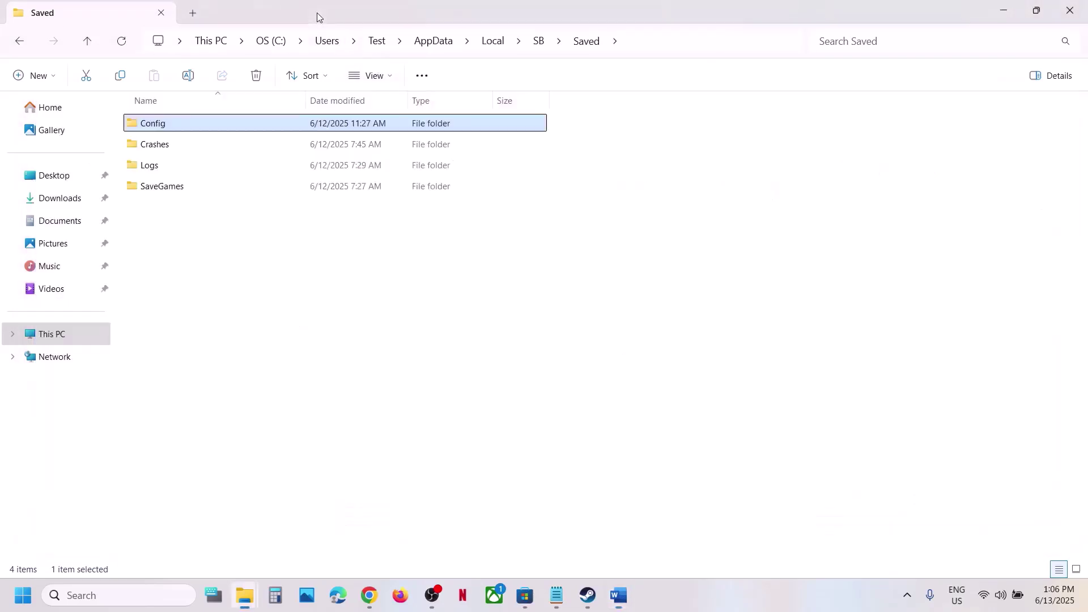
pyautogui.rightClick(177, 129)
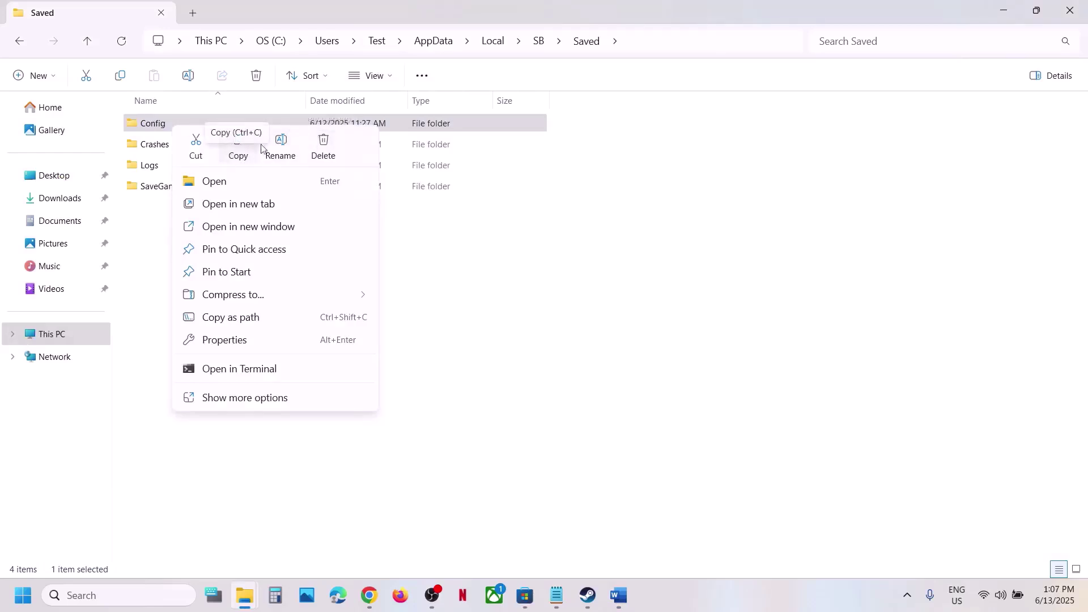
pyautogui.click(324, 148)
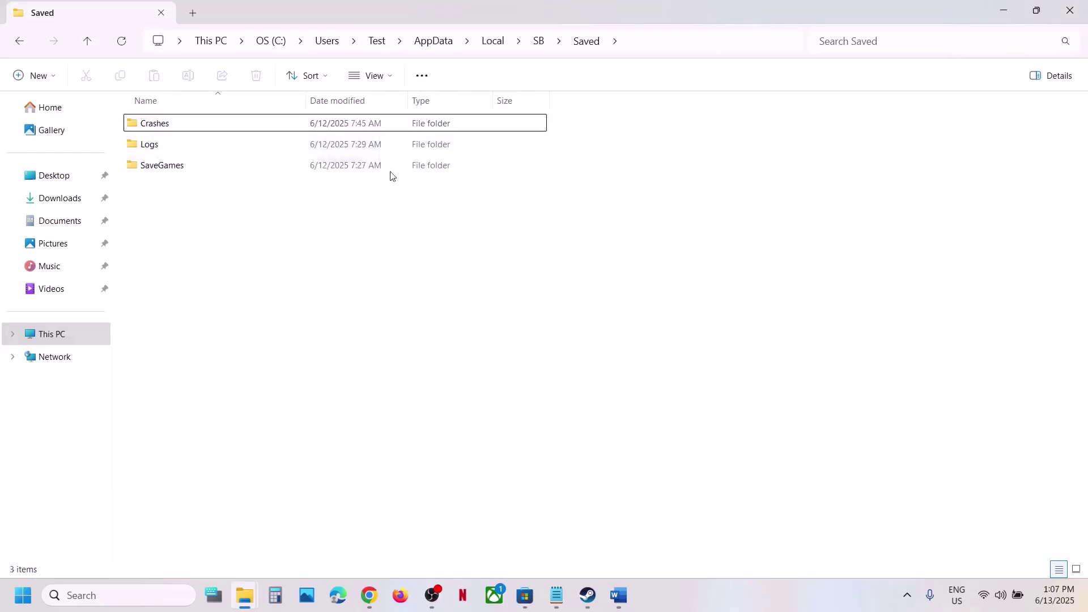
# - Read the rest of Step 9 in the Word notes about backing up and renaming the save game files
pyautogui.click(623, 592)
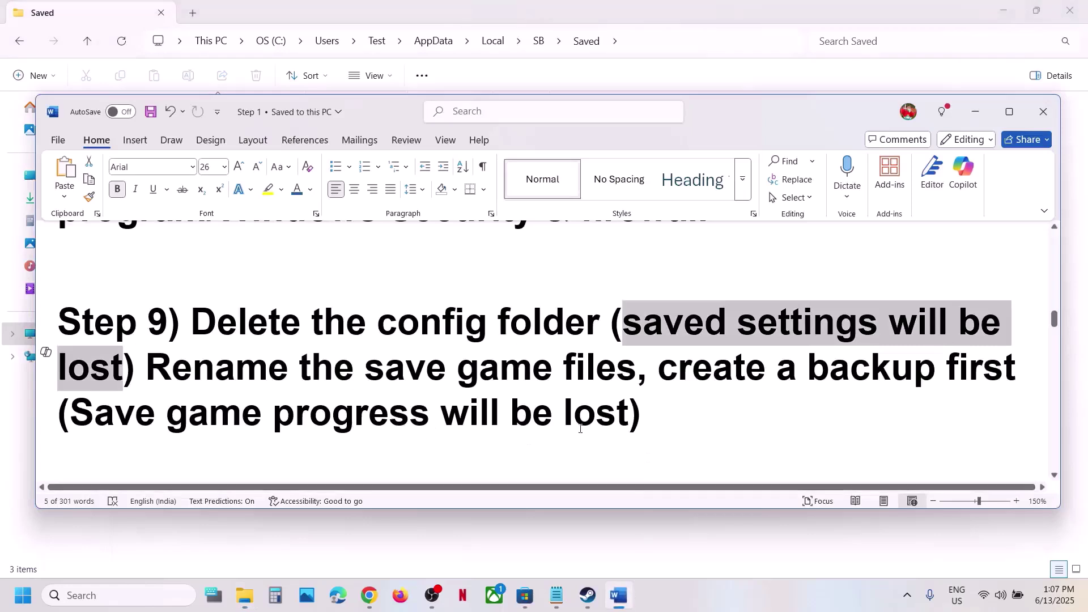
pyautogui.moveTo(163, 376); pyautogui.dragTo(561, 370)
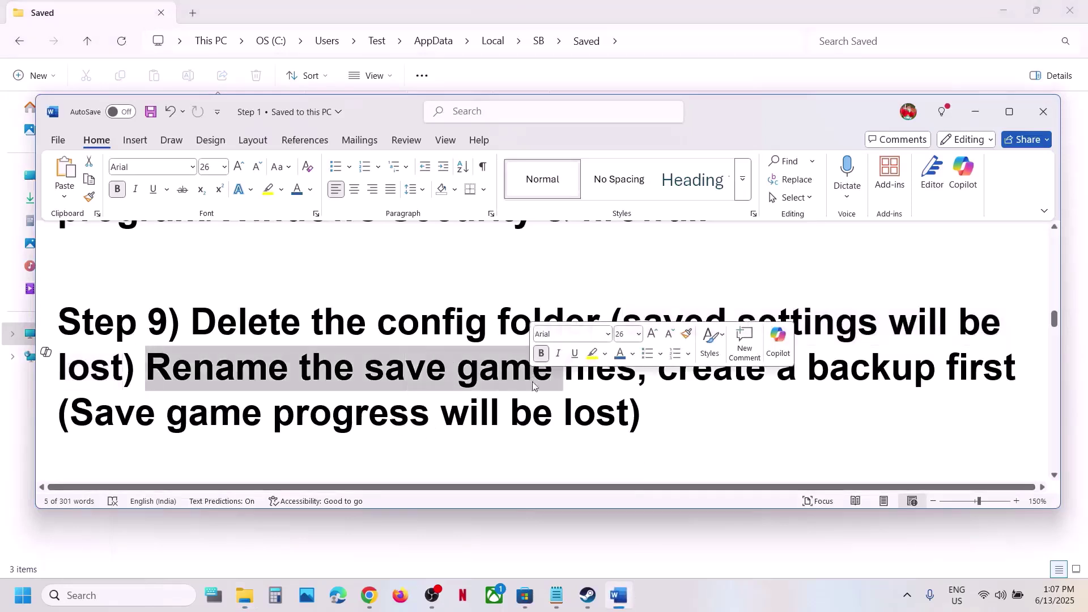
pyautogui.moveTo(71, 407); pyautogui.dragTo(642, 427)
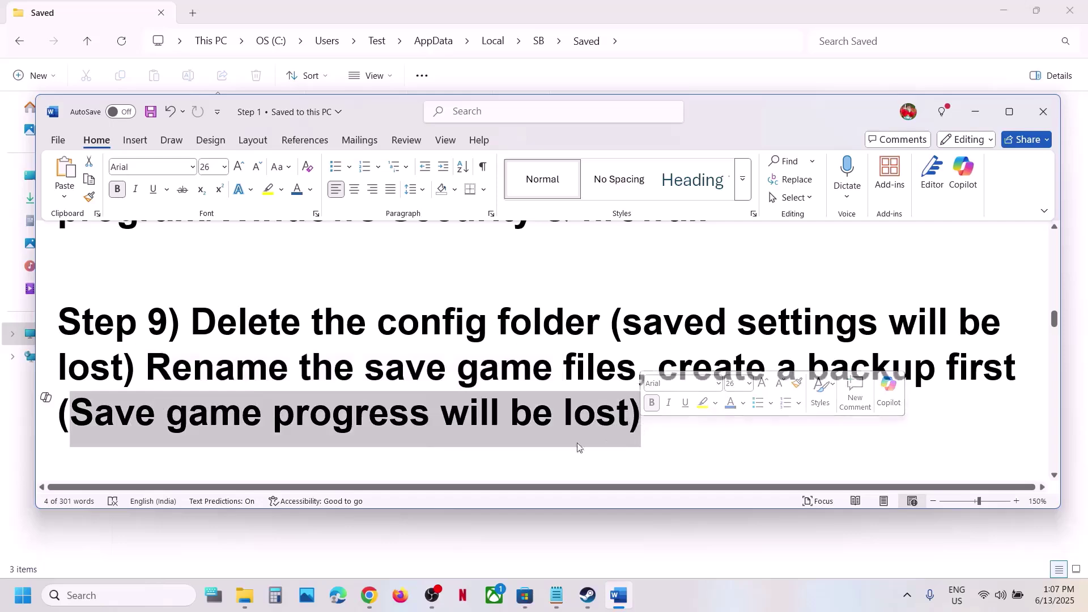
pyautogui.click(657, 382)
pyautogui.moveTo(658, 377); pyautogui.dragTo(1026, 375)
pyautogui.click(734, 424)
pyautogui.click(671, 375)
pyautogui.scroll(-5, 644, 328)
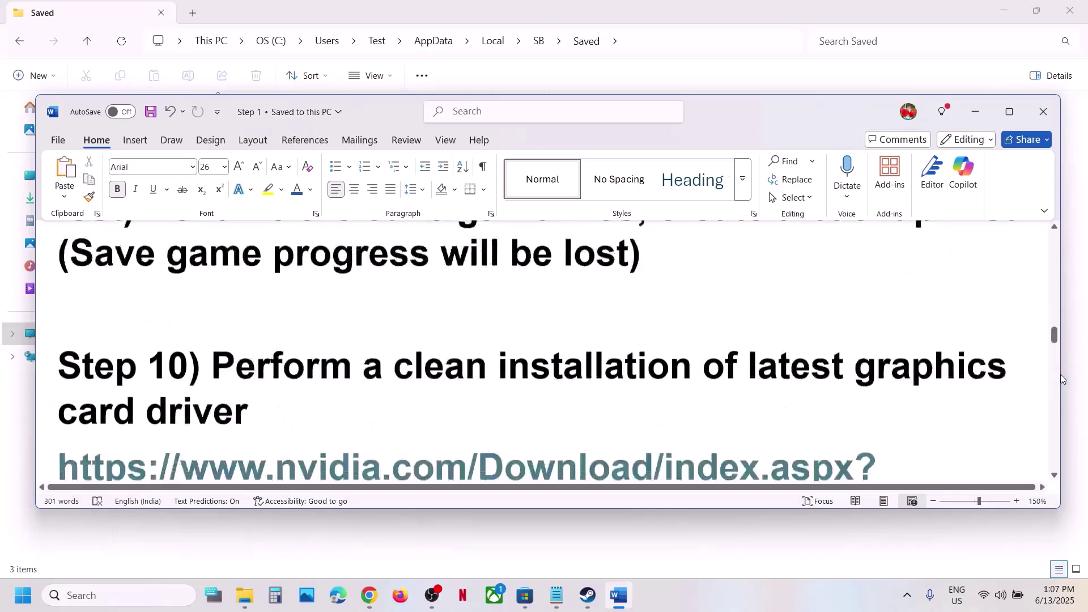
pyautogui.scroll(4, 644, 328)
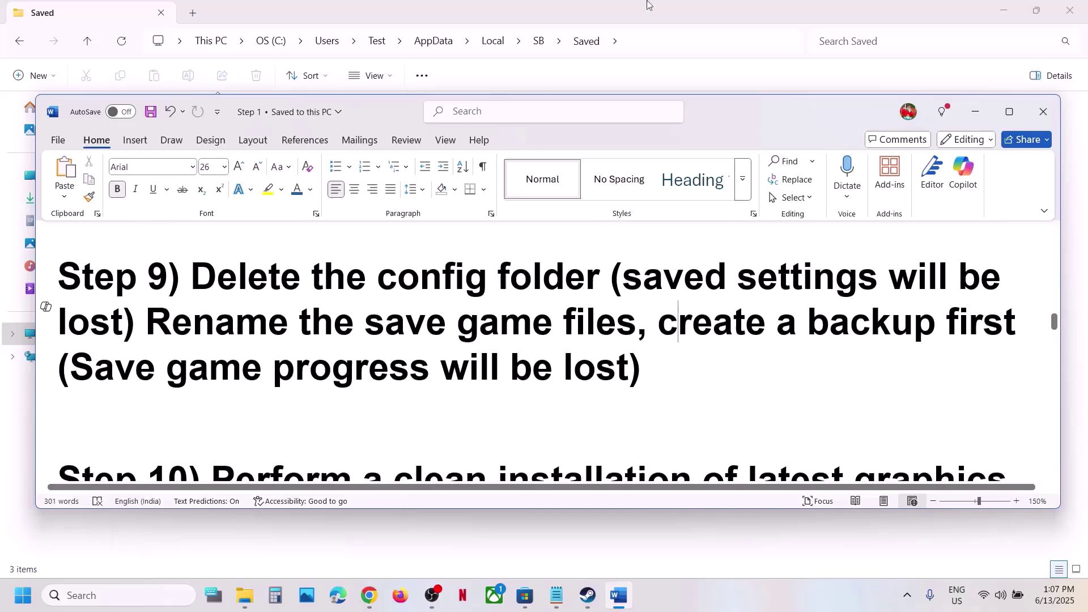
# - Copy the SB folder from AppData\Local to the desktop as a backup and place it below the MindsEye folder
pyautogui.click(617, 13)
pyautogui.click(91, 40)
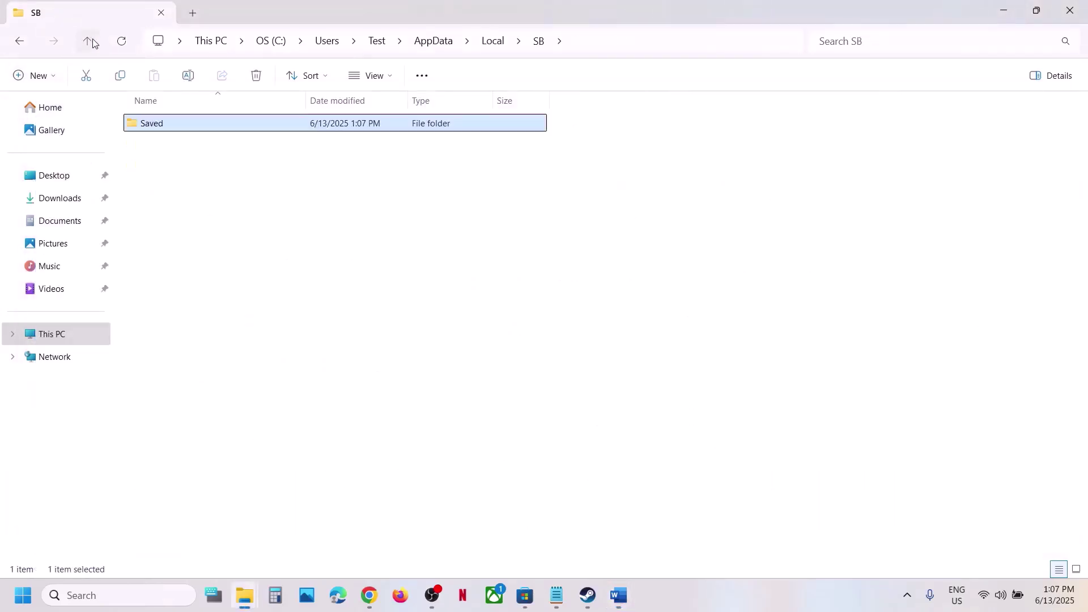
pyautogui.click(93, 39)
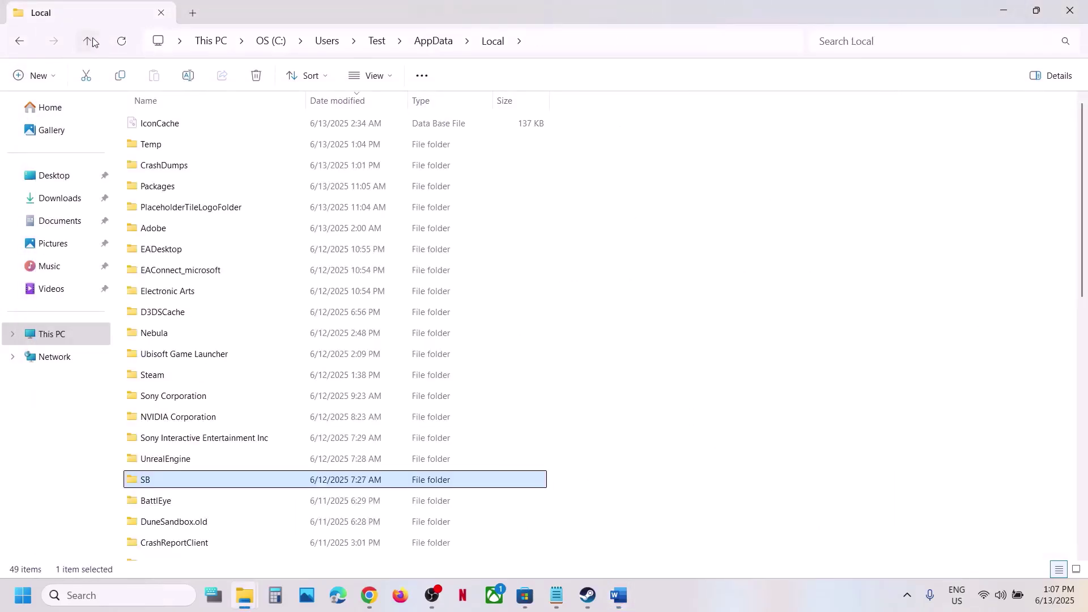
pyautogui.rightClick(169, 482)
pyautogui.click(243, 502)
pyautogui.press('super+d')
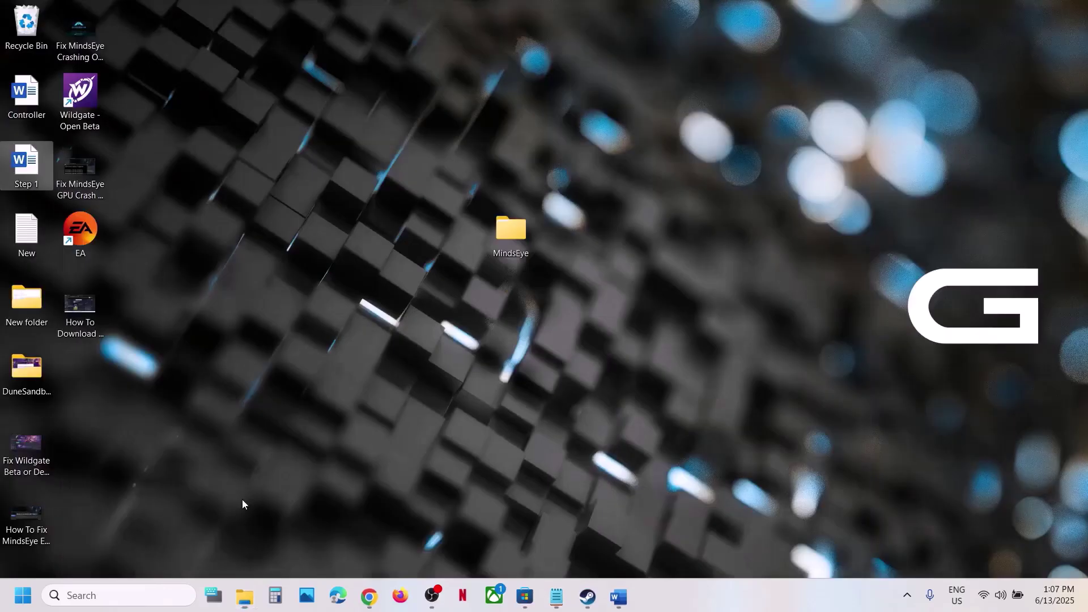
pyautogui.hotkey('ctrl', 'v')
pyautogui.moveTo(86, 378); pyautogui.dragTo(504, 301)
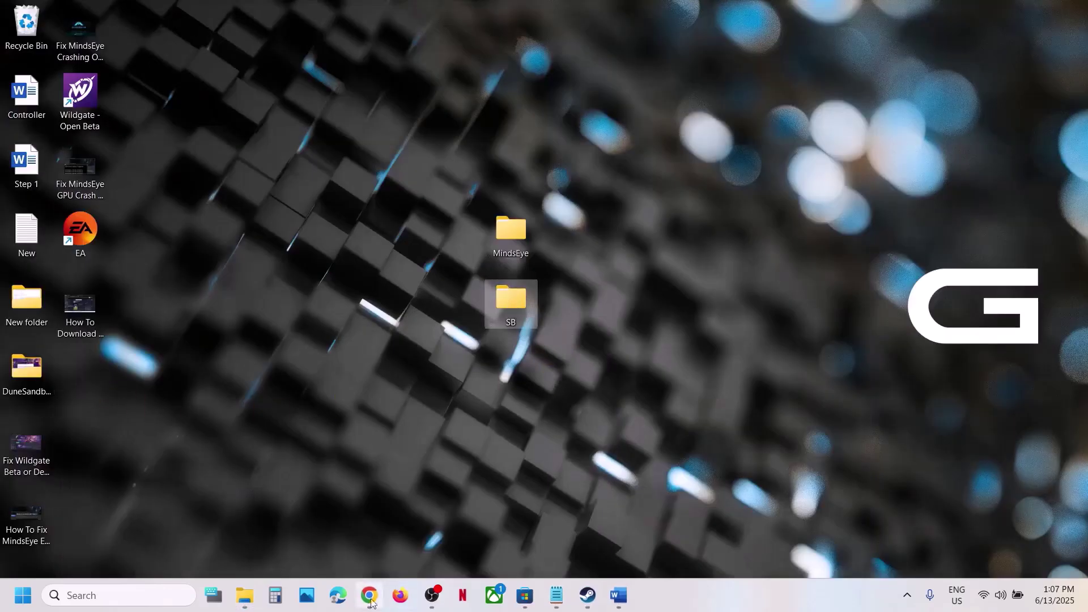
# - Return to the Local folder in File Explorer and rename the original SB folder to SB.old
pyautogui.moveTo(245, 595)
pyautogui.click(360, 517)
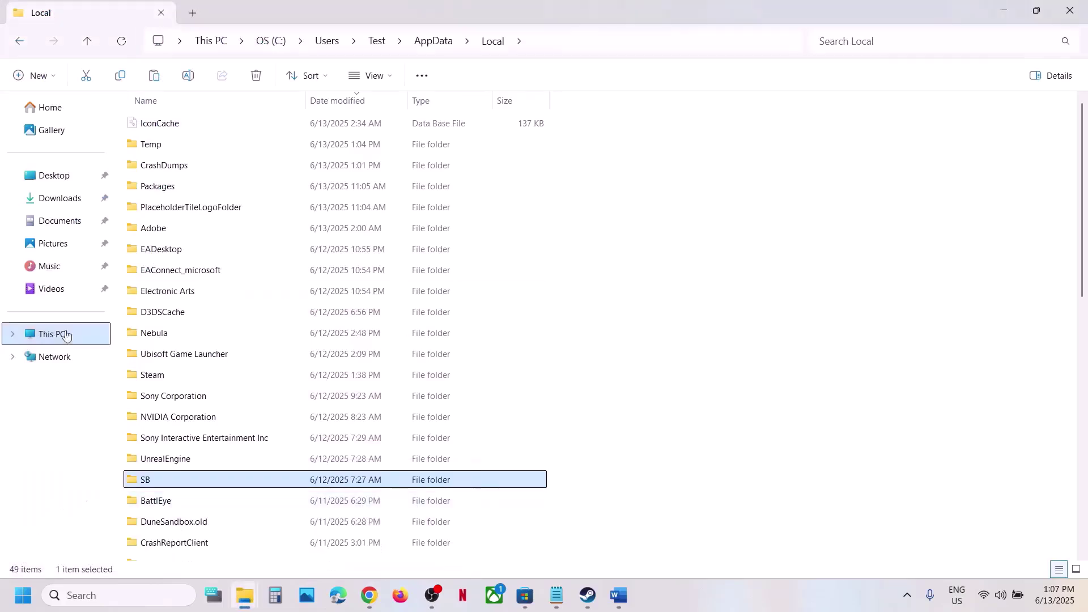
pyautogui.rightClick(153, 486)
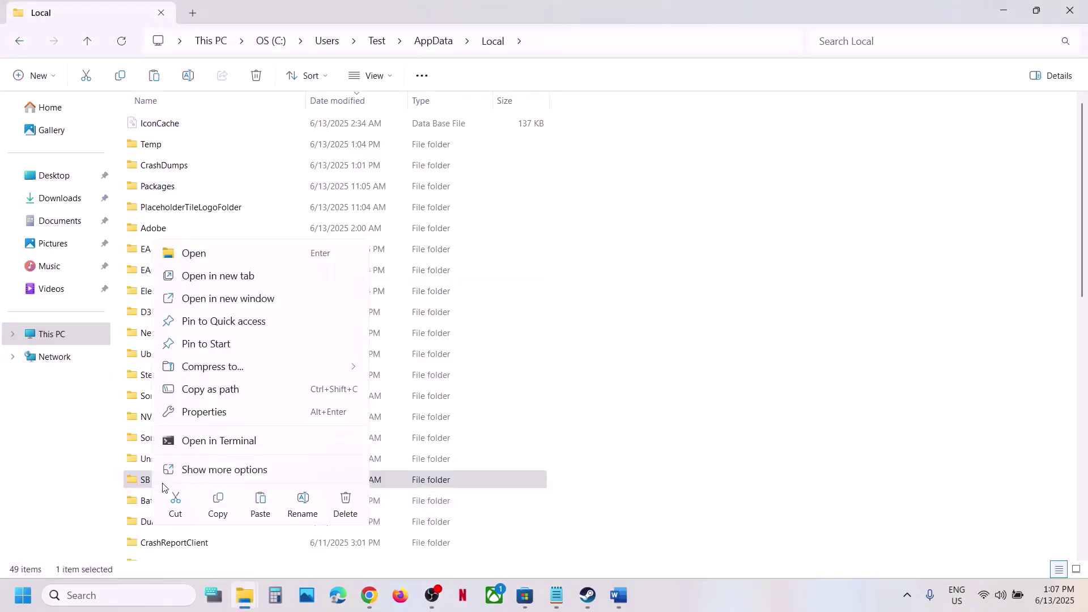
pyautogui.click(304, 504)
pyautogui.press('End')
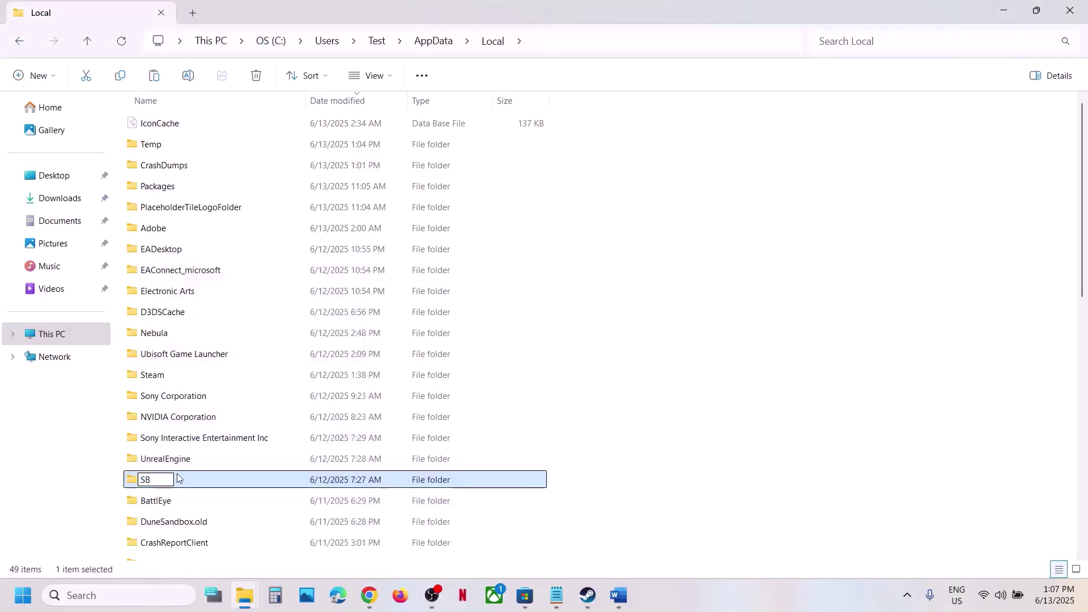
pyautogui.write('.old')
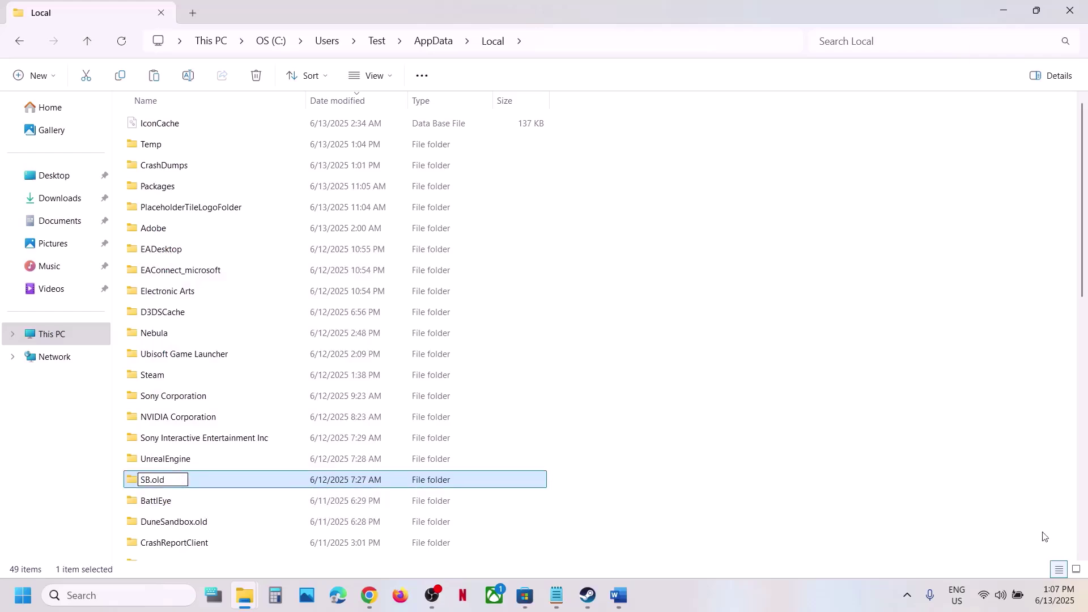
pyautogui.click(968, 513)
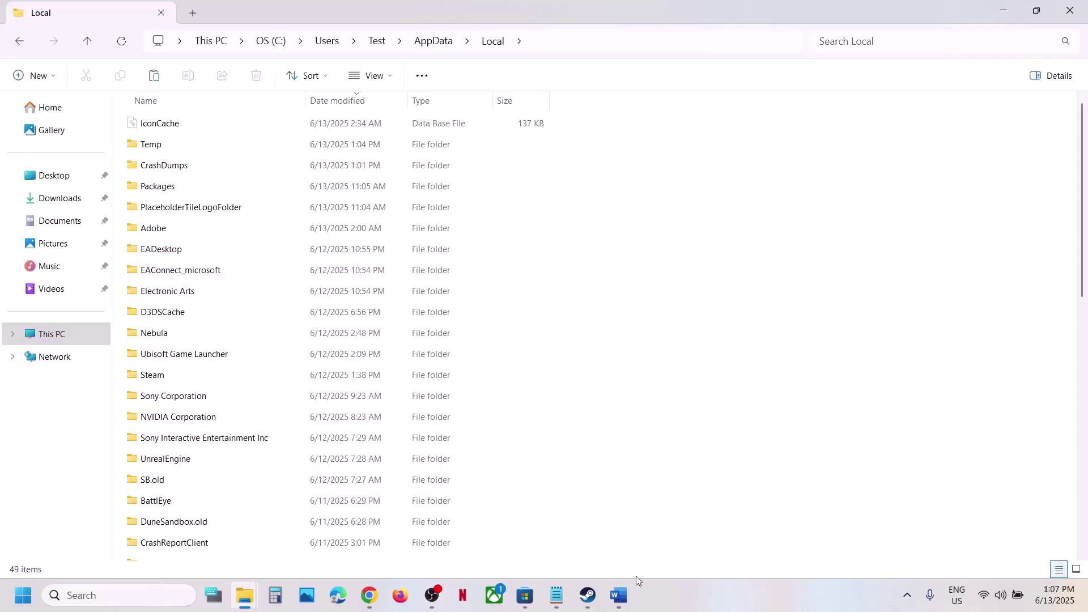
# - Switch to the Word notes and read Step 10 on clean graphics driver installation, including the NVIDIA and AMD links
pyautogui.click(617, 596)
pyautogui.scroll(-5, 376, 418)
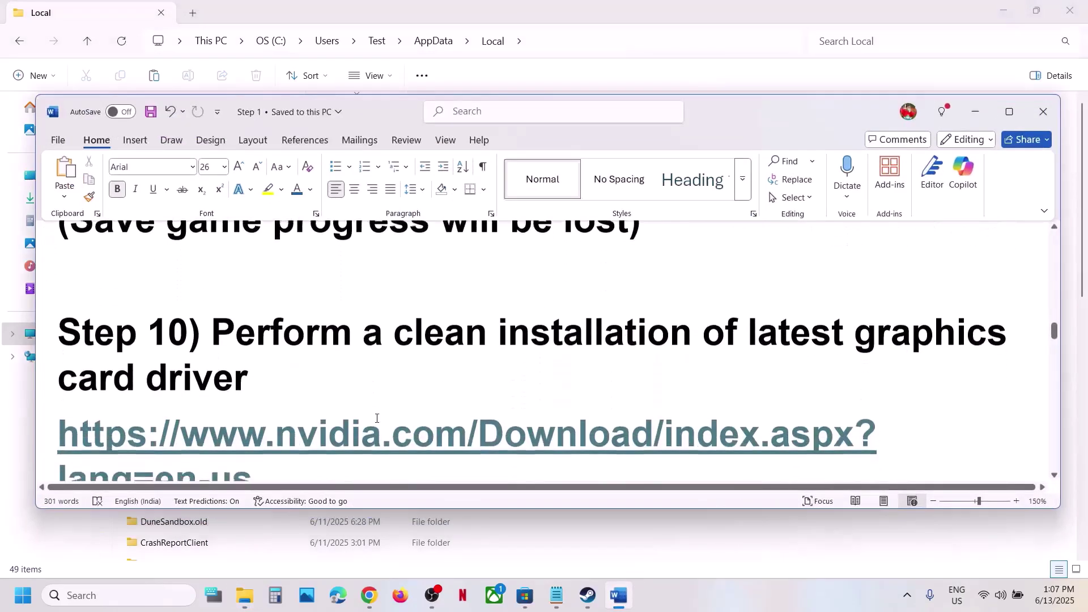
pyautogui.scroll(-1, 377, 418)
pyautogui.scroll(1, 393, 363)
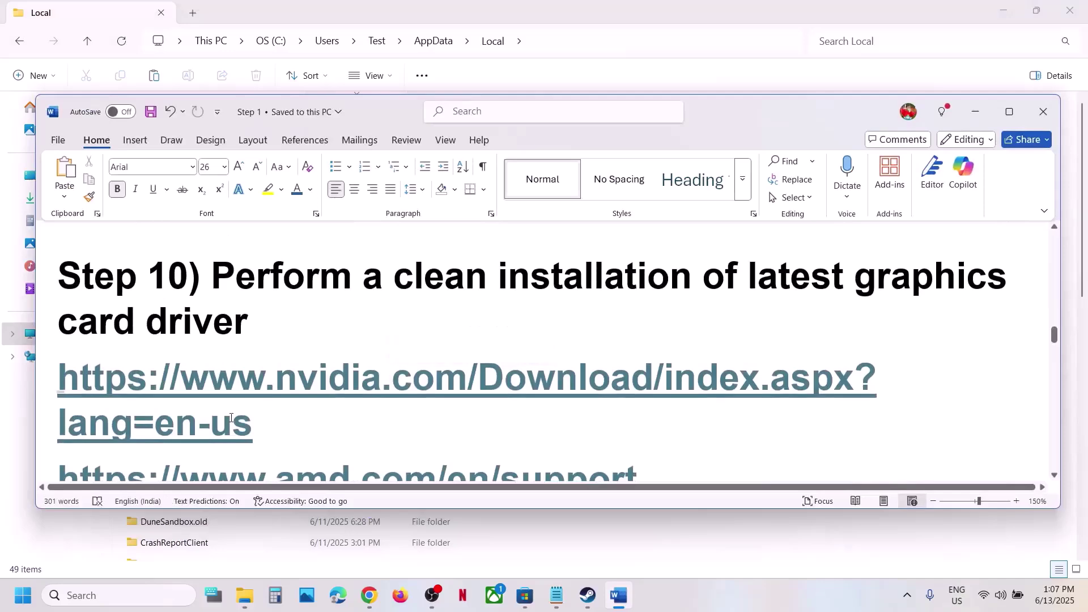
pyautogui.tripleClick(279, 432)
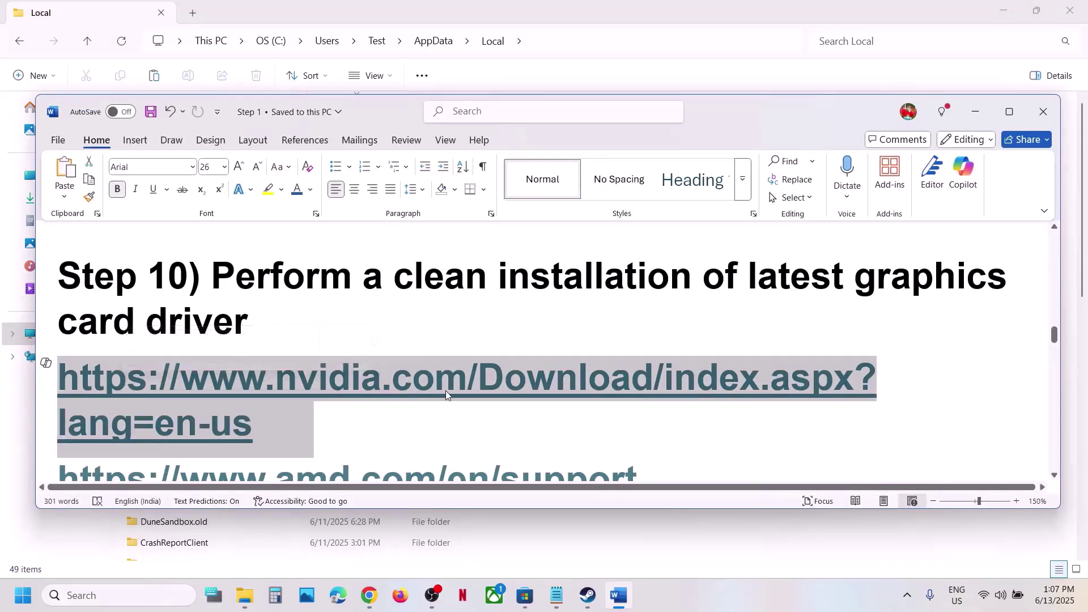
pyautogui.scroll(-1, 327, 379)
pyautogui.tripleClick(244, 429)
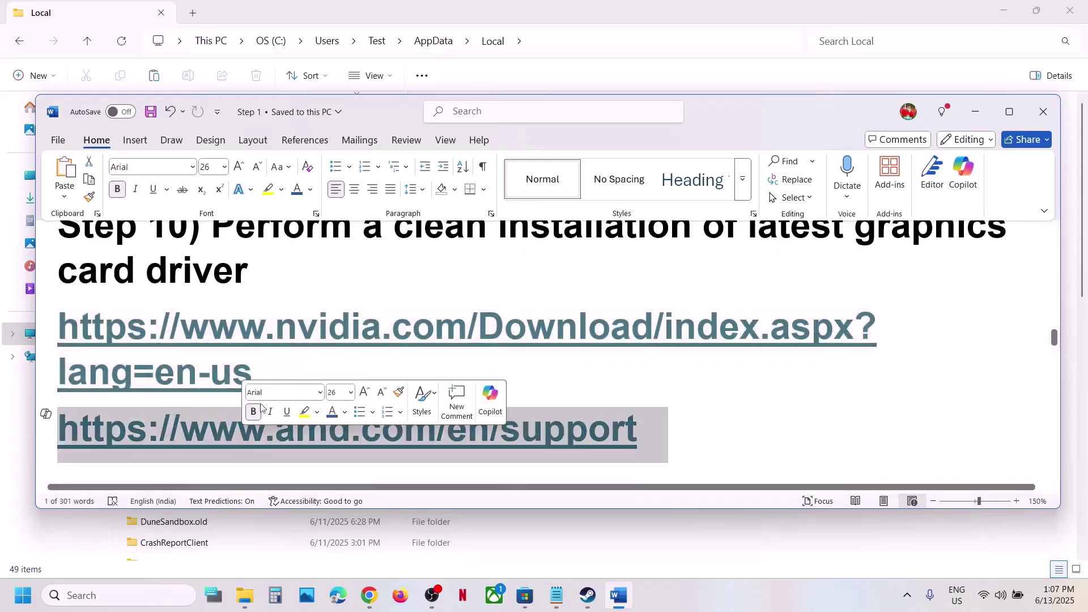
pyautogui.scroll(1, 358, 324)
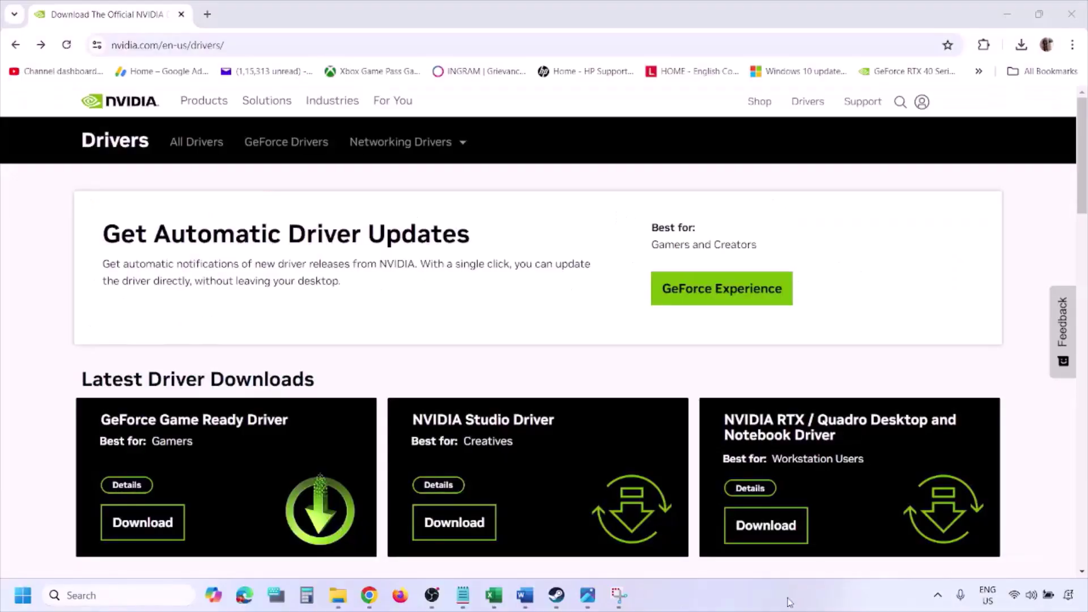
# - Find NVIDIA drivers for the GeForce RTX 3050 Laptop GPU with Windows 11 as the operating system
pyautogui.scroll(-8, 254, 347)
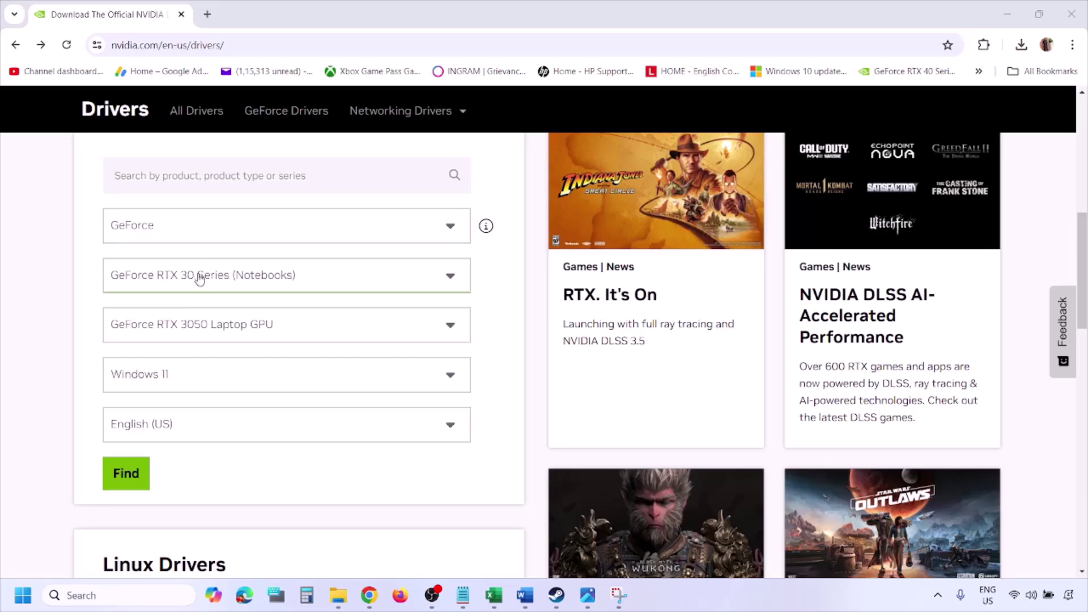
pyautogui.click(180, 379)
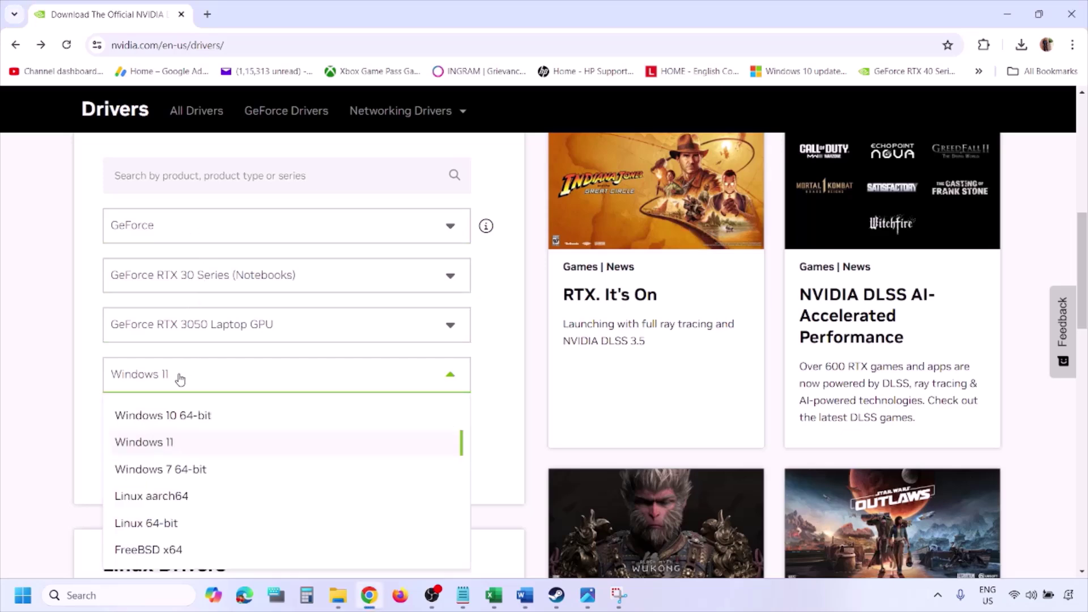
pyautogui.click(160, 443)
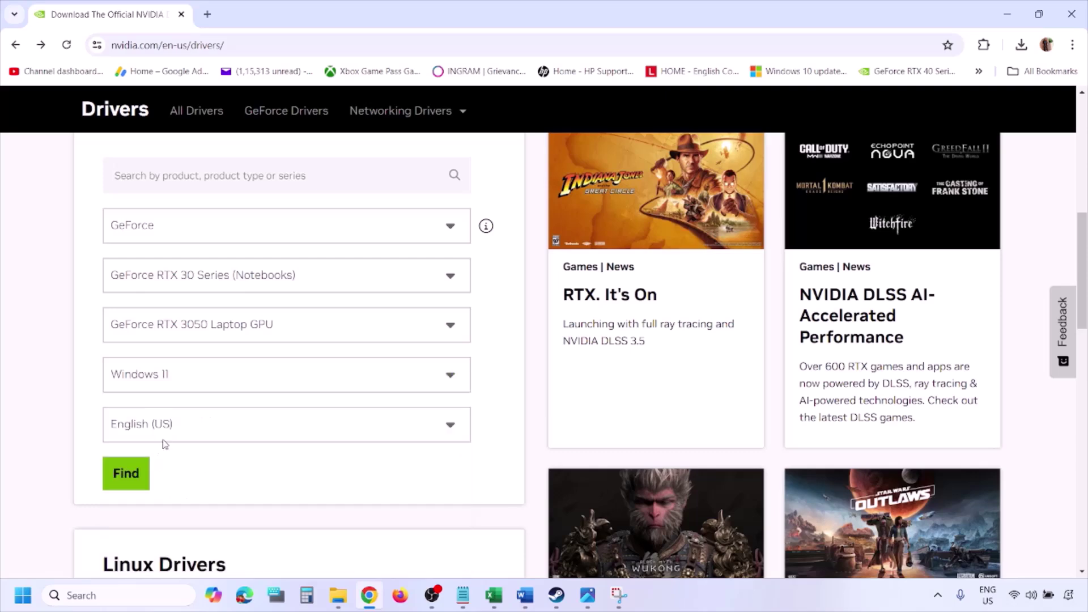
pyautogui.click(129, 478)
# - Switch to Photos and view the driver download and clean installation screenshots from 1.png through 5.png
pyautogui.click(590, 600)
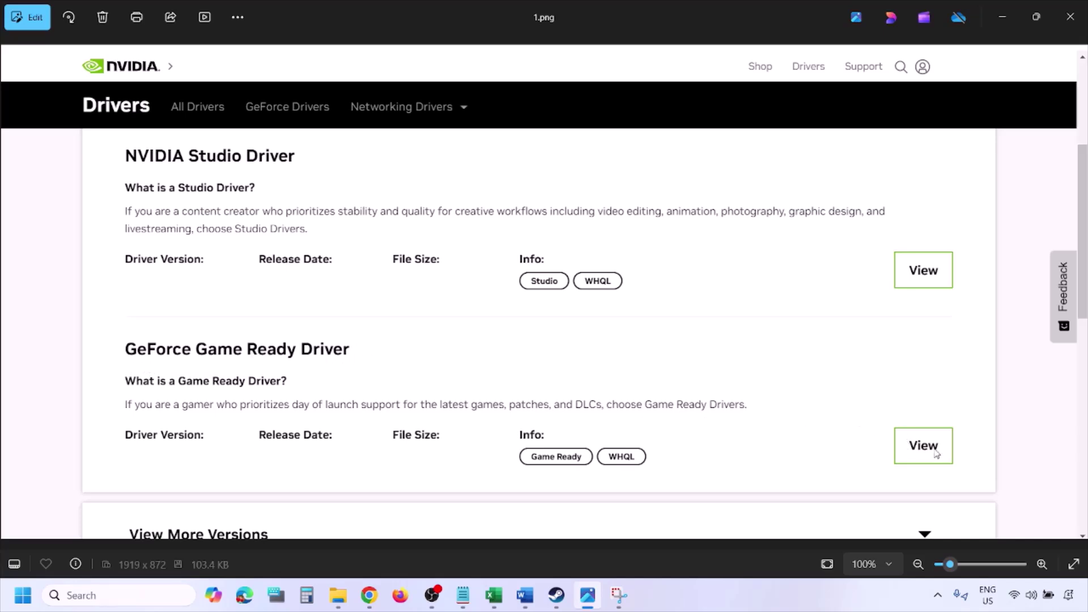
pyautogui.press('Right')
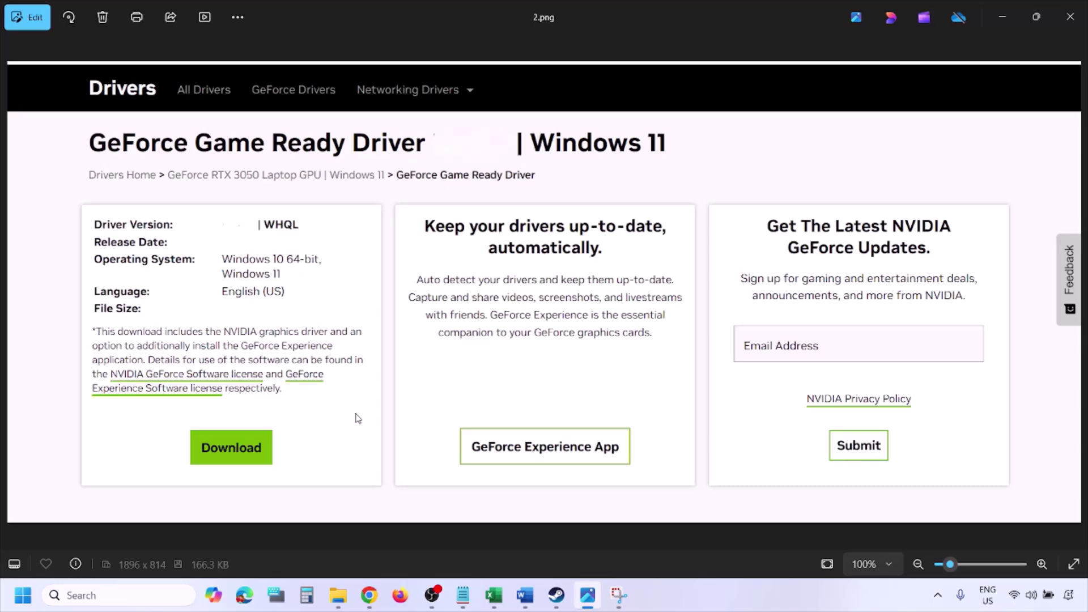
pyautogui.press('Right')
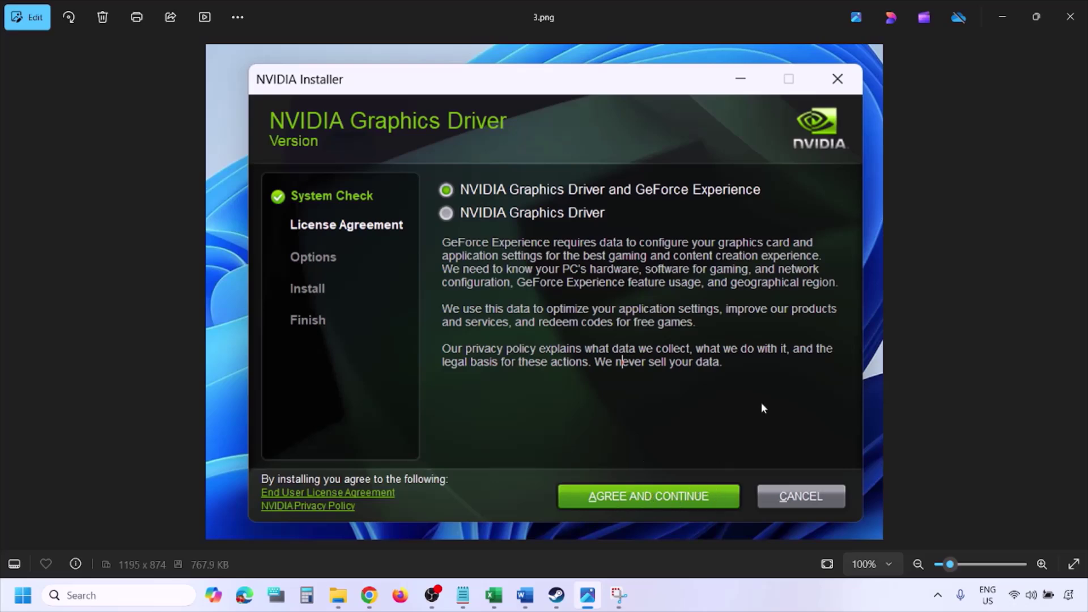
pyautogui.press('Right')
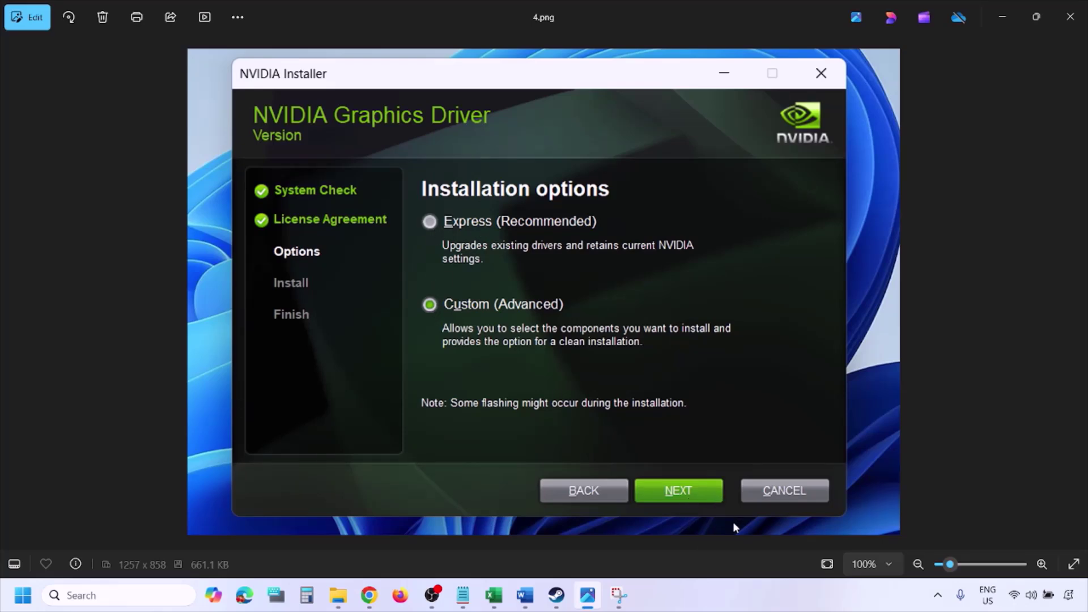
pyautogui.press('Right')
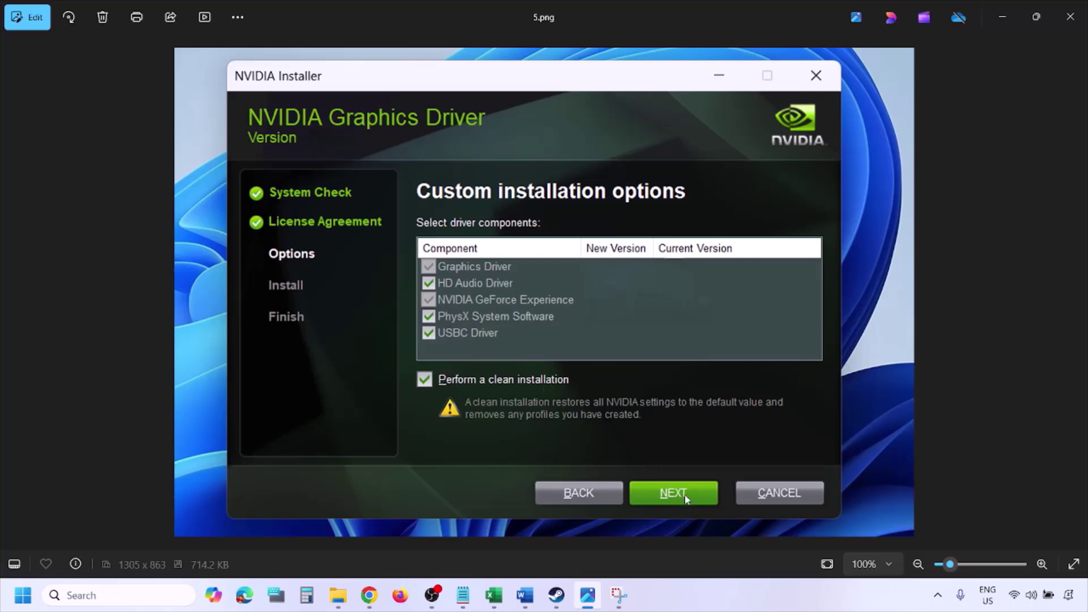
# - Restart the computer from the Windows power options
pyautogui.click(23, 595)
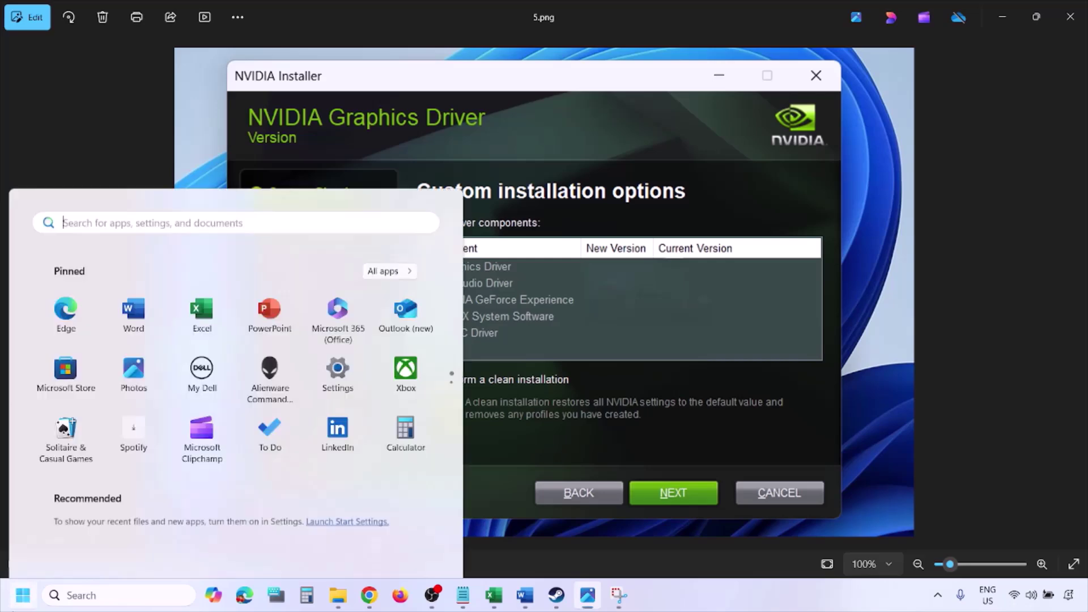
pyautogui.click(414, 548)
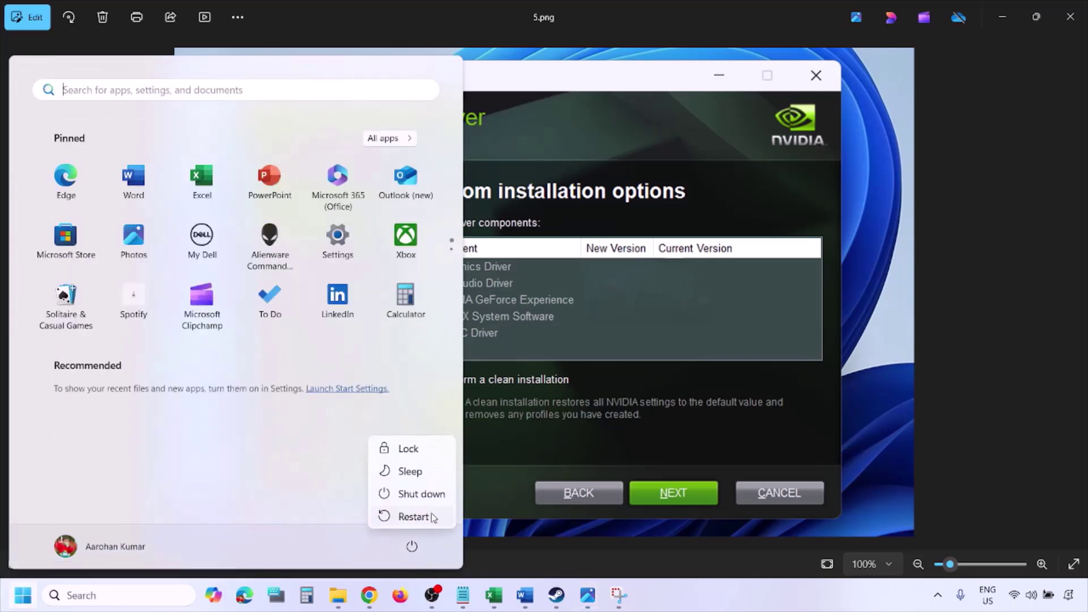
pyautogui.click(413, 516)
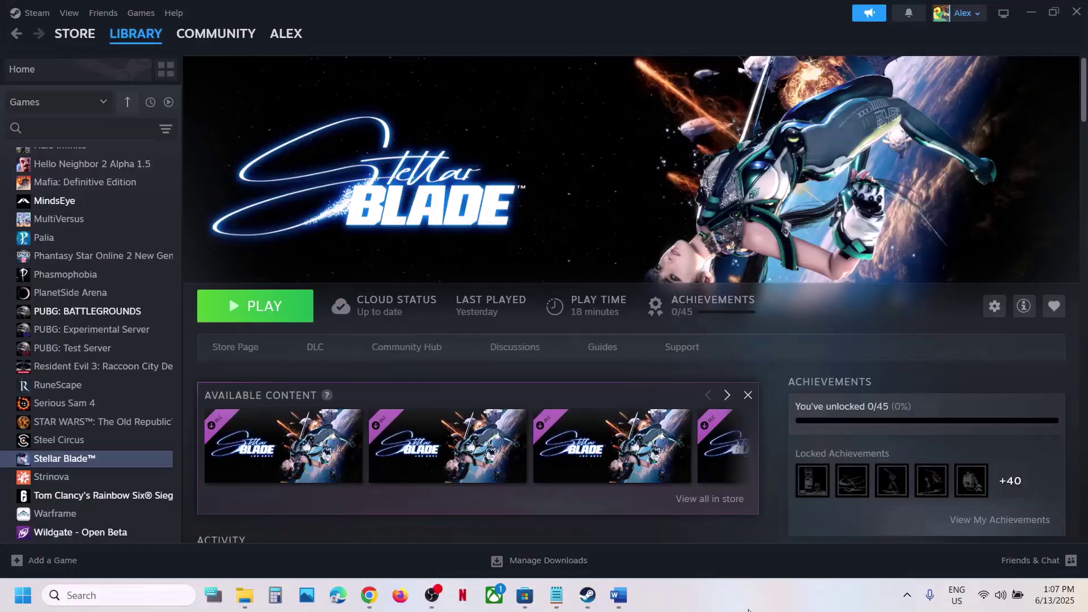
# - Copy the word "graphics" from Step 11 in the Word notes and search Windows with it to open Graphics settings
pyautogui.click(618, 595)
pyautogui.scroll(-6, 566, 317)
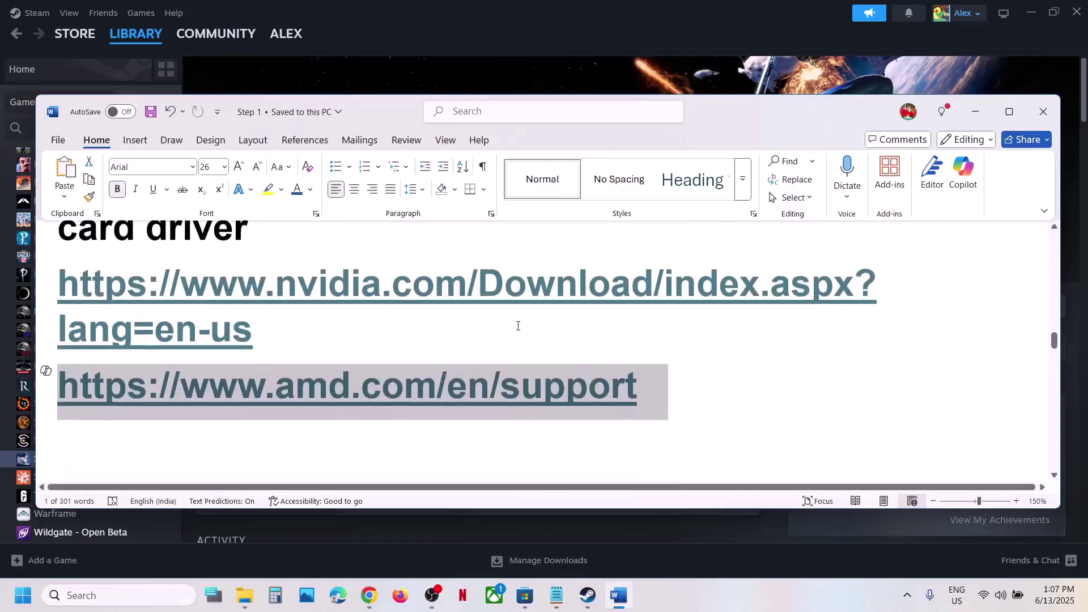
pyautogui.doubleClick(767, 383)
pyautogui.hotkey('ctrl', 'c')
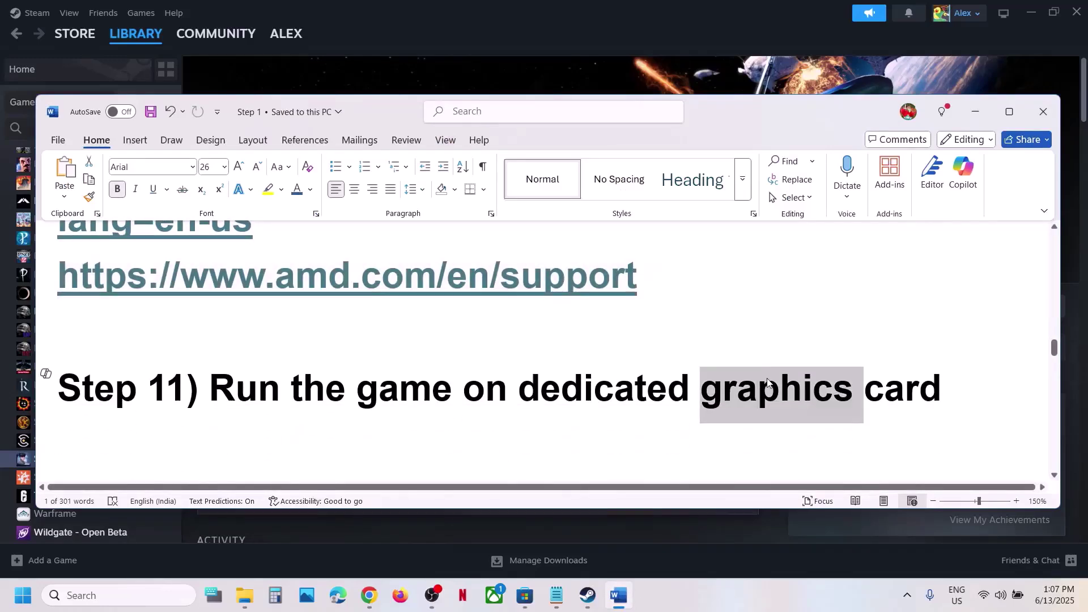
pyautogui.click(71, 593)
pyautogui.hotkey('ctrl', 'v')
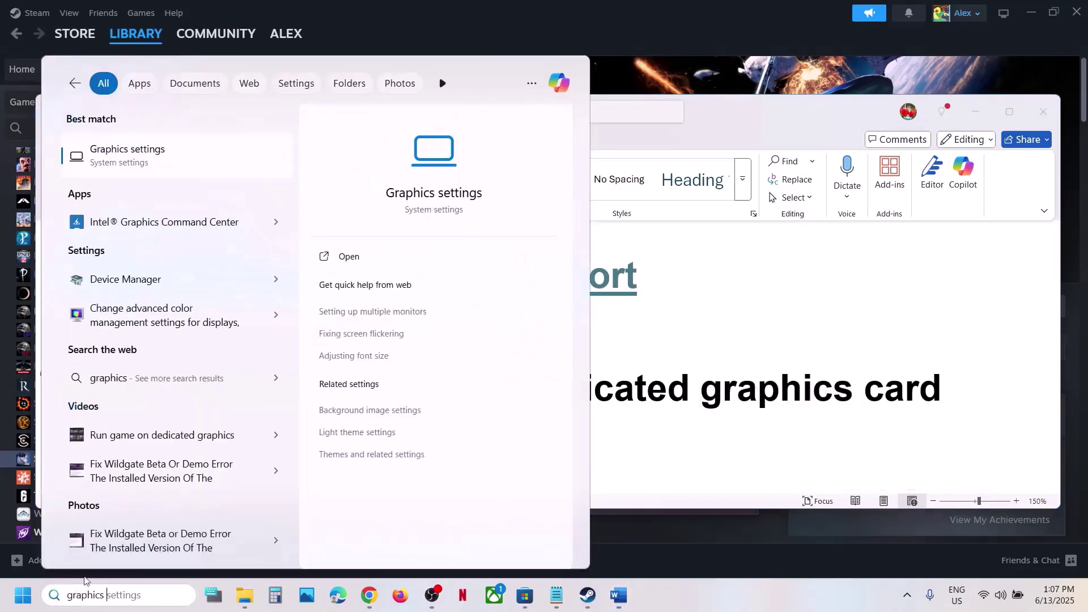
pyautogui.click(138, 162)
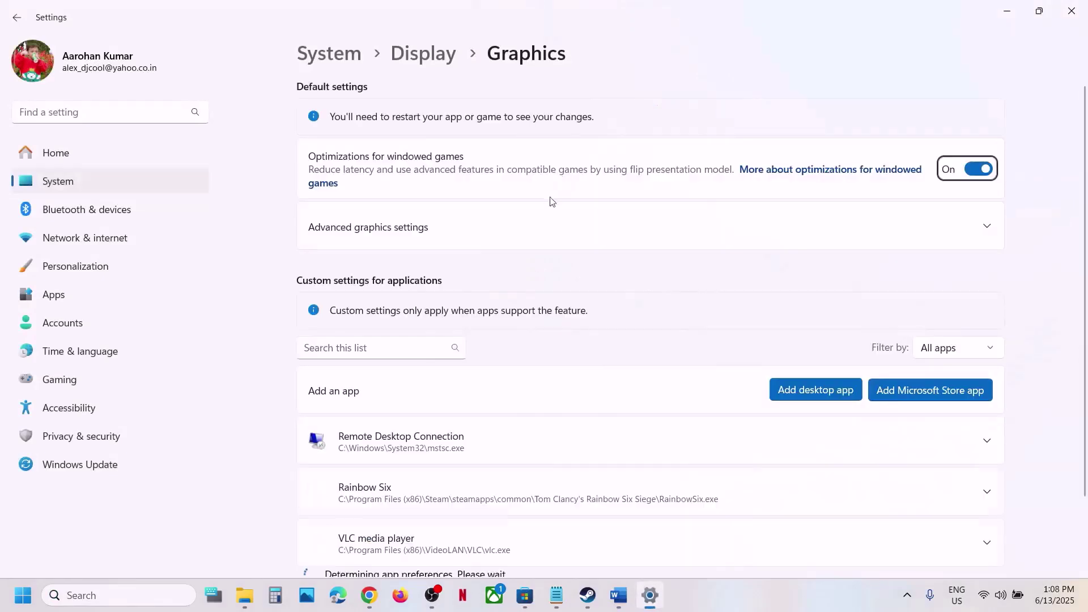
# - Add SB-Win64-Shipping from steamapps\common\StellarBlade\SB\Binaries\Win64 as a desktop app in the custom graphics settings
pyautogui.click(814, 390)
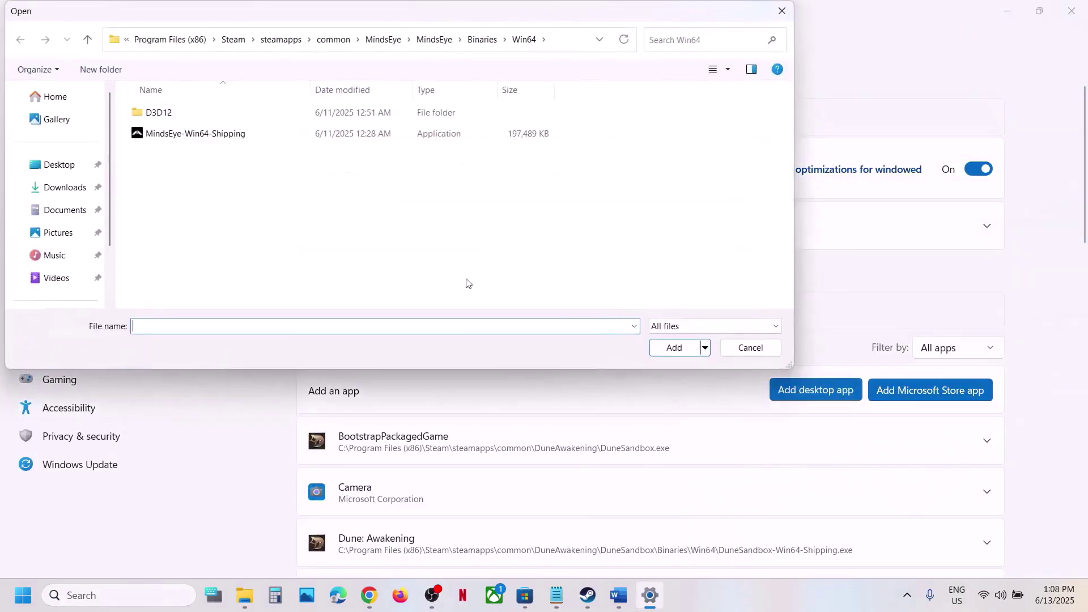
pyautogui.click(334, 39)
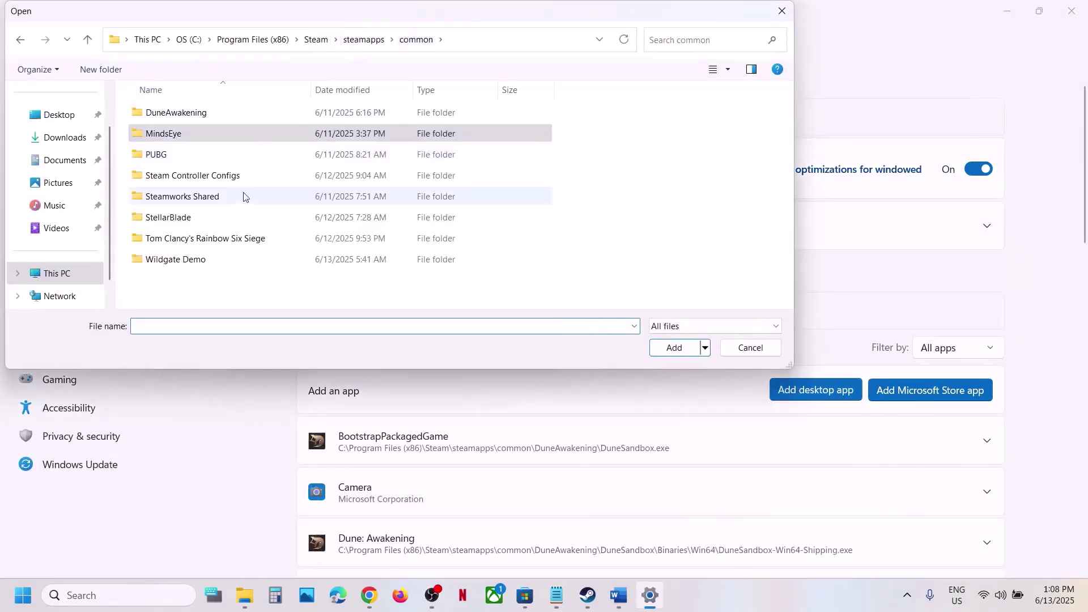
pyautogui.doubleClick(187, 219)
pyautogui.doubleClick(160, 156)
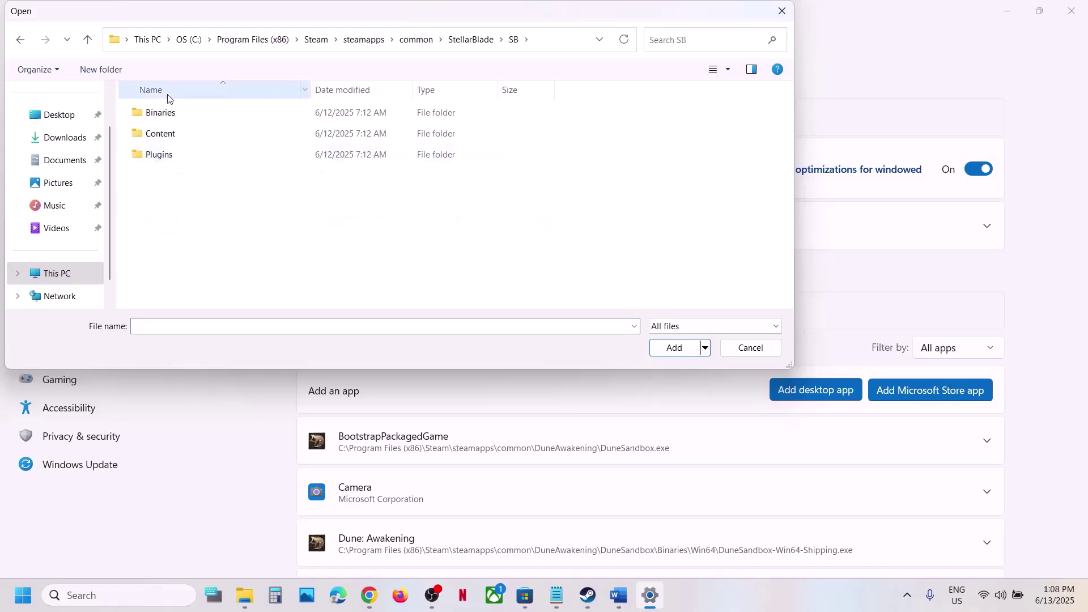
pyautogui.doubleClick(160, 113)
pyautogui.doubleClick(161, 113)
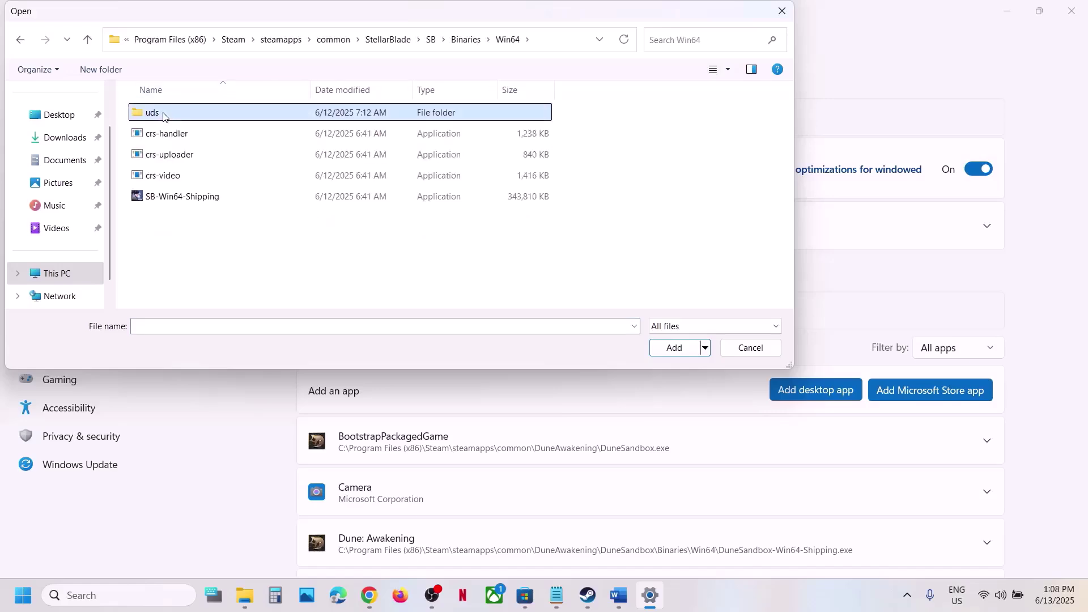
pyautogui.click(189, 198)
pyautogui.click(682, 350)
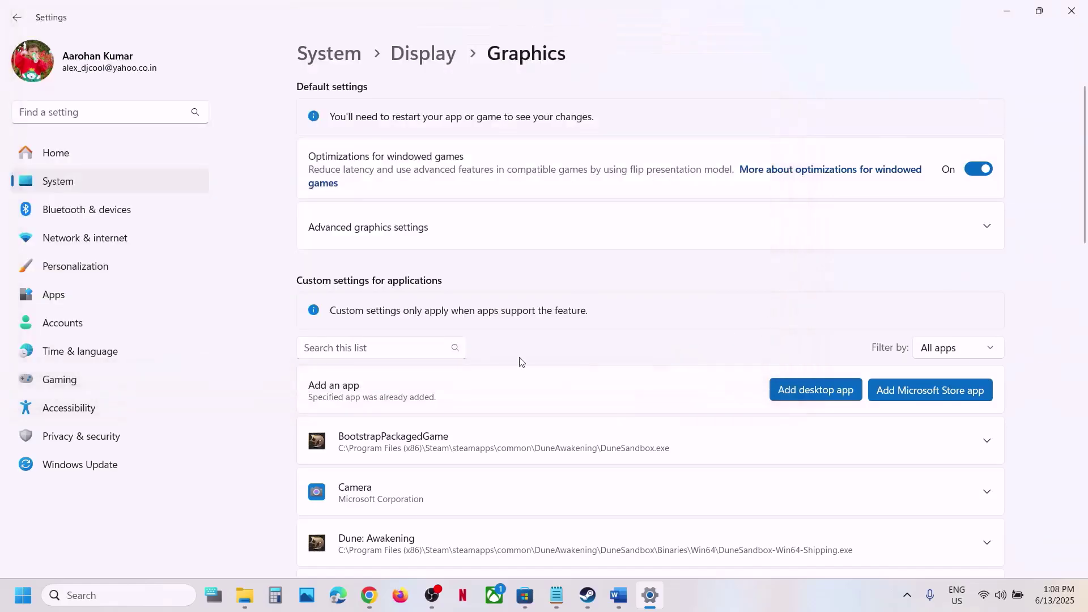
# - Set the GPU preference of the Stellar Blade SB-Win64-Shipping.exe entry to High Performance (NVIDIA GeForce RTX 3050 Laptop GPU)
pyautogui.scroll(-5, 484, 374)
pyautogui.scroll(-2, 485, 374)
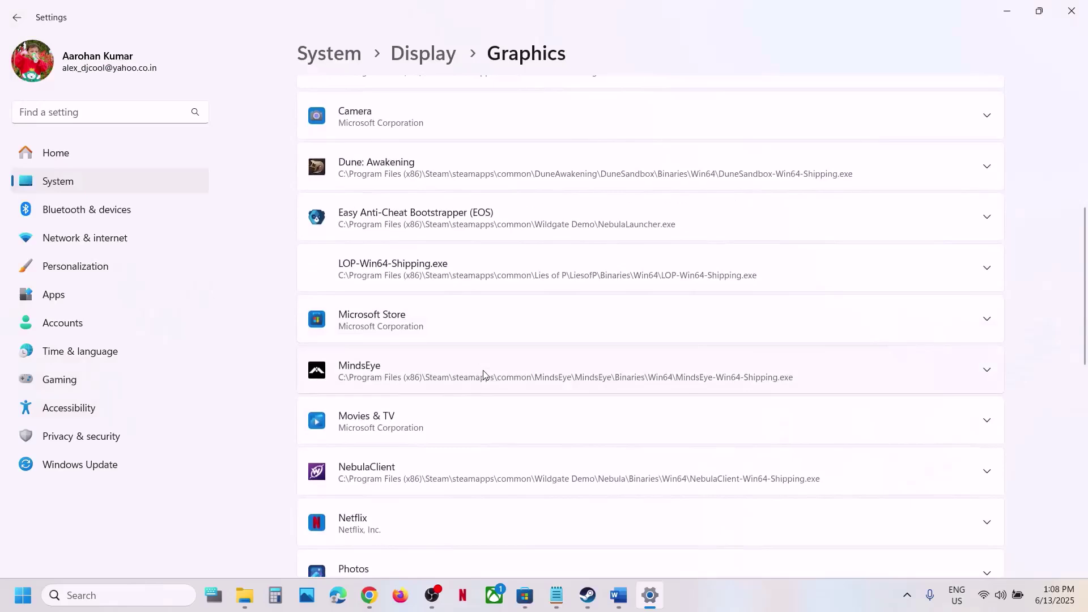
pyautogui.scroll(-6, 483, 374)
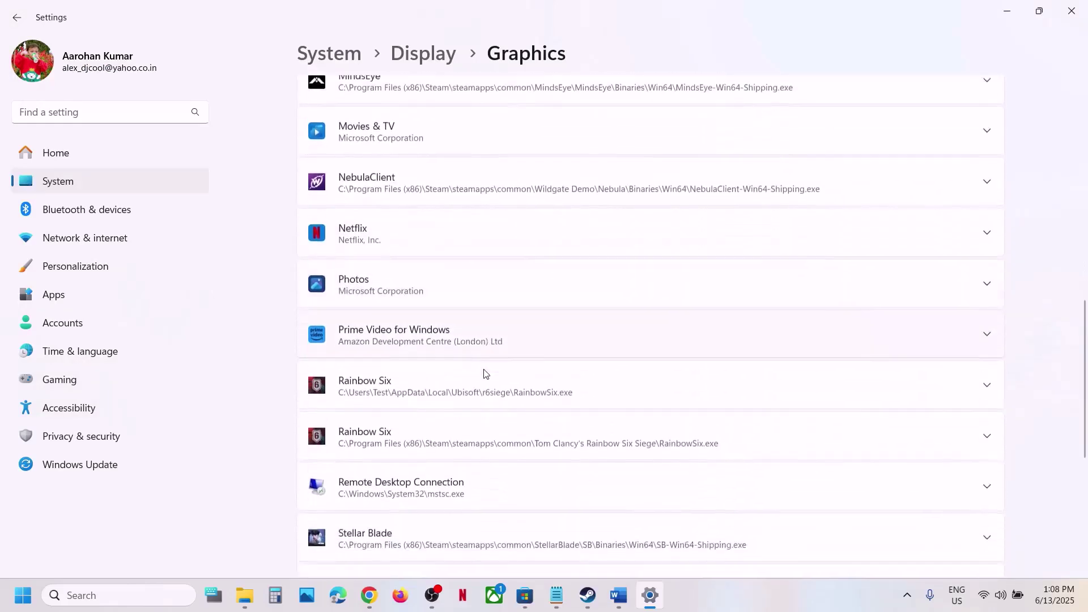
pyautogui.scroll(-5, 484, 374)
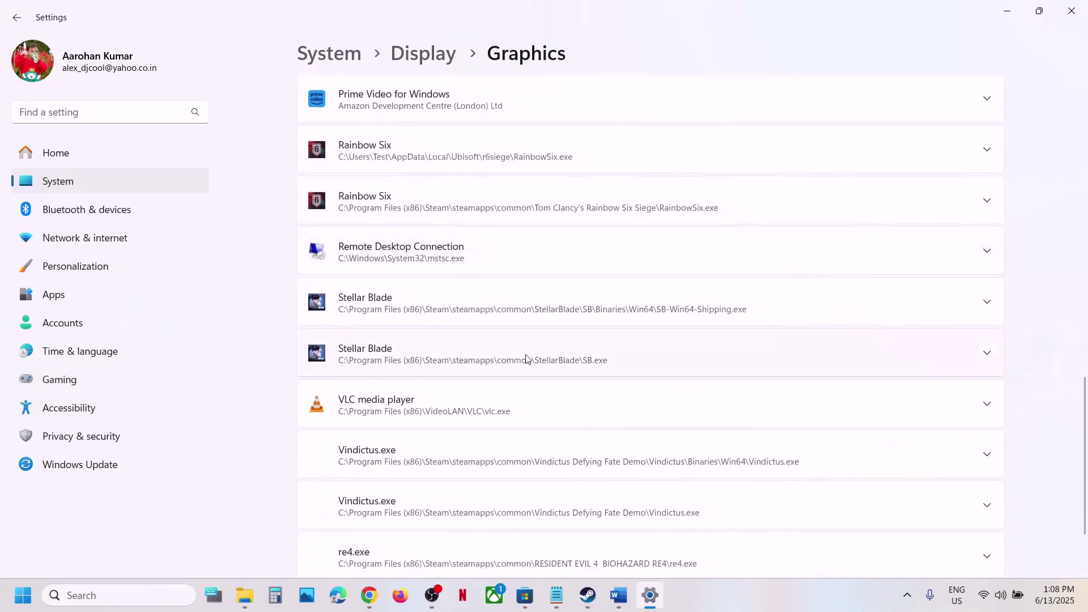
pyautogui.click(611, 311)
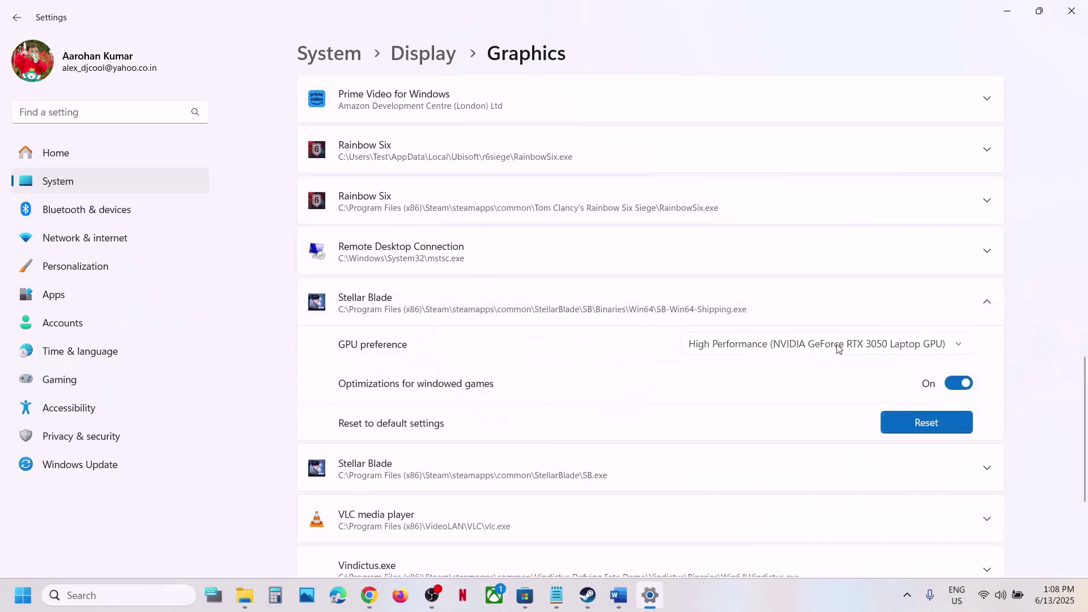
pyautogui.click(790, 343)
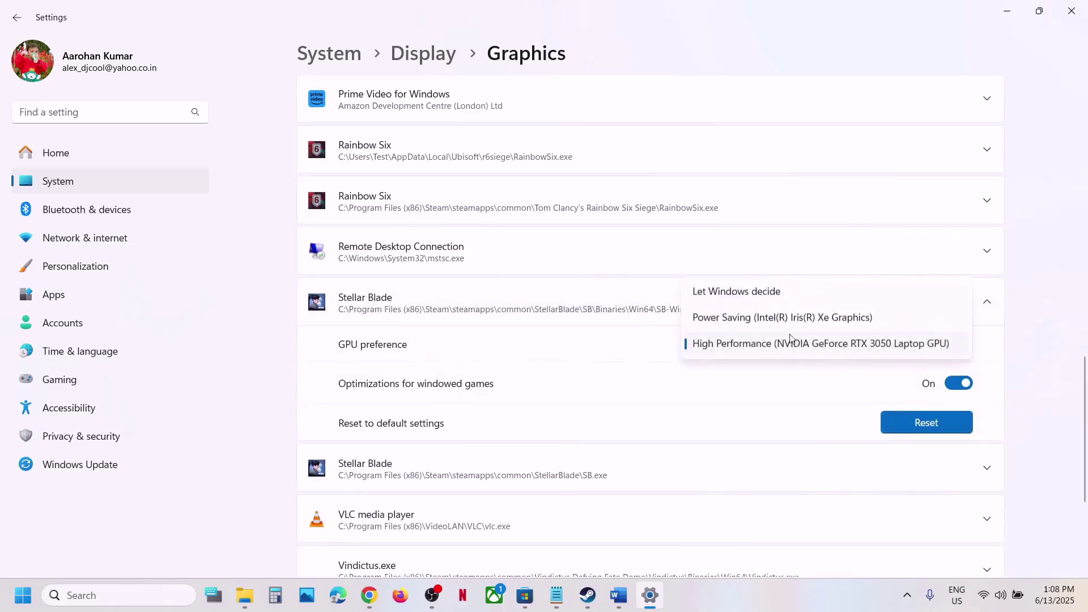
pyautogui.click(735, 346)
# - Add the SB application from the main StellarBlade folder as another desktop app in the custom graphics settings
pyautogui.scroll(20, 661, 328)
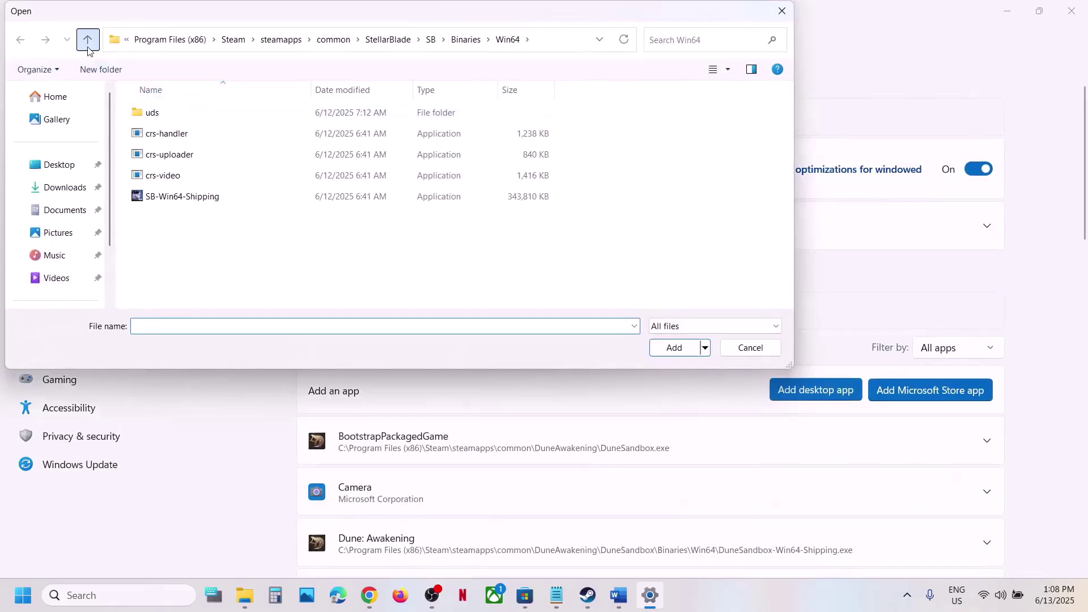
pyautogui.click(87, 40)
pyautogui.click(87, 41)
pyautogui.click(87, 39)
pyautogui.click(170, 239)
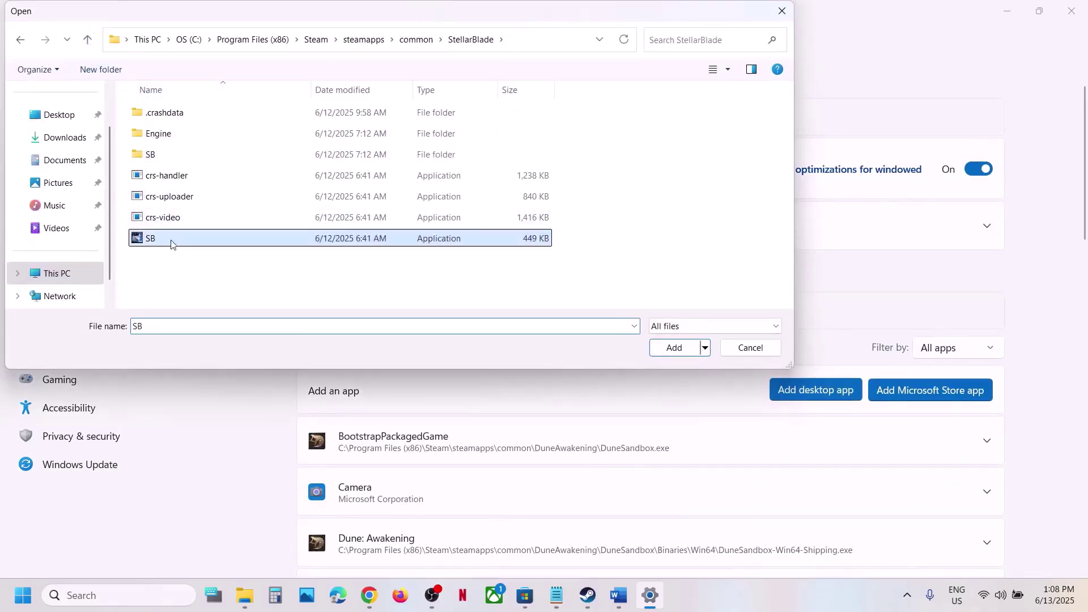
pyautogui.click(674, 348)
# - Set the Stellar Blade SB.exe entry's GPU preference to High Performance (NVIDIA GeForce RTX 3050 Laptop GPU) and close Settings
pyautogui.scroll(-6, 586, 429)
pyautogui.scroll(4, 586, 429)
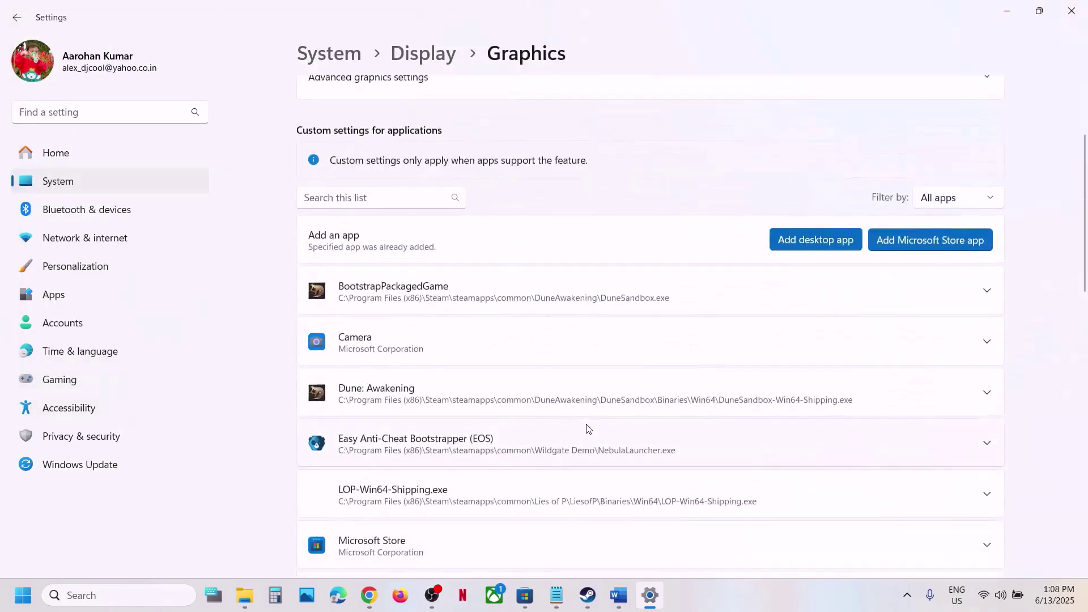
pyautogui.scroll(-10, 586, 422)
pyautogui.scroll(-5, 586, 421)
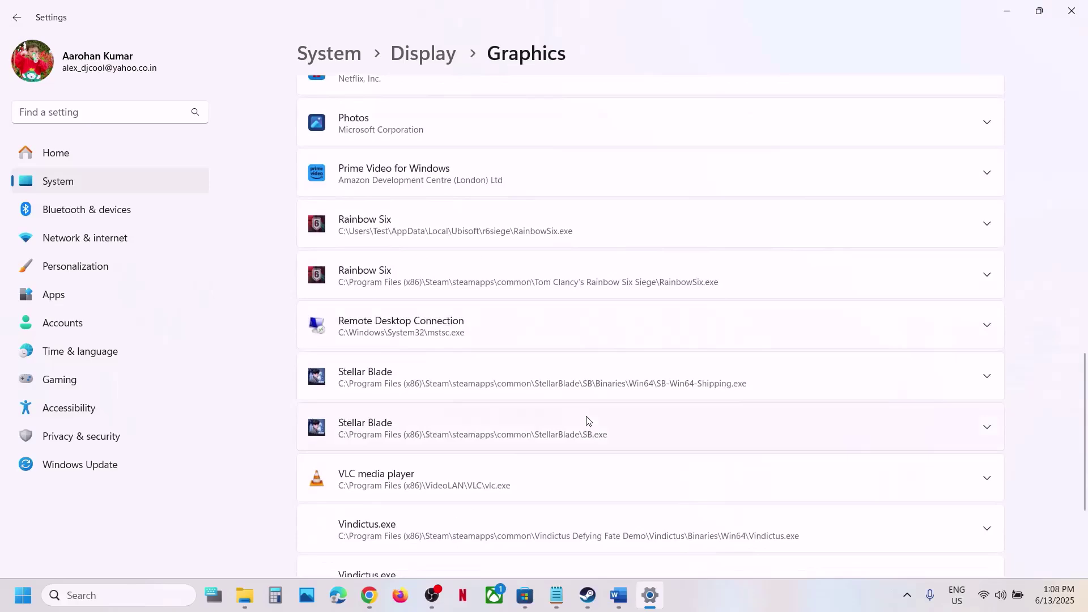
pyautogui.scroll(1, 589, 337)
pyautogui.click(591, 333)
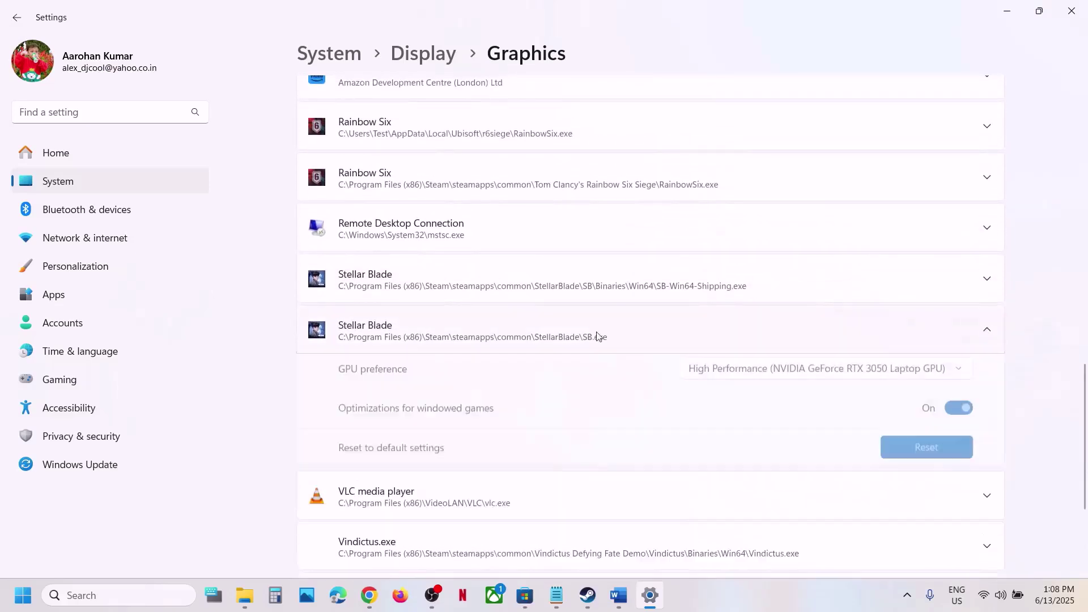
pyautogui.click(827, 372)
pyautogui.click(809, 374)
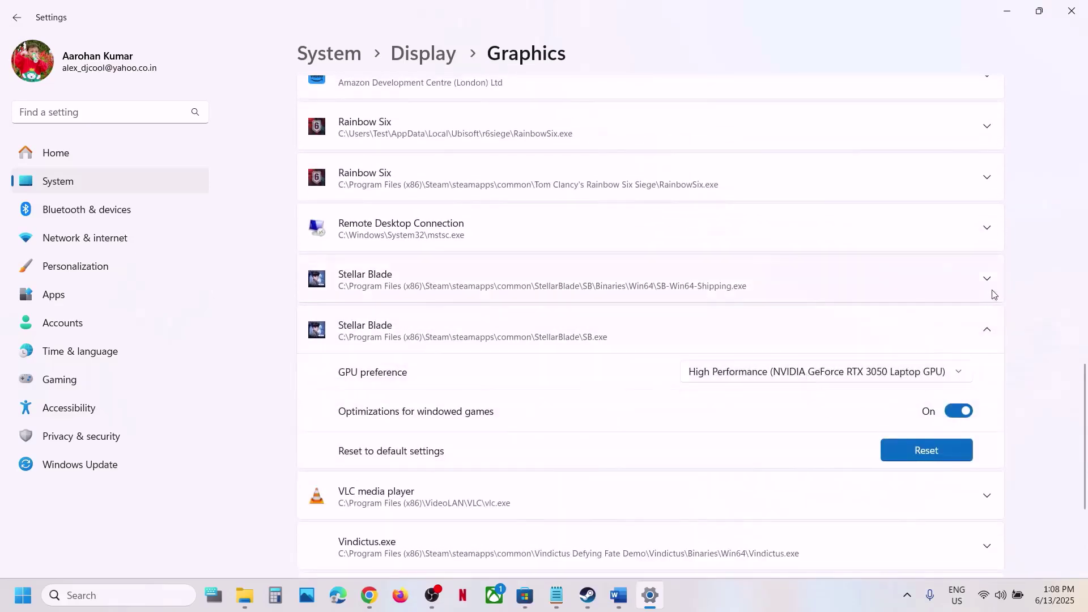
pyautogui.click(1067, 16)
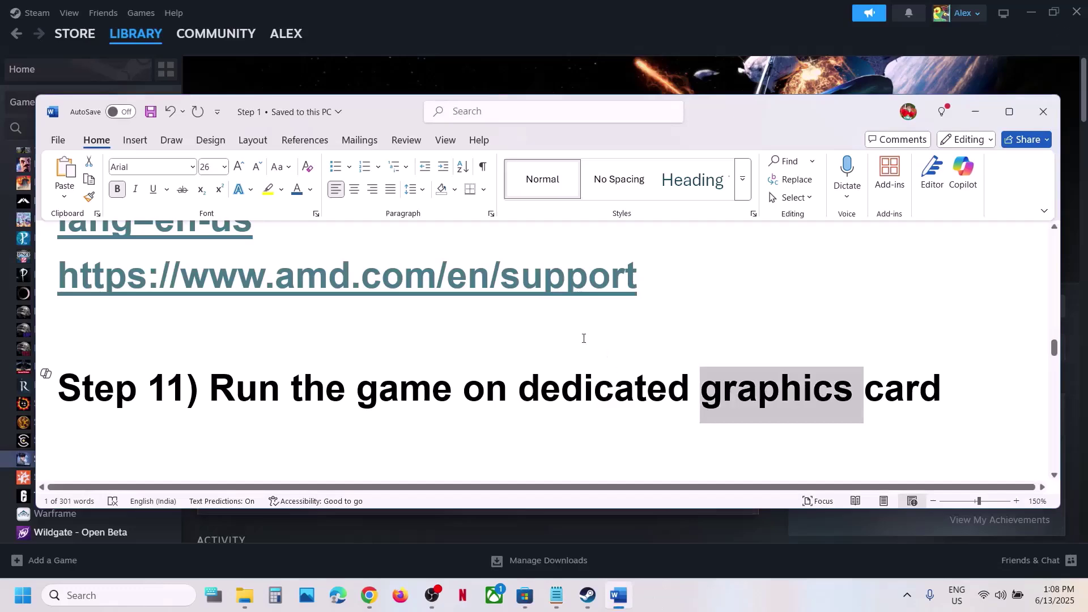
# - Read Step 12 in the Word notes about rolling back to driver 576.28 and copy the NVIDIA download link from Step 10
pyautogui.scroll(-3, 583, 339)
pyautogui.scroll(1, 735, 414)
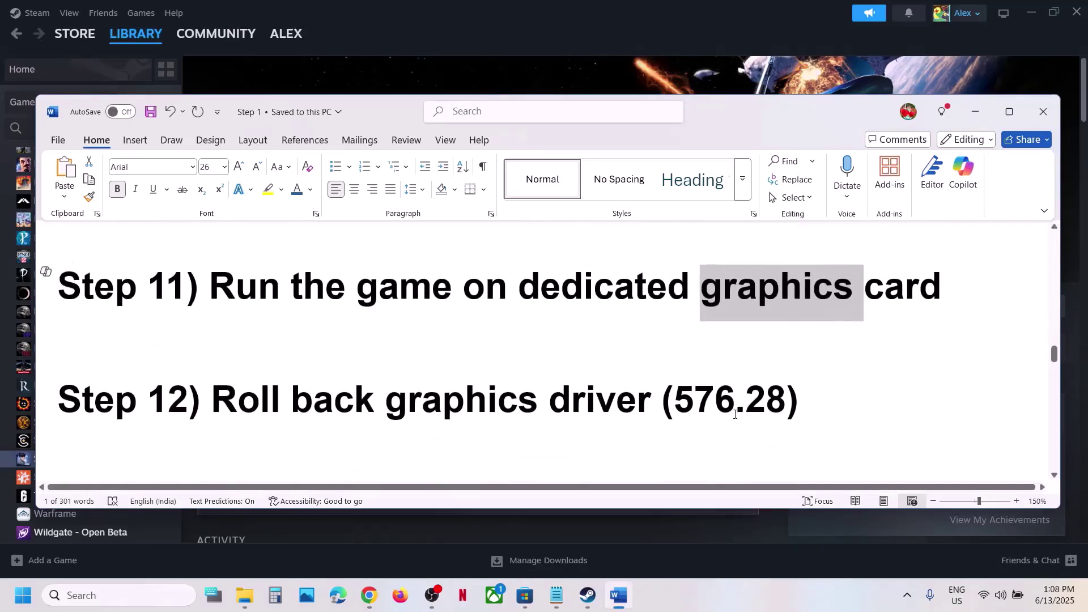
pyautogui.moveTo(735, 414); pyautogui.dragTo(558, 404)
pyautogui.scroll(4, 145, 312)
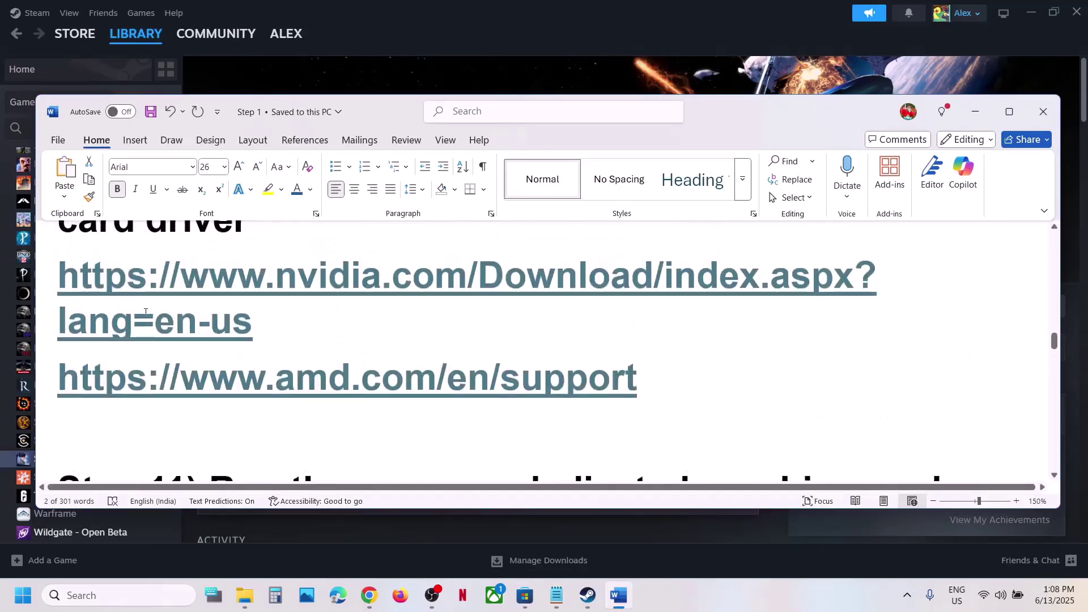
pyautogui.tripleClick(145, 311)
pyautogui.hotkey('ctrl', 'c')
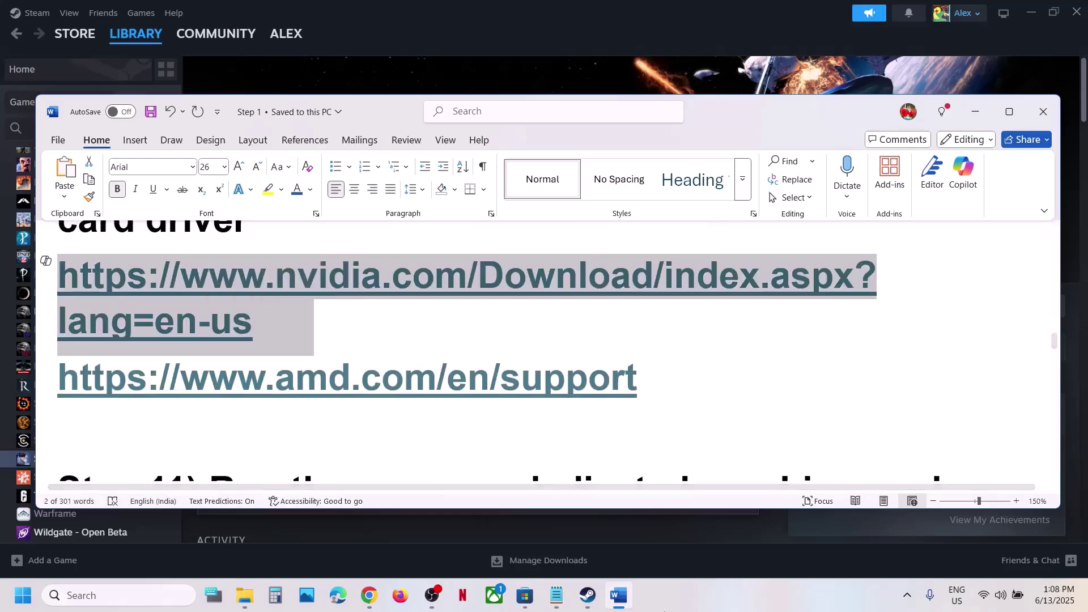
# - Load the copied NVIDIA download link in a new Chrome tab and search drivers for the GeForce RTX 3050 Laptop GPU on Windows 11
pyautogui.click(368, 527)
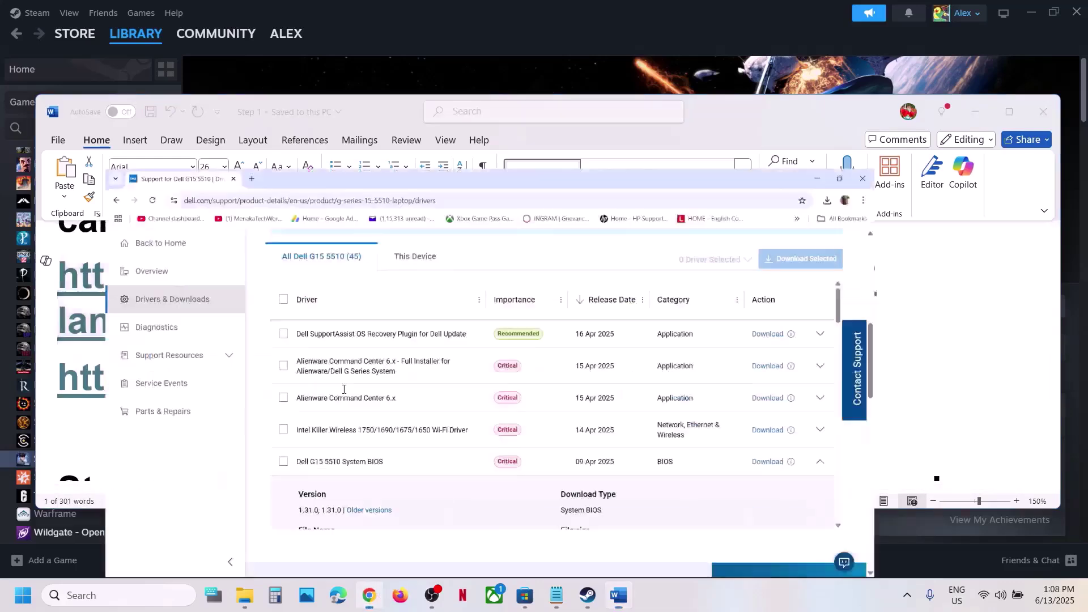
pyautogui.click(204, 14)
pyautogui.hotkey('ctrl', 'v')
pyautogui.press('Return')
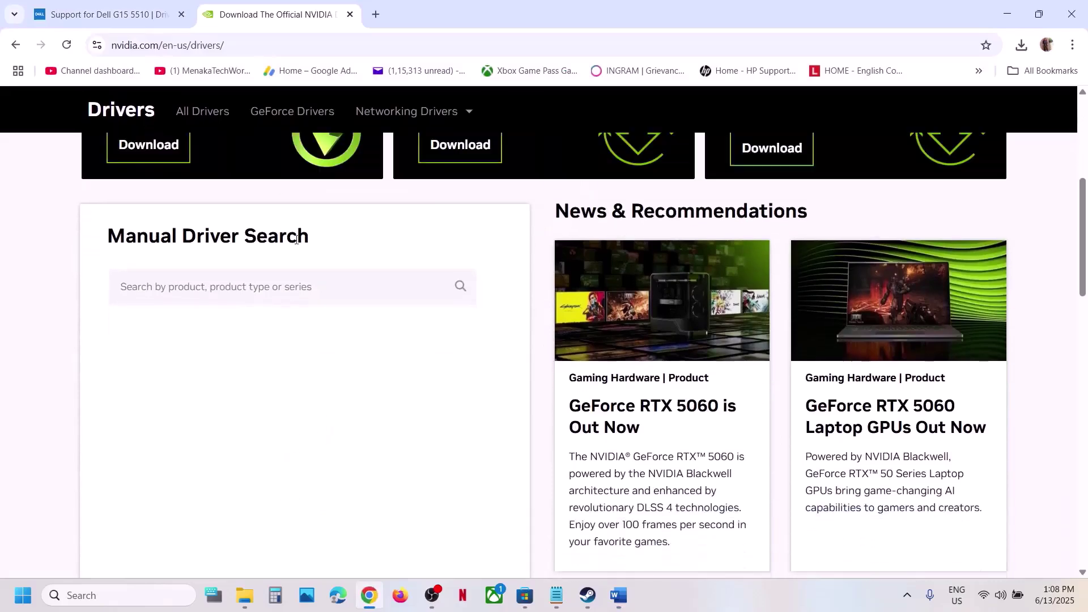
pyautogui.scroll(-3, 296, 249)
pyautogui.click(132, 371)
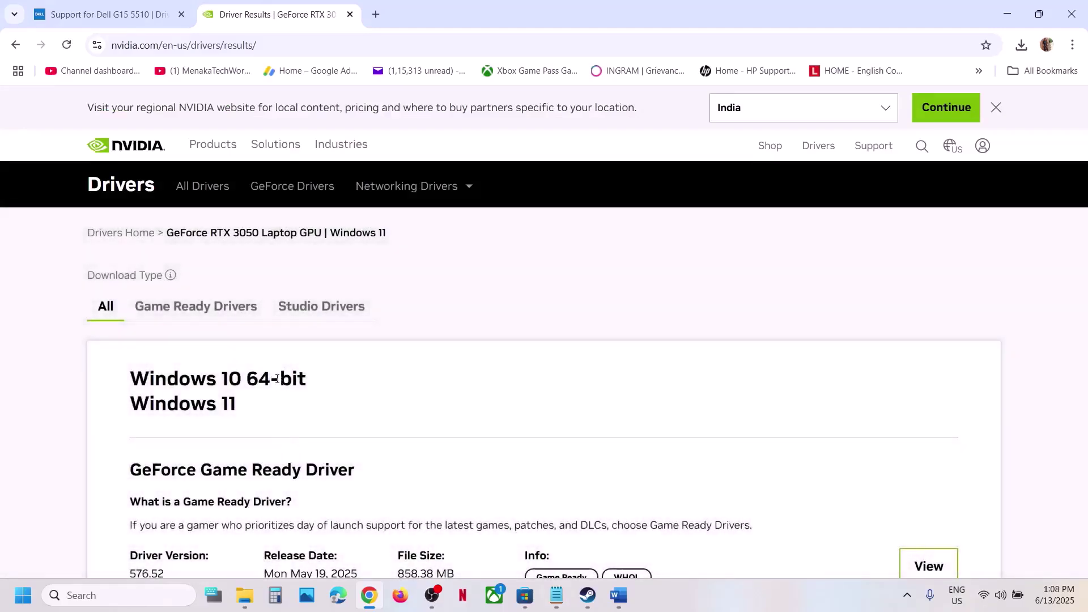
# - Expand the list of older driver versions in the results and locate GeForce Game Ready Driver 576.28
pyautogui.scroll(-10, 276, 365)
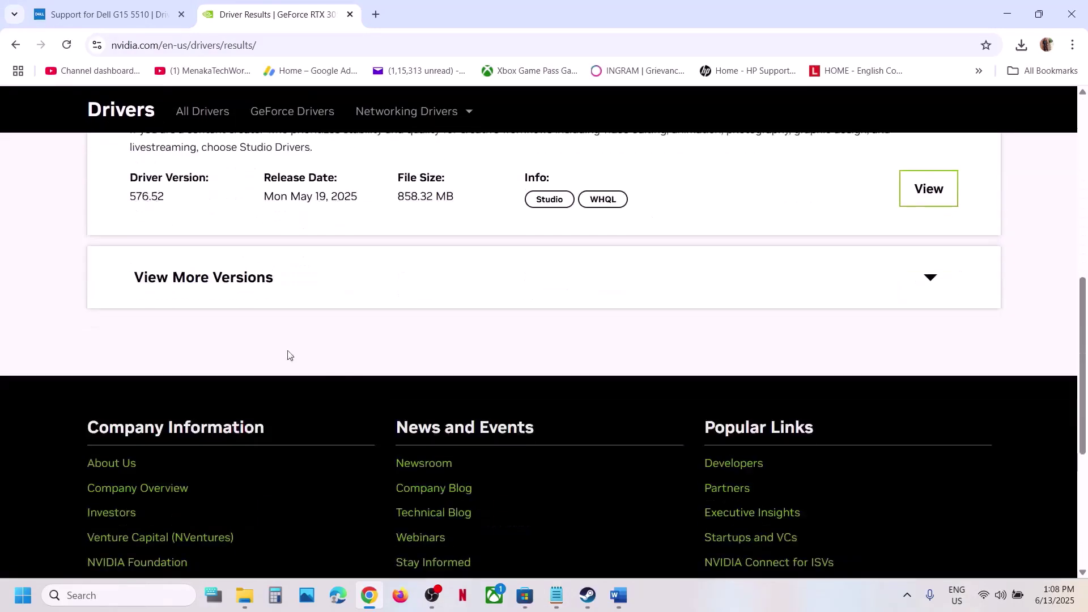
pyautogui.click(219, 282)
pyautogui.scroll(-2, 337, 420)
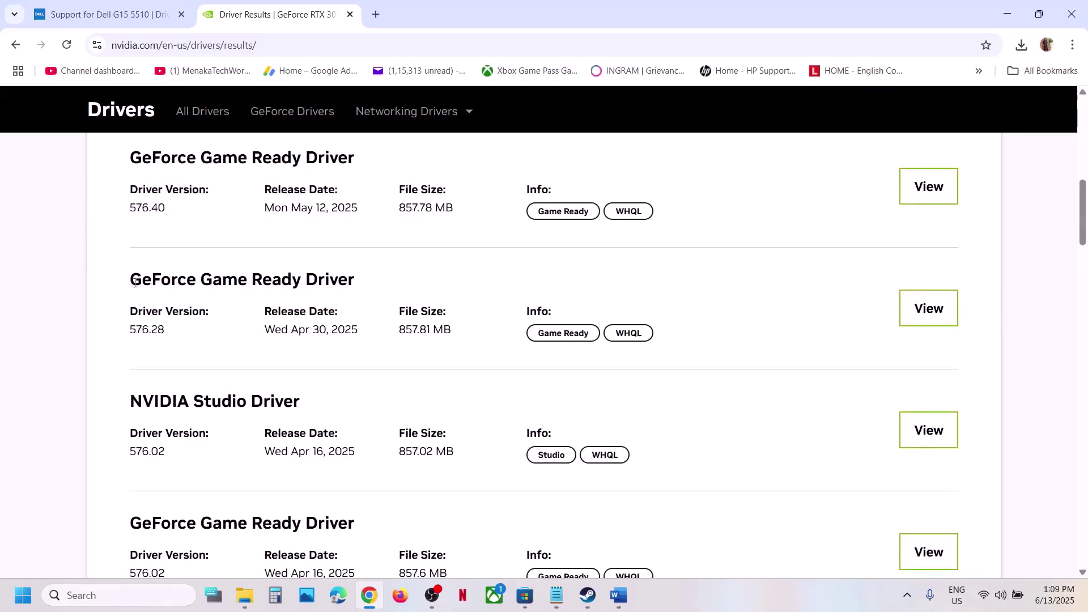
pyautogui.moveTo(134, 282); pyautogui.dragTo(355, 294)
pyautogui.moveTo(131, 331); pyautogui.dragTo(179, 339)
pyautogui.click(179, 338)
# - Switch back to the Word notes and read Step 13 about trying power saver mode
pyautogui.click(588, 595)
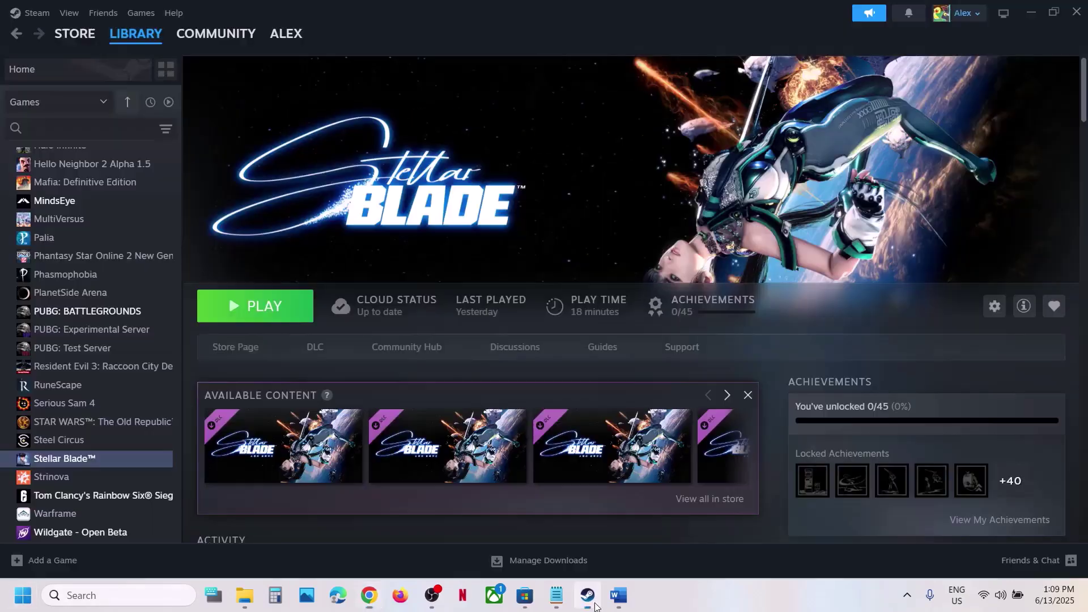
pyautogui.click(618, 595)
pyautogui.scroll(-3, 429, 376)
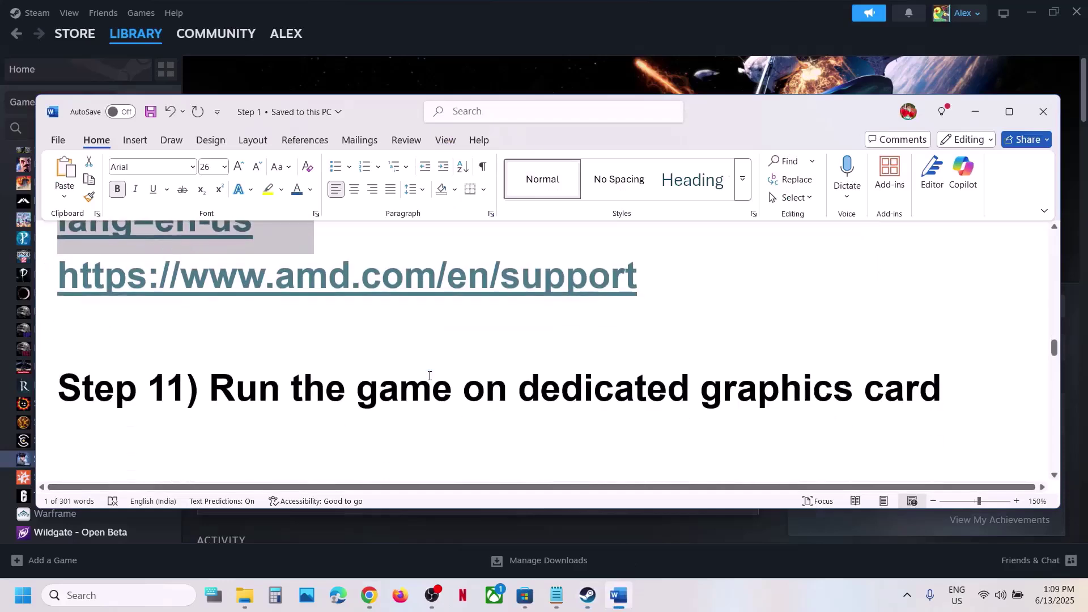
pyautogui.scroll(-6, 429, 376)
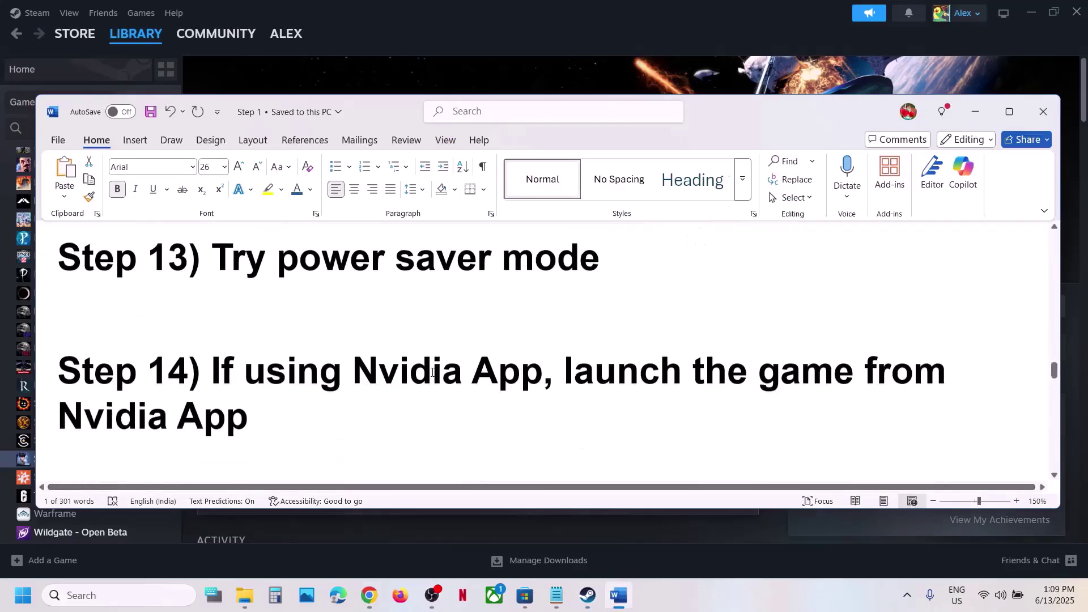
pyautogui.scroll(3, 431, 372)
pyautogui.scroll(1, 432, 373)
pyautogui.scroll(-2, 430, 372)
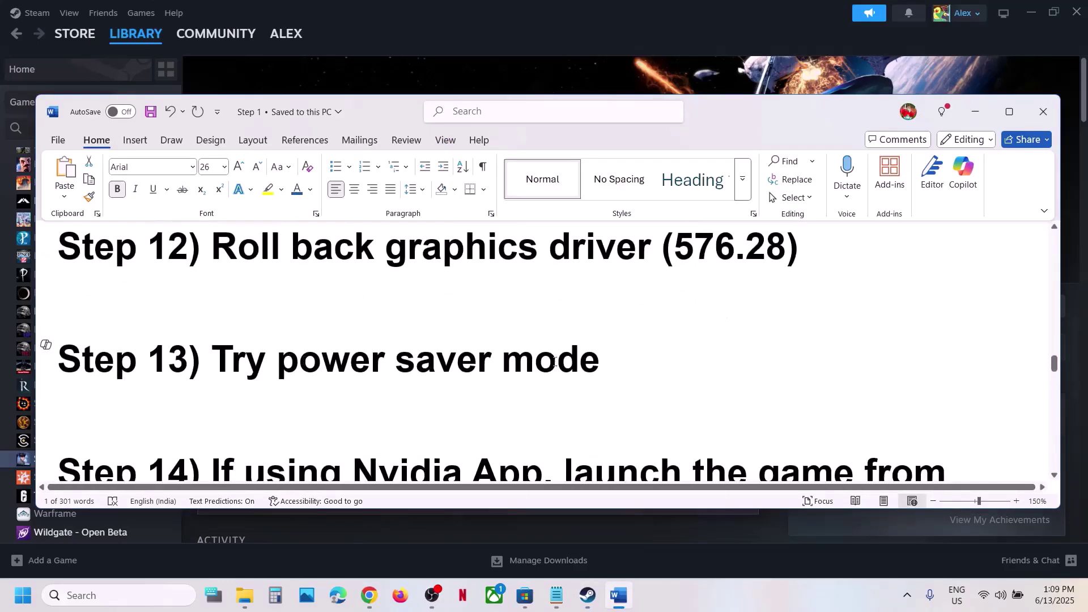
pyautogui.moveTo(554, 363); pyautogui.dragTo(277, 362)
# - Search Windows for Control Panel and open its Power Options under Hardware and Sound
pyautogui.click(129, 595)
pyautogui.write('co')
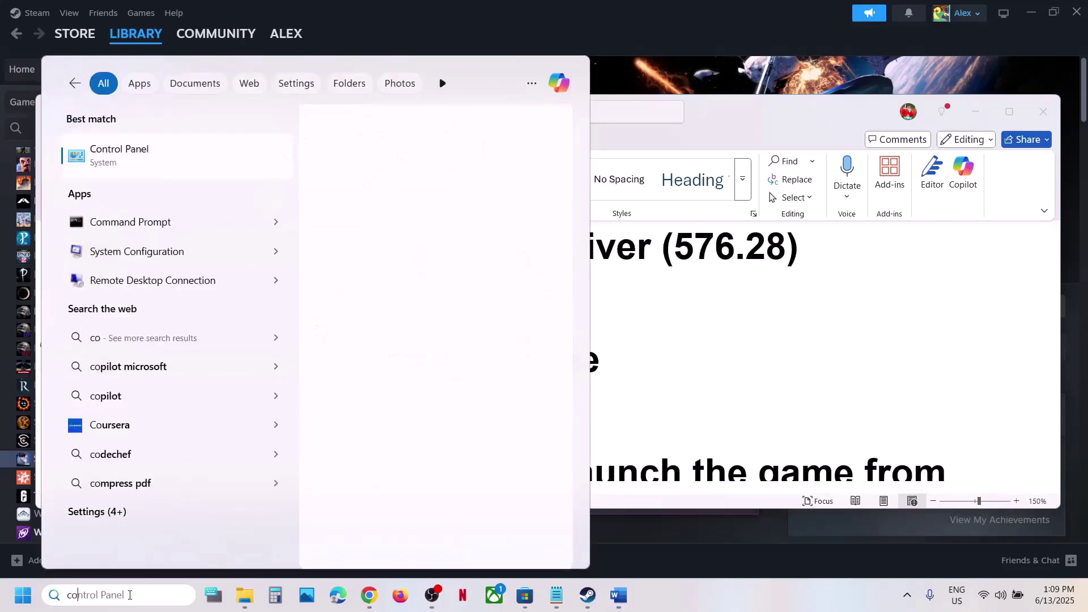
pyautogui.write('ntrol')
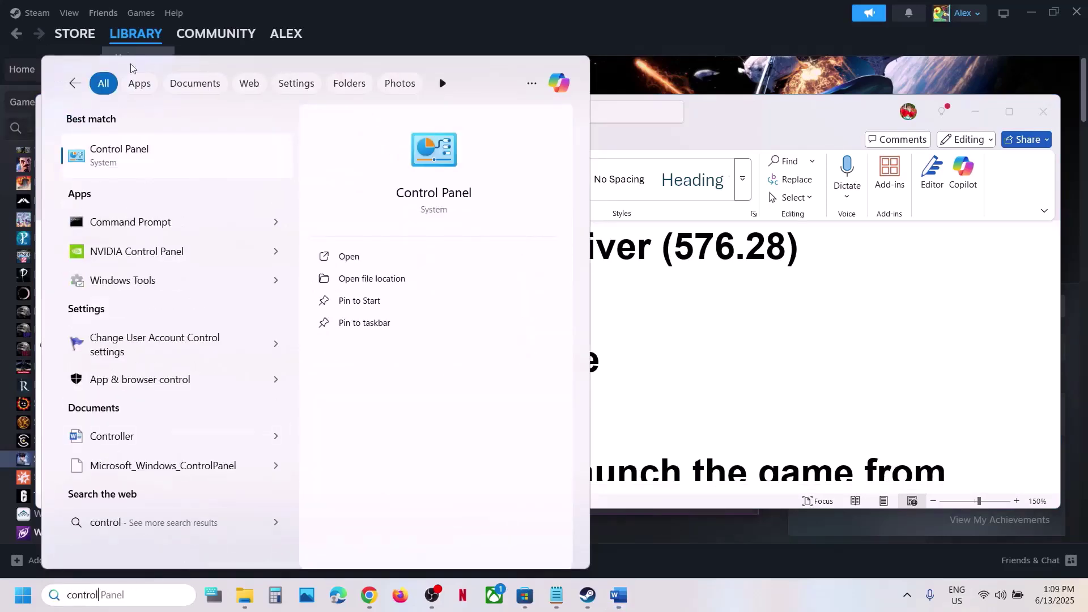
pyautogui.click(136, 158)
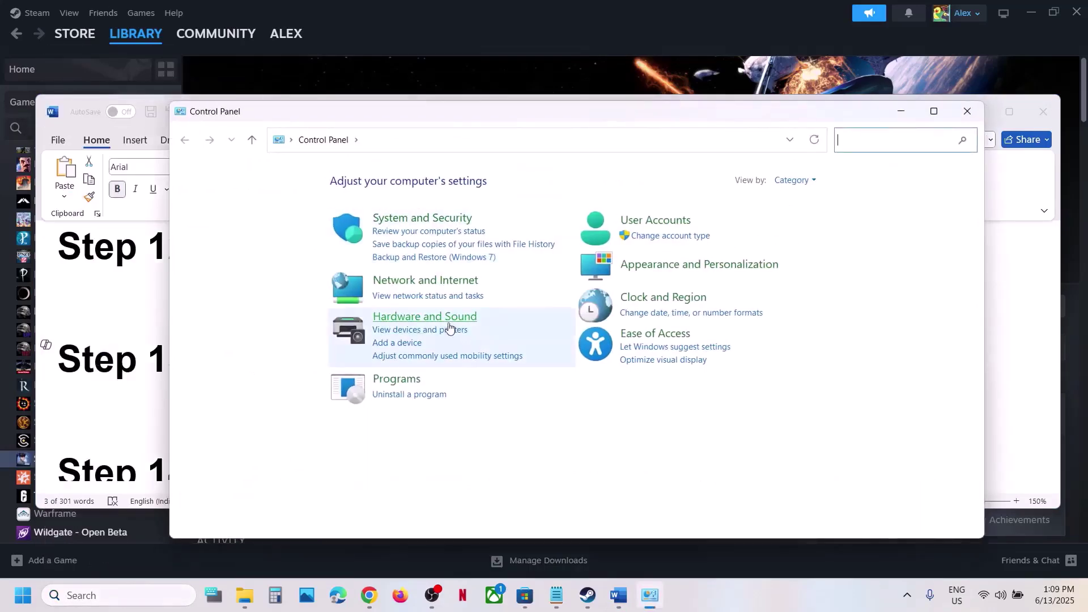
pyautogui.click(445, 318)
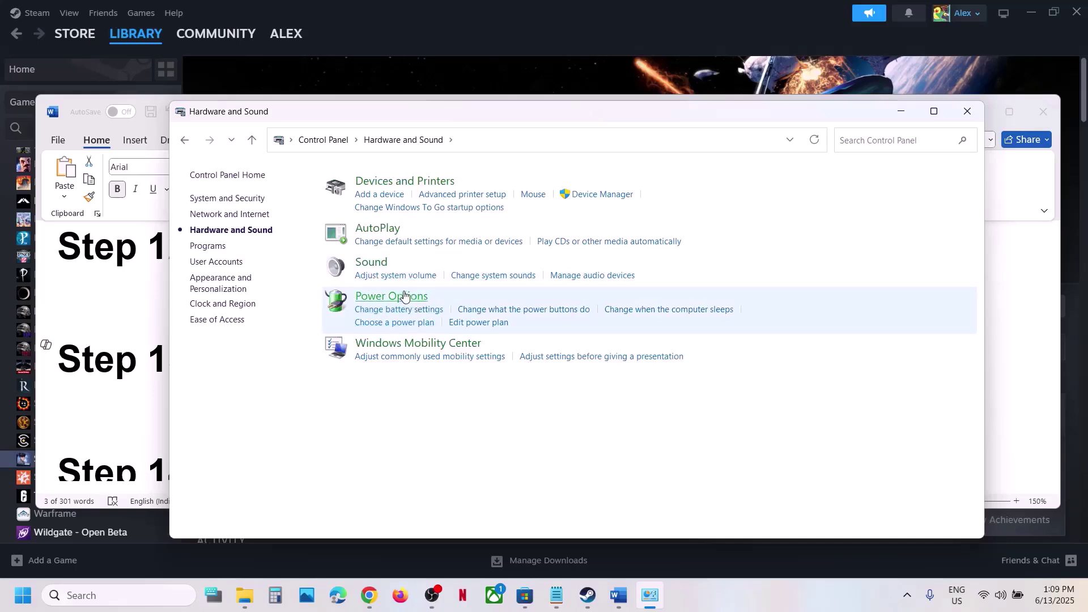
pyautogui.click(404, 296)
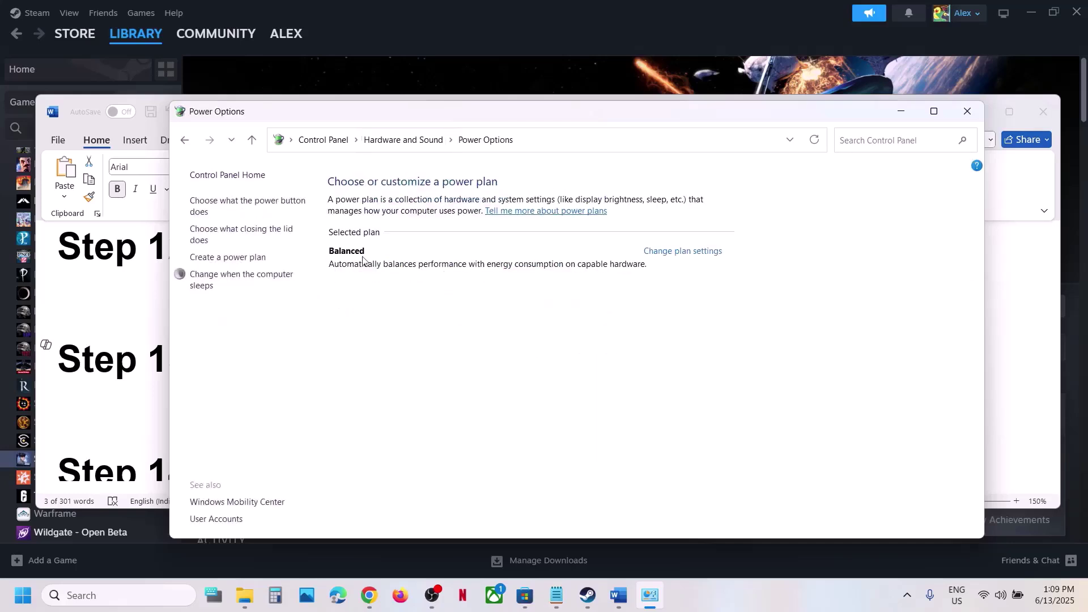
# - Bring up the Power Saver.jpg reference image and examine the power plans it shows
pyautogui.click(736, 610)
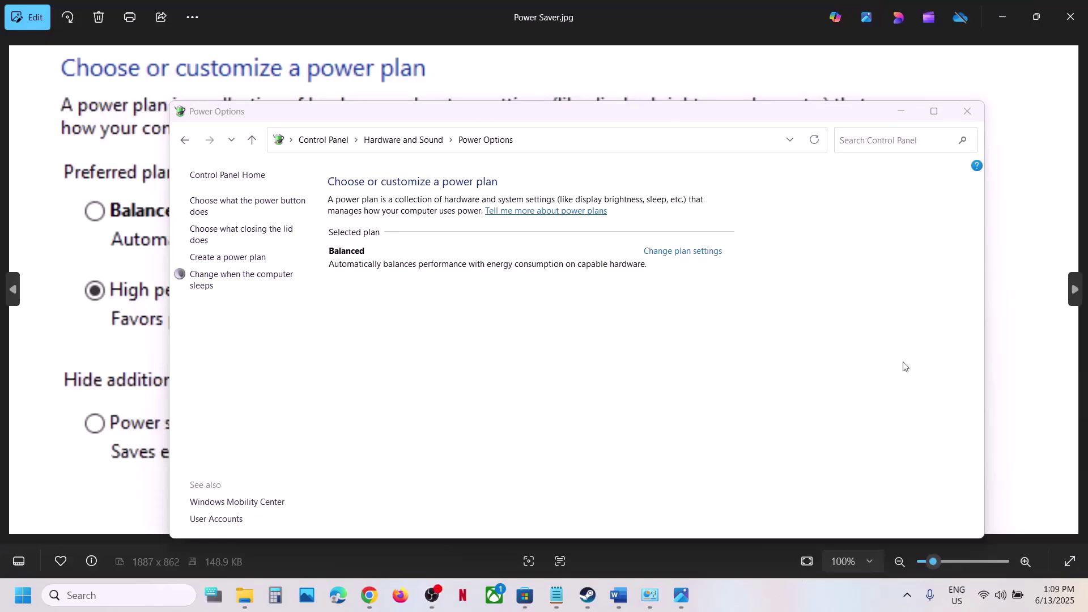
pyautogui.click(456, 68)
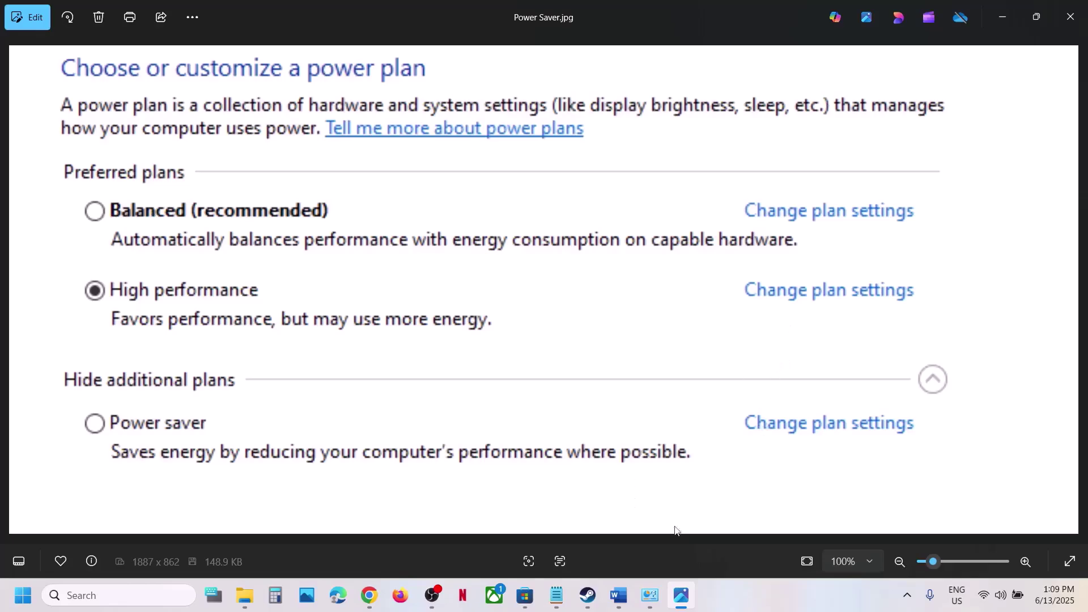
pyautogui.click(677, 606)
pyautogui.hotkey('alt', 'Tab')
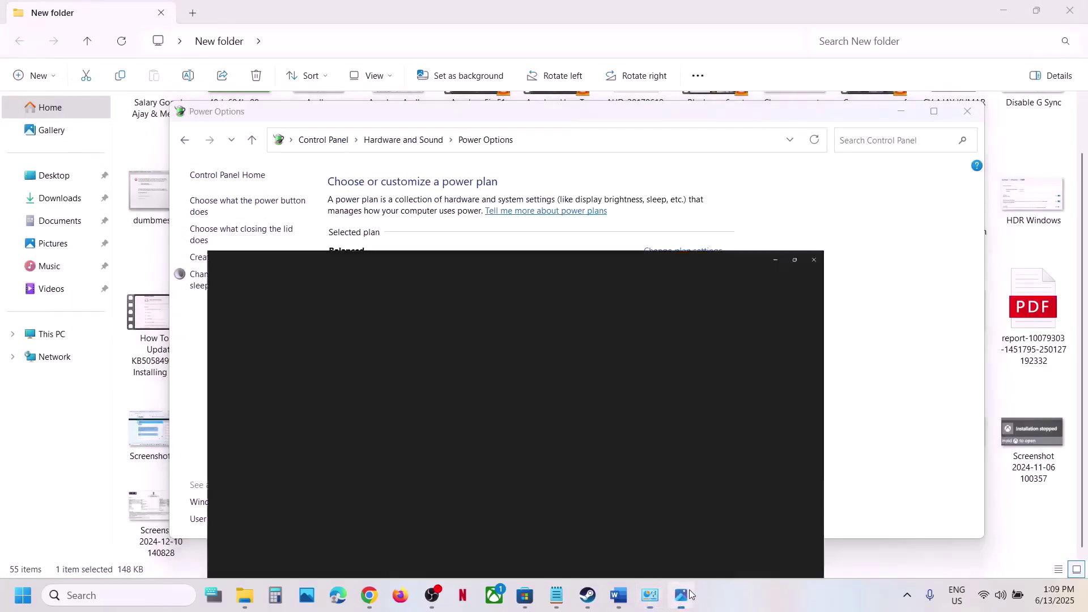
# - Examine the Performance Core Ratio setting in the Intel Extreme Tuning Utility reference image and close the image viewer
pyautogui.press('Right')
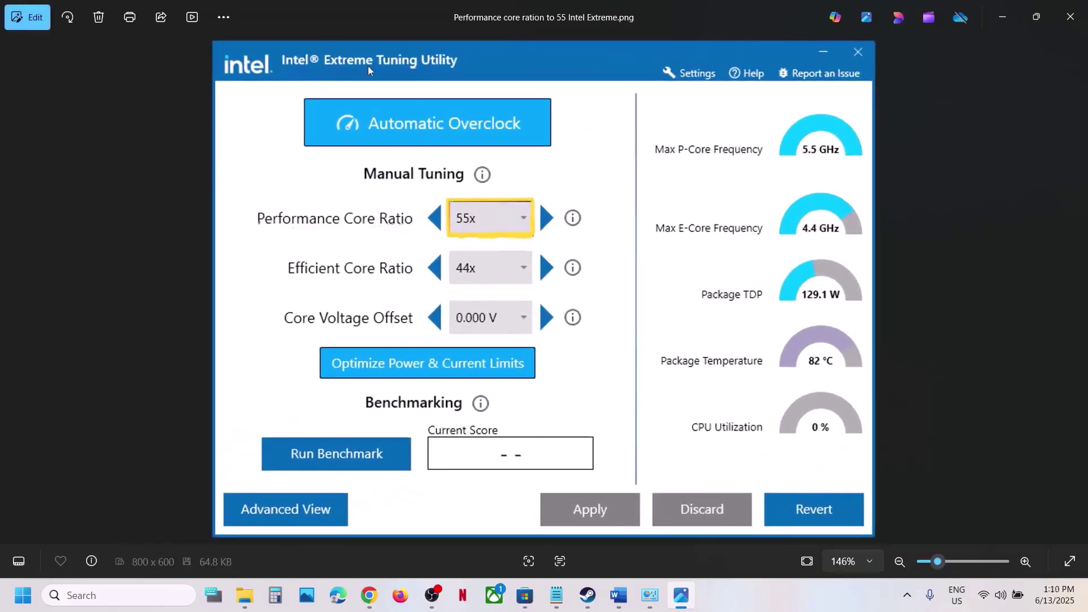
pyautogui.scroll(2, 494, 205)
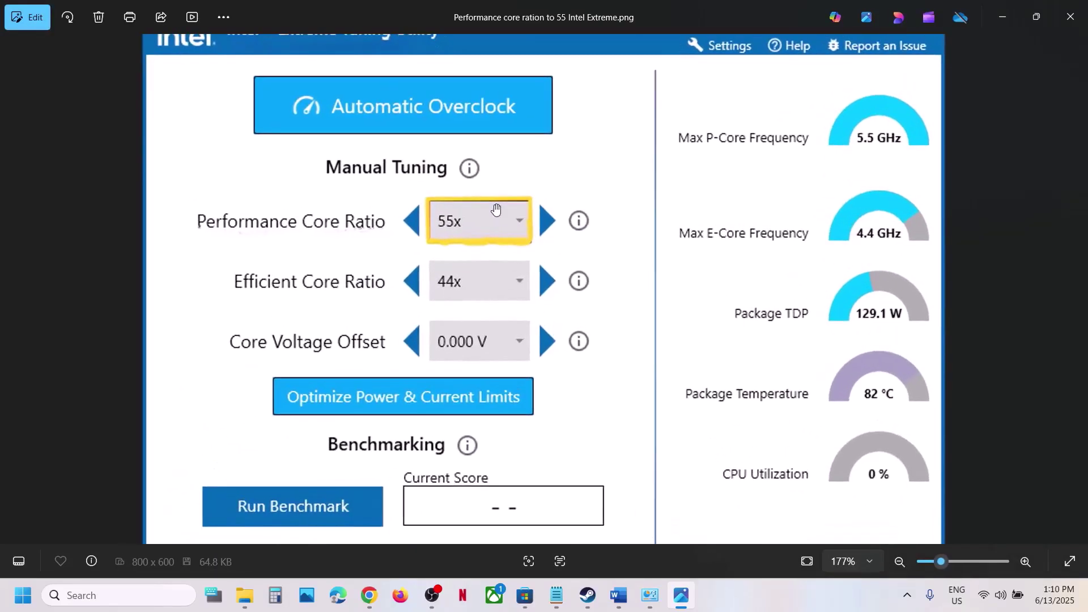
pyautogui.moveTo(543, 158); pyautogui.dragTo(578, 233)
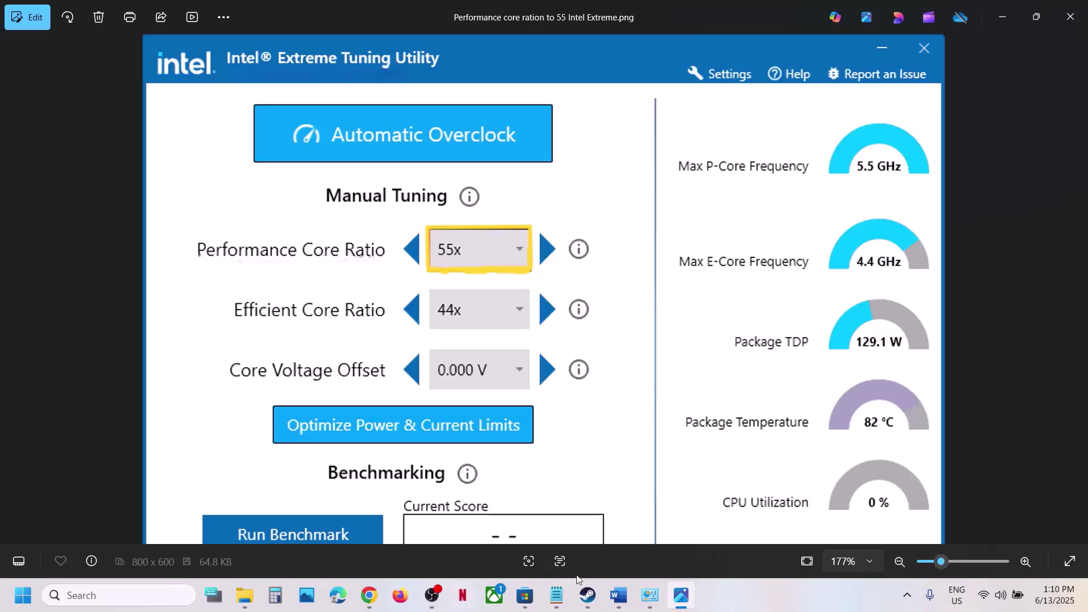
pyautogui.scroll(-2, 708, 495)
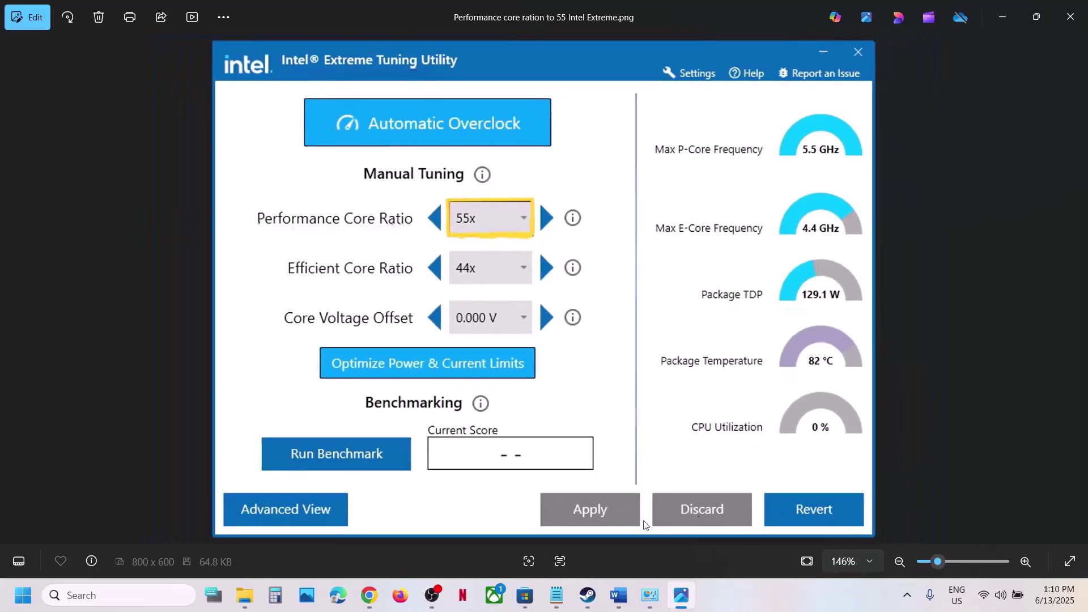
pyautogui.click(1071, 17)
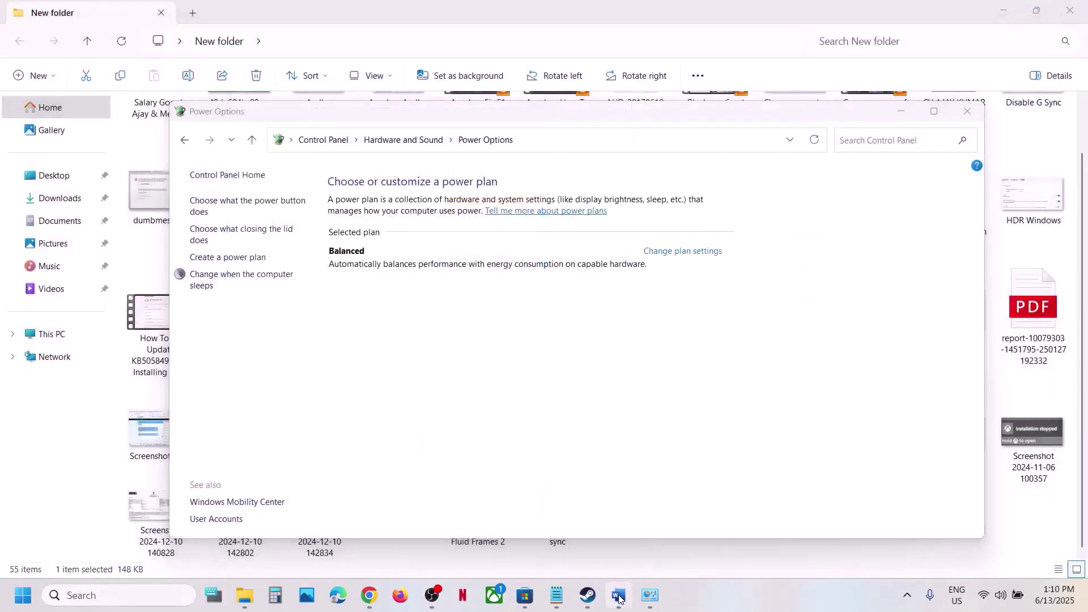
# - Read Step 14 in the Word notes about launching the game from the Nvidia App and copy the app's name
pyautogui.click(619, 594)
pyautogui.scroll(-3, 277, 351)
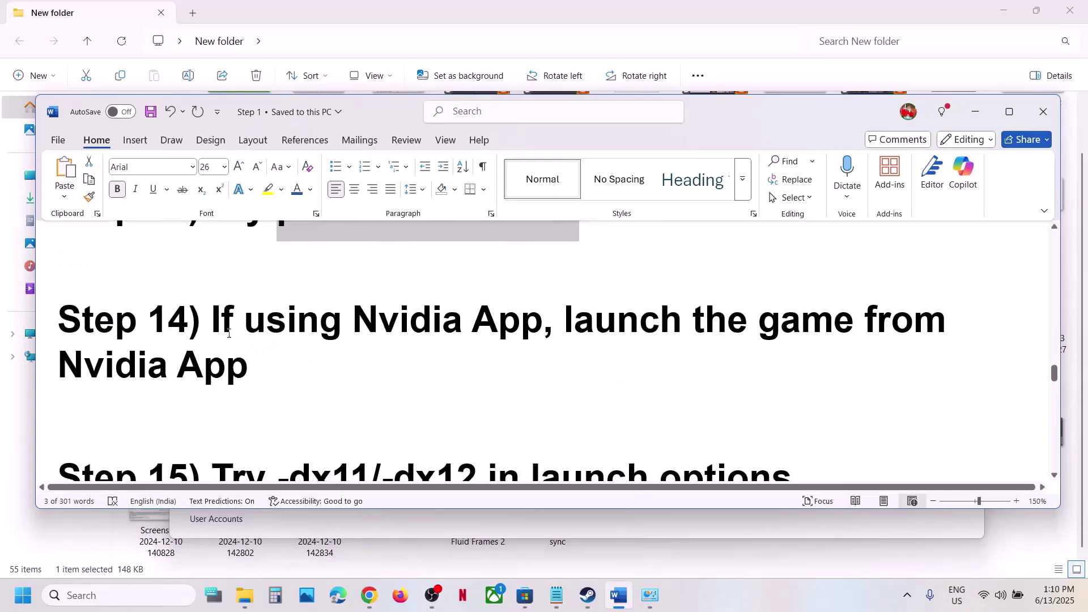
pyautogui.moveTo(228, 333); pyautogui.dragTo(352, 326)
pyautogui.hotkey('ctrl', 'c')
pyautogui.click(518, 368)
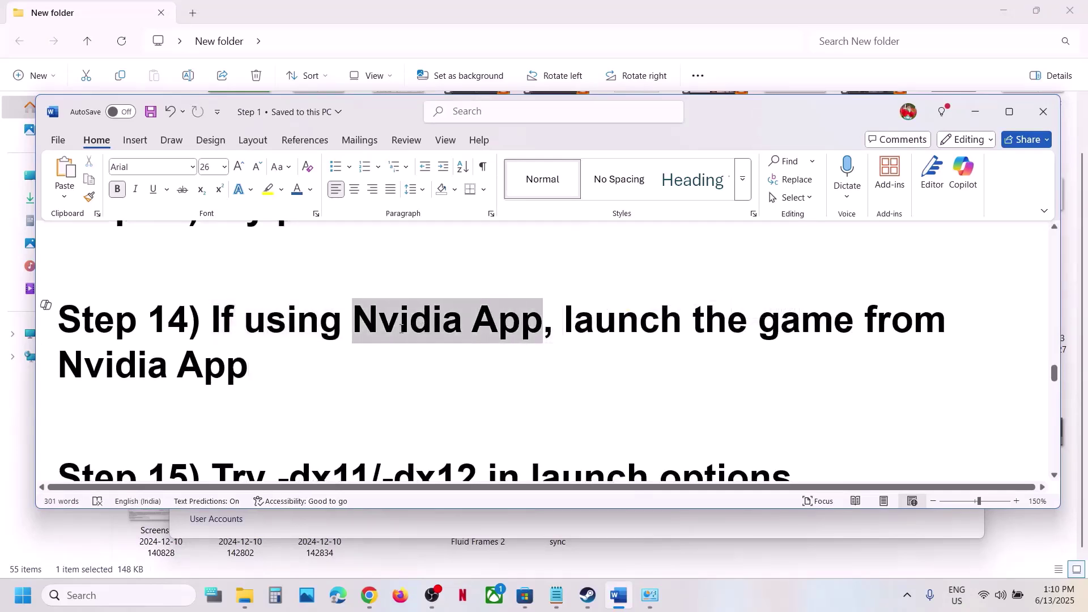
# - Search Windows for the copied name "Nvidia App" and open the application
pyautogui.click(154, 593)
pyautogui.hotkey('ctrl', 'v')
pyautogui.press('Return')
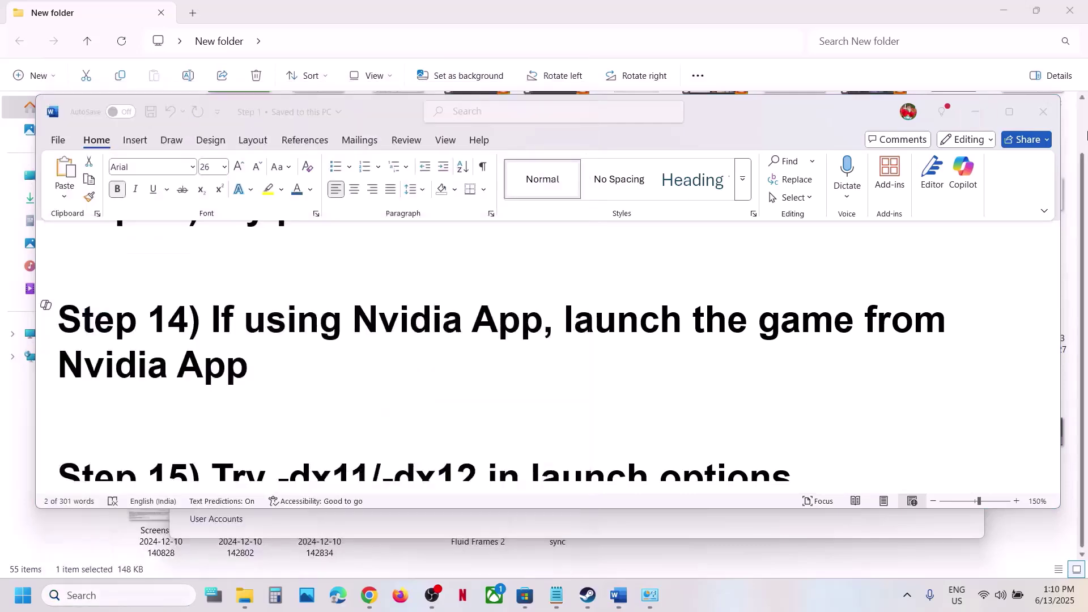
pyautogui.click(970, 20)
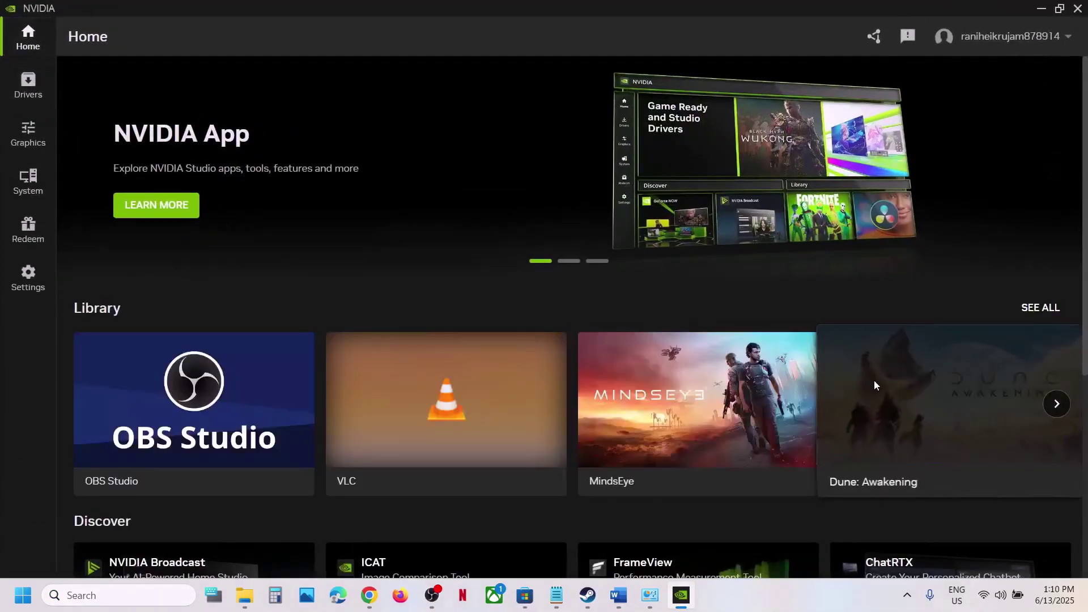
# - Look through the NVIDIA App home library, view the full program list and open the Stellar Blade entry's settings
pyautogui.scroll(-2, 750, 314)
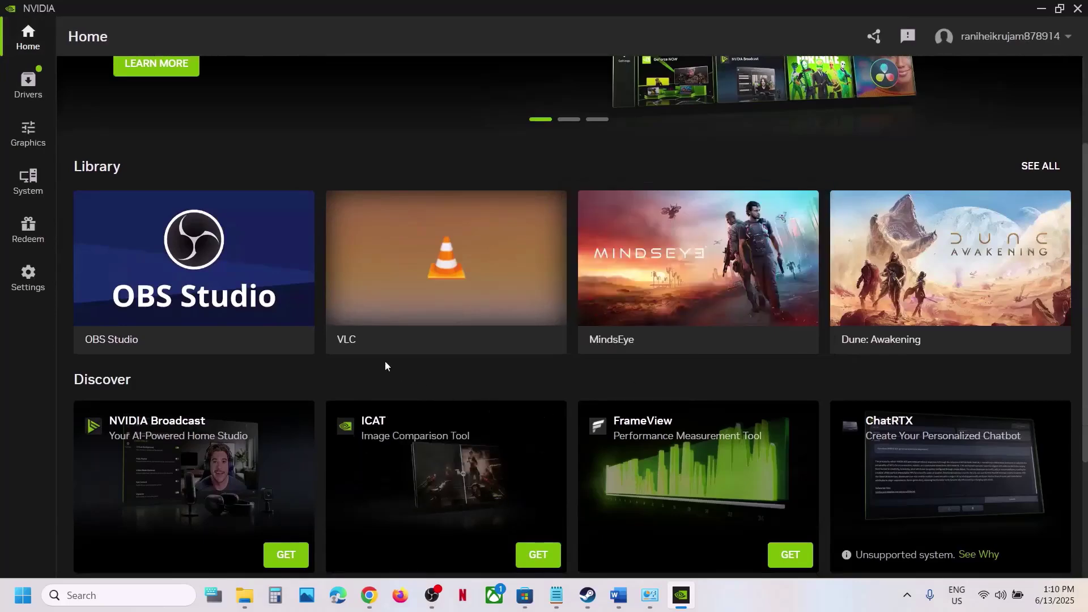
pyautogui.scroll(-2, 451, 371)
pyautogui.scroll(4, 461, 376)
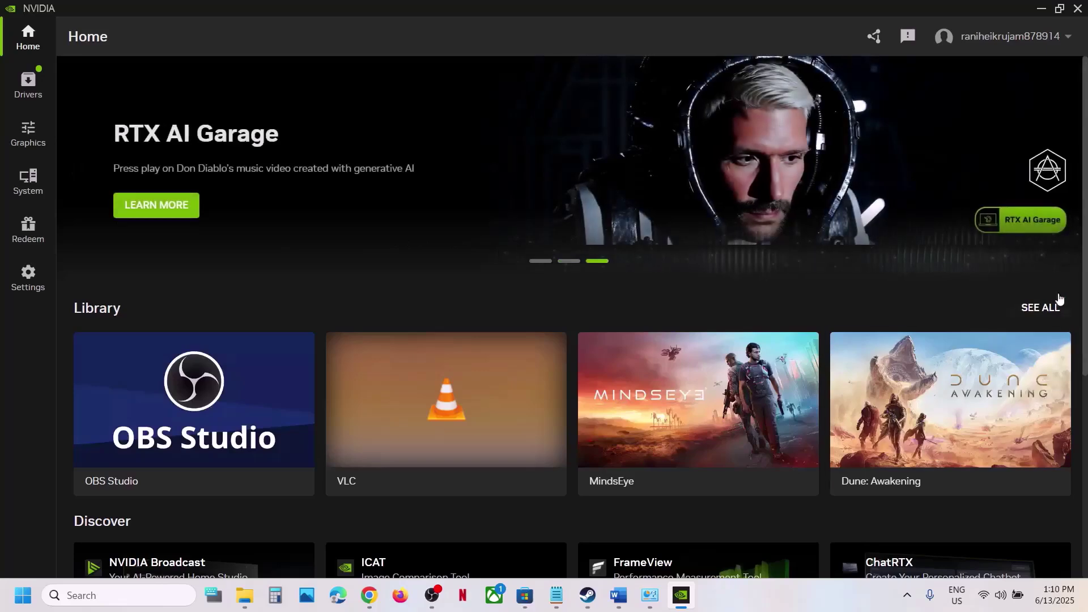
pyautogui.scroll(-3, 507, 369)
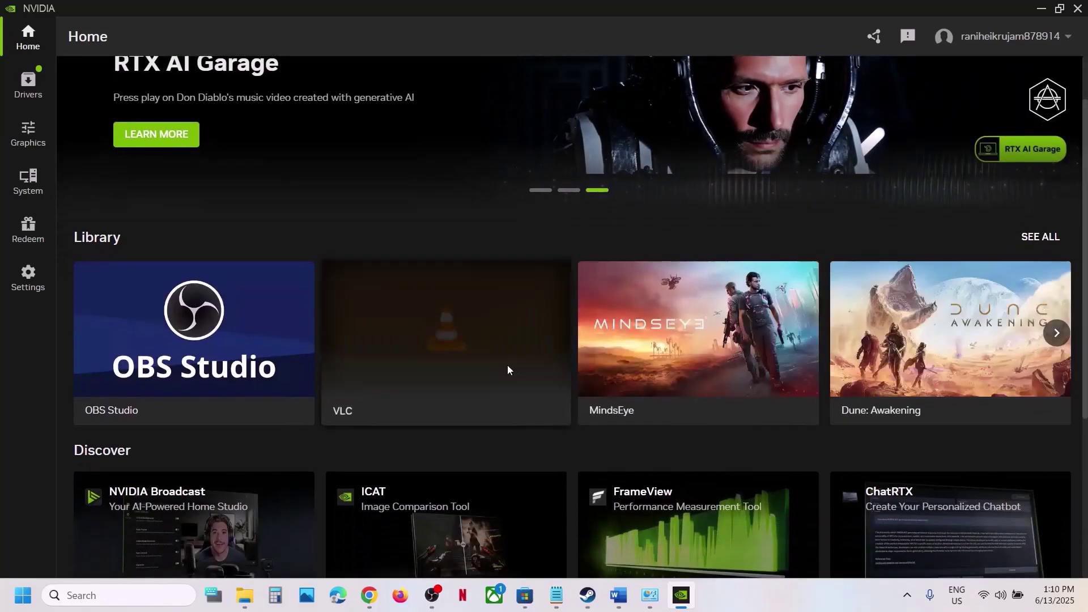
pyautogui.scroll(3, 538, 395)
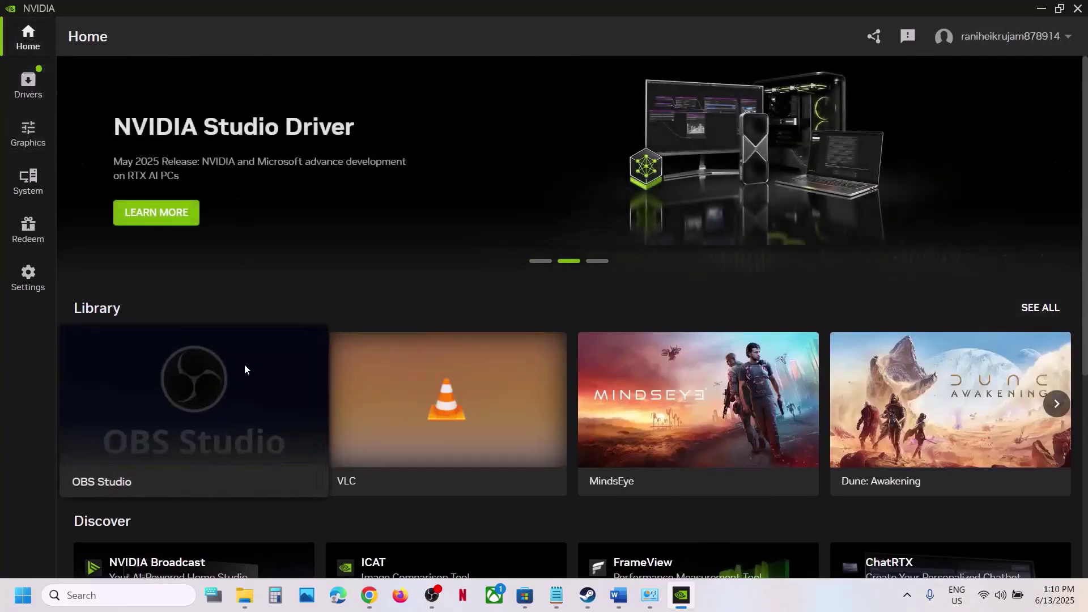
pyautogui.click(1011, 37)
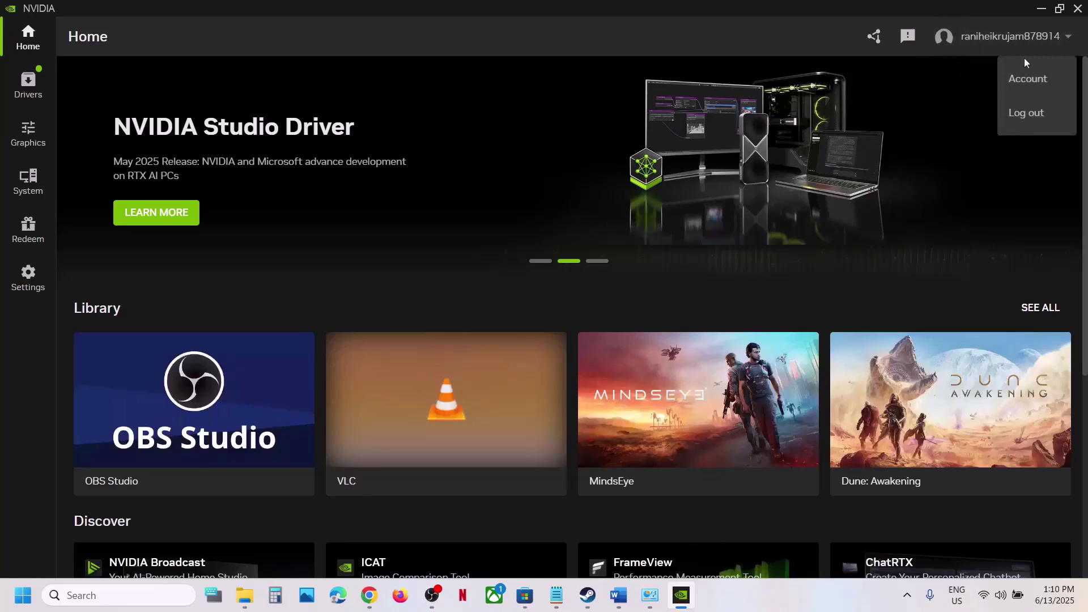
pyautogui.click(1027, 308)
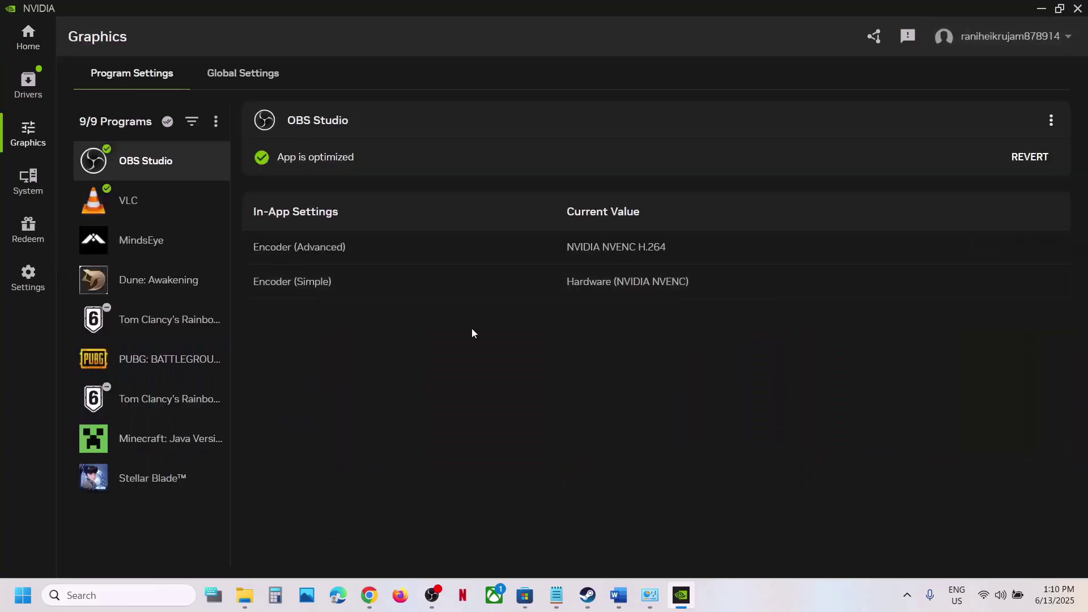
pyautogui.click(183, 481)
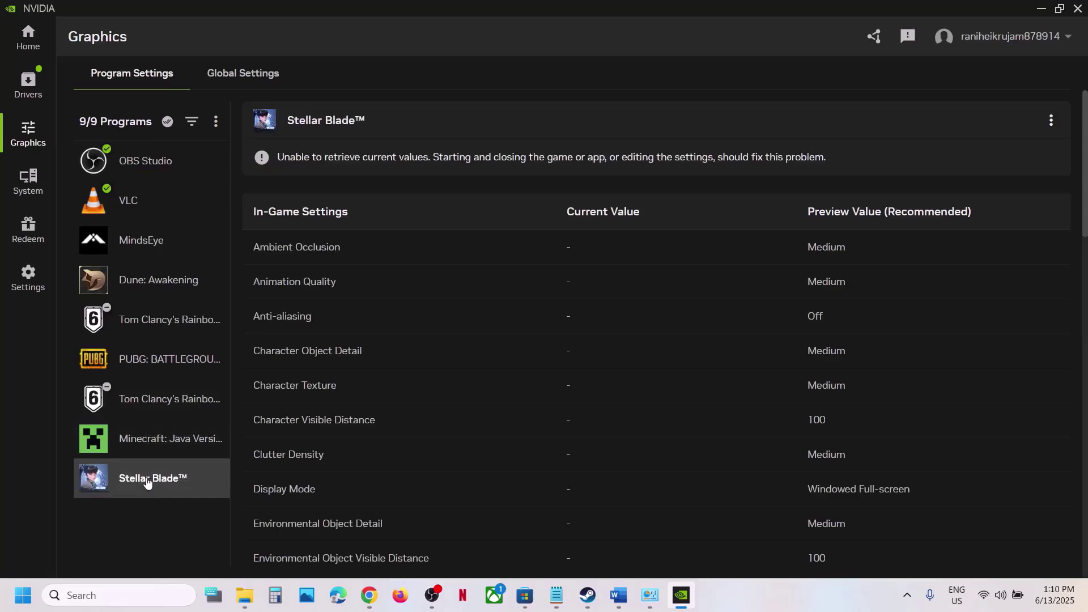
# - Return to the NVIDIA App home page and look through its Library and Discover sections
pyautogui.click(28, 37)
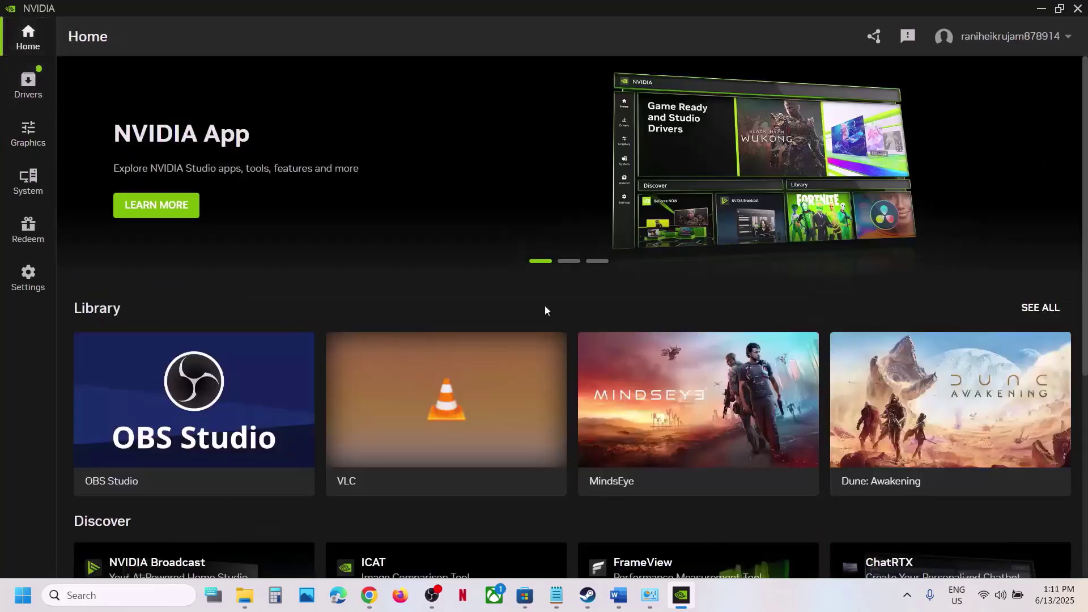
pyautogui.scroll(-3, 567, 335)
pyautogui.scroll(-4, 567, 333)
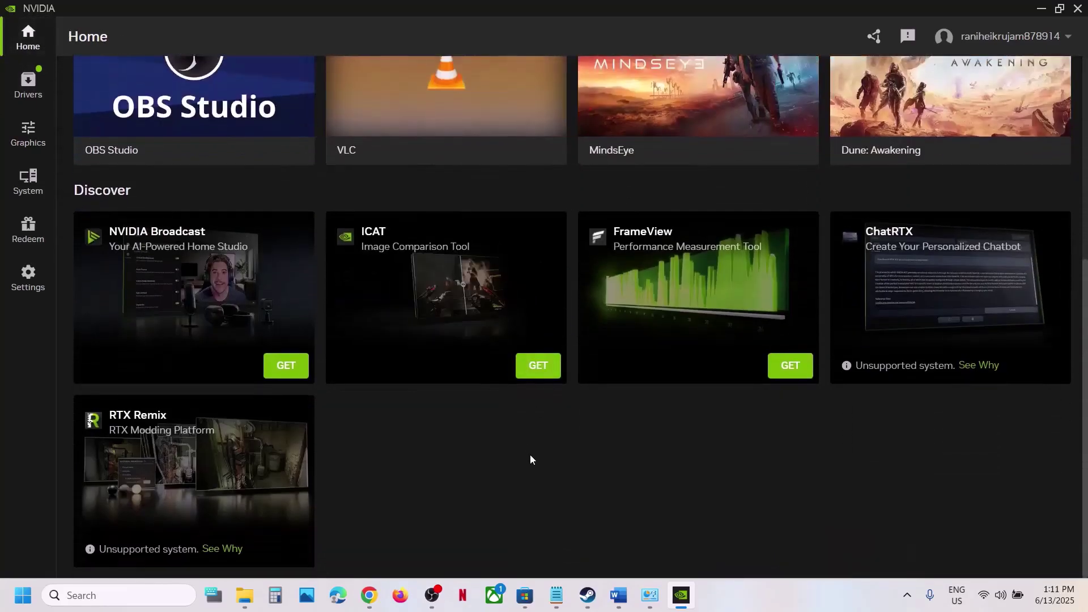
# - Look over the game tiles in the NVIDIA App library, show MindsEye's Play option and minimize the app
pyautogui.scroll(6, 751, 224)
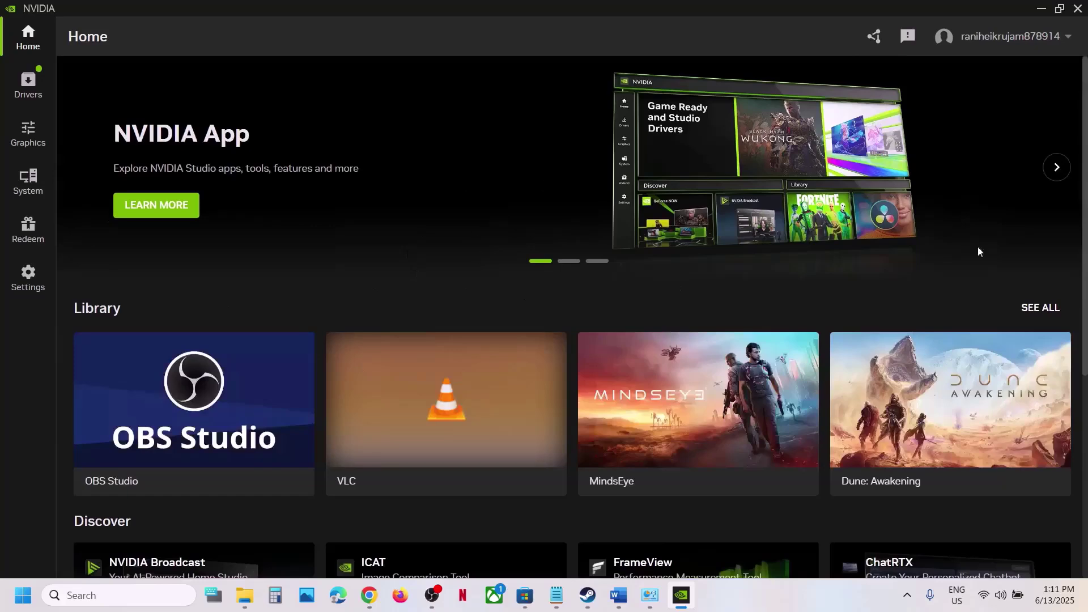
pyautogui.scroll(-3, 555, 340)
pyautogui.moveTo(697, 213)
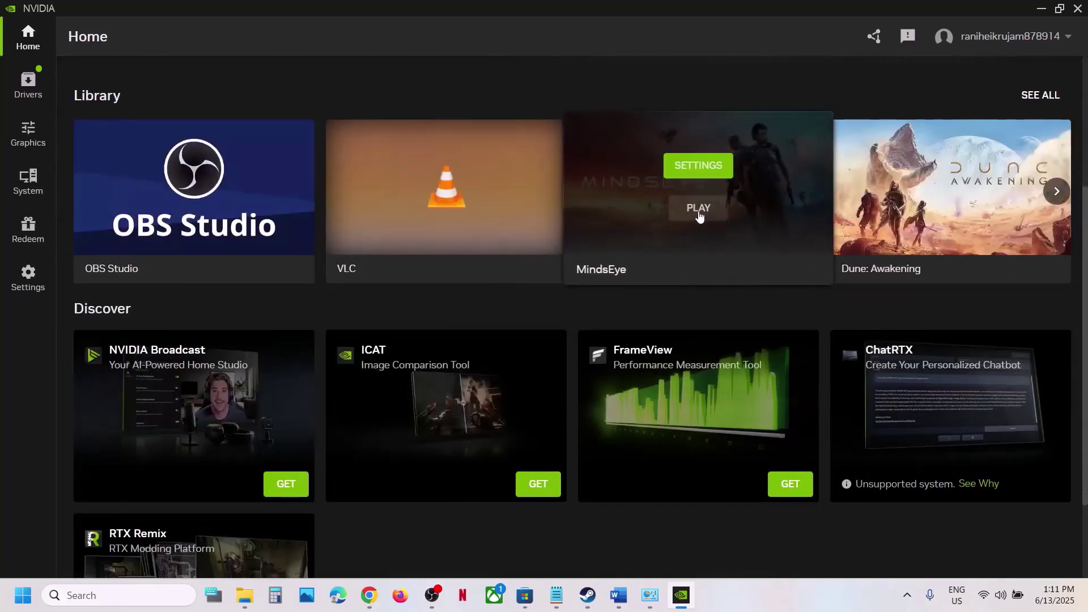
pyautogui.scroll(3, 708, 215)
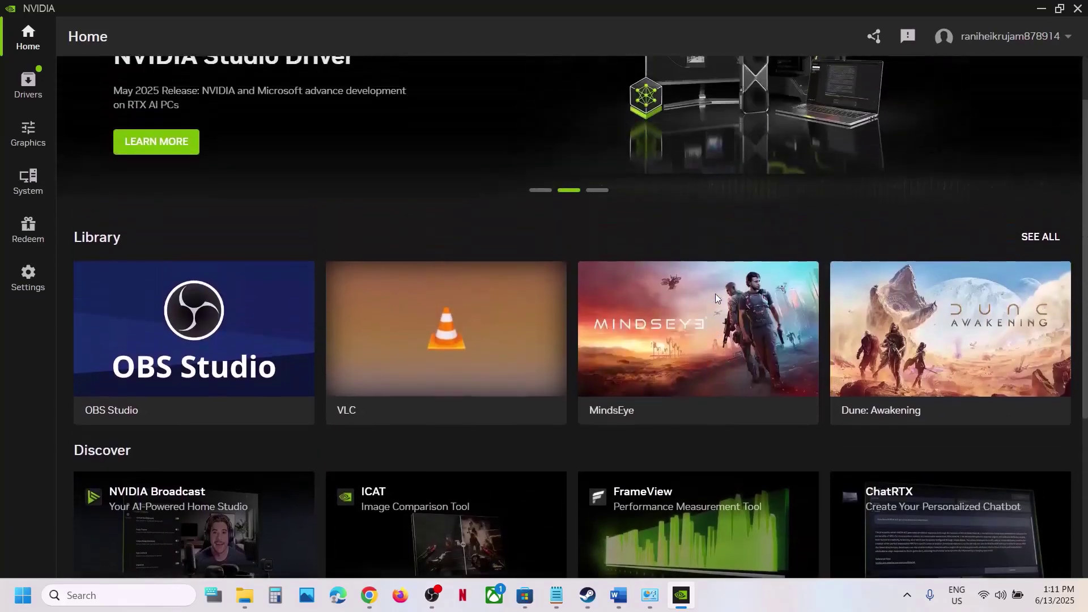
pyautogui.scroll(-2, 780, 372)
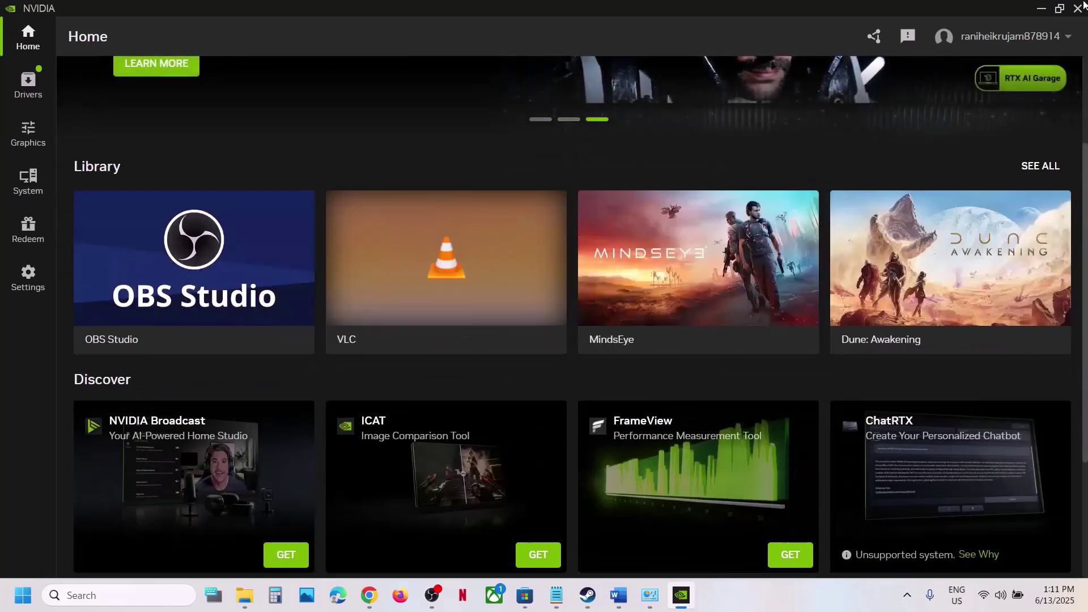
pyautogui.click(1040, 12)
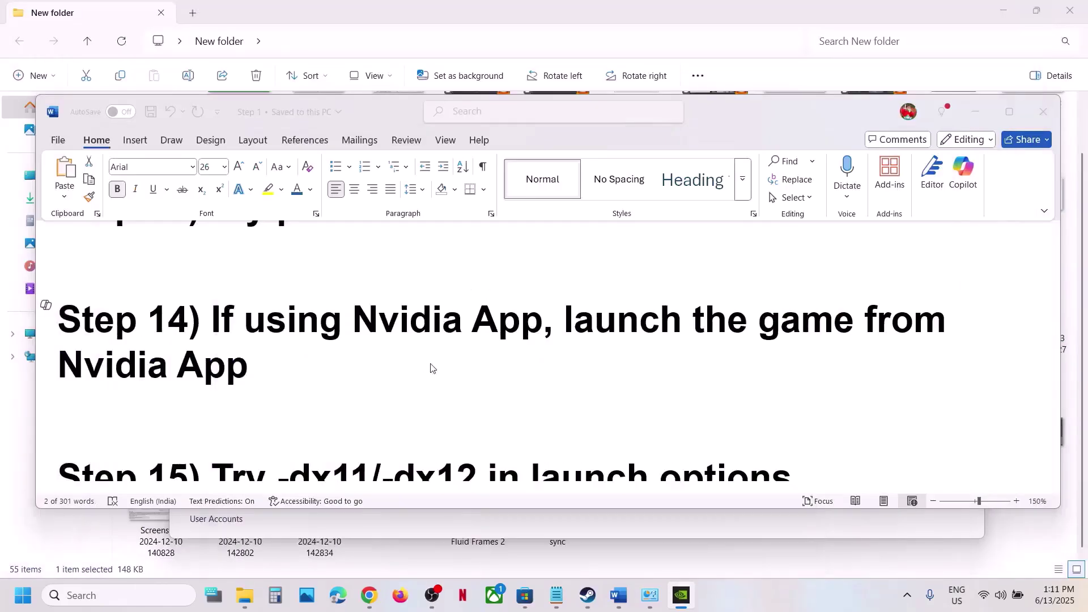
# - Read Step 15 in the Word notes and enter -dx12 as Stellar Blade's launch option in Steam
pyautogui.scroll(-2, 397, 382)
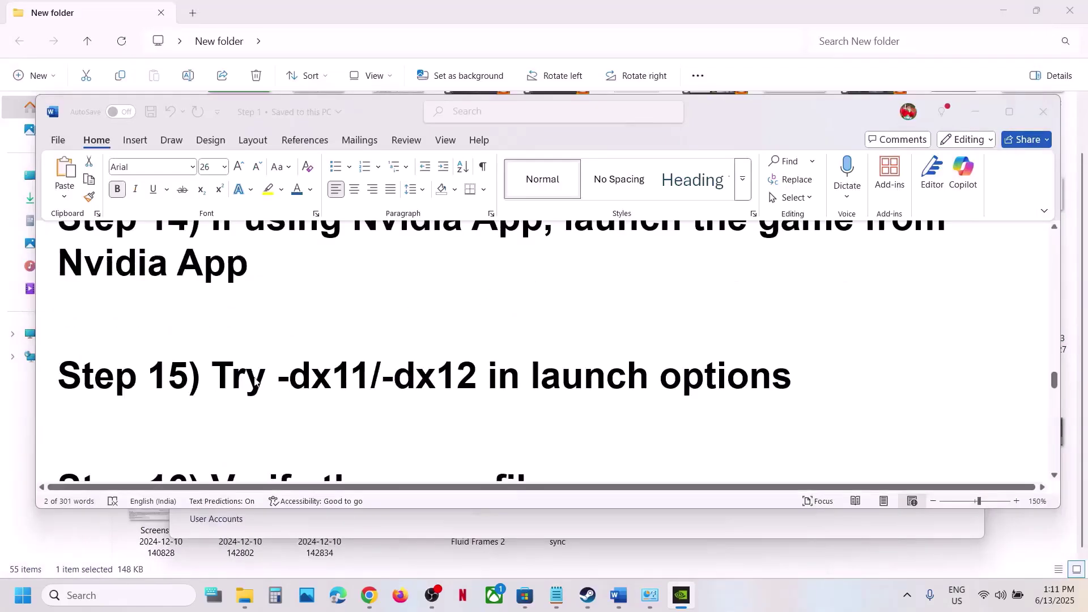
pyautogui.moveTo(277, 376); pyautogui.dragTo(415, 378)
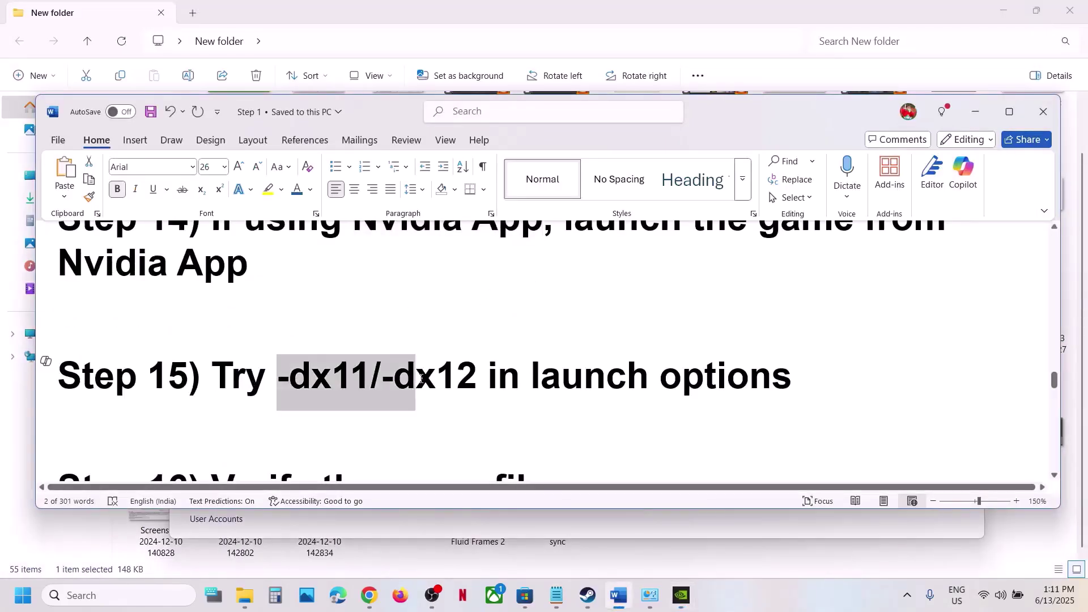
pyautogui.click(590, 600)
pyautogui.rightClick(56, 294)
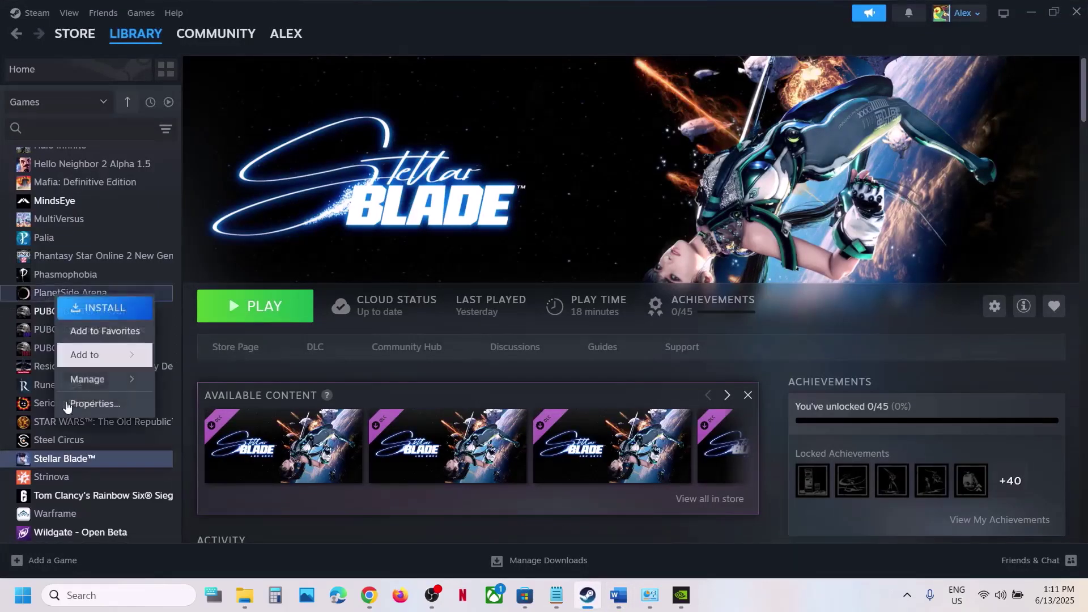
pyautogui.rightClick(48, 459)
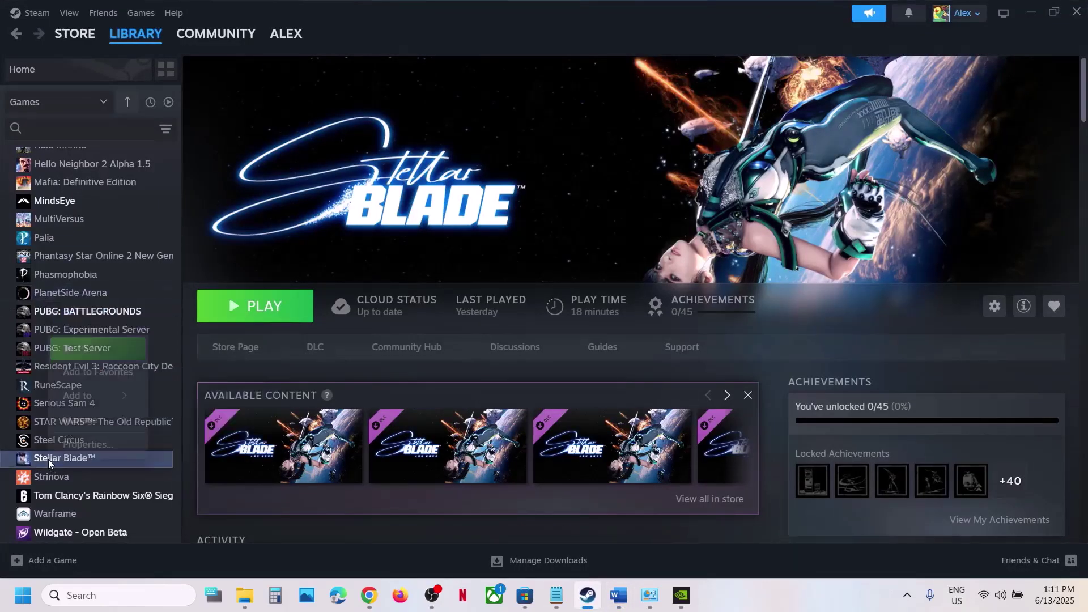
pyautogui.click(137, 445)
pyautogui.click(440, 333)
pyautogui.write('-')
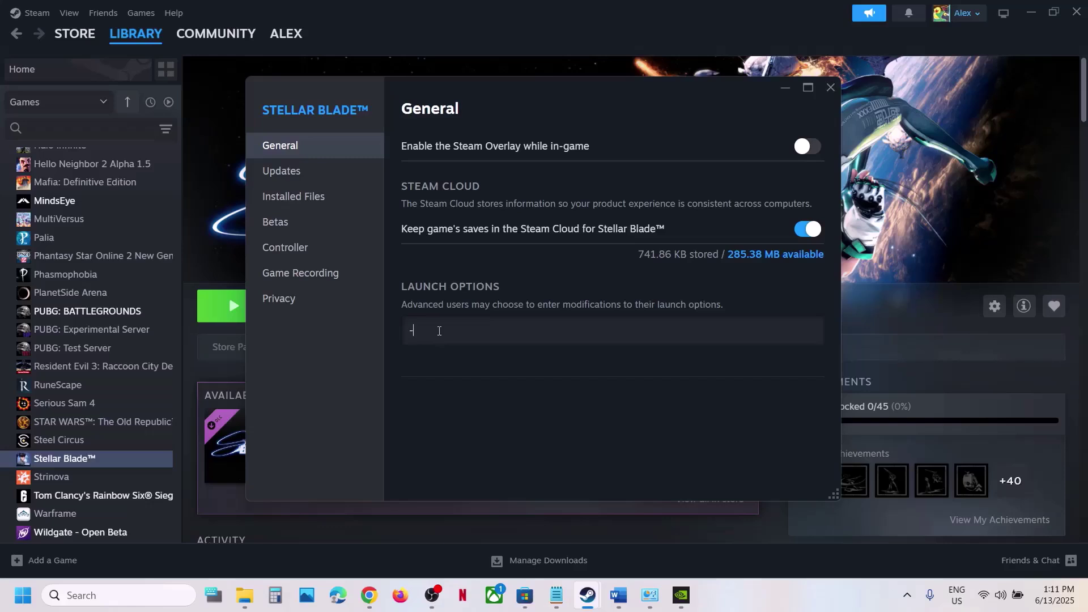
pyautogui.write('dx12')
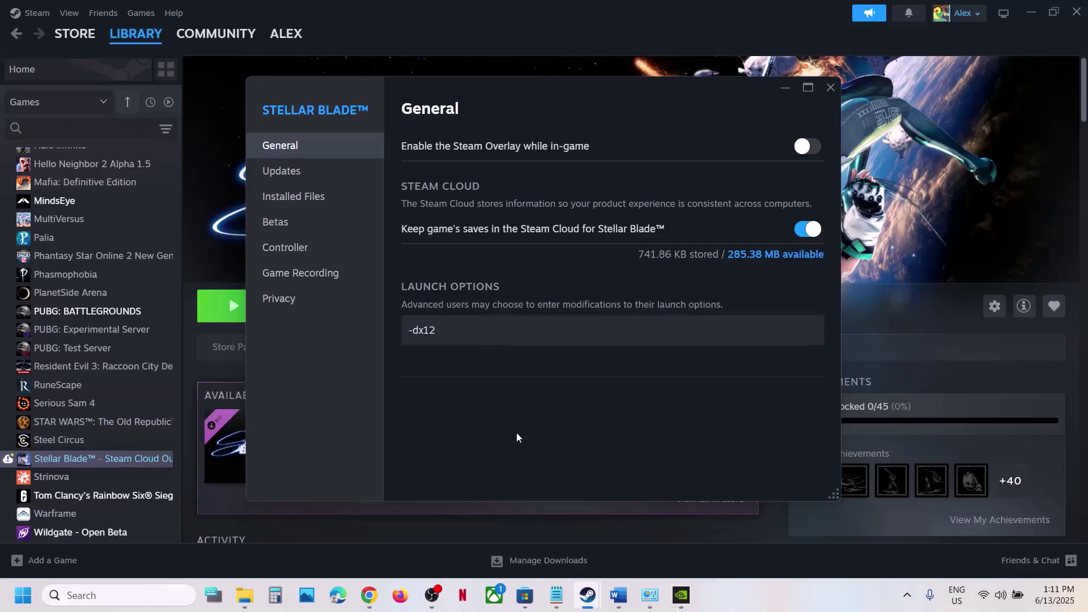
# - Clear Stellar Blade's launch options and close its properties
pyautogui.hotkey('ctrl', 'a')
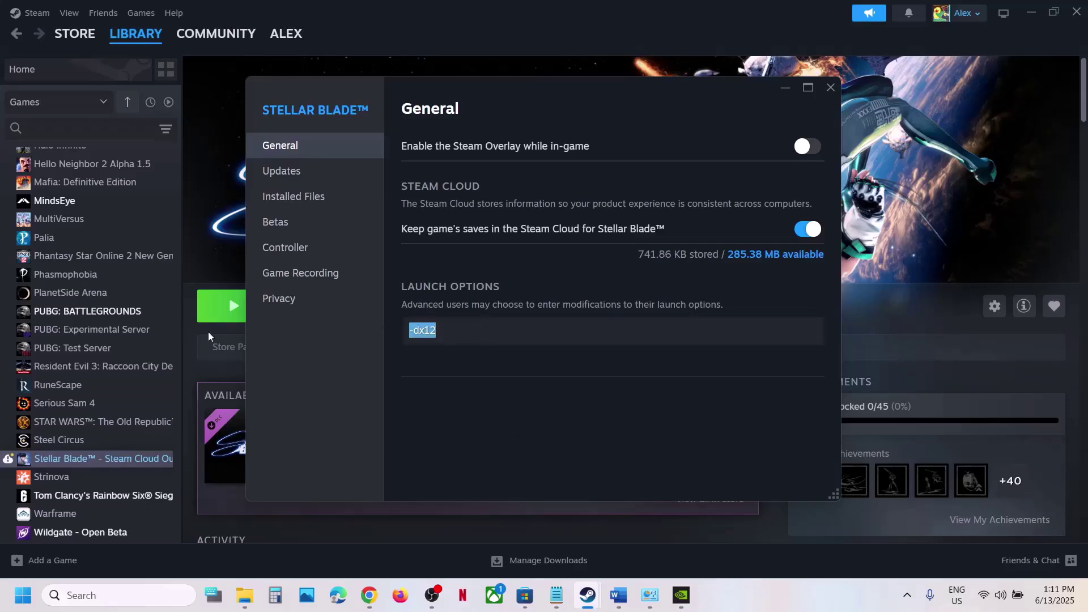
pyautogui.press('BackSpace')
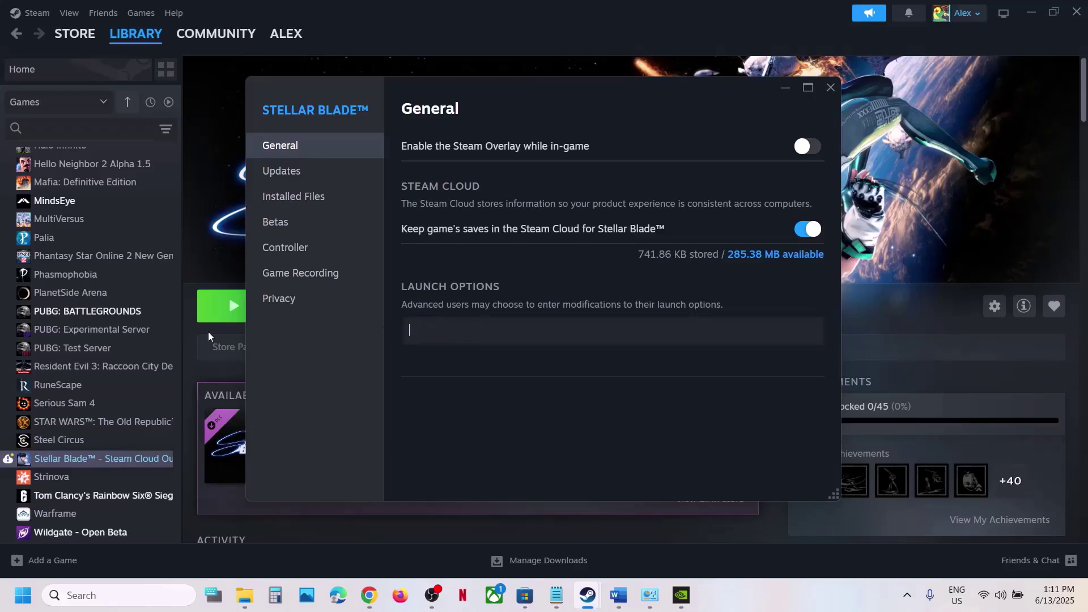
pyautogui.click(838, 88)
# - Read Step 16 in the Word notes, view the file verification option in Stellar Blade's Steam properties and close them
pyautogui.click(618, 595)
pyautogui.scroll(-2, 470, 361)
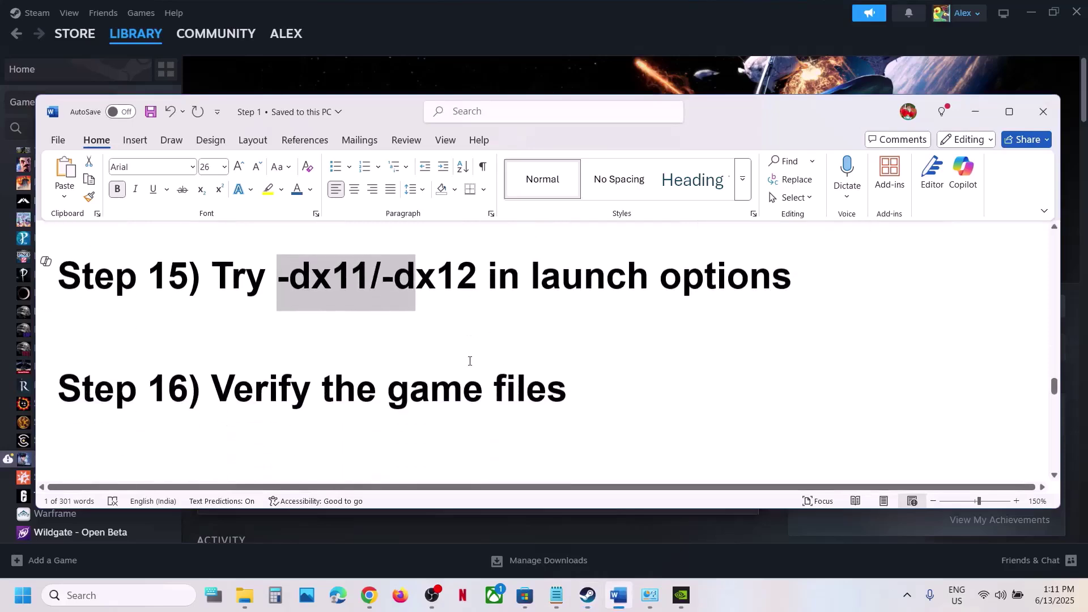
pyautogui.moveTo(212, 391); pyautogui.dragTo(588, 392)
pyautogui.click(419, 8)
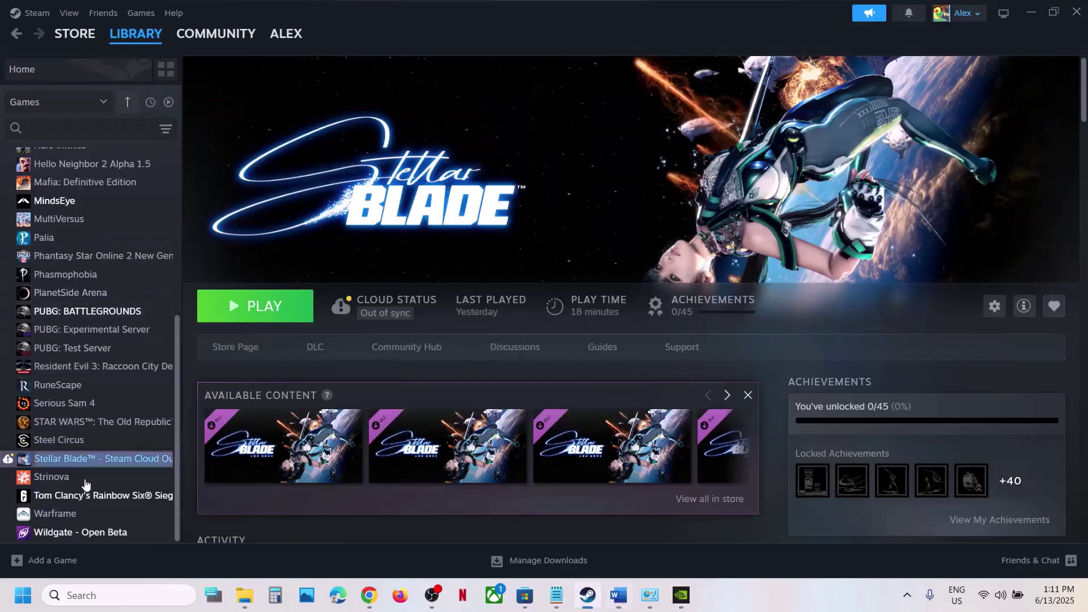
pyautogui.rightClick(84, 463)
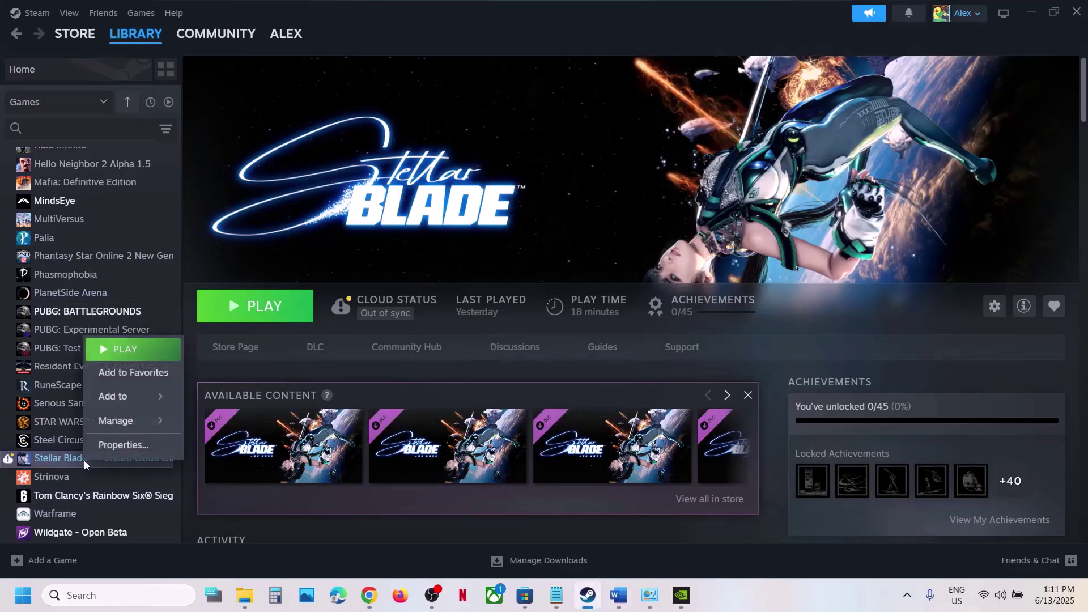
pyautogui.click(124, 445)
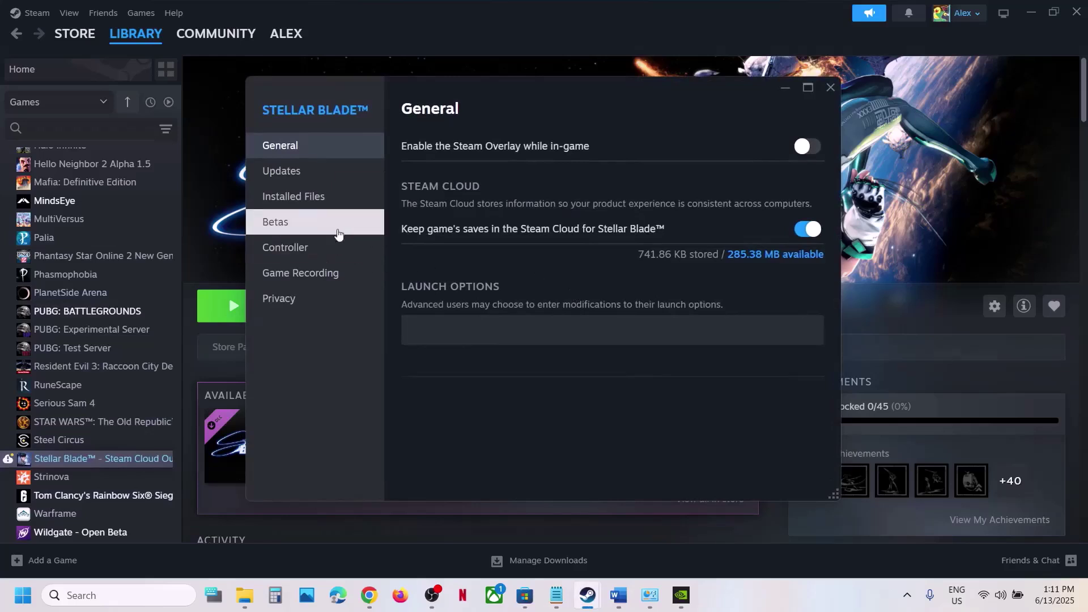
pyautogui.click(309, 198)
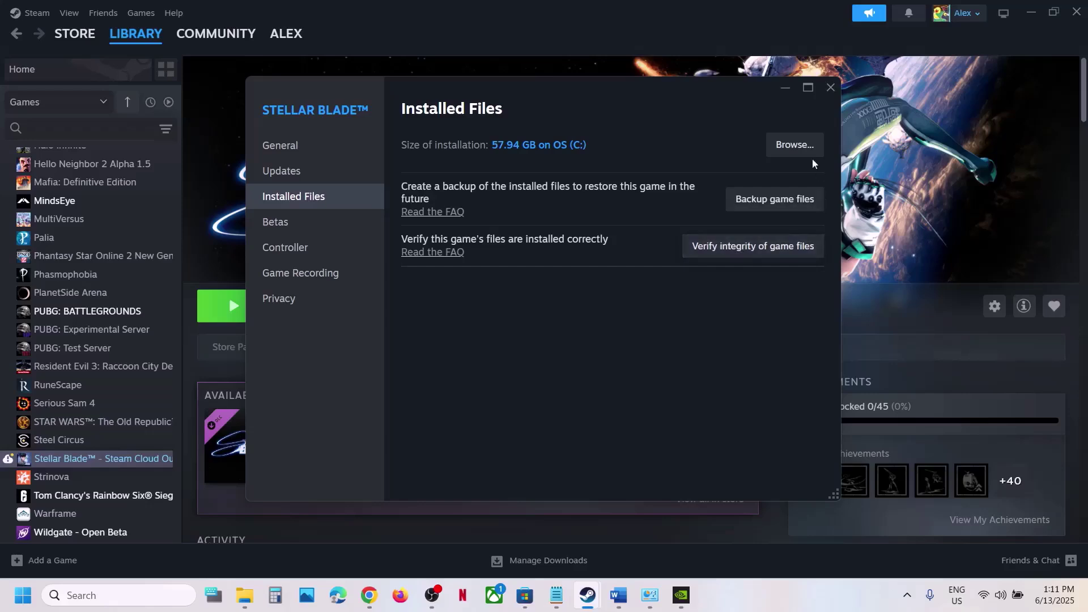
pyautogui.click(828, 89)
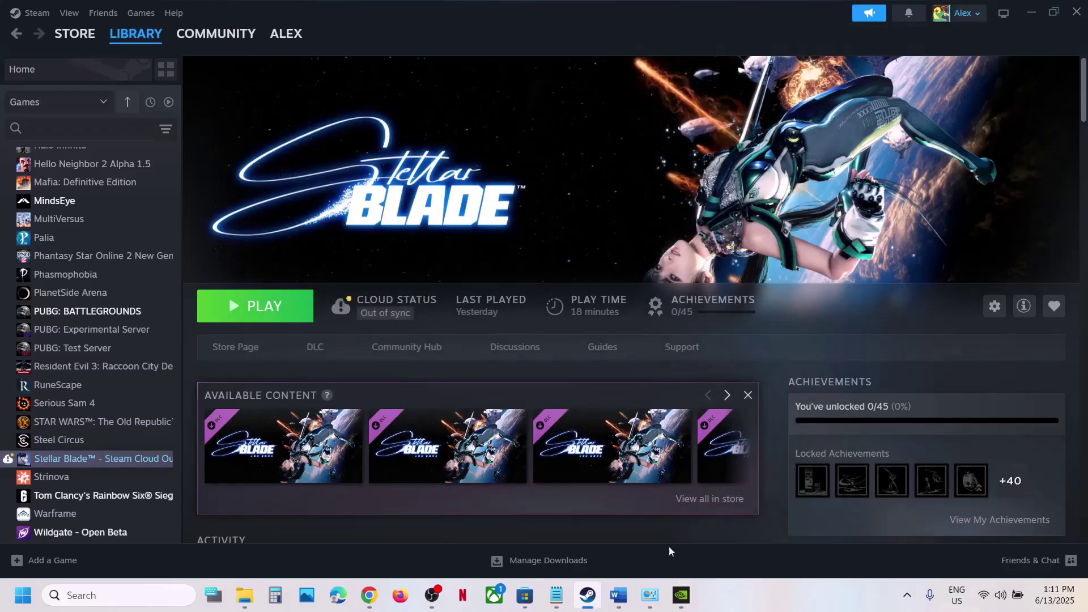
# - Copy the Visual C++ link under Step 17 in the Word notes and open it in a new Chrome tab
pyautogui.click(618, 595)
pyautogui.scroll(-6, 476, 342)
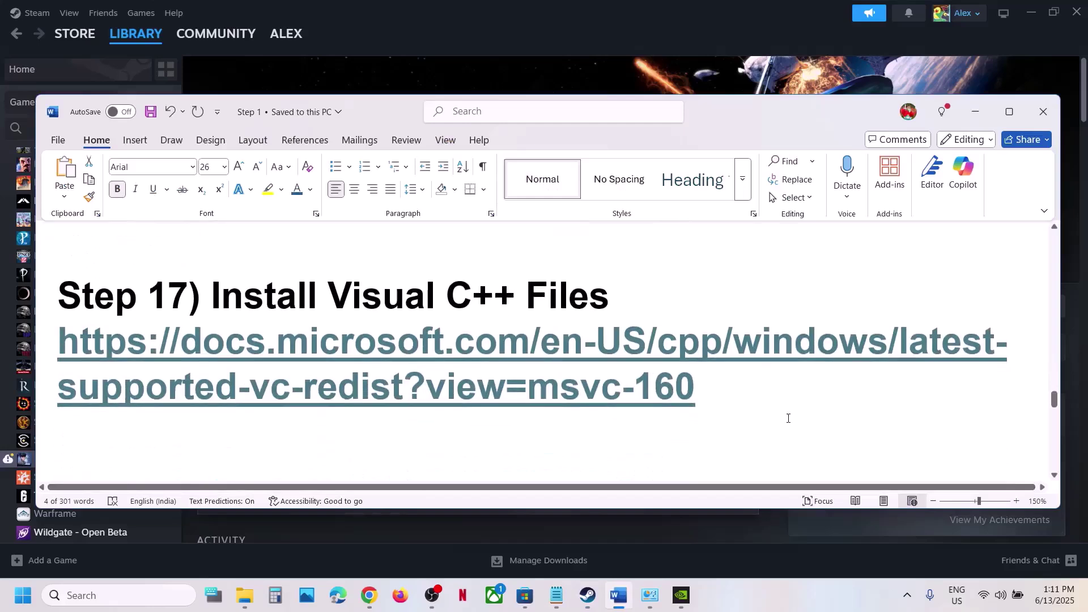
pyautogui.tripleClick(614, 389)
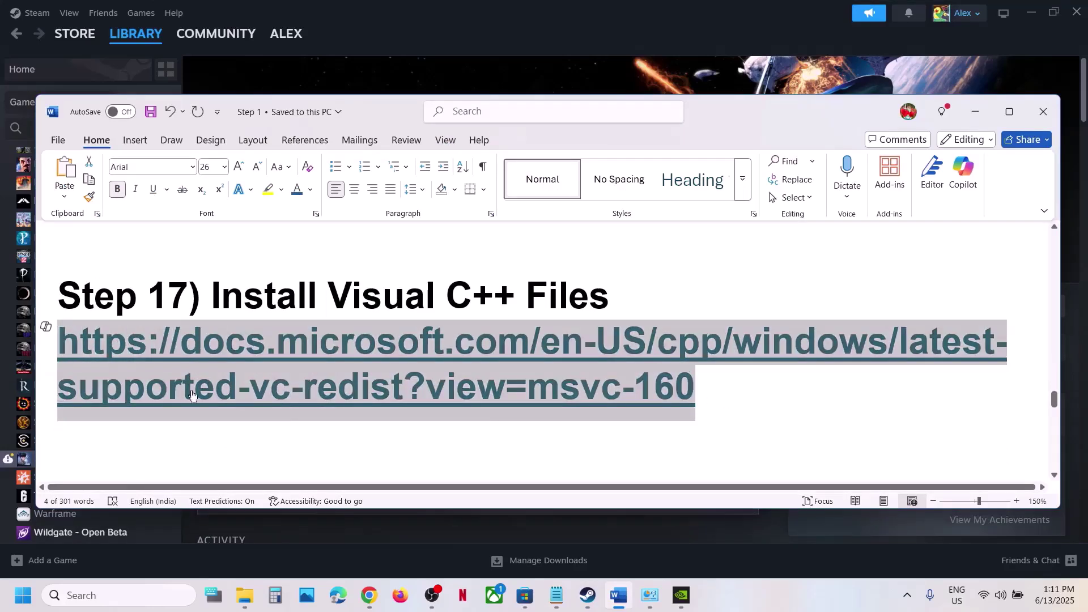
pyautogui.click(369, 595)
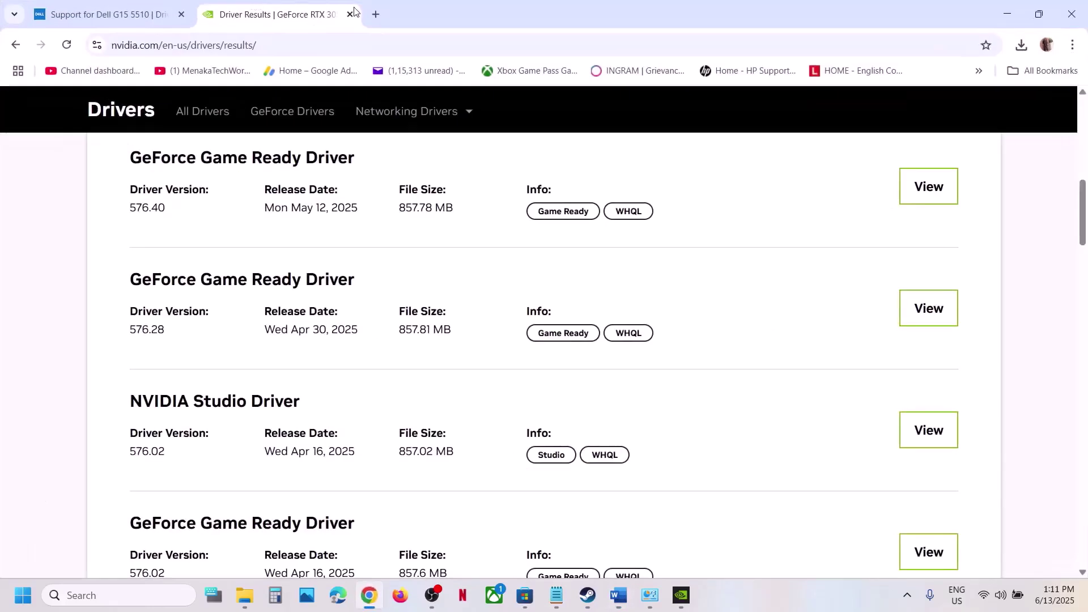
pyautogui.click(376, 14)
pyautogui.write('https://learn.microsoft.com/en-us/cpp/windows/latest-supported-vc-redist?view=msvc-160')
pyautogui.press('Return')
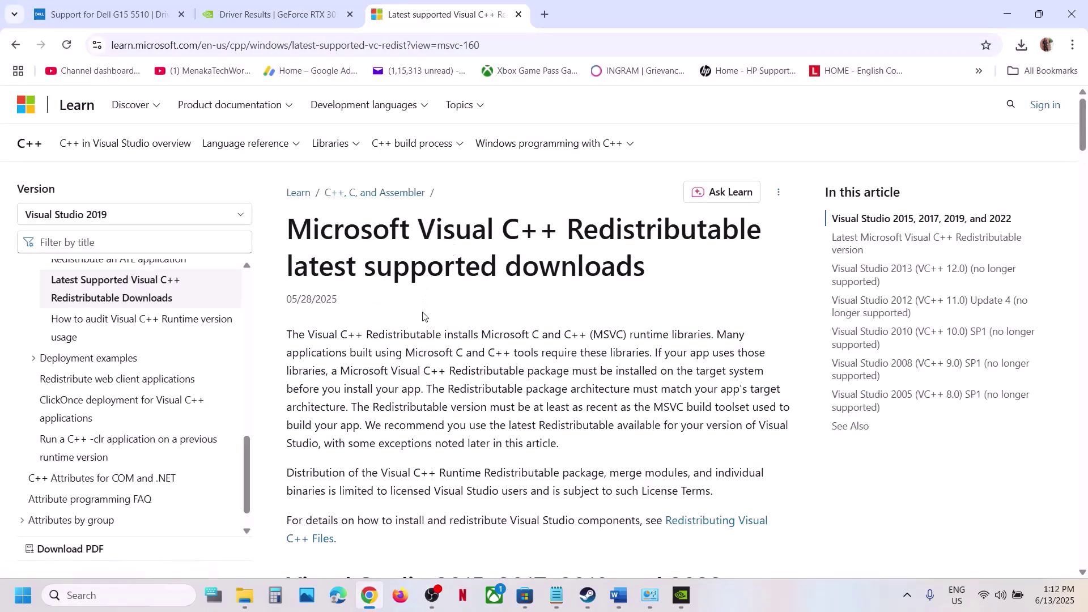
# - Download the latest supported X86 Visual C++ Redistributable, start its installation and allow it to make changes
pyautogui.scroll(-15, 422, 316)
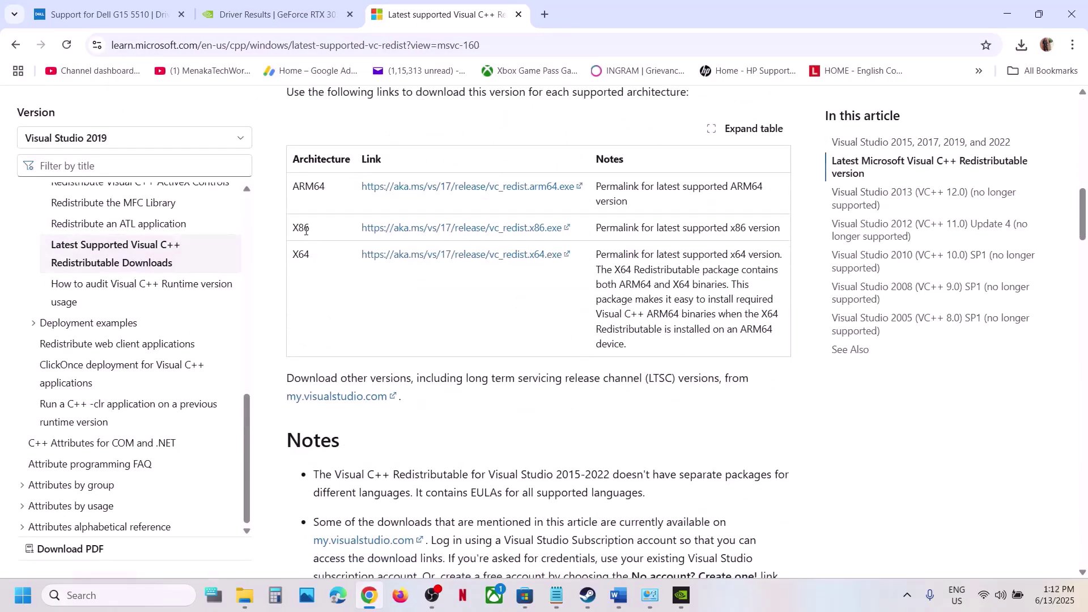
pyautogui.doubleClick(306, 231)
pyautogui.click(303, 254)
pyautogui.doubleClick(304, 230)
pyautogui.click(393, 229)
pyautogui.click(564, 375)
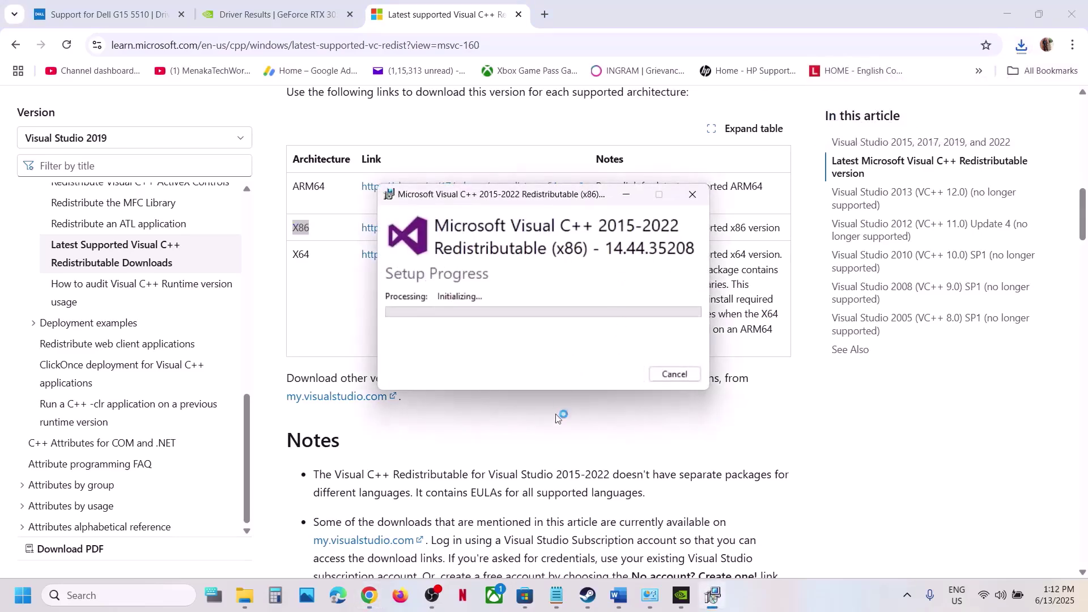
pyautogui.click(469, 403)
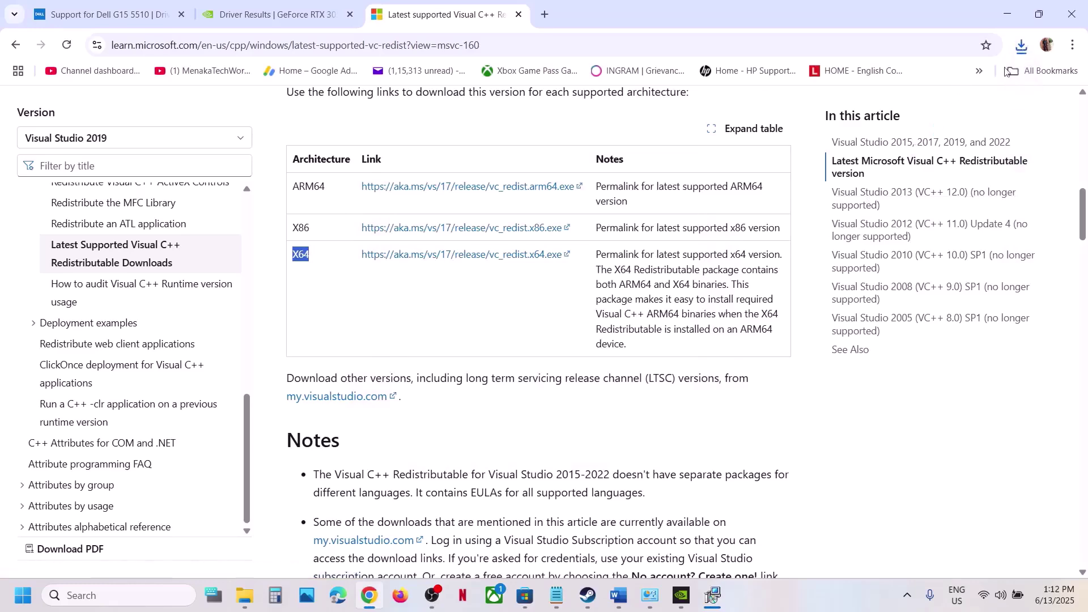
# - Run the downloaded X64 Visual C++ Redistributable installer, start the installation and allow it to make changes
pyautogui.click(1021, 46)
pyautogui.click(906, 111)
pyautogui.click(562, 375)
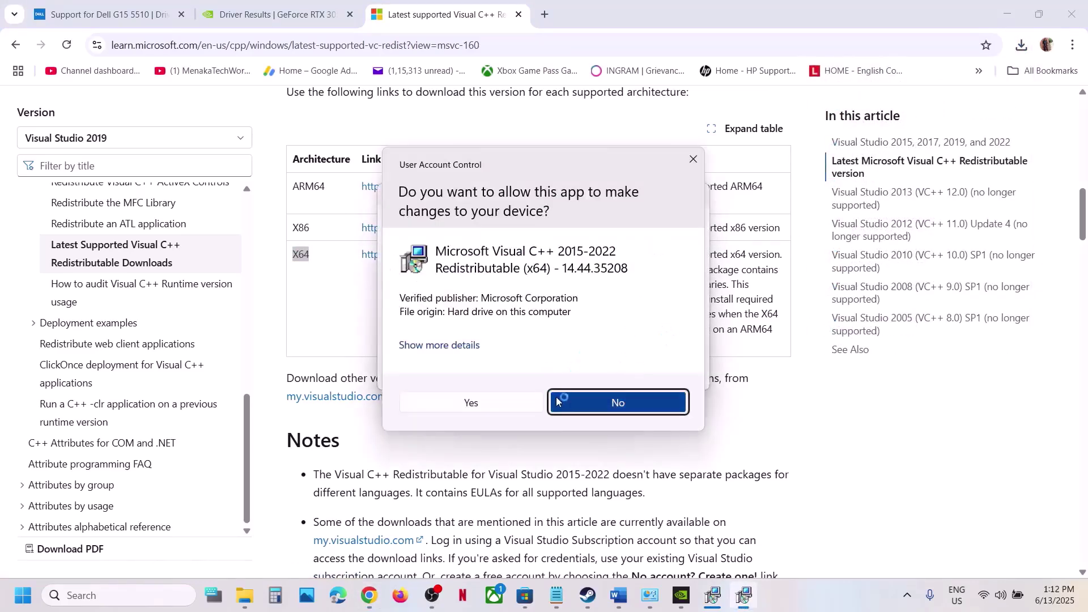
pyautogui.click(471, 402)
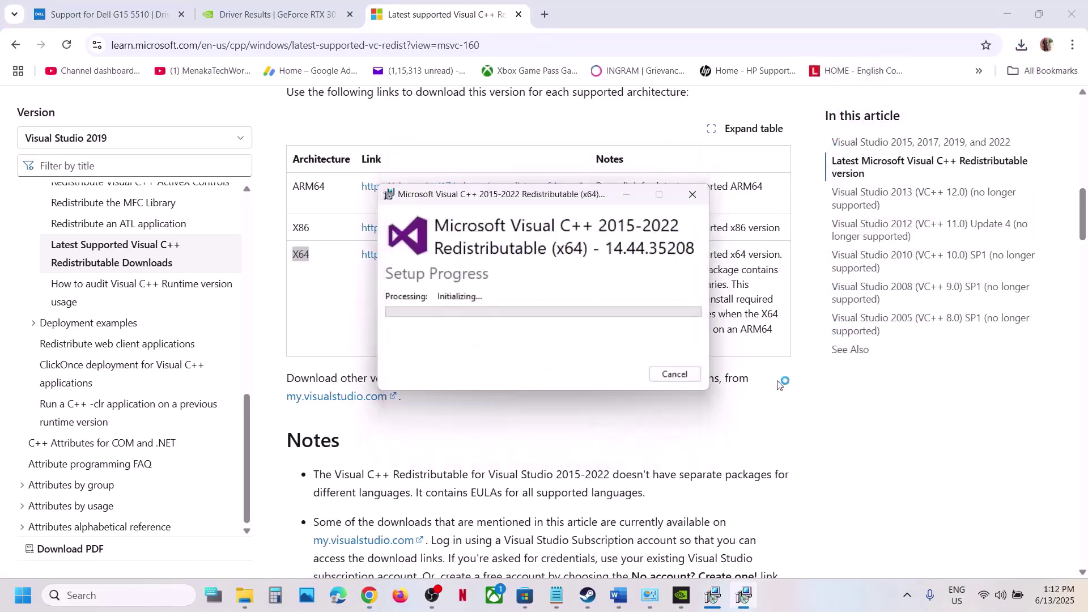
# - Bring up the x86 and x64 Visual C++ setup windows and close both installers
pyautogui.click(715, 606)
pyautogui.click(747, 253)
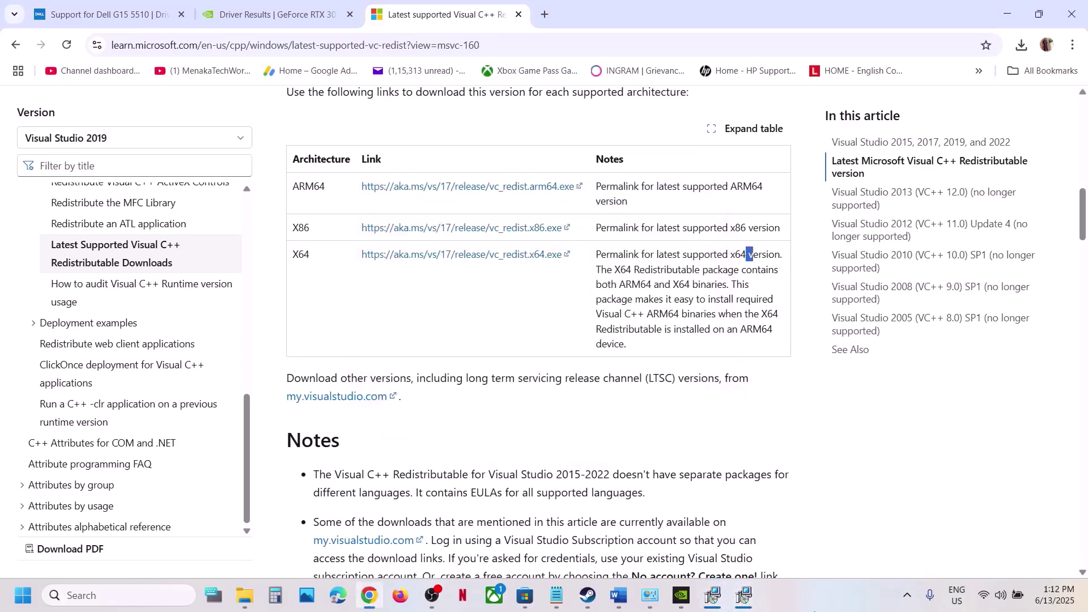
pyautogui.click(743, 595)
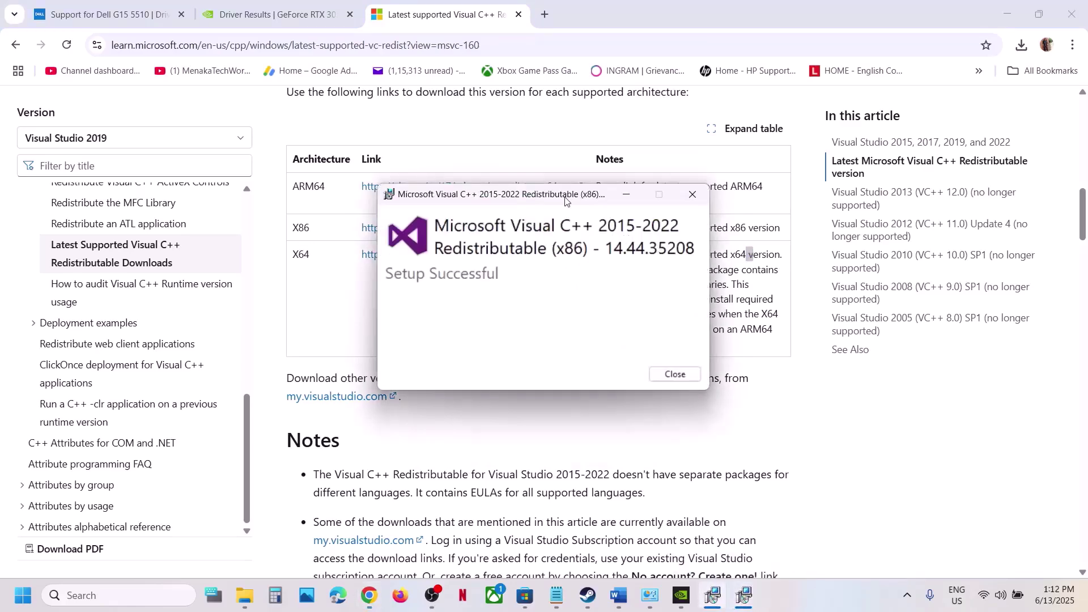
pyautogui.moveTo(566, 202); pyautogui.dragTo(901, 337)
pyautogui.click(1008, 510)
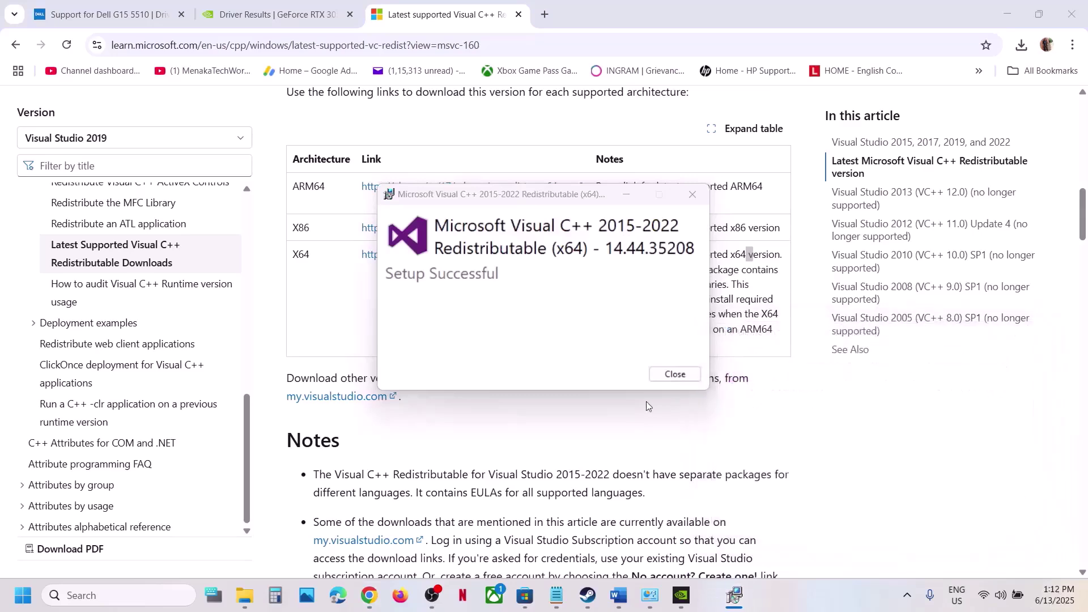
pyautogui.click(674, 374)
# - View the power options in the Windows Start menu and dismiss them
pyautogui.click(22, 595)
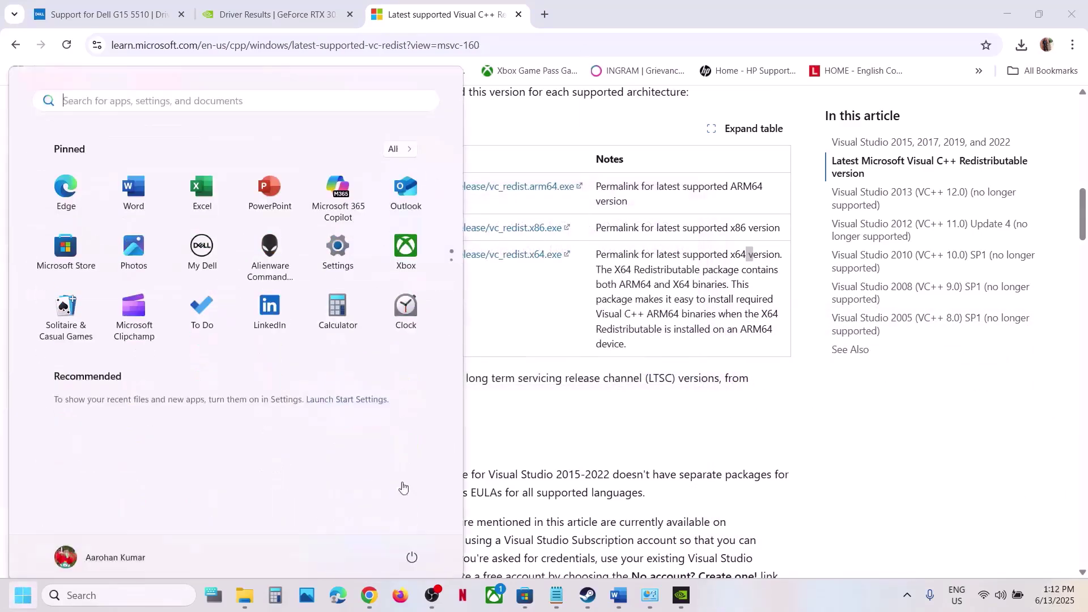
pyautogui.click(422, 549)
pyautogui.press('Escape')
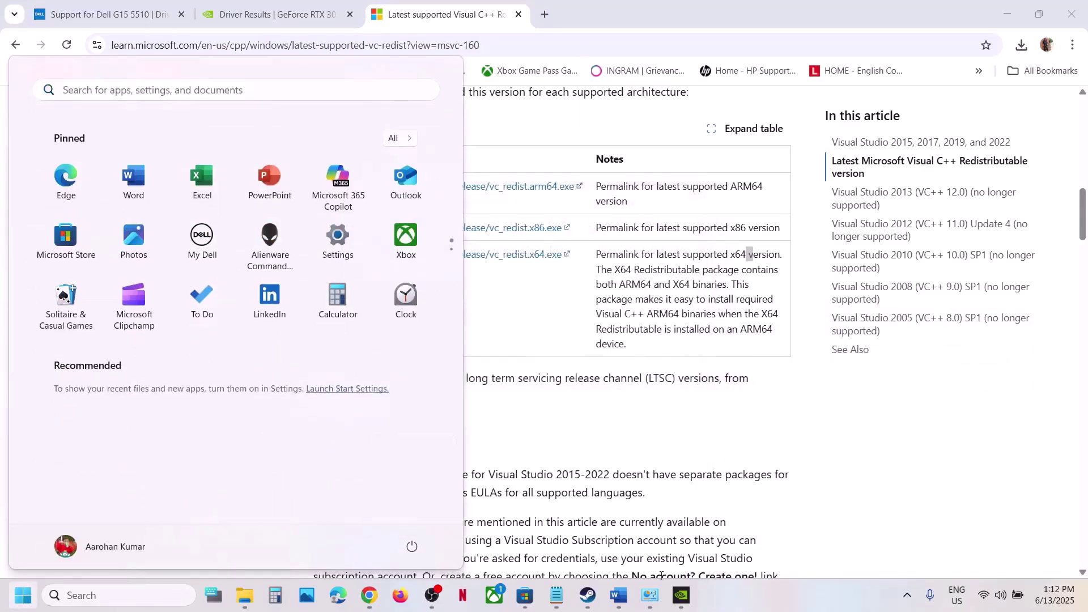
# - Return to the Word notes and read Step 18 about overclocking and overlay apps
pyautogui.click(588, 595)
pyautogui.click(628, 607)
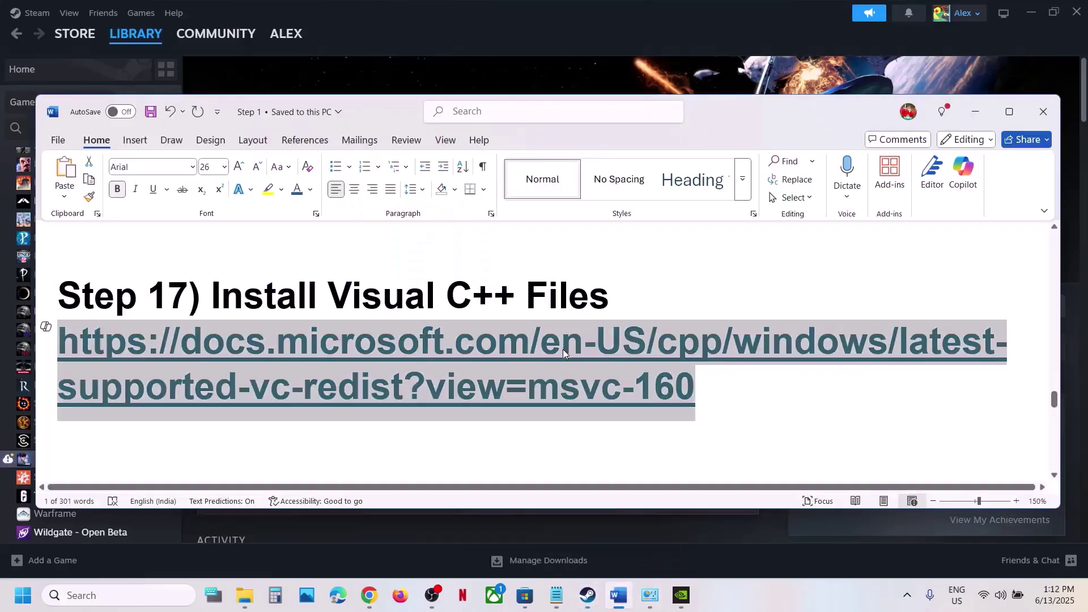
pyautogui.scroll(-3, 553, 365)
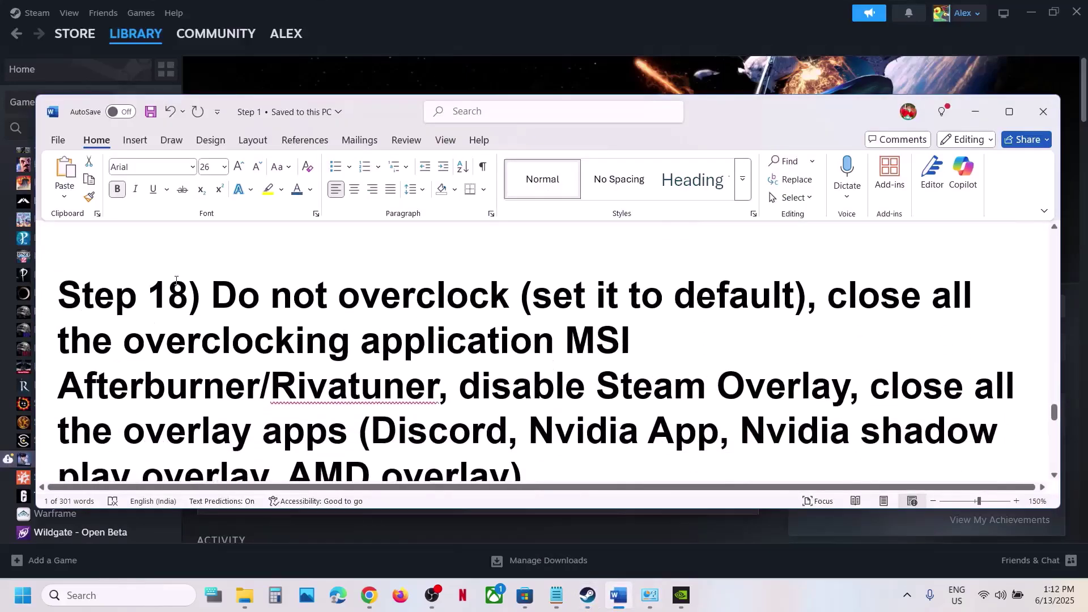
# - Enlarge the Word window and examine Step 18's advice on default clocks, closing MSI Afterburner/Rivatuner and disabling Steam Overlay
pyautogui.moveTo(220, 300); pyautogui.dragTo(430, 305)
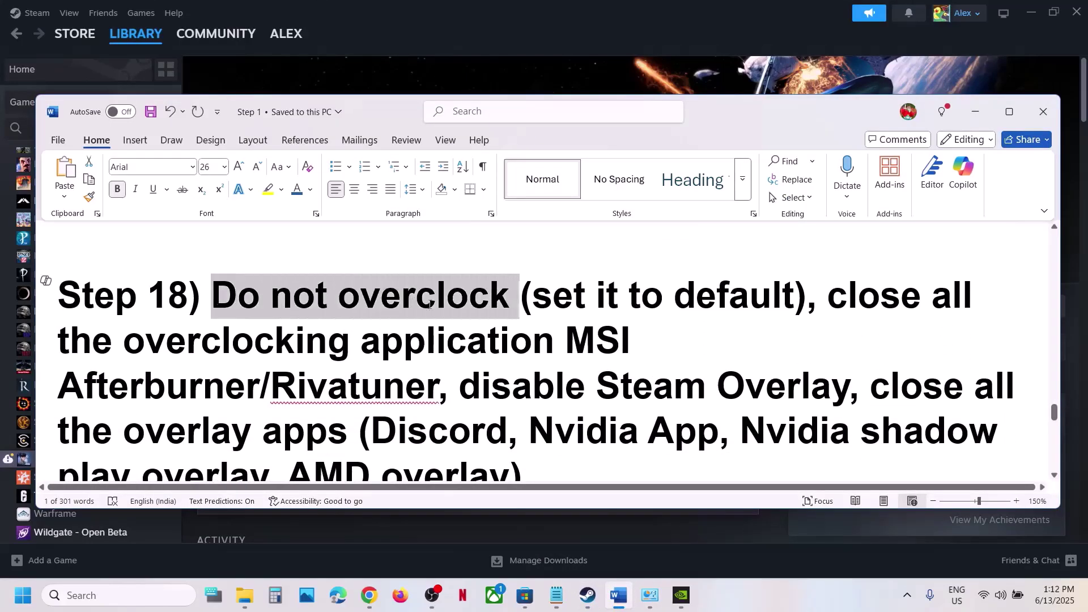
pyautogui.click(685, 348)
pyautogui.moveTo(529, 301); pyautogui.dragTo(797, 301)
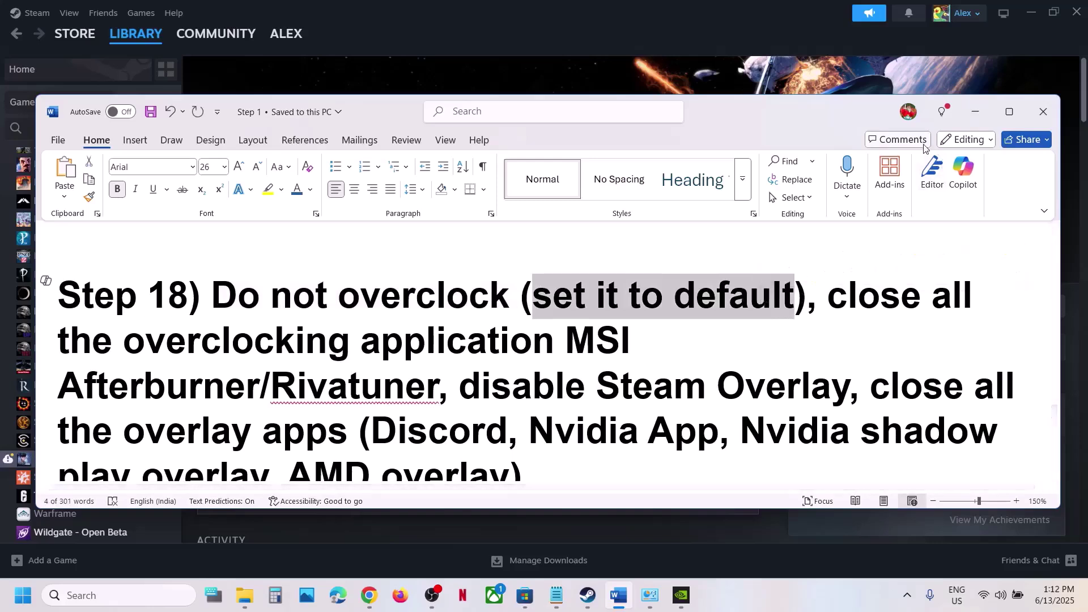
pyautogui.click(1009, 112)
pyautogui.scroll(1, 865, 271)
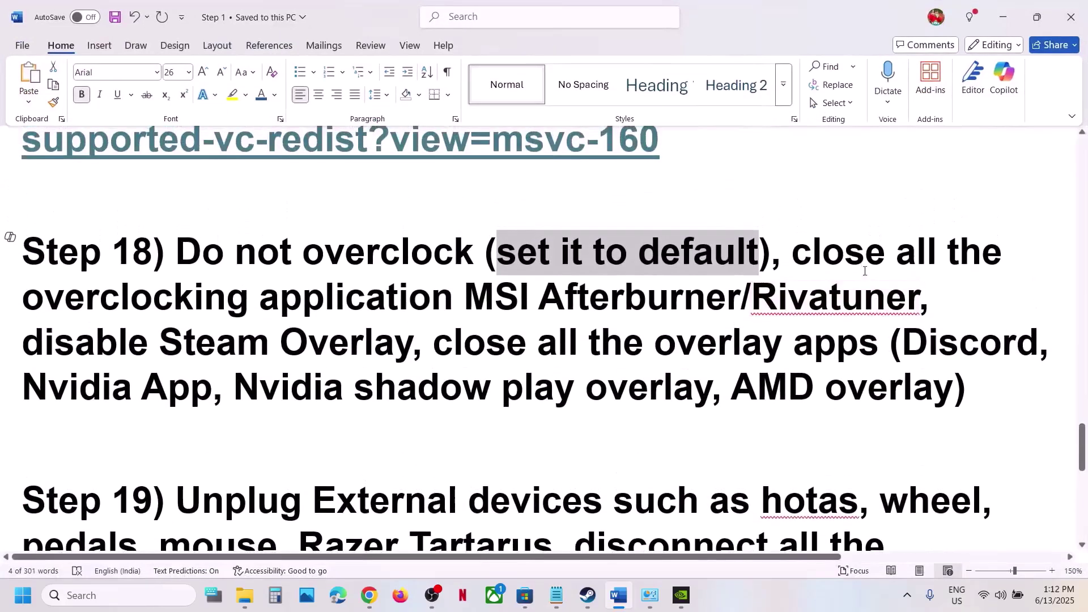
pyautogui.moveTo(806, 253); pyautogui.dragTo(252, 297)
pyautogui.click(260, 298)
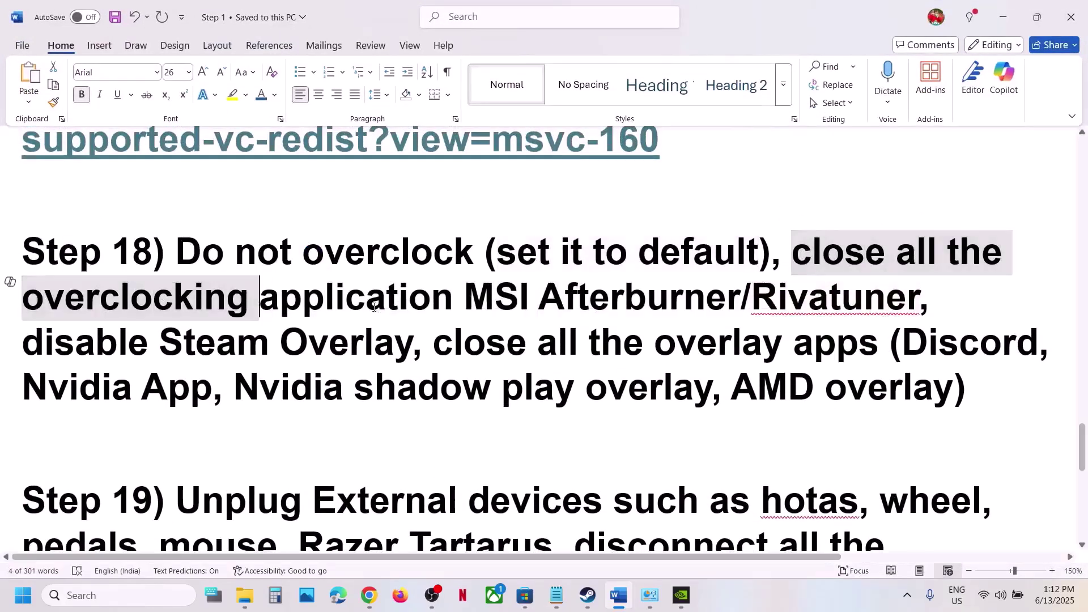
pyautogui.click(401, 331)
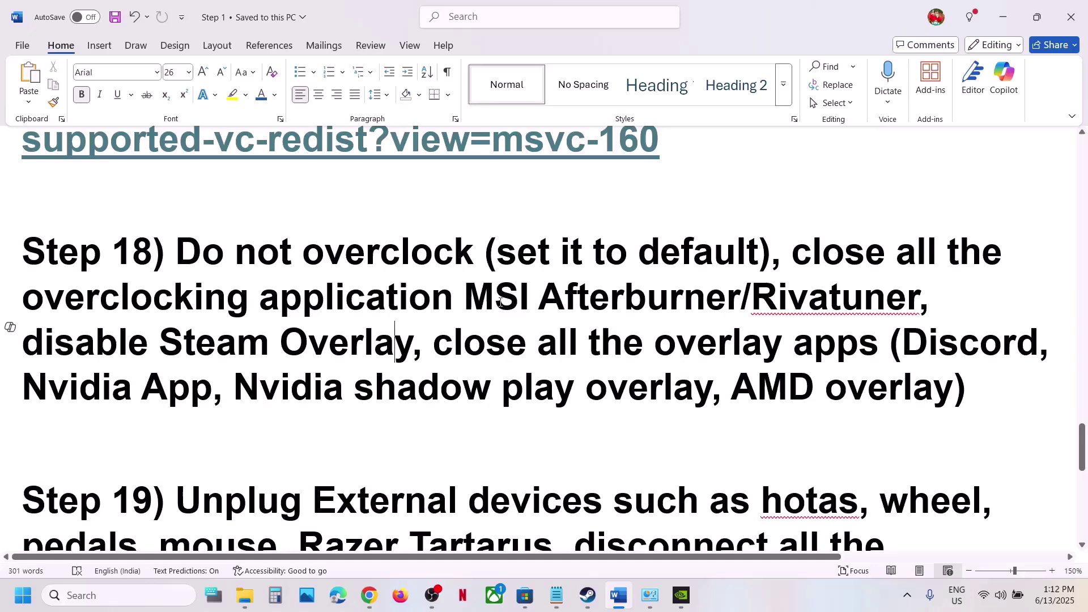
pyautogui.moveTo(500, 301); pyautogui.dragTo(935, 300)
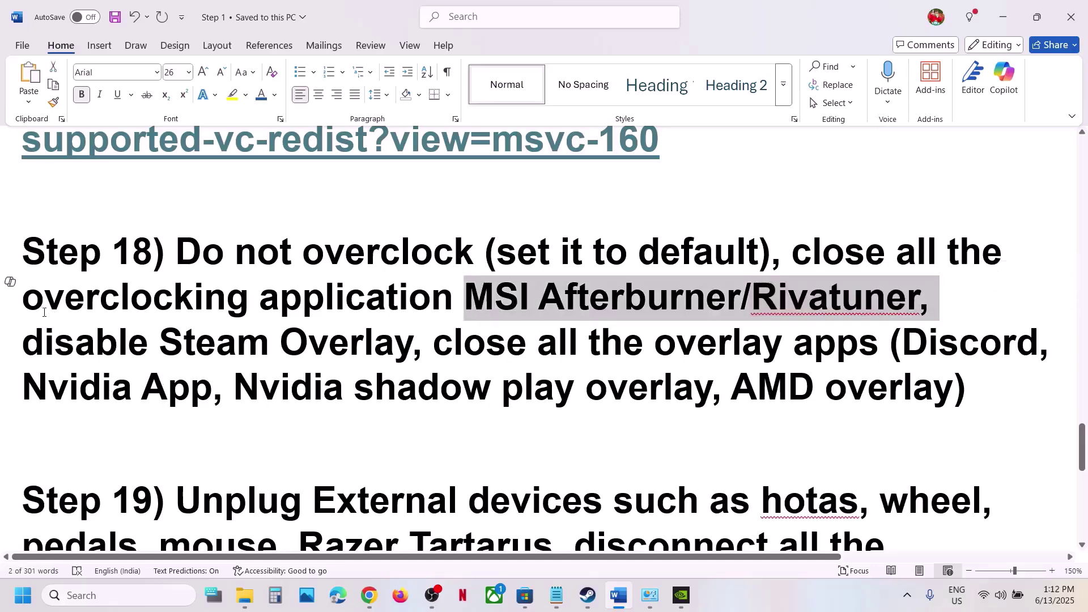
pyautogui.moveTo(41, 306); pyautogui.dragTo(385, 303)
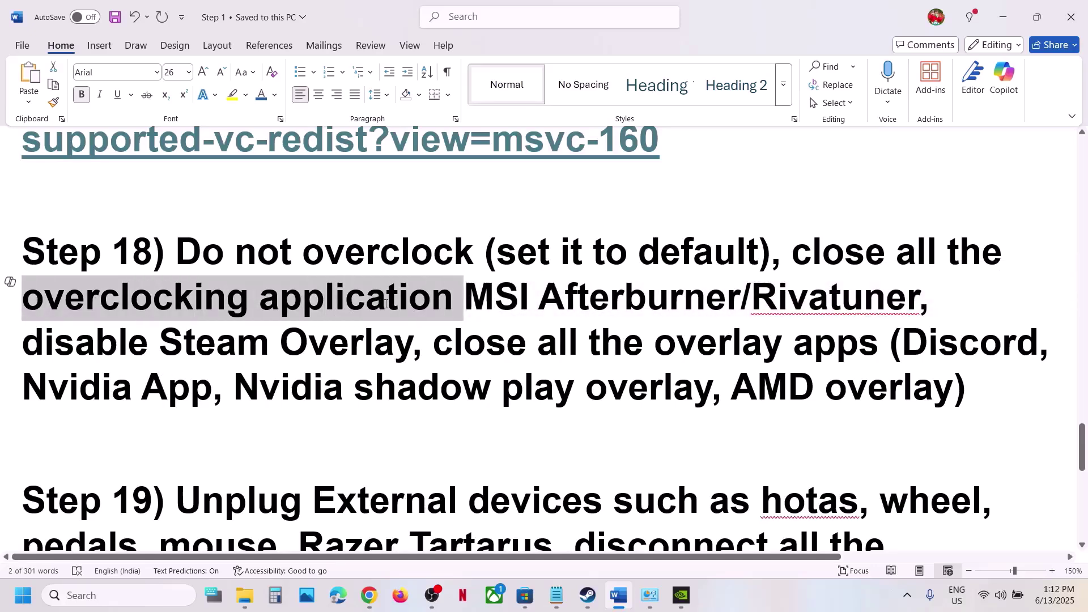
pyautogui.moveTo(161, 343); pyautogui.dragTo(412, 345)
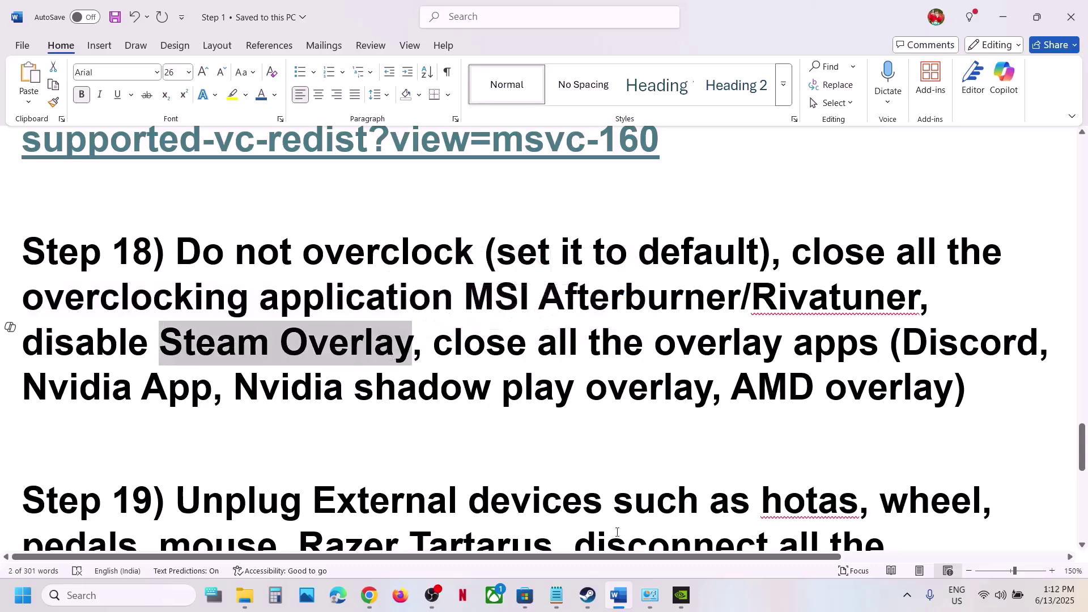
# - Switch to Steam and make sure the in-game Steam Overlay is switched off in Stellar Blade's properties
pyautogui.hotkey('alt', 'Tab')
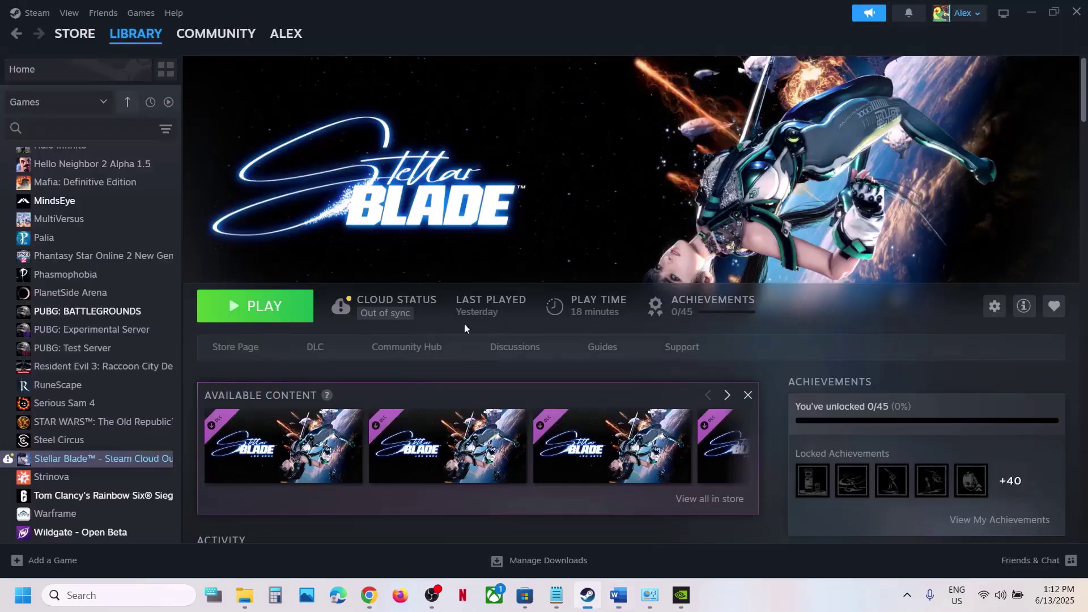
pyautogui.rightClick(44, 456)
pyautogui.click(99, 561)
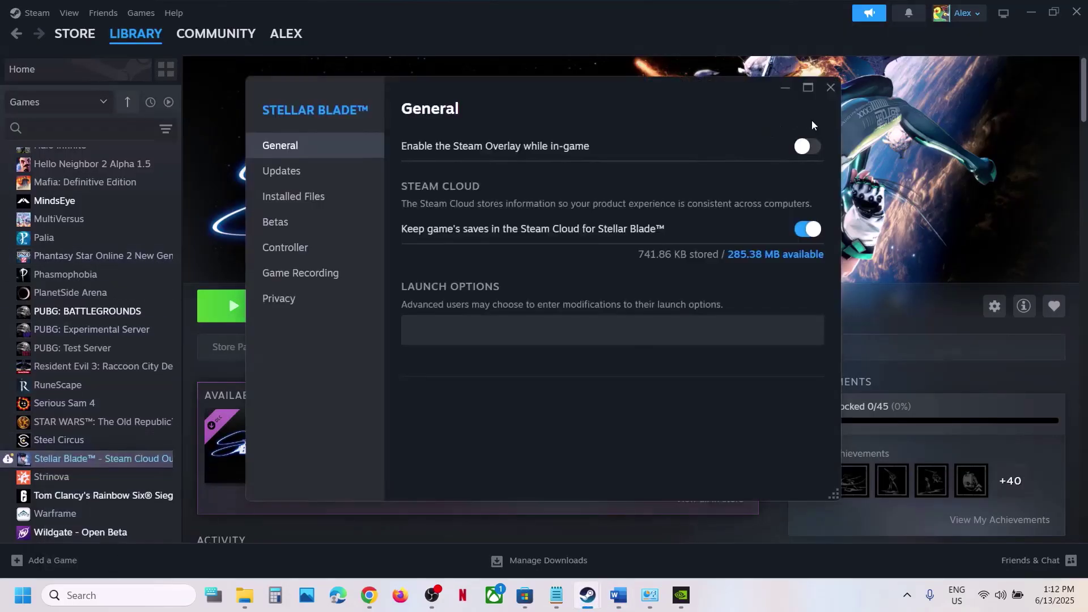
pyautogui.click(810, 146)
pyautogui.click(810, 147)
pyautogui.click(828, 83)
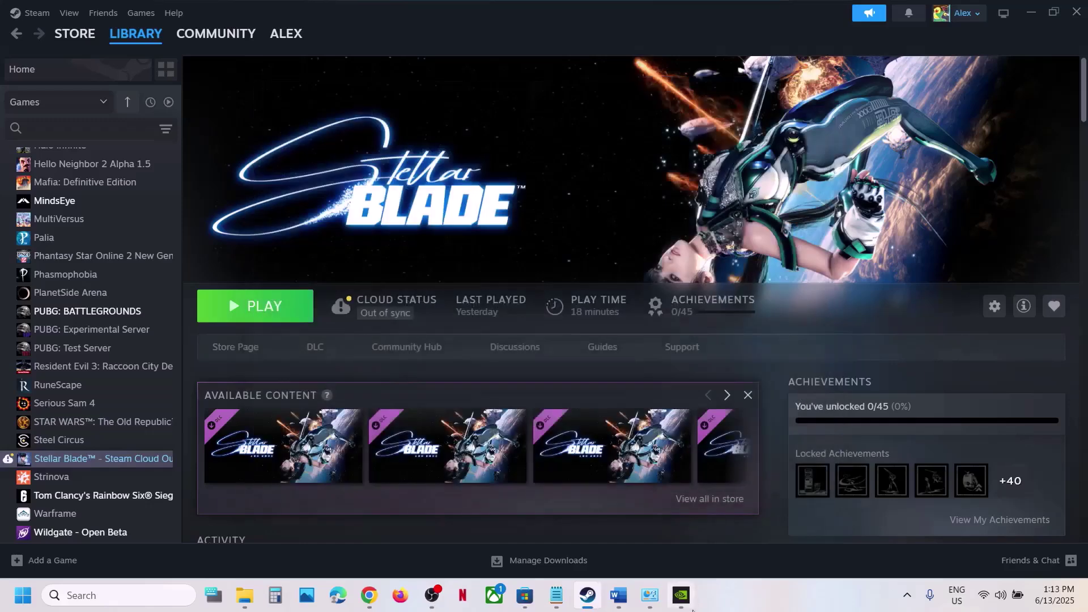
# - Return to the Word notes and highlight Discord and Nvidia App among the overlay apps in Step 18
pyautogui.click(616, 602)
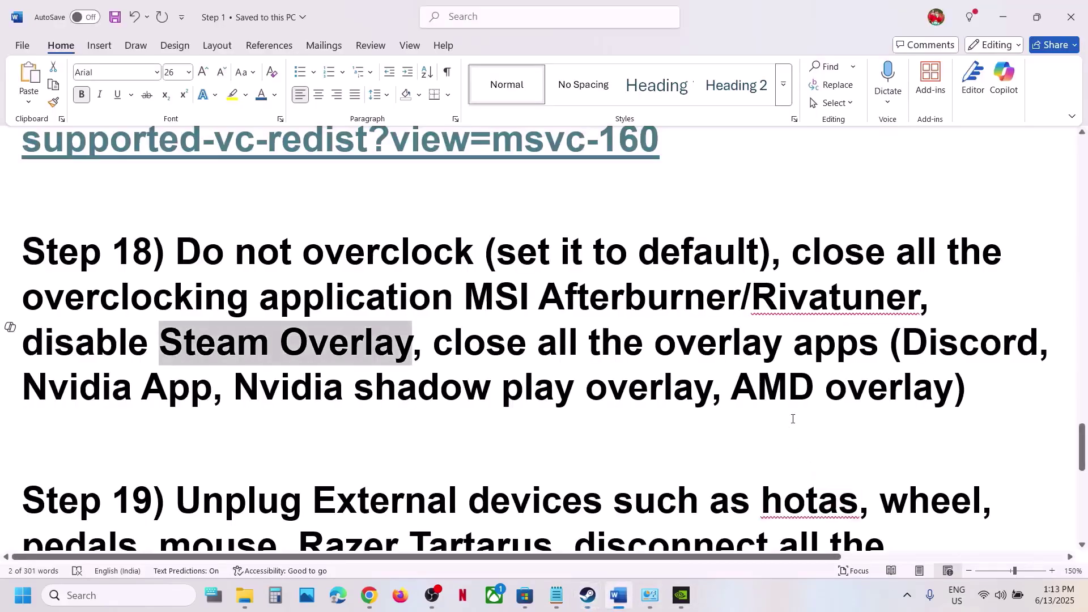
pyautogui.doubleClick(931, 347)
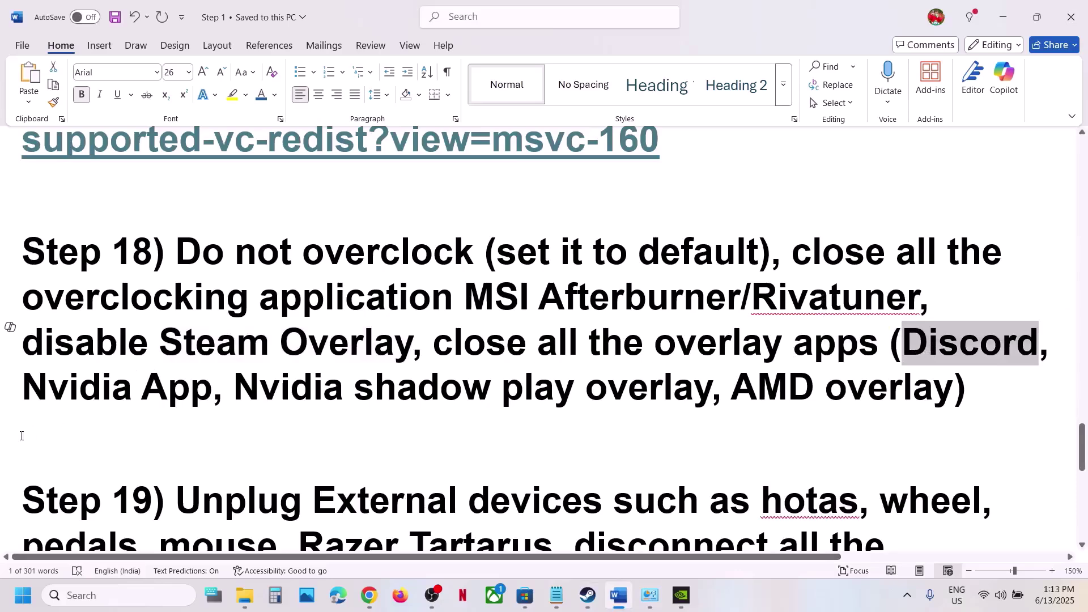
pyautogui.moveTo(39, 390); pyautogui.dragTo(190, 391)
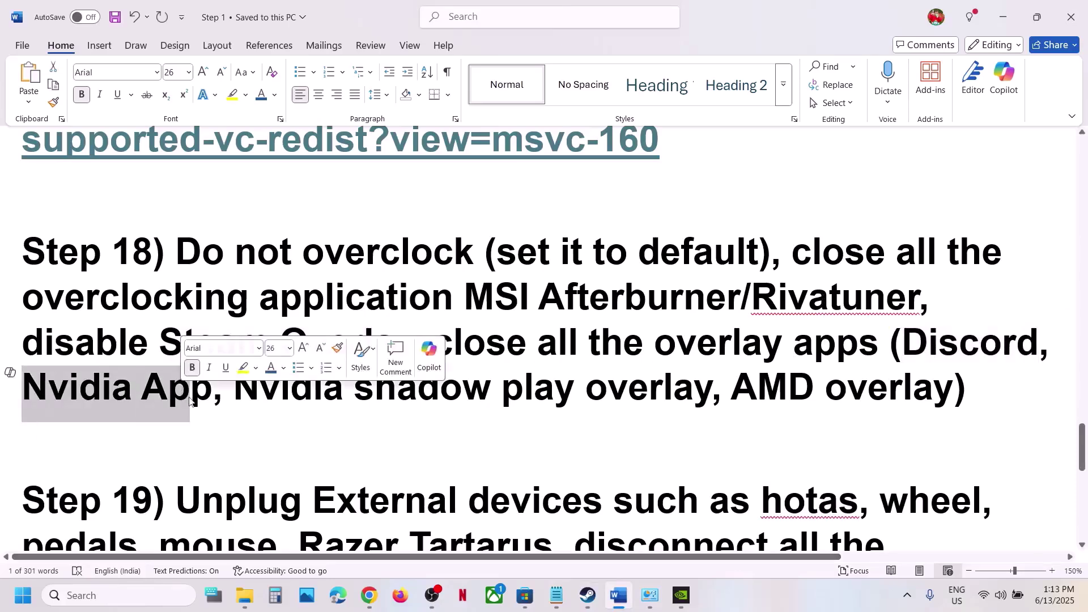
# - Check the NVIDIA overlay setting in the NVIDIA App and return to Step 18's overlay apps line in Word
pyautogui.click(670, 593)
pyautogui.click(27, 278)
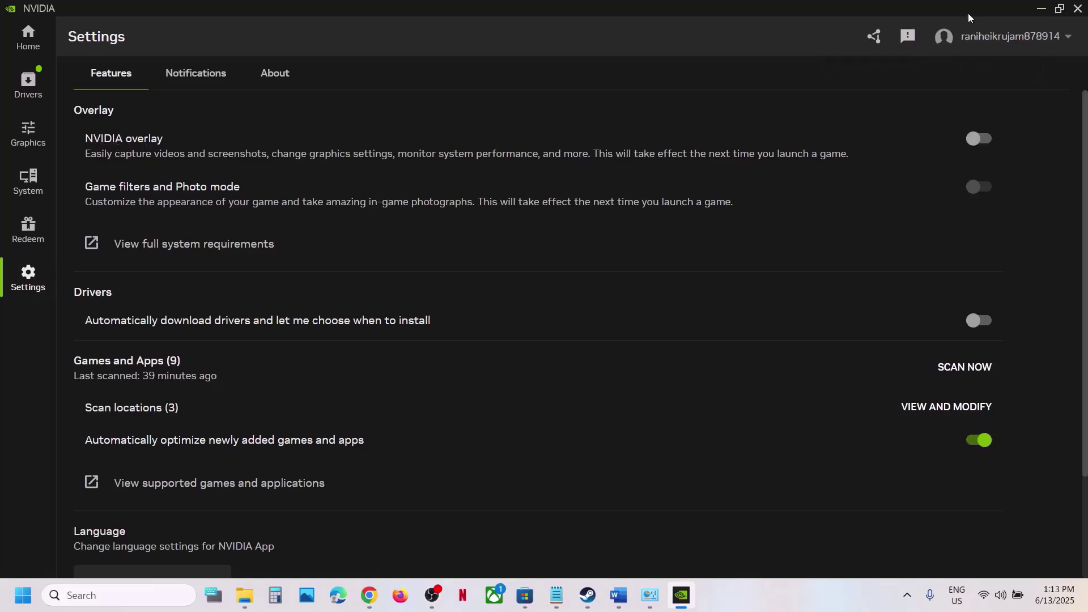
pyautogui.click(1043, 13)
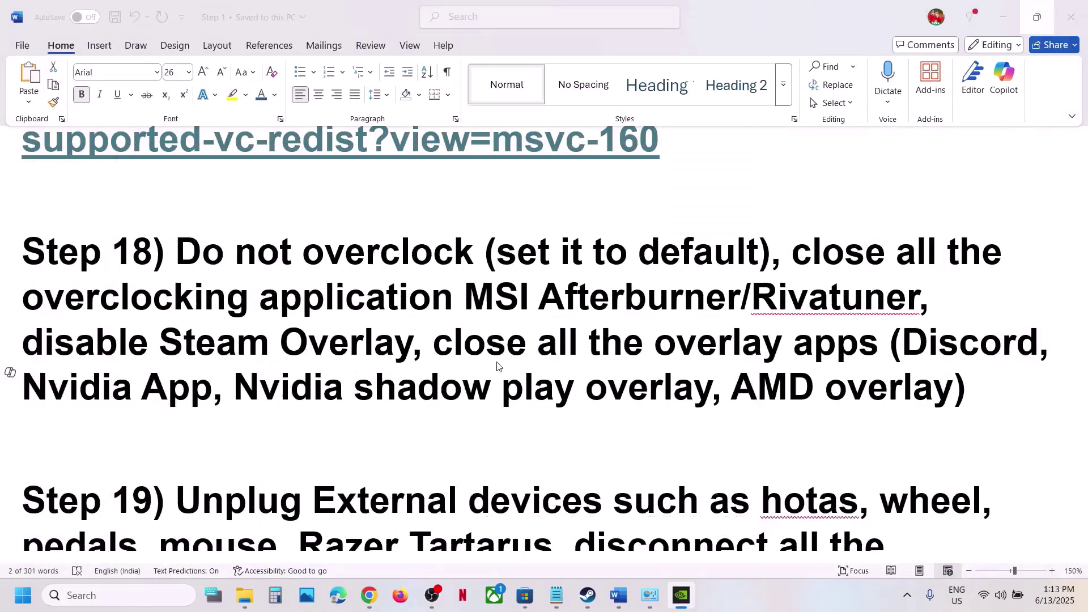
pyautogui.moveTo(434, 343); pyautogui.dragTo(954, 336)
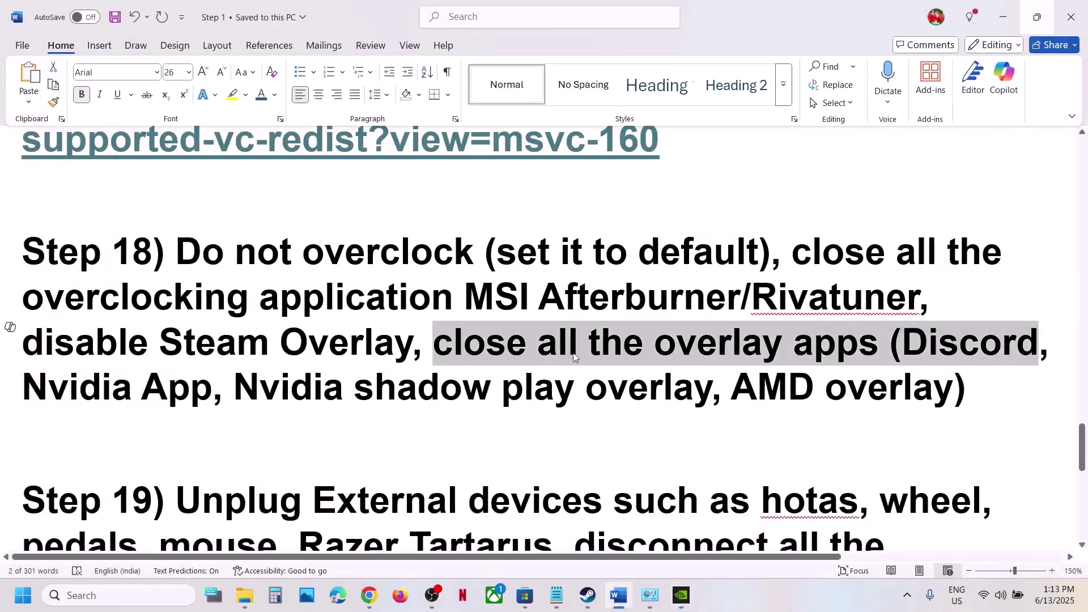
# - Read through Step 19 on unplugging external devices, disconnecting extra monitors, closing third-party lighting services and removing the undervolt
pyautogui.scroll(-4, 391, 377)
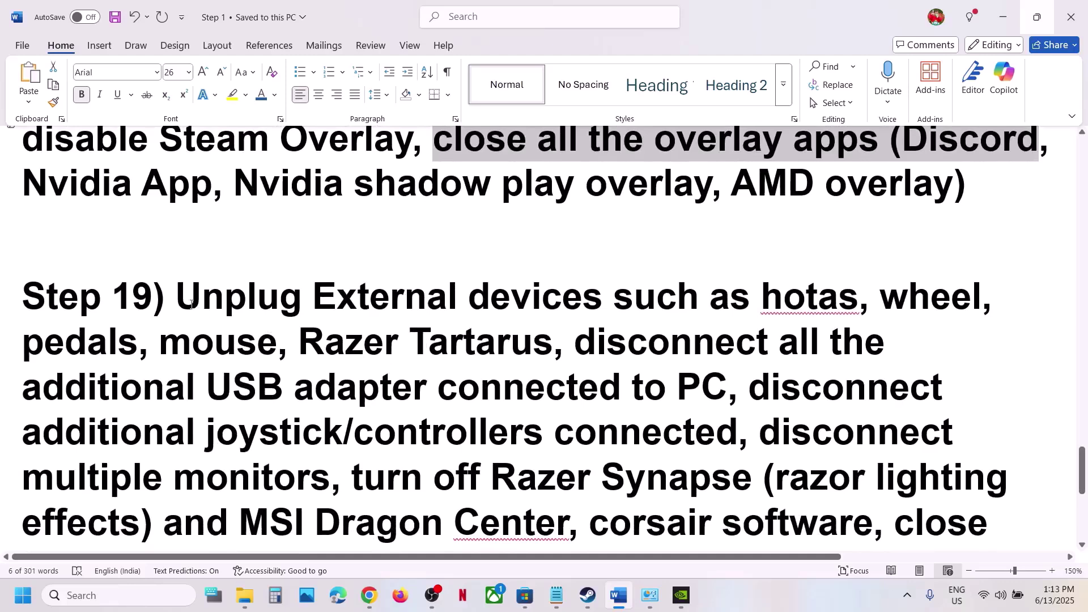
pyautogui.moveTo(192, 305); pyautogui.dragTo(618, 388)
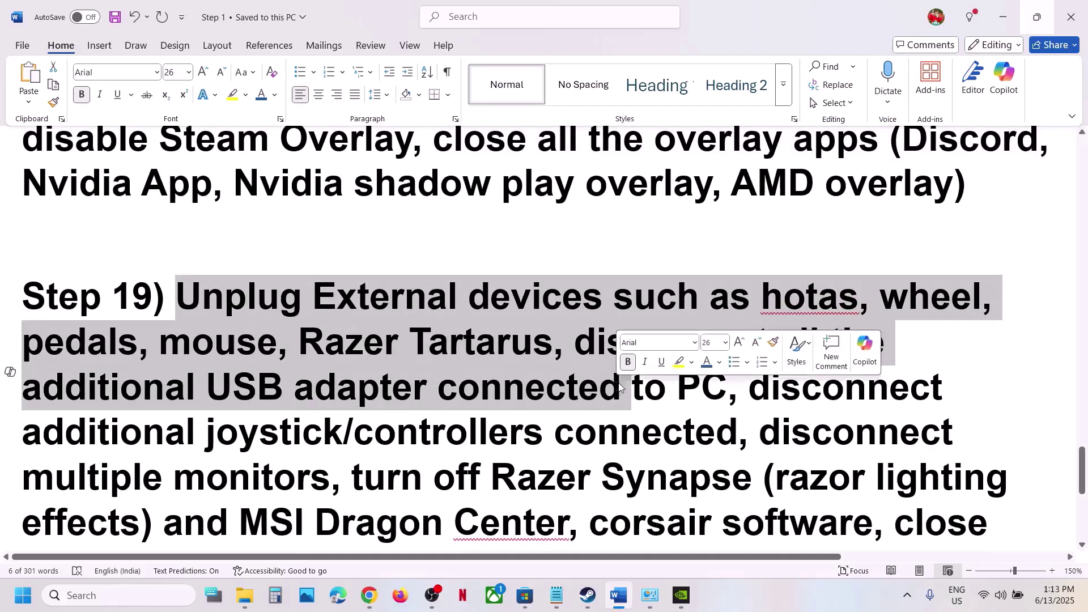
pyautogui.scroll(-2, 799, 287)
pyautogui.moveTo(752, 287); pyautogui.dragTo(735, 334)
pyautogui.scroll(-1, 690, 350)
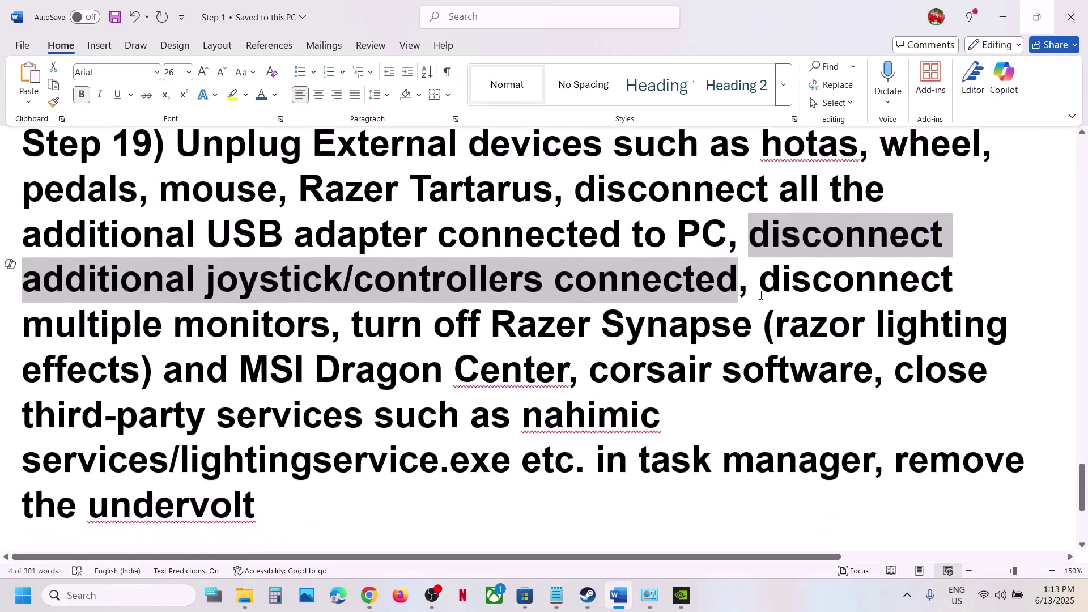
pyautogui.moveTo(760, 280); pyautogui.dragTo(301, 324)
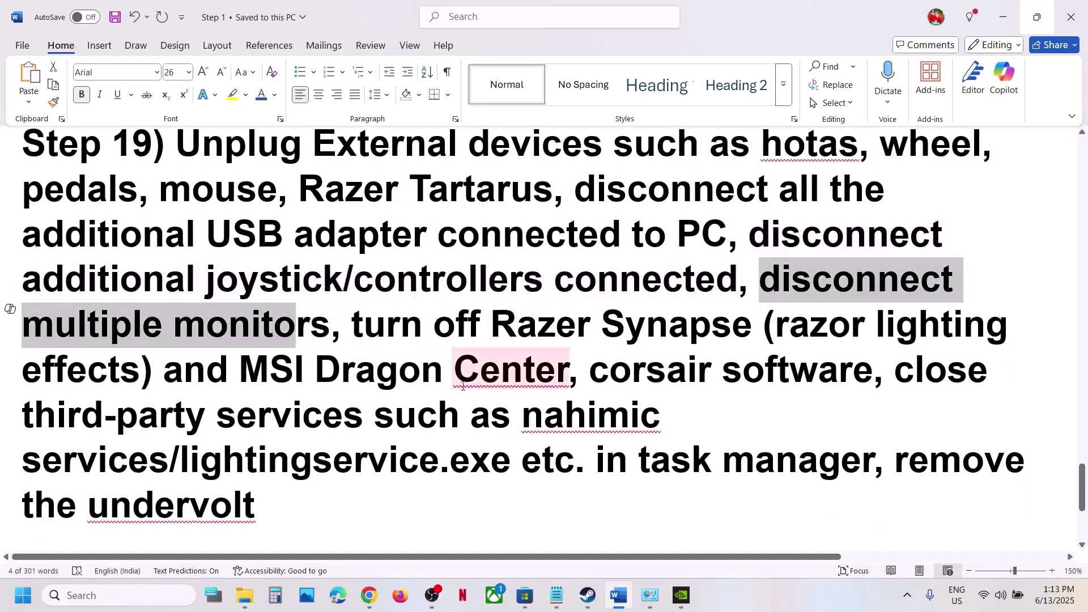
pyautogui.scroll(-1, 456, 371)
pyautogui.moveTo(357, 292); pyautogui.dragTo(823, 412)
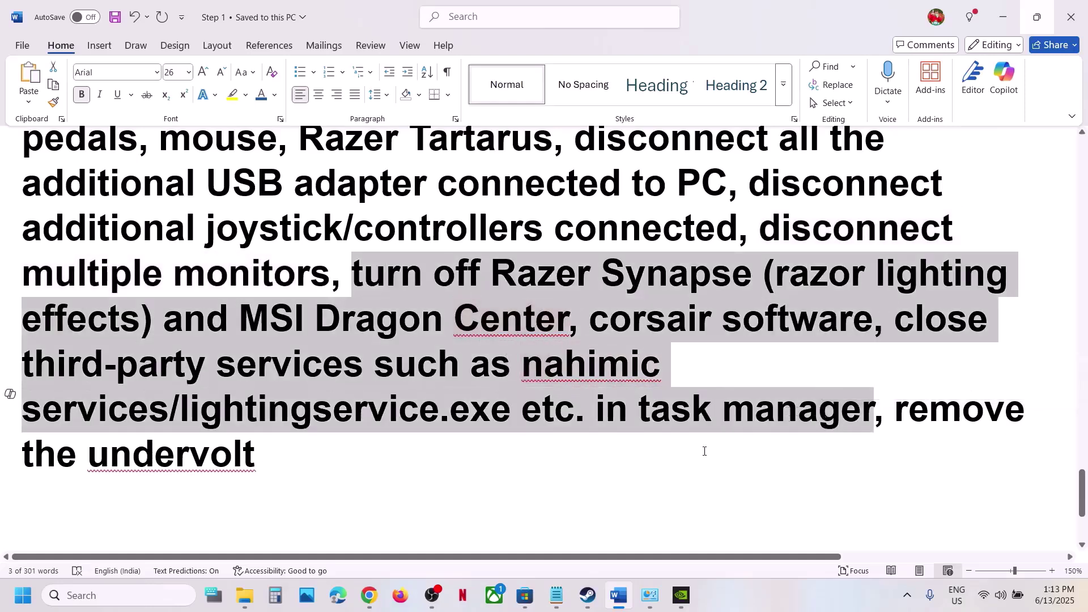
pyautogui.scroll(-1, 373, 457)
pyautogui.moveTo(263, 396); pyautogui.dragTo(900, 373)
pyautogui.click(534, 423)
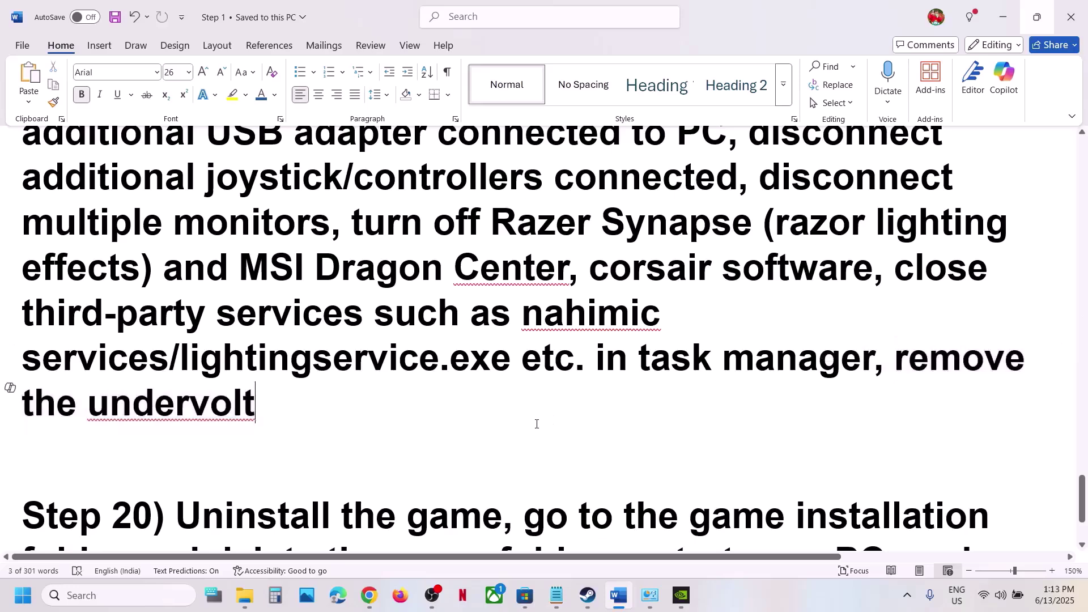
# - Bring up Step 20 in the notes, and view Stellar Blade's Uninstall option in Steam without running it
pyautogui.scroll(-3, 527, 431)
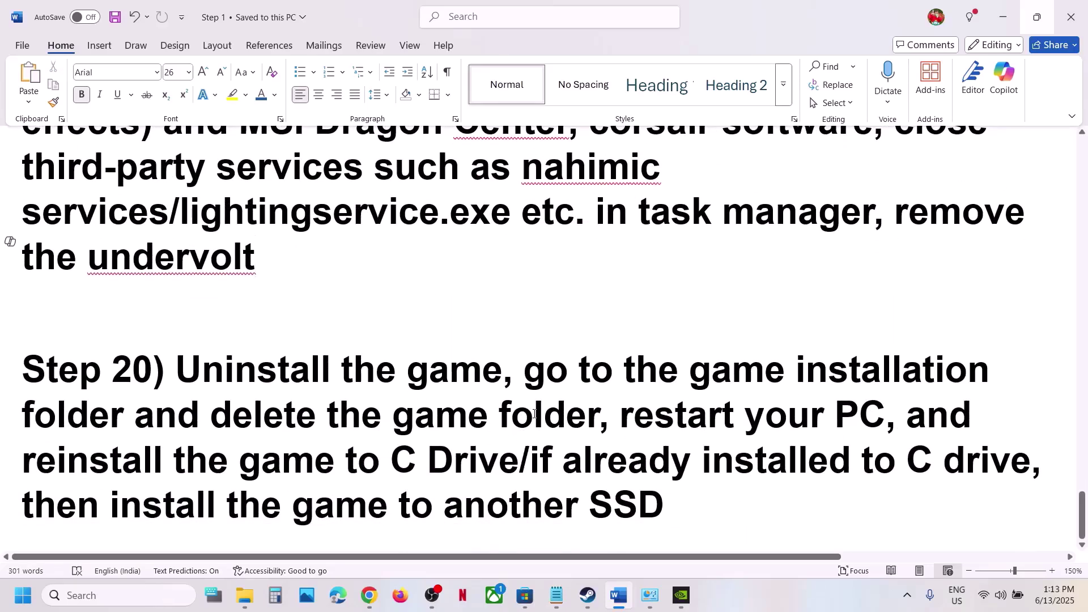
pyautogui.click(587, 595)
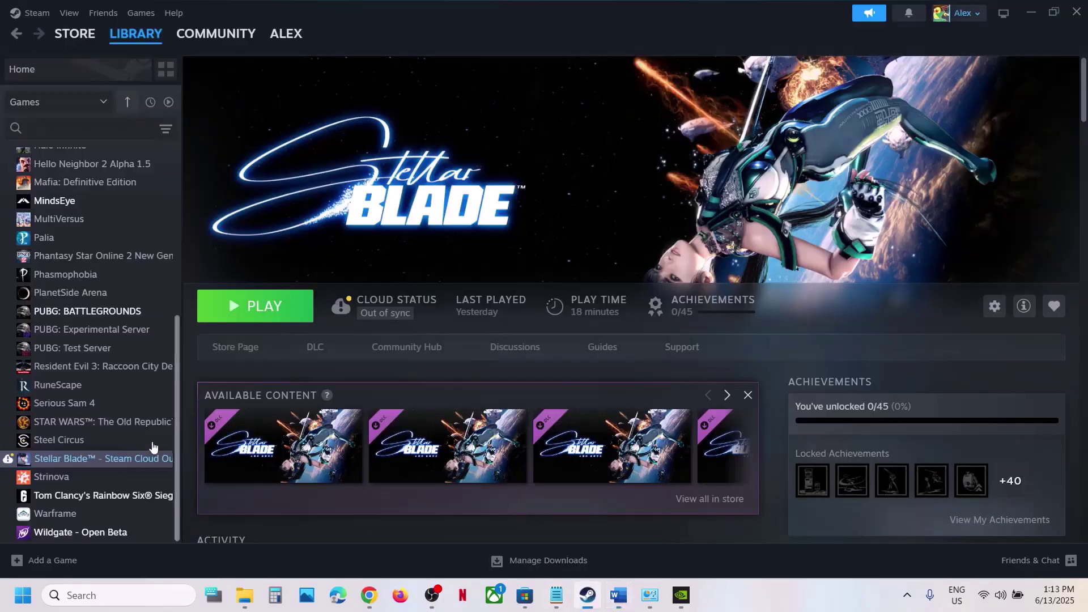
pyautogui.rightClick(65, 461)
pyautogui.moveTo(130, 415)
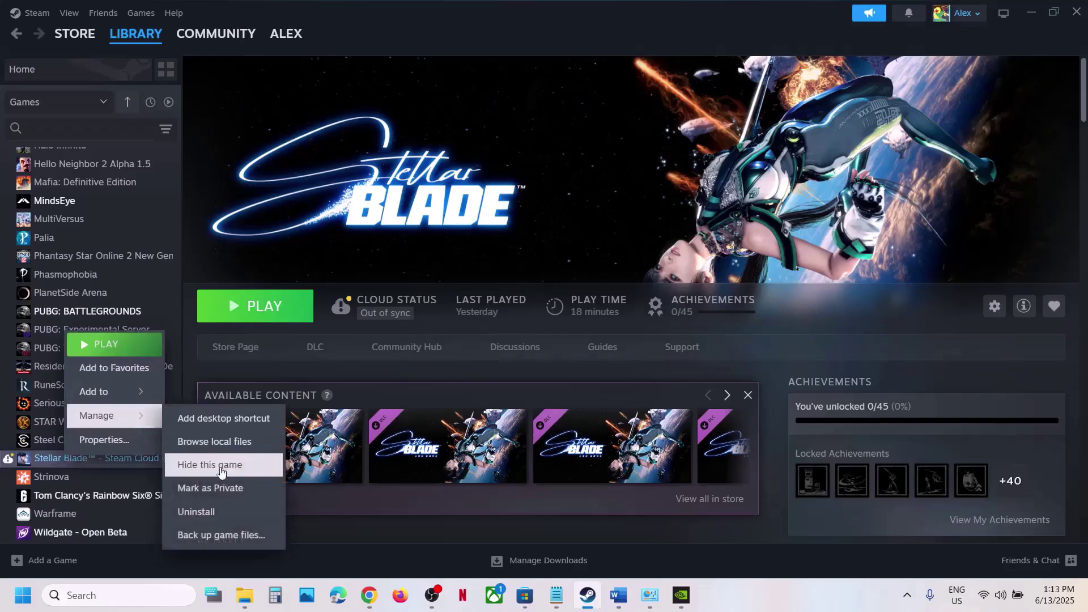
pyautogui.click(451, 226)
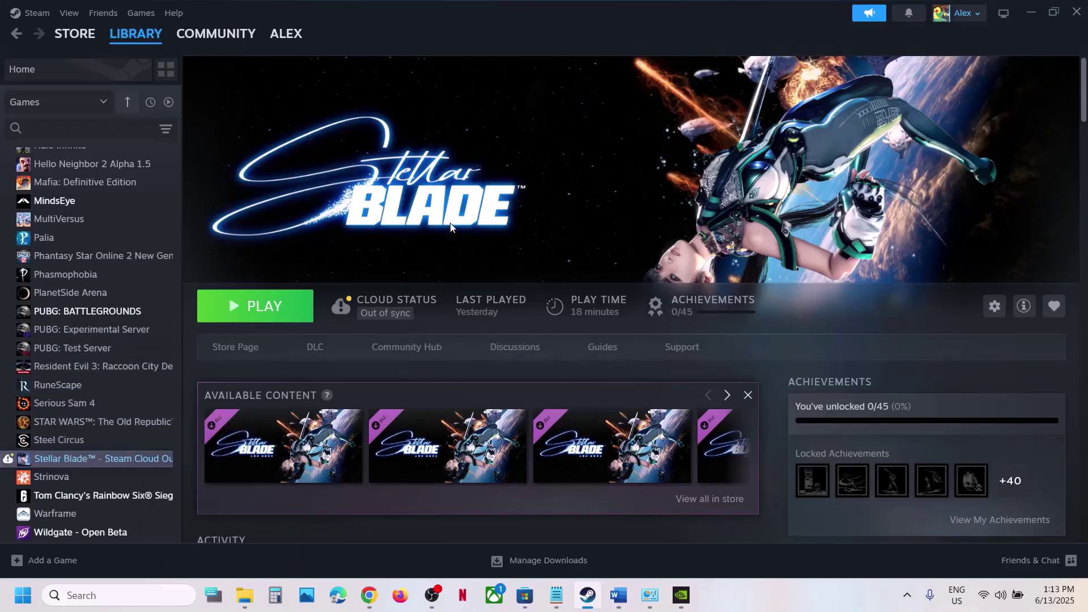
# - Read Step 20's instructions in Word on reinstalling the game to C Drive or another SSD and switch back to Steam
pyautogui.click(619, 596)
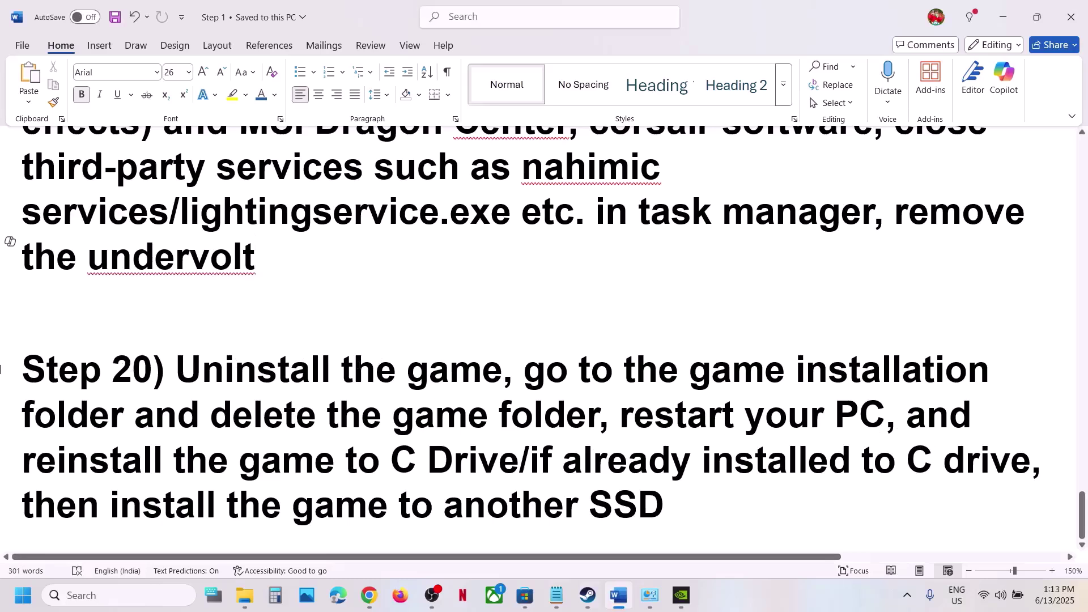
pyautogui.moveTo(53, 451); pyautogui.dragTo(491, 476)
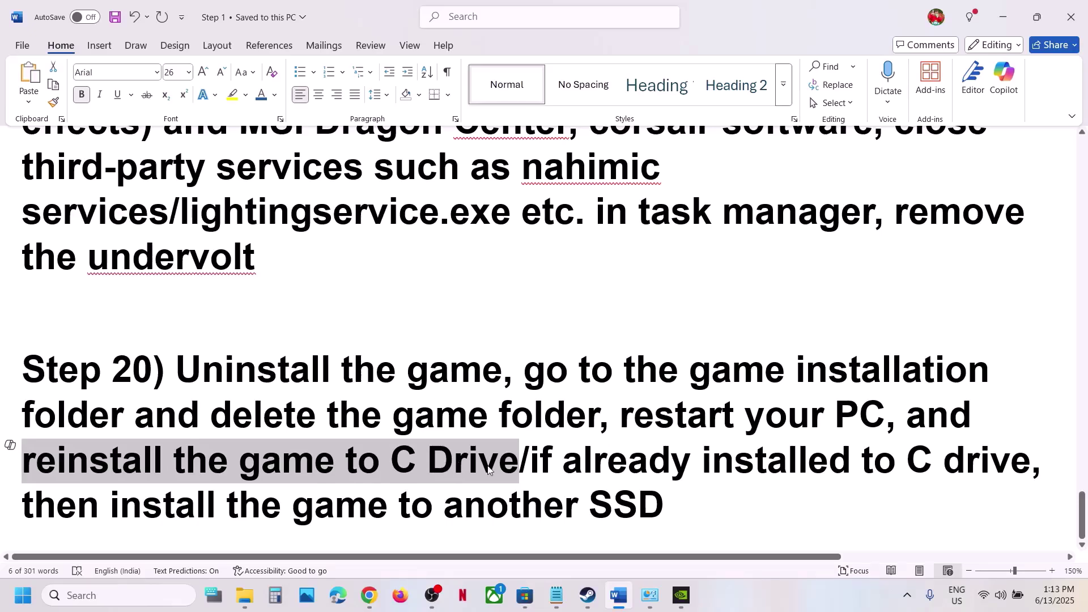
pyautogui.moveTo(531, 468); pyautogui.dragTo(986, 471)
pyautogui.moveTo(72, 503); pyautogui.dragTo(751, 515)
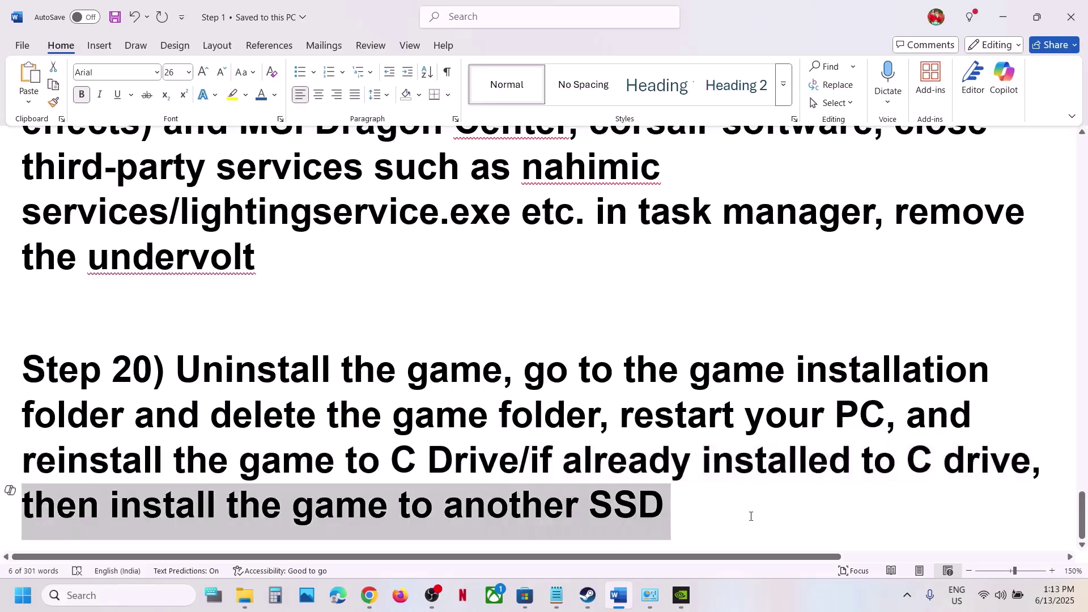
pyautogui.click(588, 595)
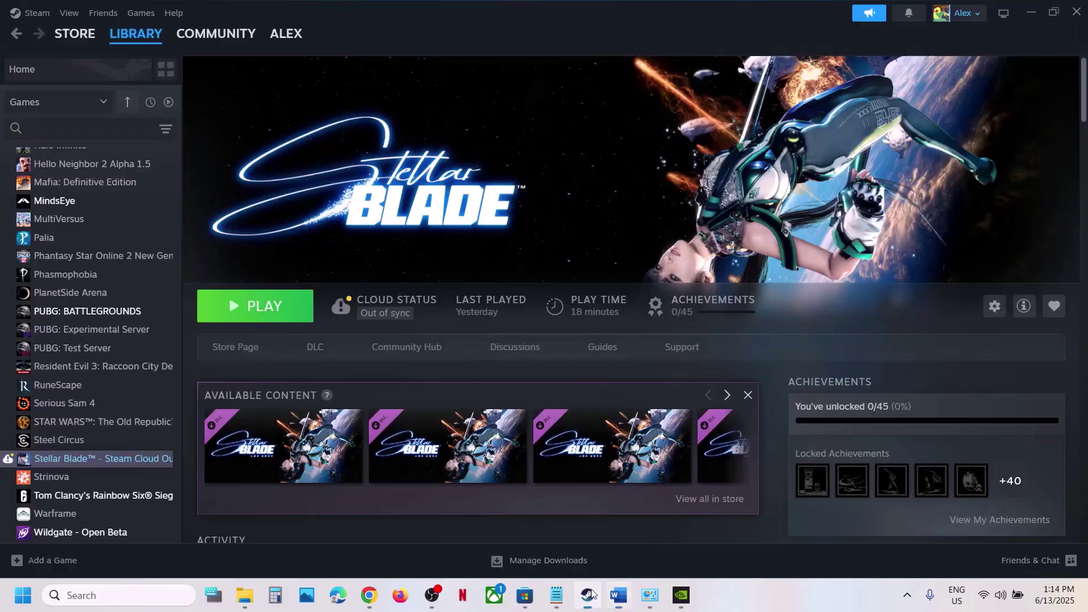